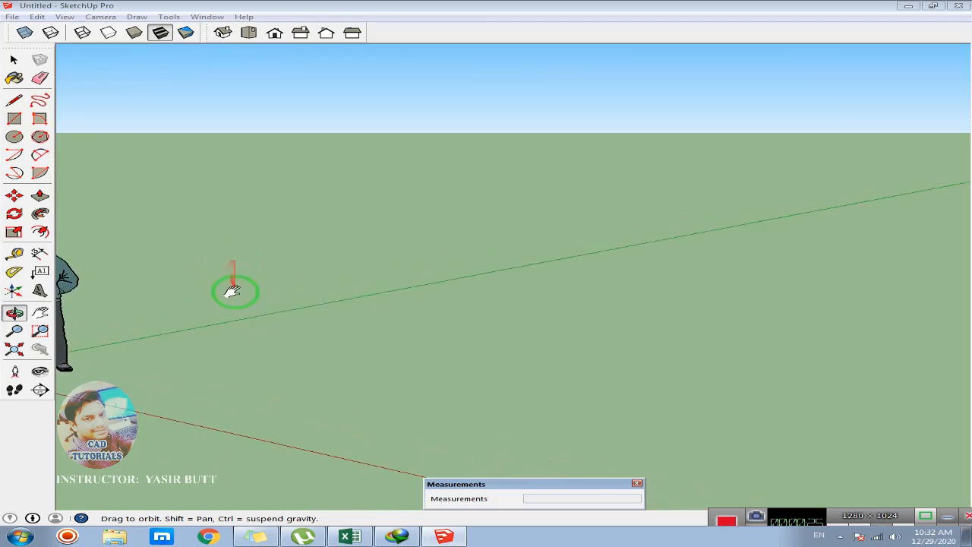
# - Draw a rectangle on the ground beside the red axis, about 14' 11" by 7' 7"
pyautogui.press('space')
pyautogui.keyDown('shift'); pyautogui.moveTo(405, 324); pyautogui.dragTo(425, 273, button='middle'); pyautogui.keyUp('shift')
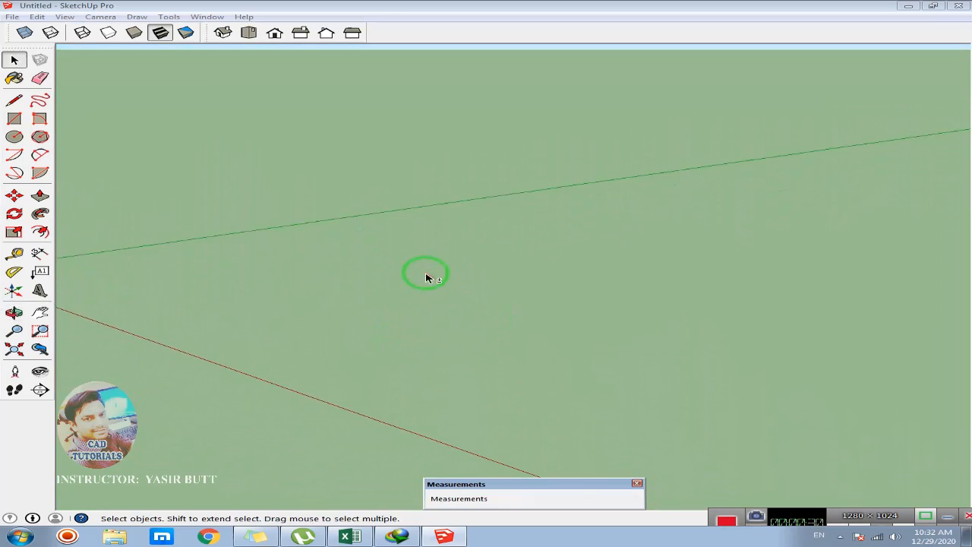
pyautogui.click(15, 122)
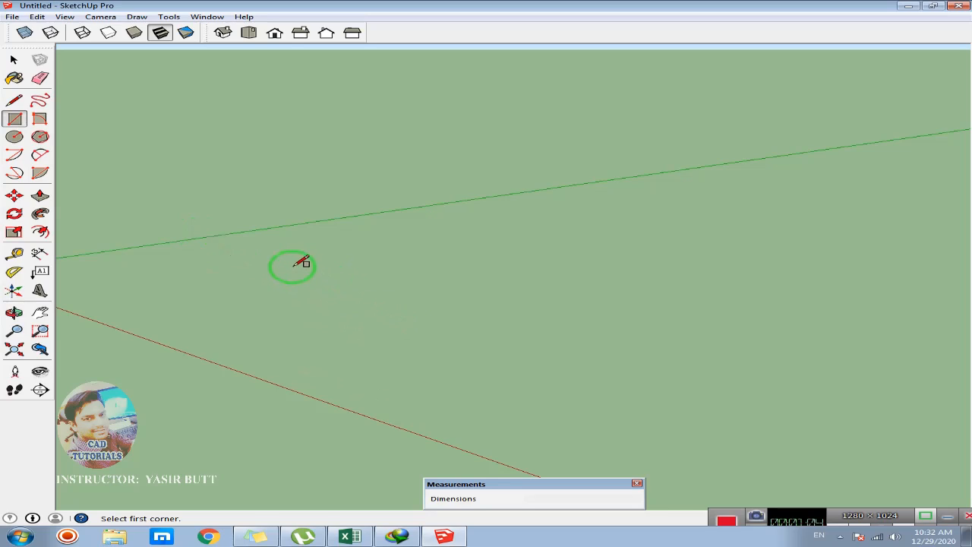
pyautogui.moveTo(266, 256); pyautogui.dragTo(544, 503)
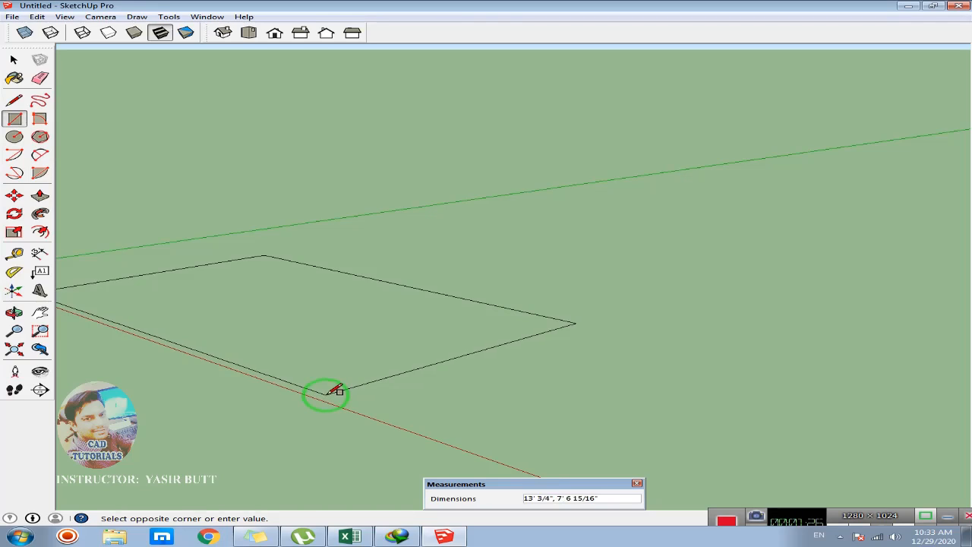
pyautogui.click(395, 415)
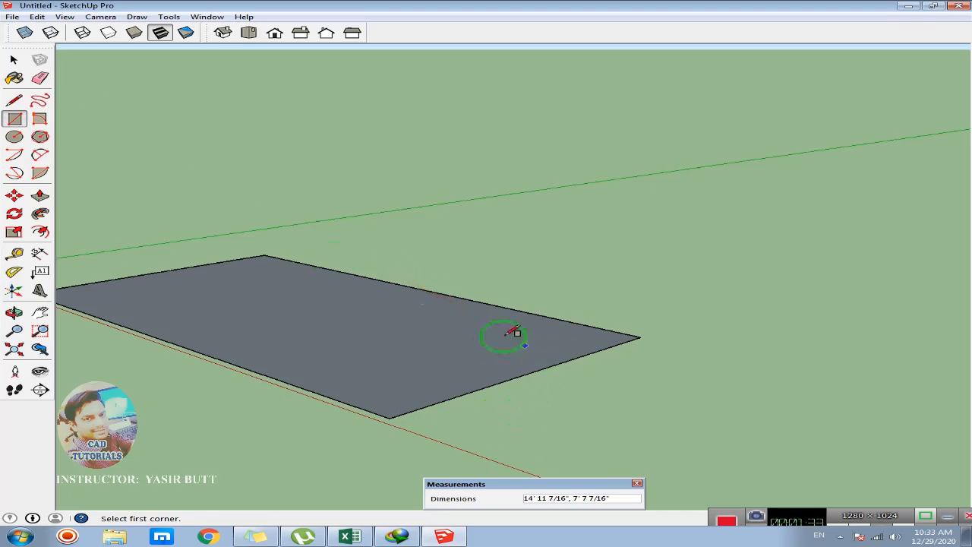
# - Move the whole rectangle, face and edges, about 5' 8" away from the red axis, using its near corner as the base point
pyautogui.click(14, 59)
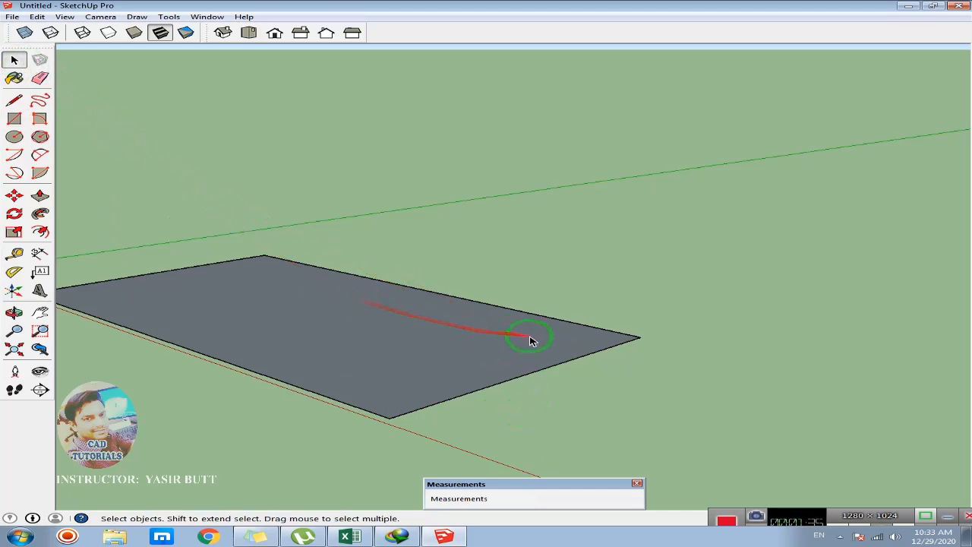
pyautogui.doubleClick(492, 328)
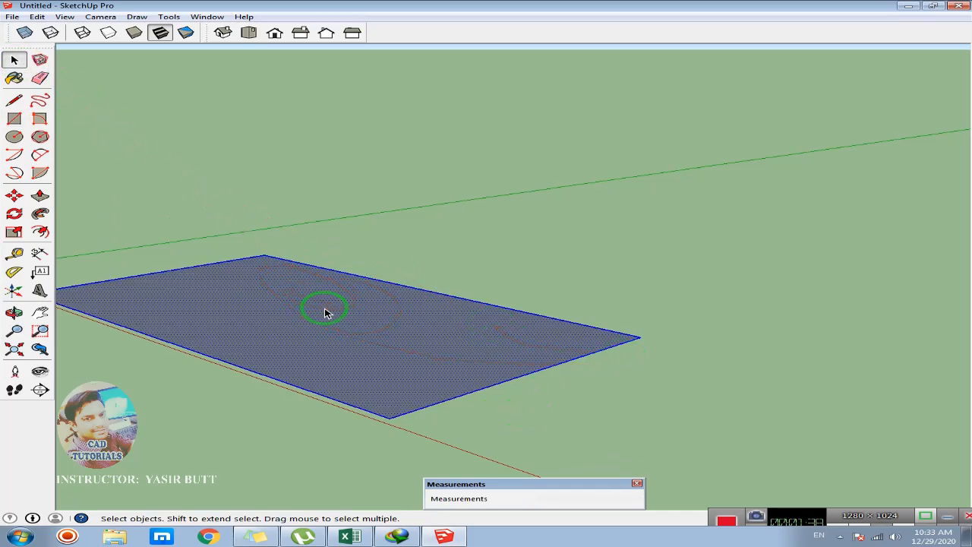
pyautogui.press('m')
pyautogui.click(387, 417)
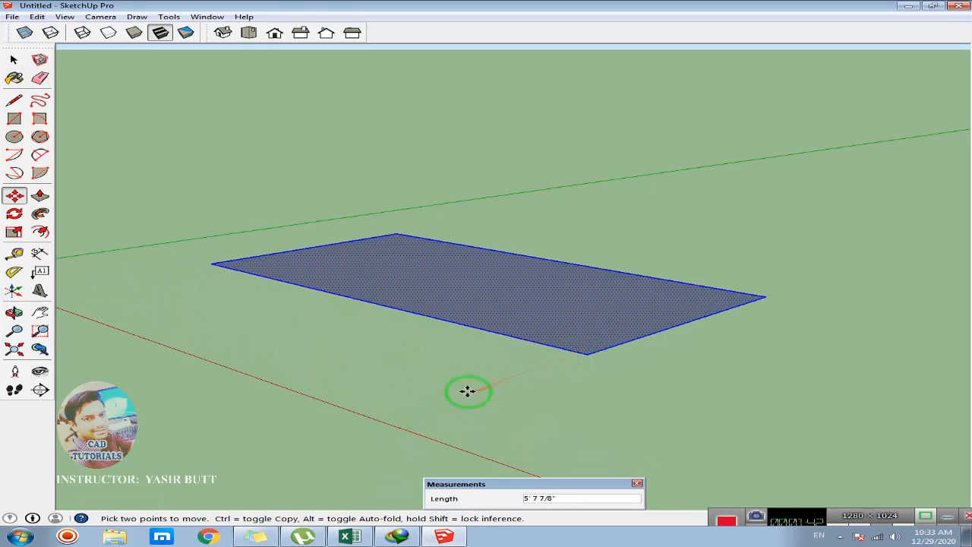
pyautogui.click(13, 59)
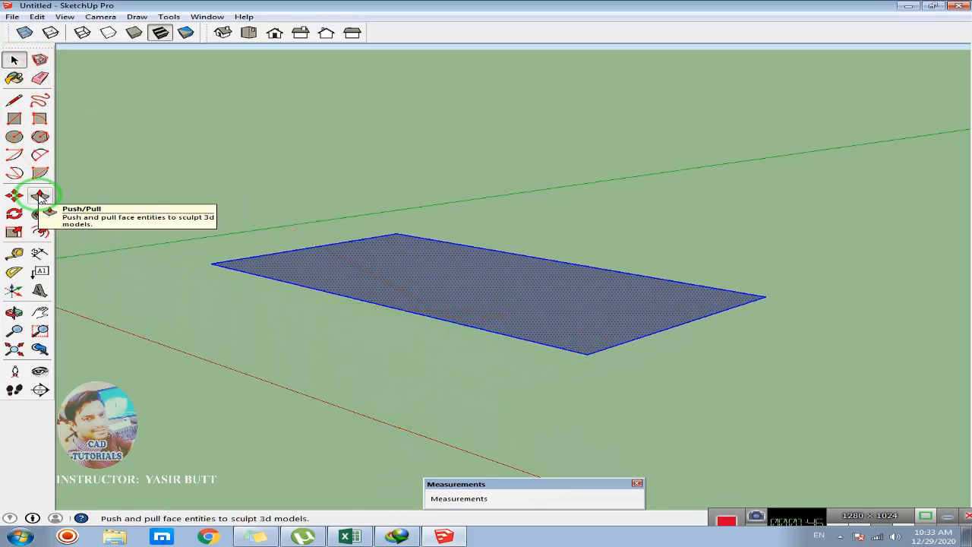
# - Push/Pull the rectangle upward 12' to form a box
pyautogui.click(40, 196)
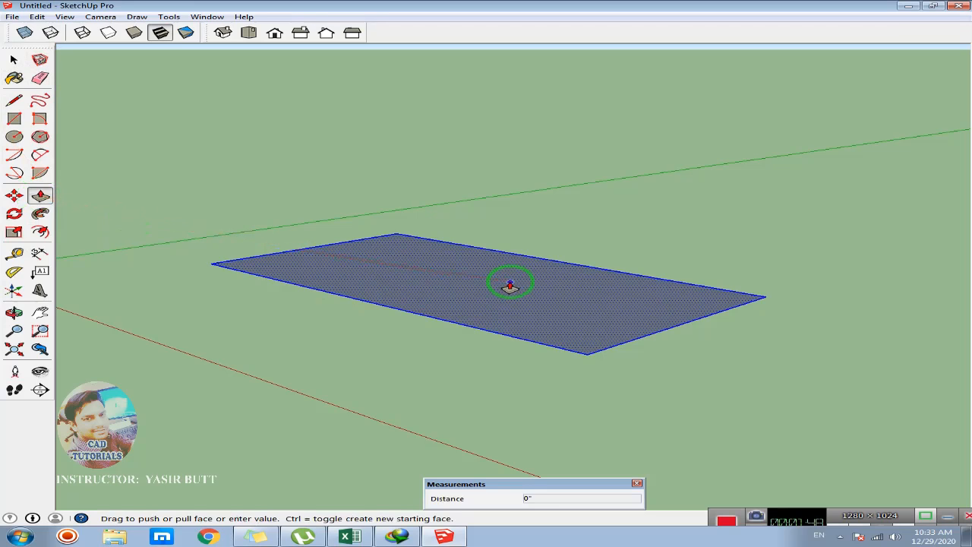
pyautogui.moveTo(510, 286); pyautogui.dragTo(554, 223)
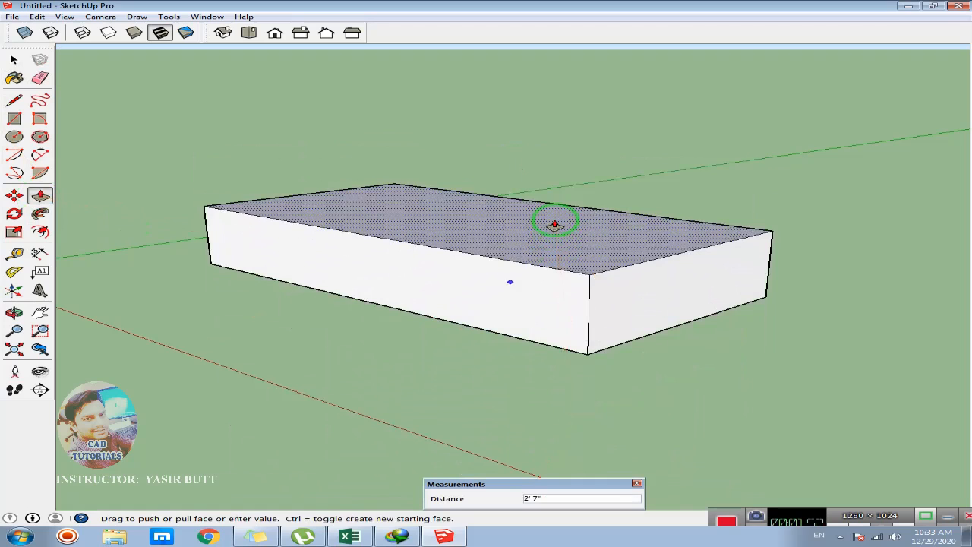
pyautogui.press('Return')
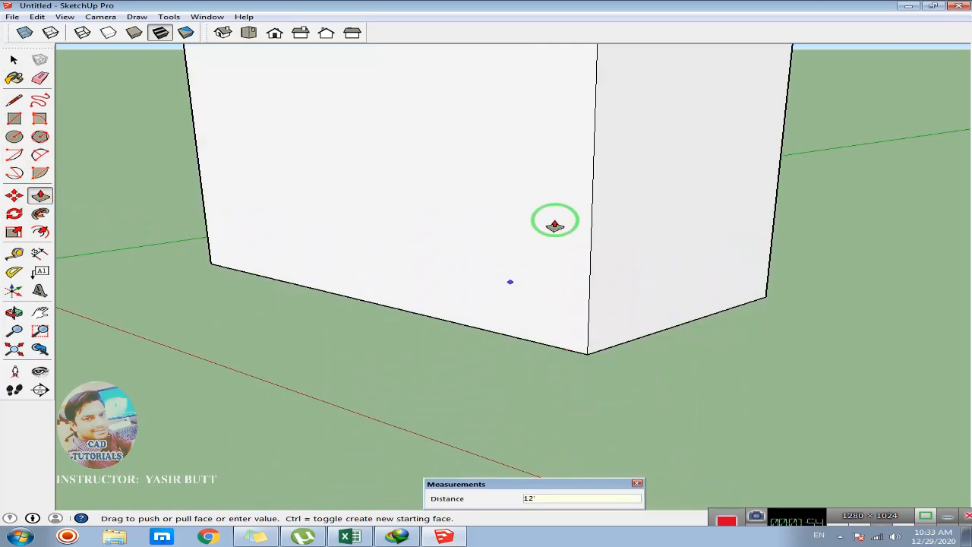
# - Split the long side face facing the red axis with a 12' vertical line from the top edge's midpoint to the bottom edge
pyautogui.scroll(-5, 555, 225)
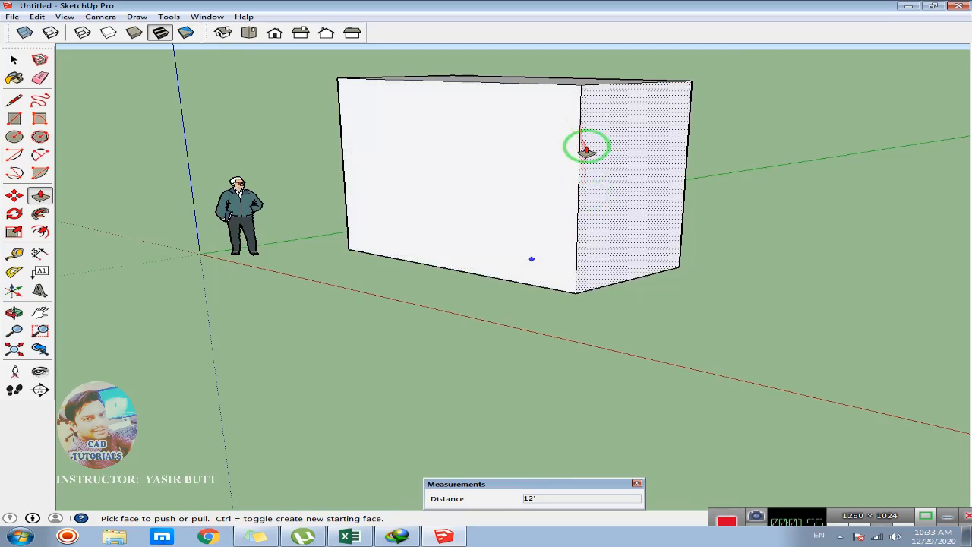
pyautogui.moveTo(587, 150)
pyautogui.mouseDown(button='middle')
pyautogui.moveTo(569, 163)
pyautogui.moveTo(563, 217)
pyautogui.moveTo(590, 156)
pyautogui.mouseUp(button='middle')
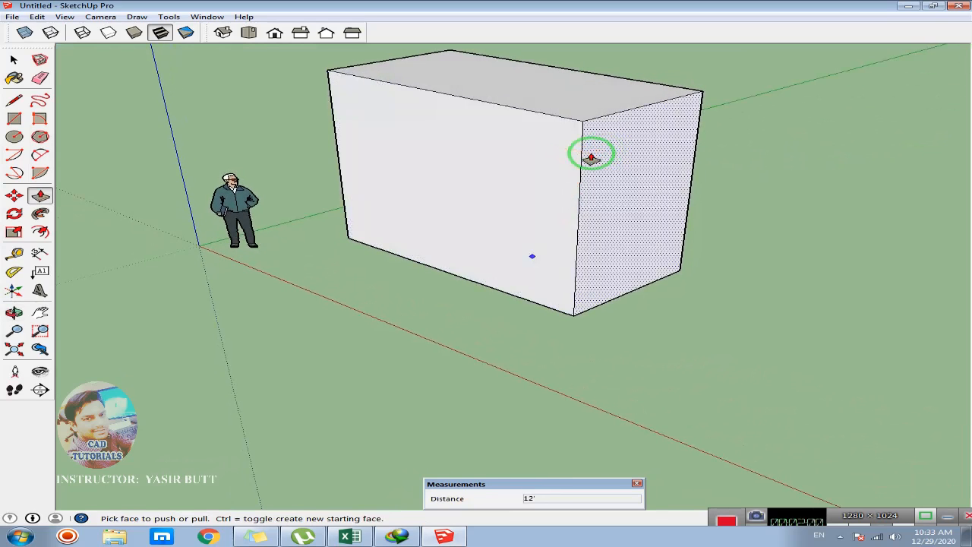
pyautogui.moveTo(282, 238); pyautogui.dragTo(380, 262, button='middle')
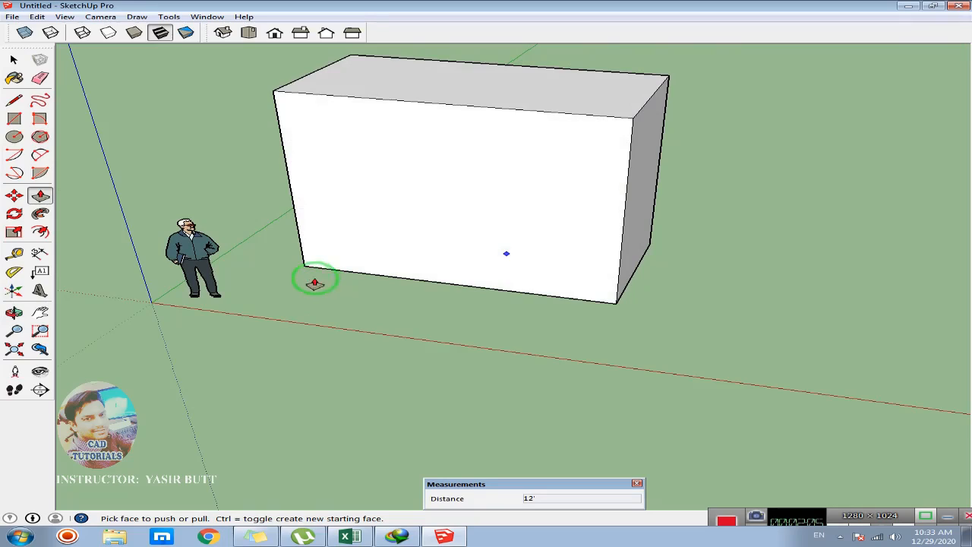
pyautogui.moveTo(284, 271); pyautogui.dragTo(638, 263, button='middle')
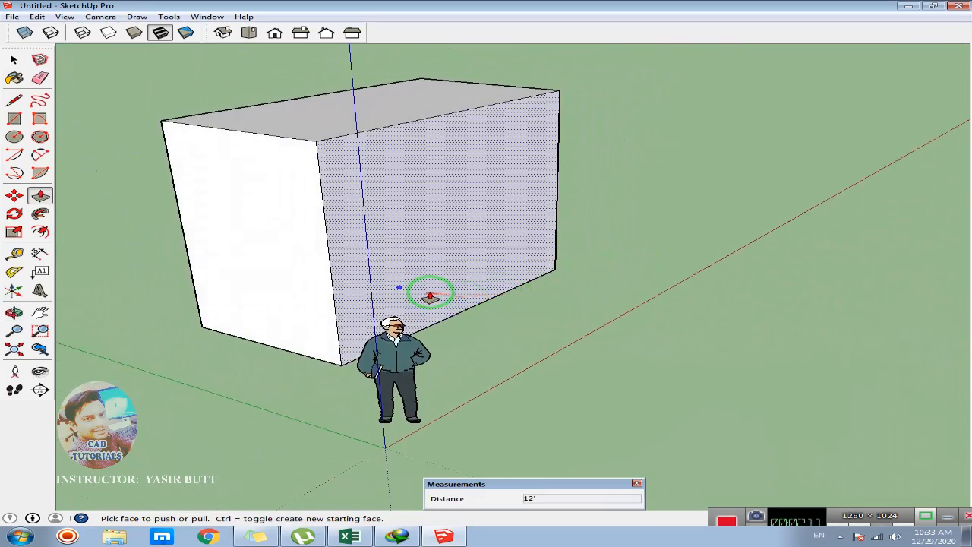
pyautogui.click(13, 100)
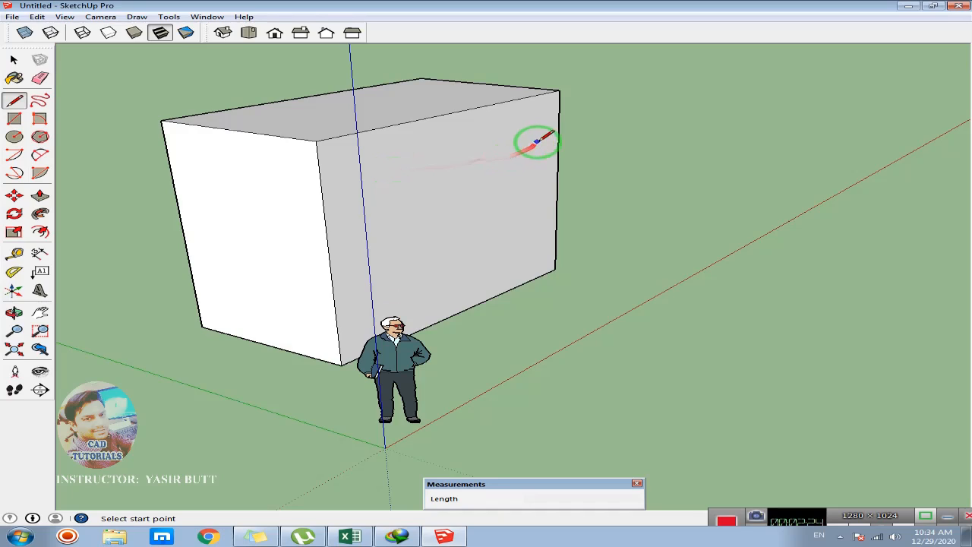
pyautogui.click(454, 113)
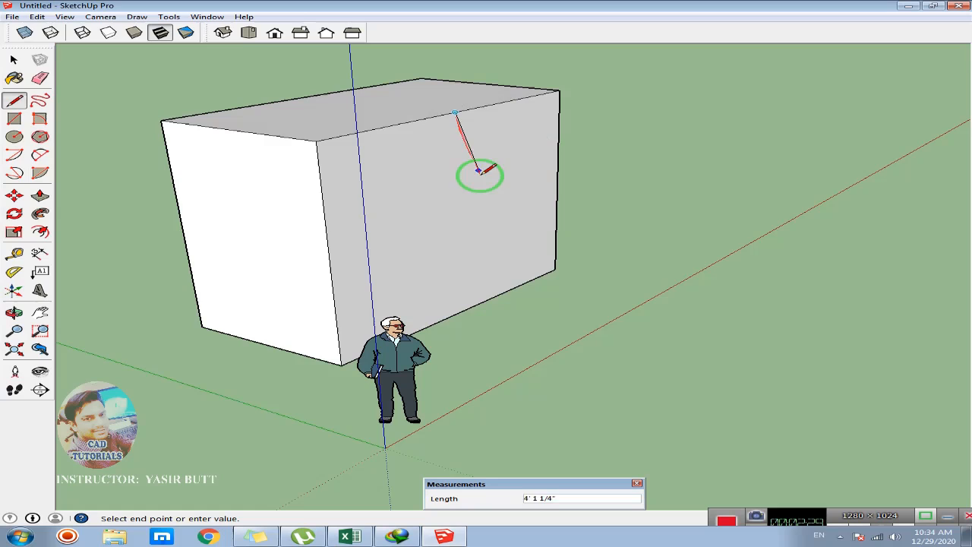
pyautogui.click(461, 312)
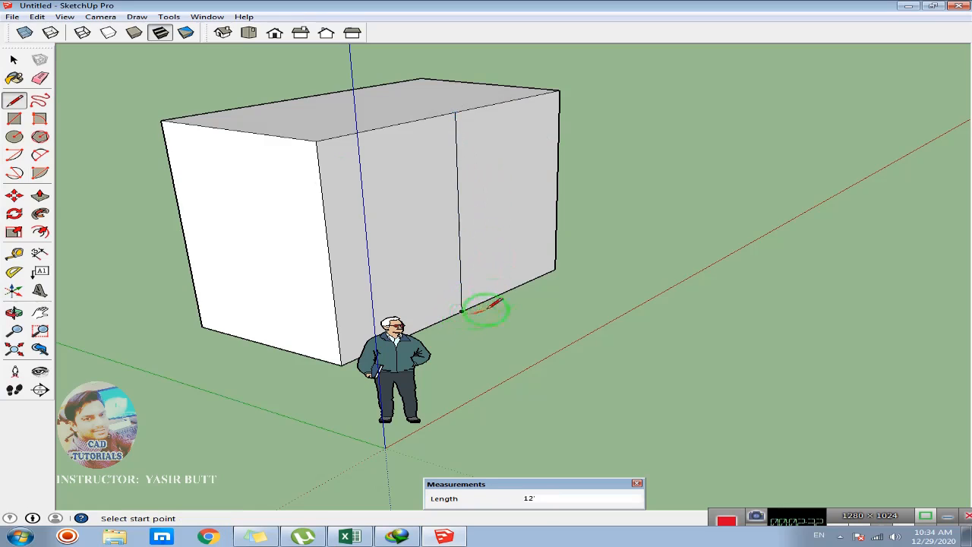
# - Push/Pull the far half of the divided side face outward 10' to make an L-shaped block
pyautogui.click(13, 58)
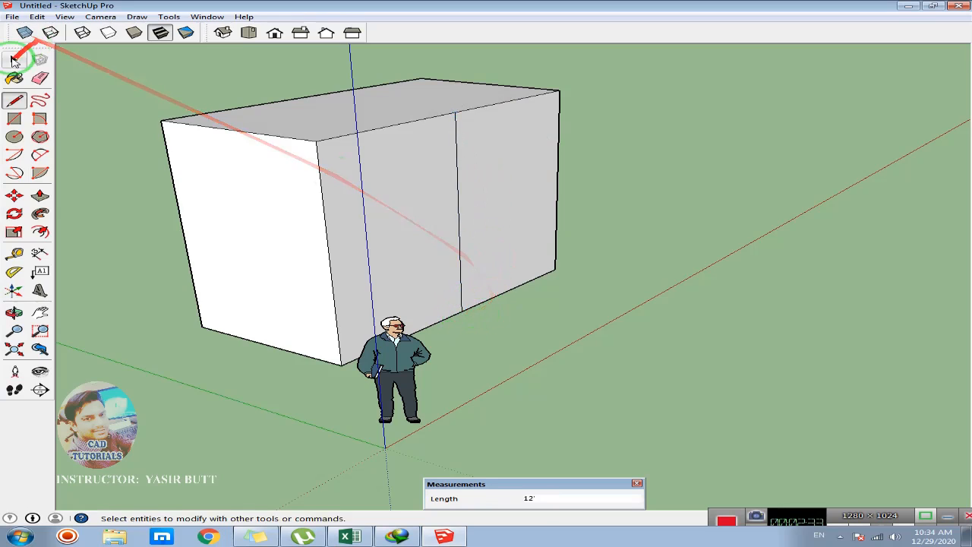
pyautogui.click(40, 196)
pyautogui.moveTo(532, 190); pyautogui.dragTo(727, 266)
pyautogui.write("10'")
pyautogui.press('Return')
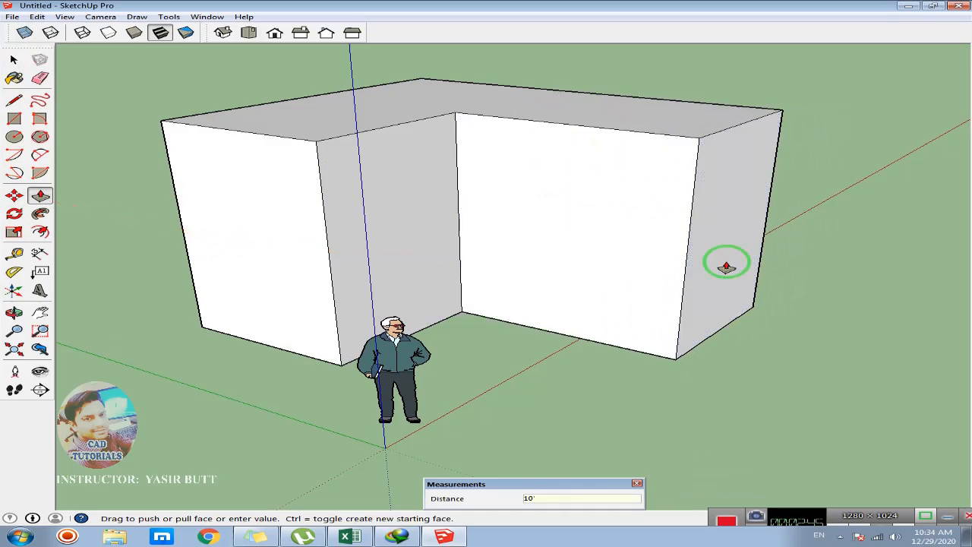
# - Push/Pull the end face of the block's original wing outward 4' to lengthen that wing
pyautogui.moveTo(757, 263); pyautogui.dragTo(651, 271, button='middle')
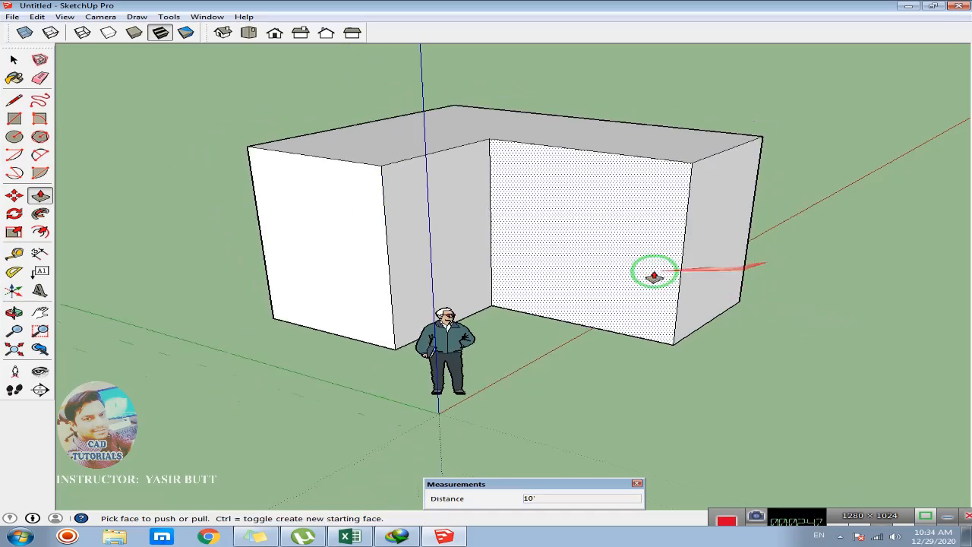
pyautogui.press('o')
pyautogui.moveTo(656, 279); pyautogui.dragTo(603, 326)
pyautogui.press('p')
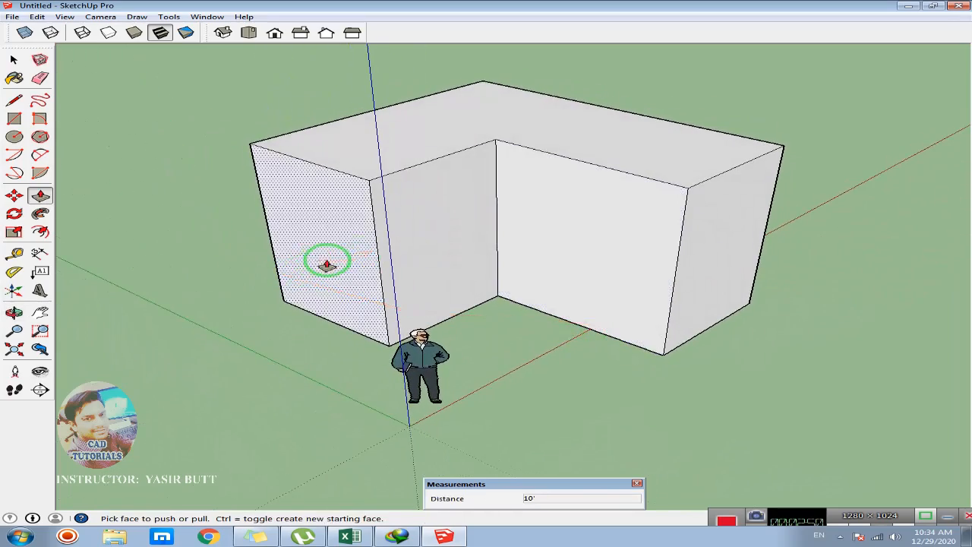
pyautogui.moveTo(328, 256); pyautogui.dragTo(244, 272)
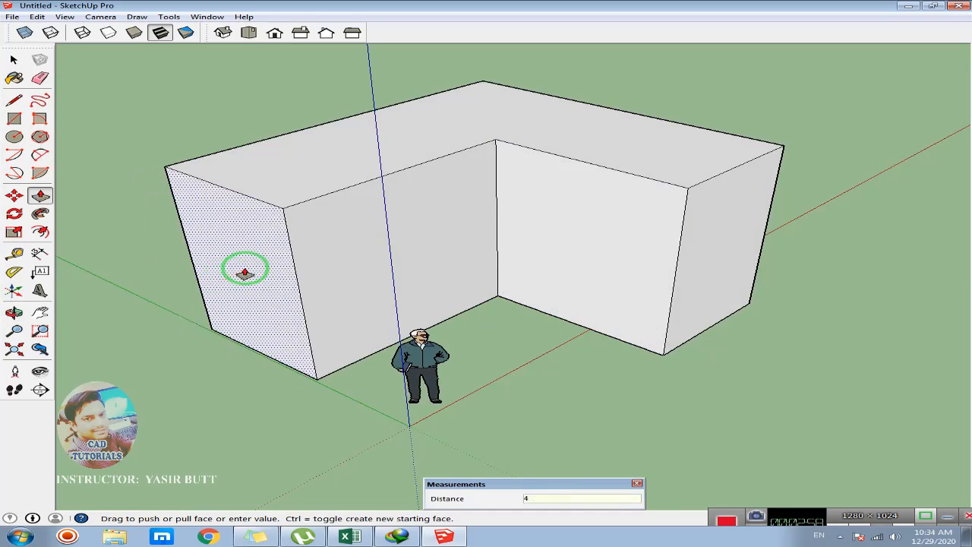
pyautogui.write("'")
pyautogui.press('Return')
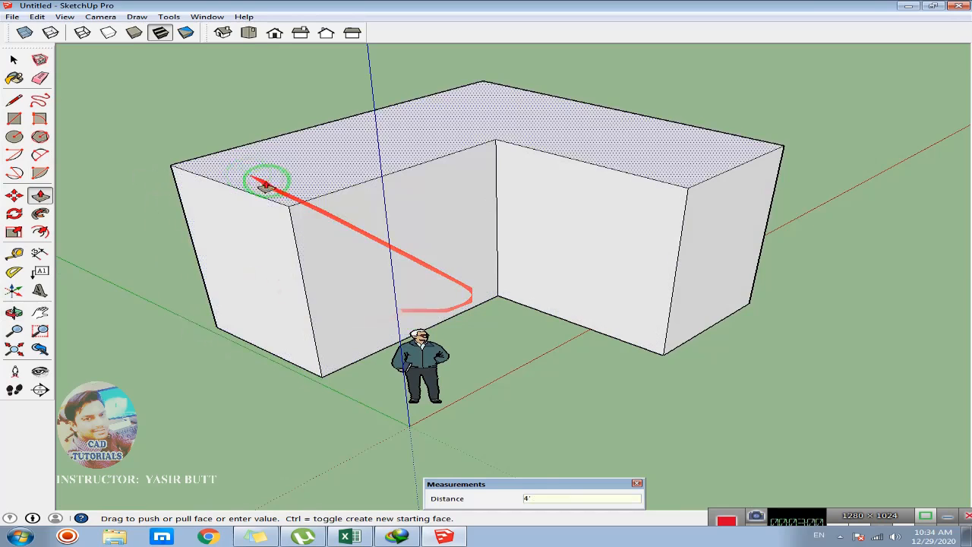
# - Select the entire L-shaped block and move it about 29' 11" away from the origin by its near bottom corner
pyautogui.click(14, 59)
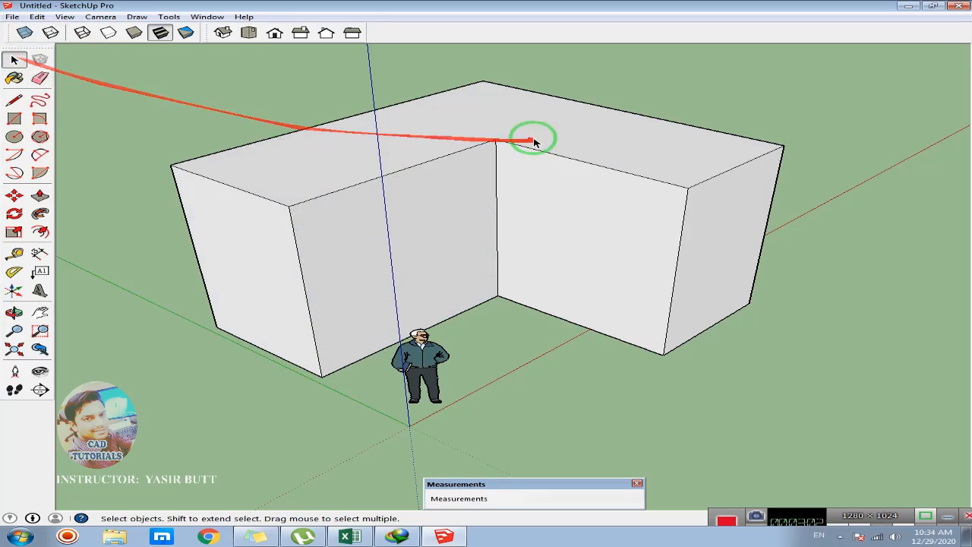
pyautogui.click(494, 136)
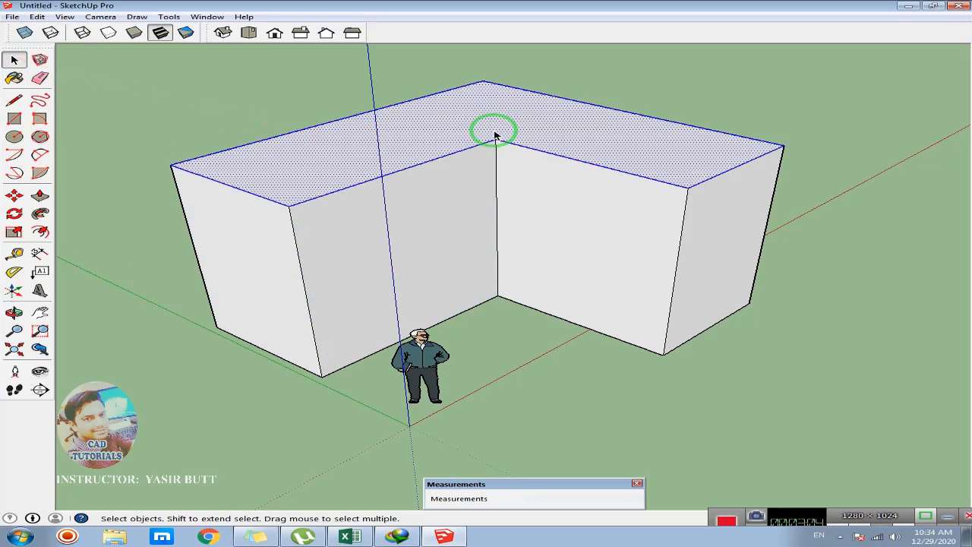
pyautogui.click(503, 169)
pyautogui.tripleClick(503, 168)
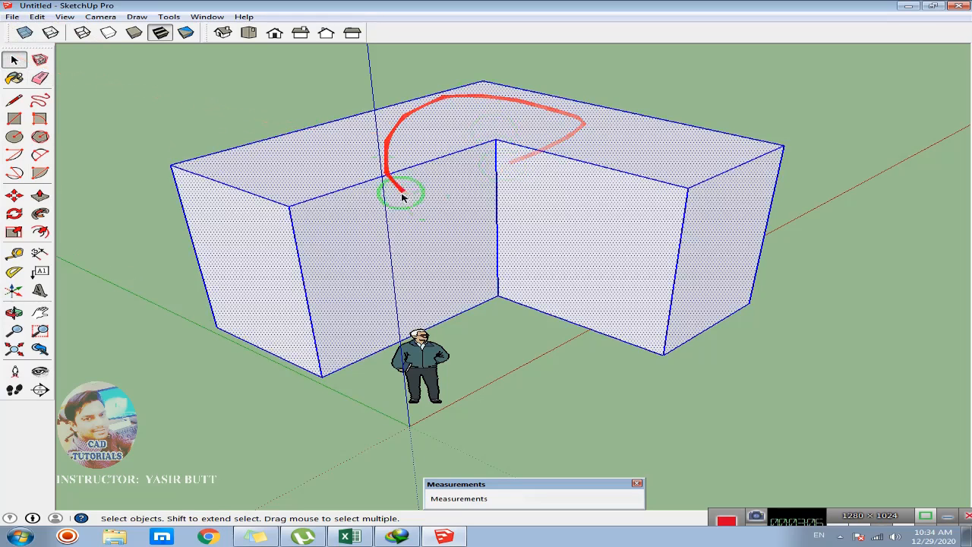
pyautogui.press('m')
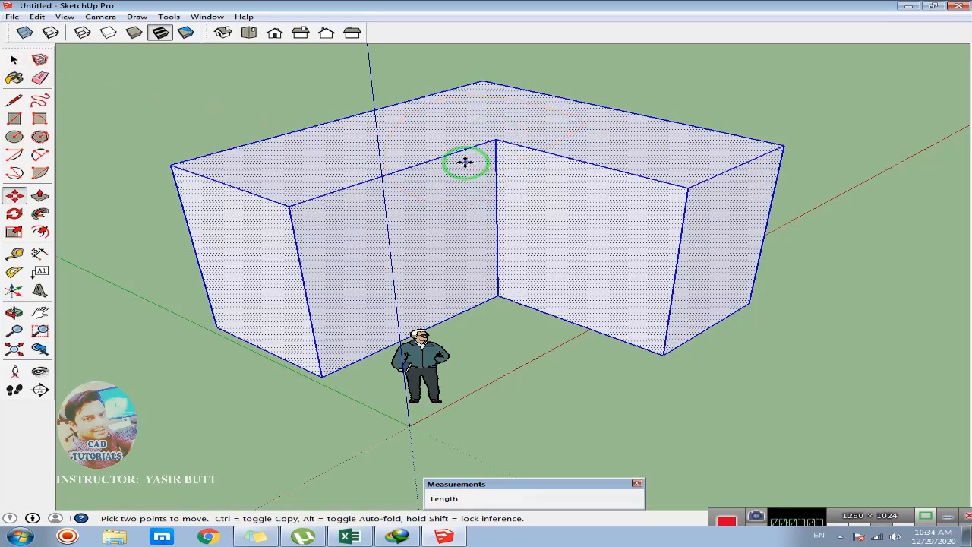
pyautogui.click(322, 374)
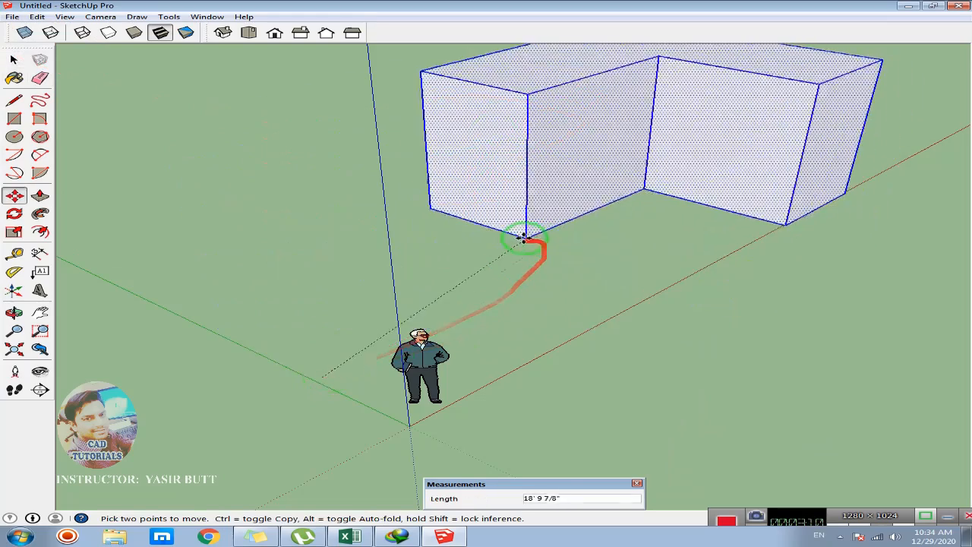
pyautogui.moveTo(507, 197); pyautogui.dragTo(397, 297, button='middle')
pyautogui.click(322, 286)
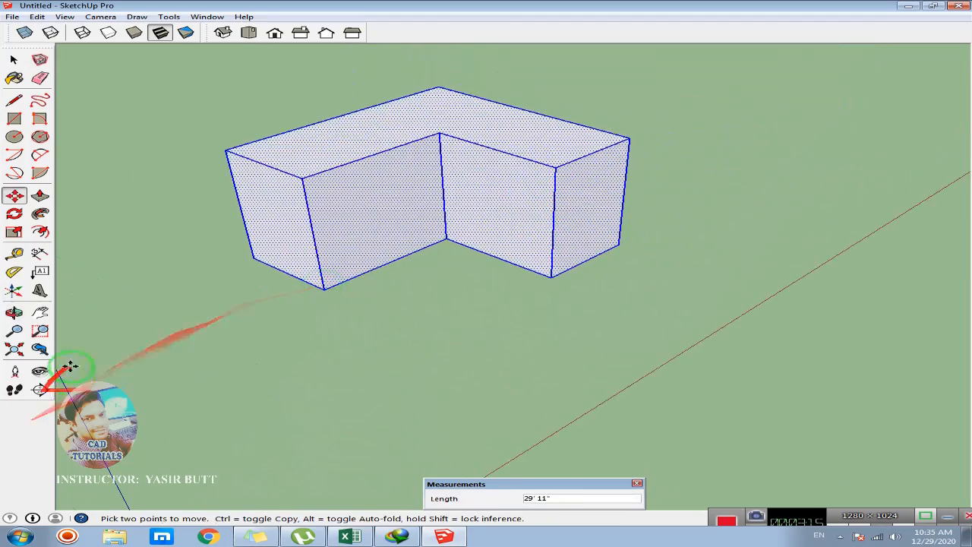
pyautogui.click(21, 64)
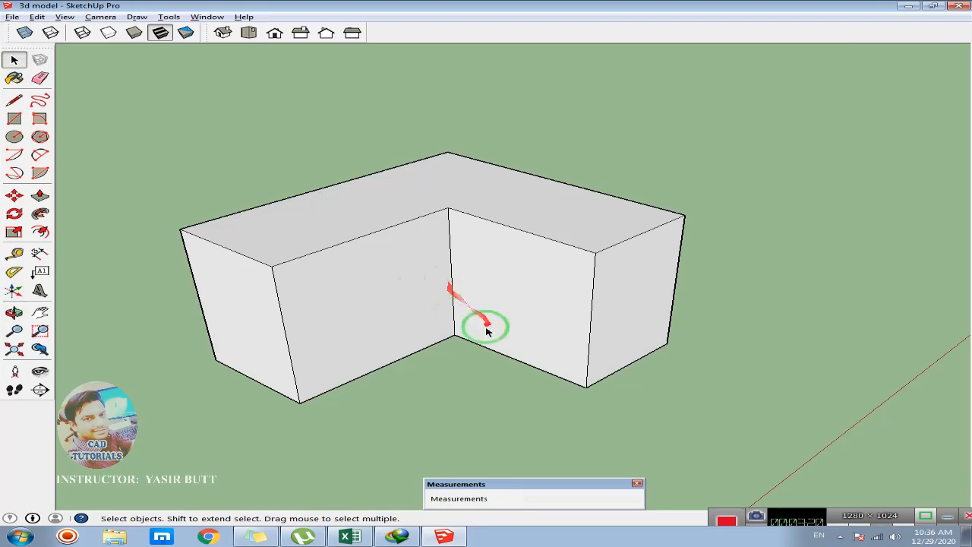
# - Draw a centre line along each wing of the top face, joining both end-edge midpoints at the L's corner
pyautogui.scroll(1, 298, 247)
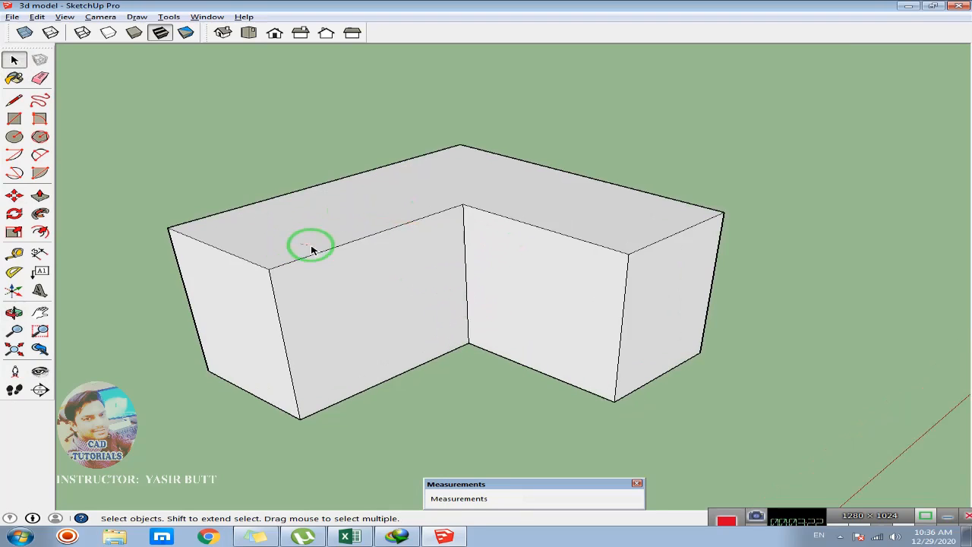
pyautogui.click(13, 99)
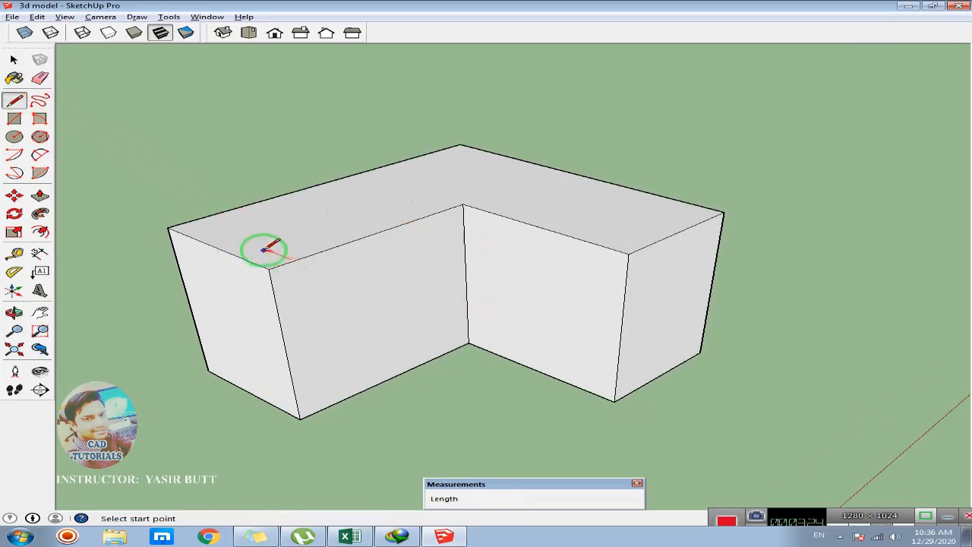
pyautogui.click(216, 247)
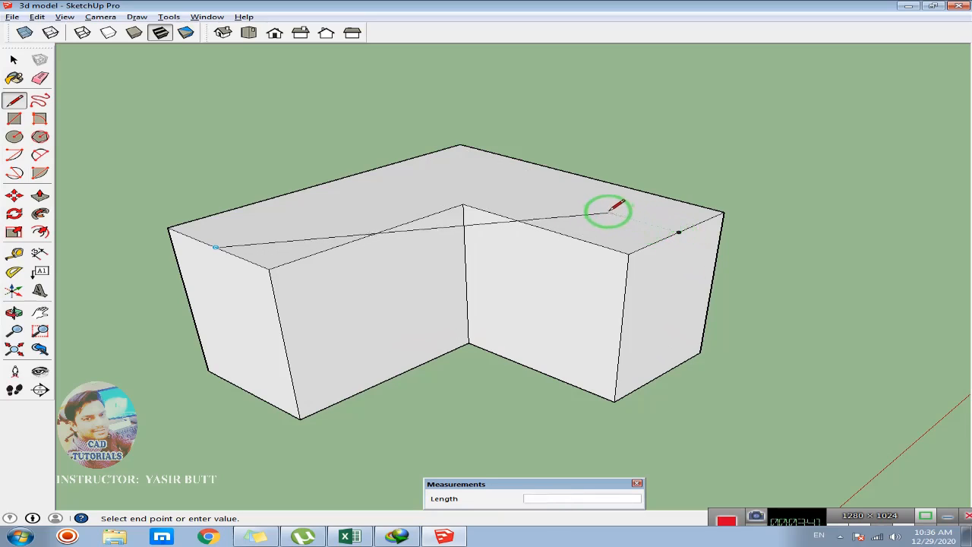
pyautogui.click(462, 171)
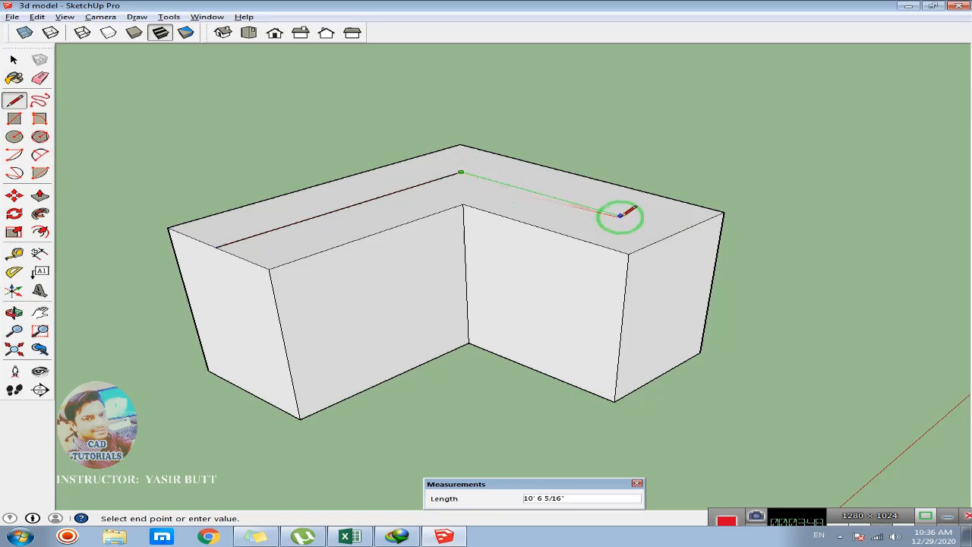
pyautogui.click(678, 232)
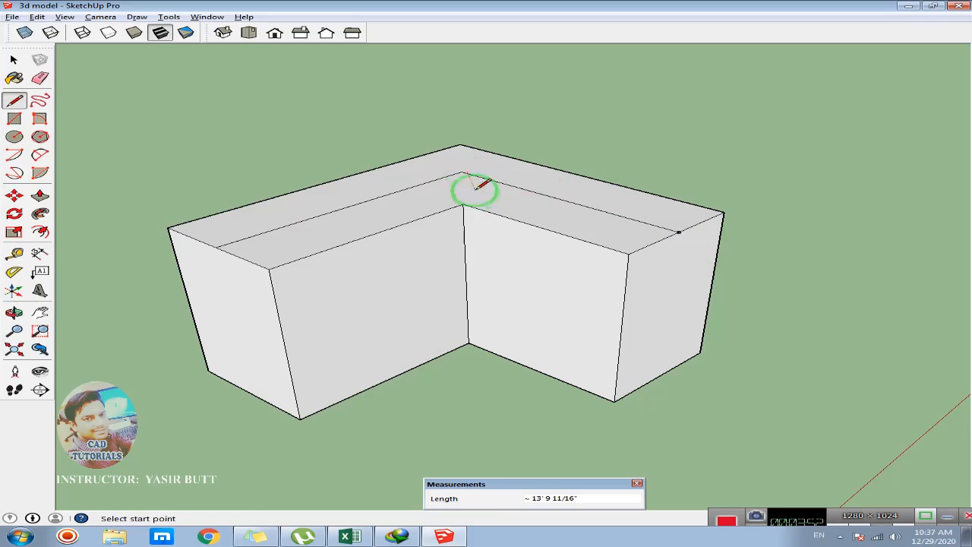
# - Draw diagonal lines on the top face from the outer corner to the centre-line junction and on to the inner corner
pyautogui.click(460, 144)
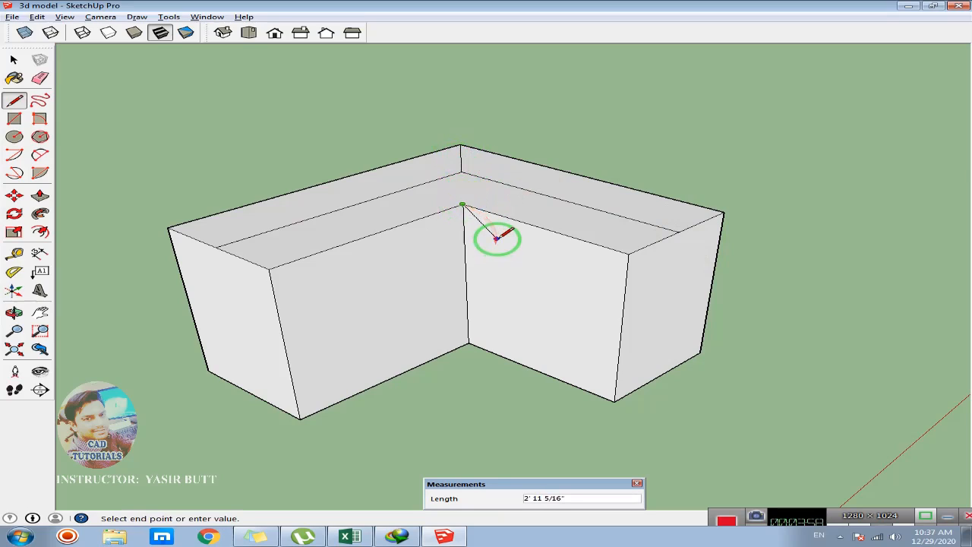
pyautogui.press('Escape')
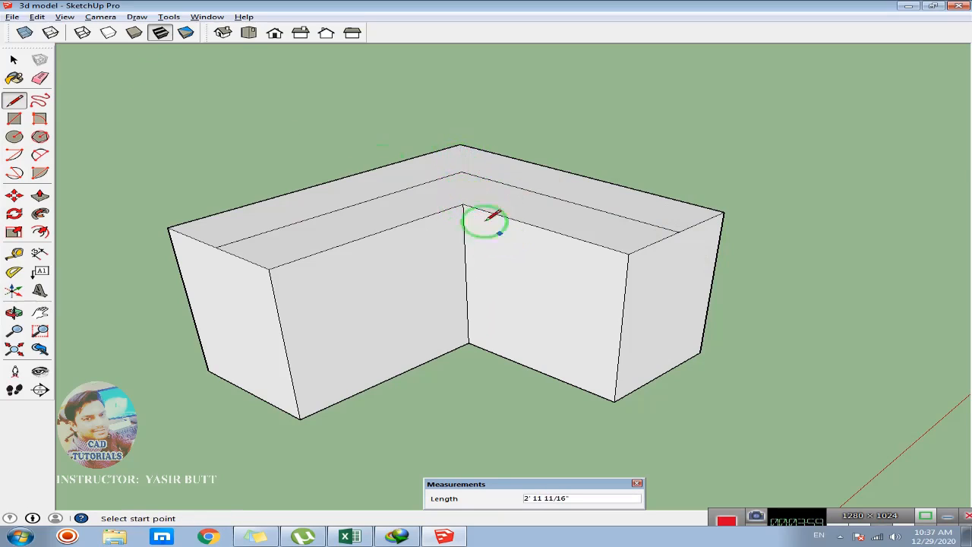
pyautogui.click(460, 144)
pyautogui.press('Escape')
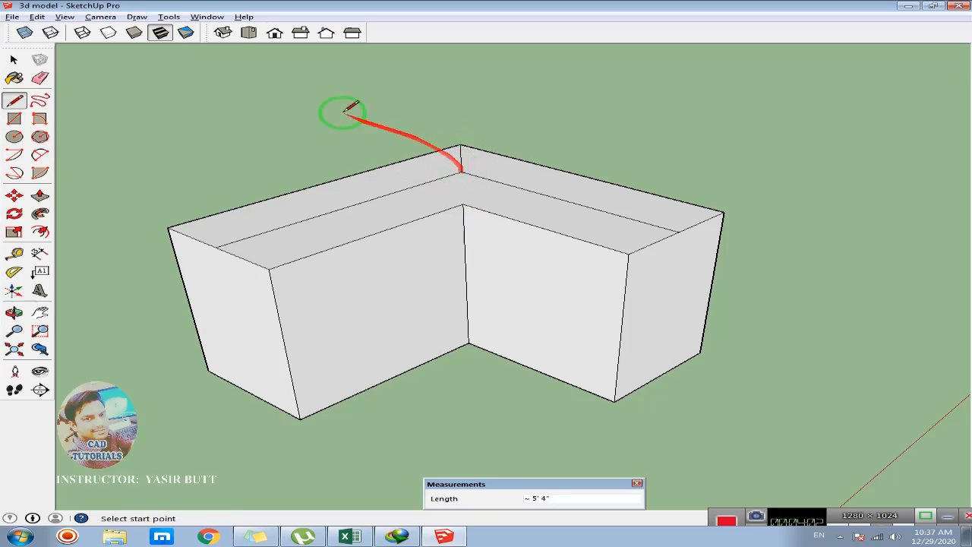
pyautogui.click(14, 59)
pyautogui.moveTo(569, 202); pyautogui.dragTo(430, 239, button='middle')
pyautogui.click(14, 100)
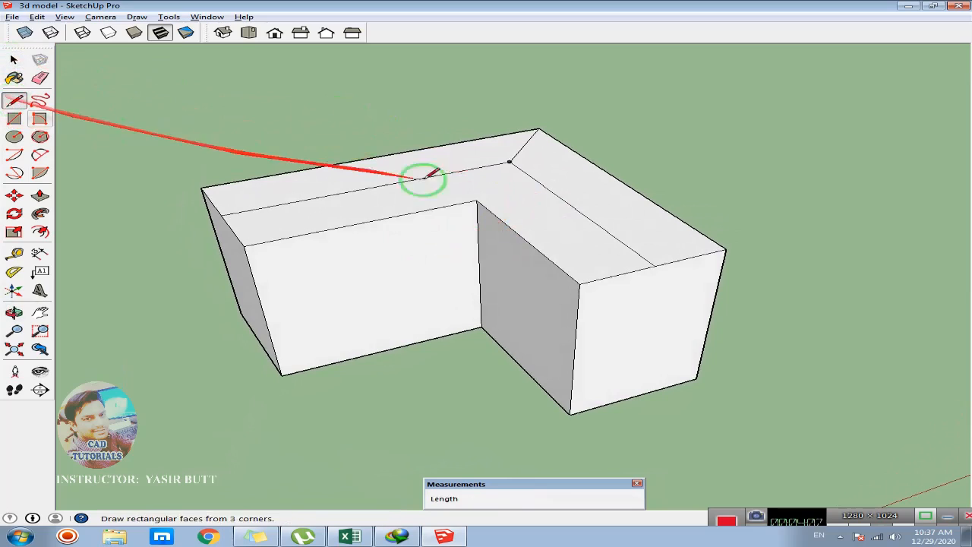
pyautogui.click(510, 161)
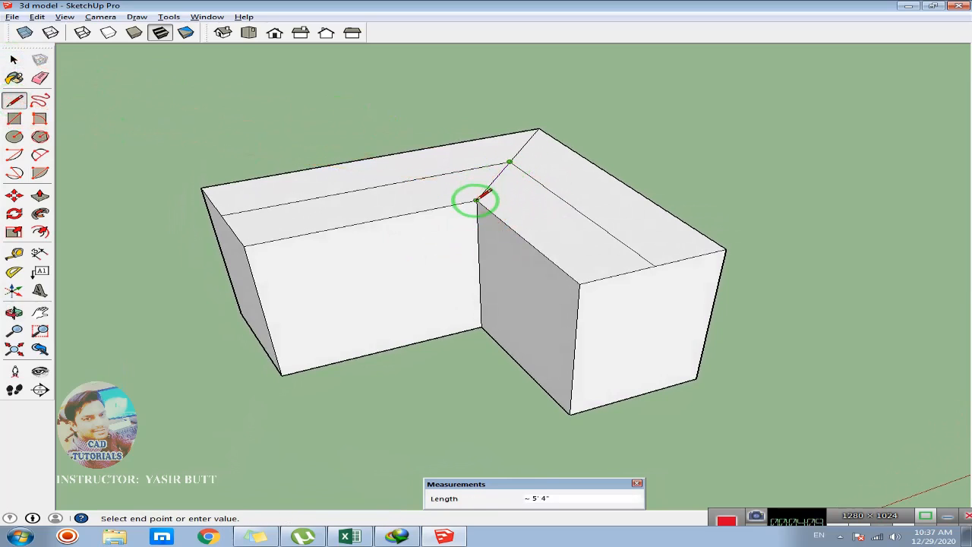
pyautogui.click(477, 201)
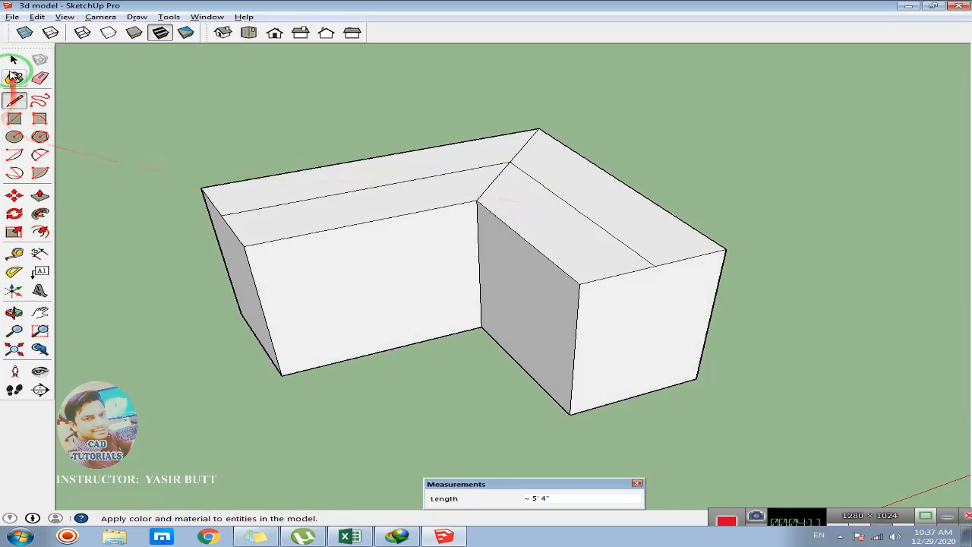
# - Select both centre lines and move them straight up about 4' 1 7/8" to raise a gable roof ridge
pyautogui.click(13, 62)
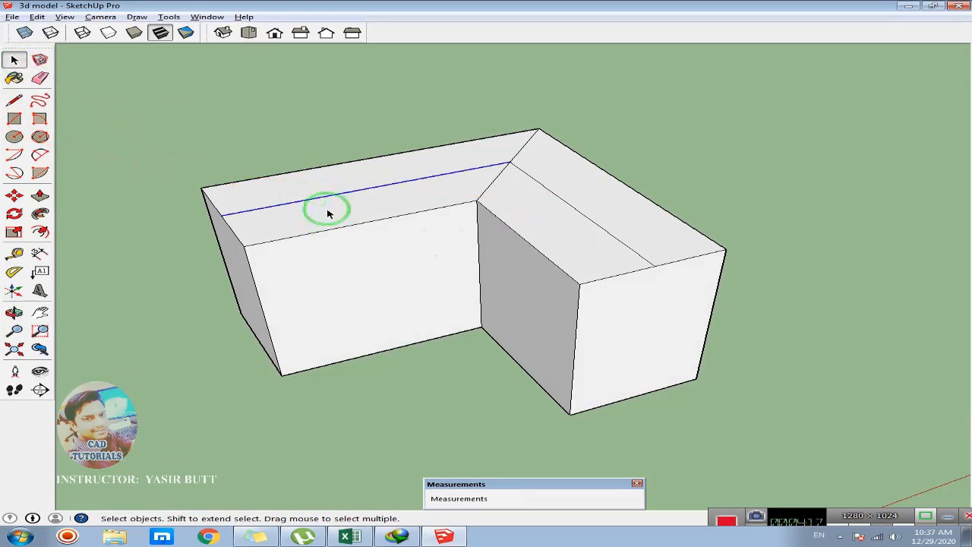
pyautogui.keyDown('shift'); pyautogui.click(623, 245); pyautogui.keyUp('shift')
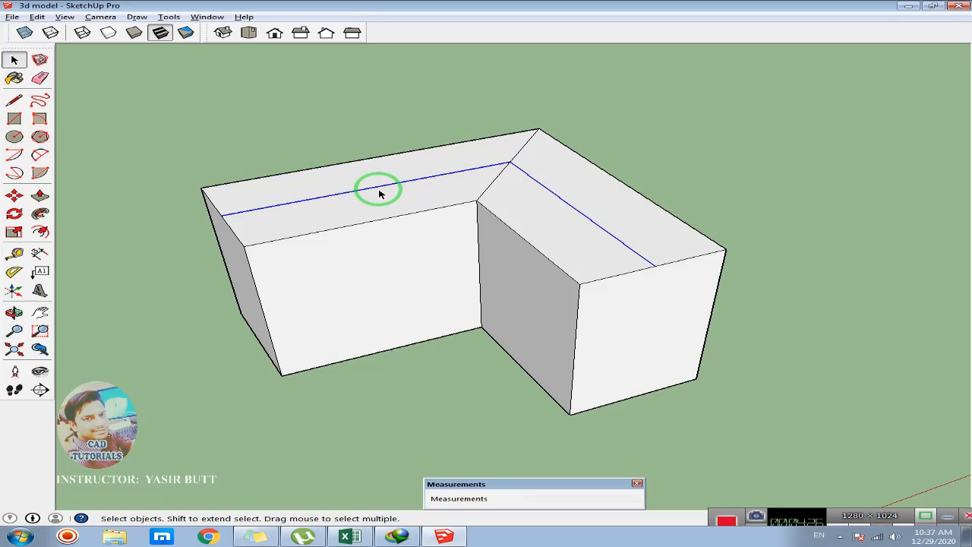
pyautogui.click(21, 196)
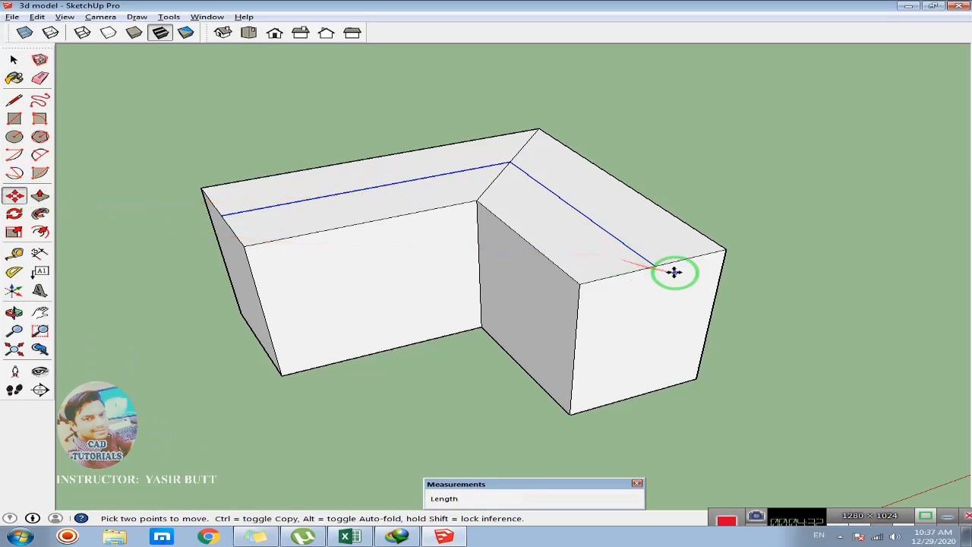
pyautogui.moveTo(655, 266); pyautogui.dragTo(635, 208)
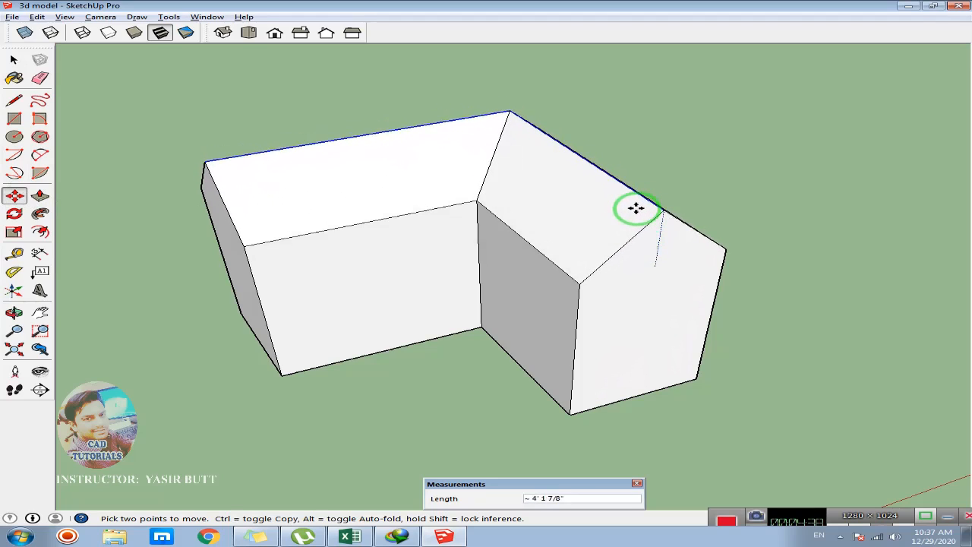
pyautogui.click(14, 60)
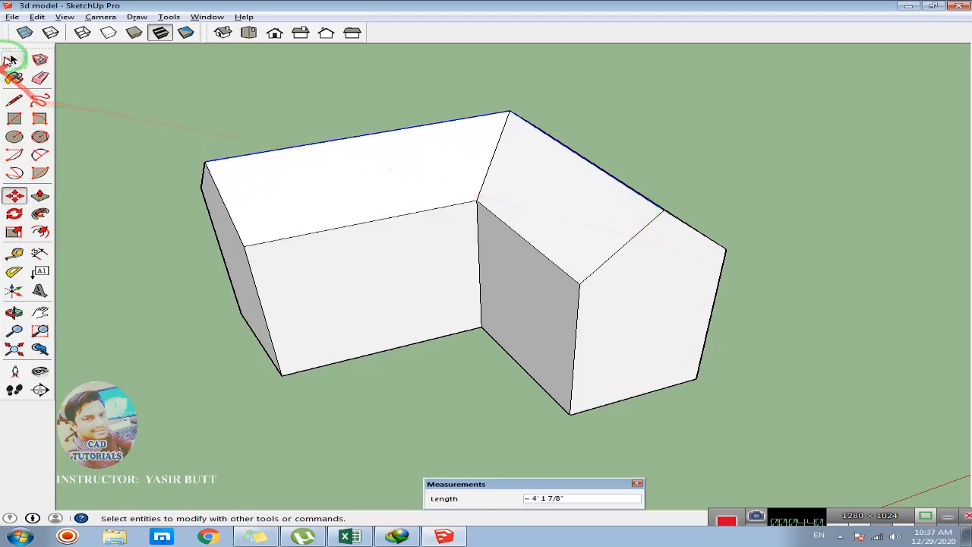
# - Place horizontal guides on the left wing's inner wall, 3' above its bottom edge and 5' above the first guide
pyautogui.moveTo(393, 252)
pyautogui.mouseDown(button='middle')
pyautogui.moveTo(426, 259)
pyautogui.moveTo(493, 191)
pyautogui.moveTo(433, 250)
pyautogui.moveTo(525, 260)
pyautogui.moveTo(380, 278)
pyautogui.moveTo(382, 264)
pyautogui.mouseUp(button='middle')
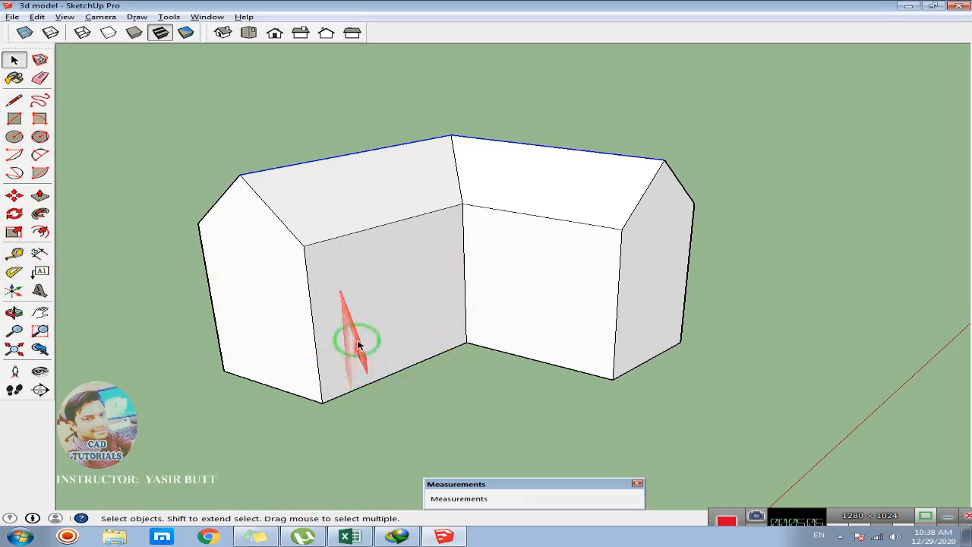
pyautogui.click(17, 255)
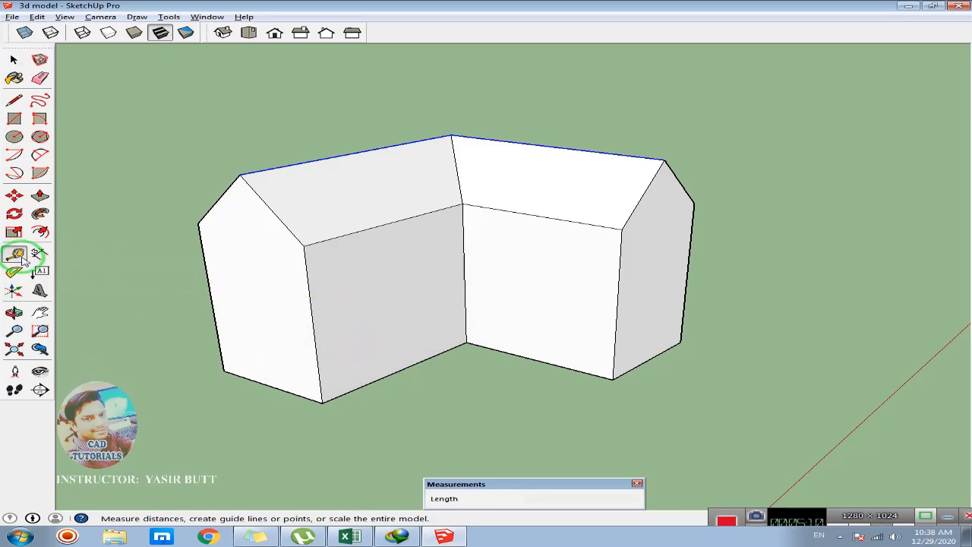
pyautogui.click(338, 395)
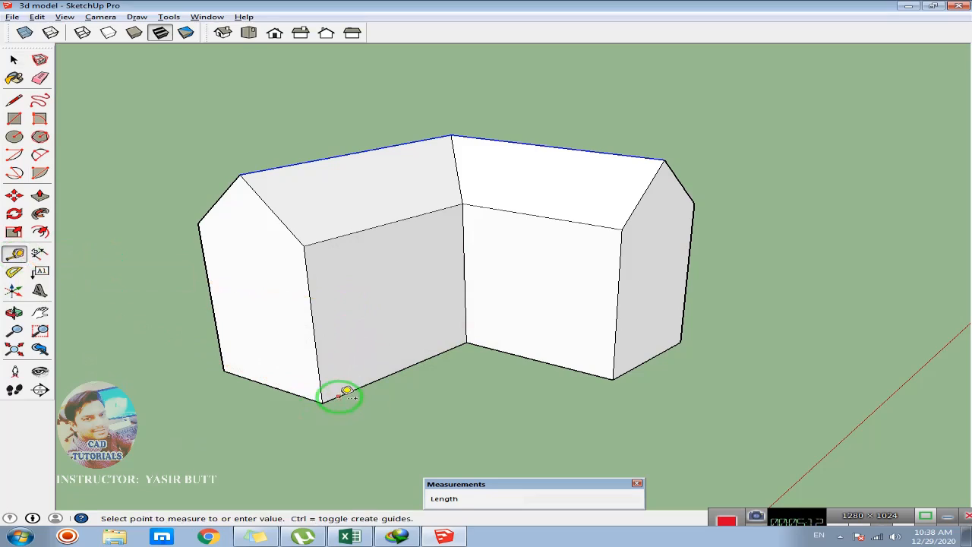
pyautogui.click(335, 350)
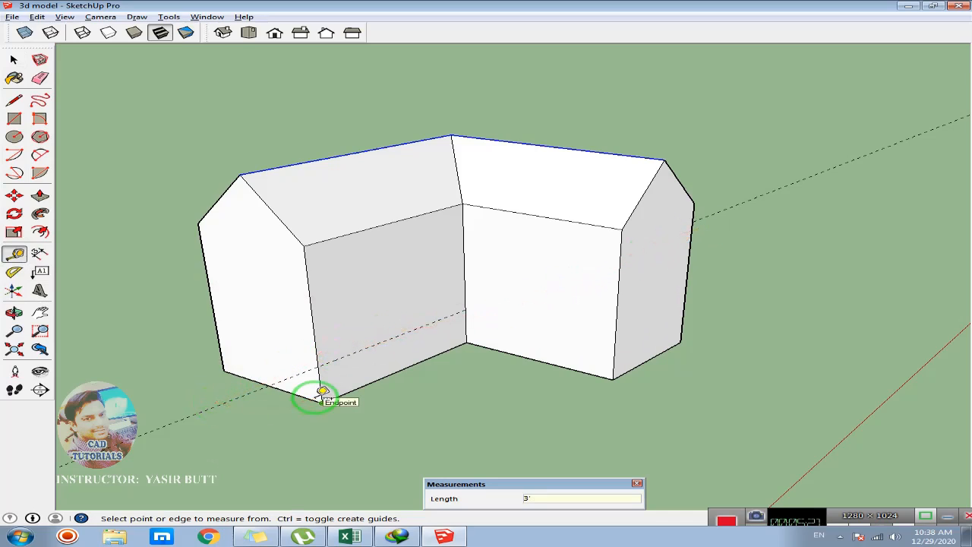
pyautogui.click(360, 349)
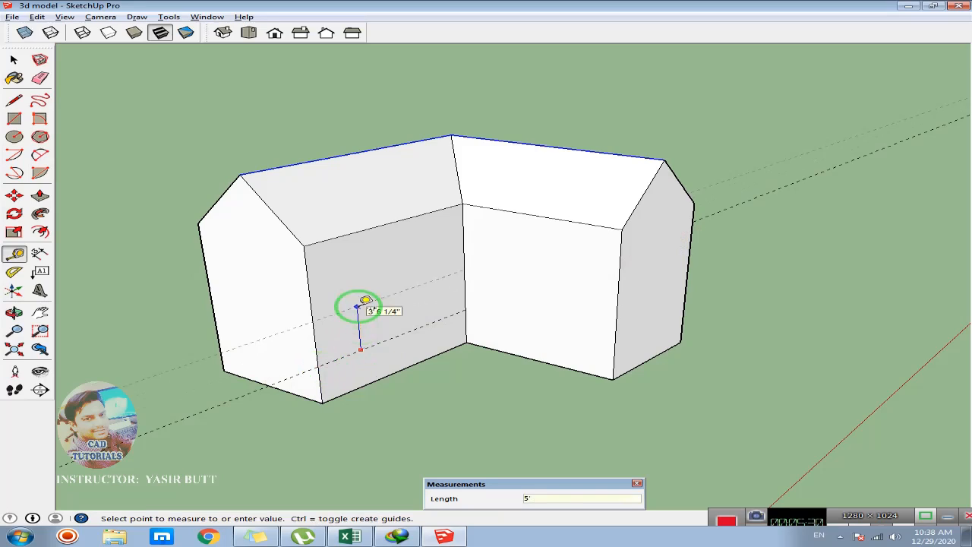
pyautogui.click(358, 306)
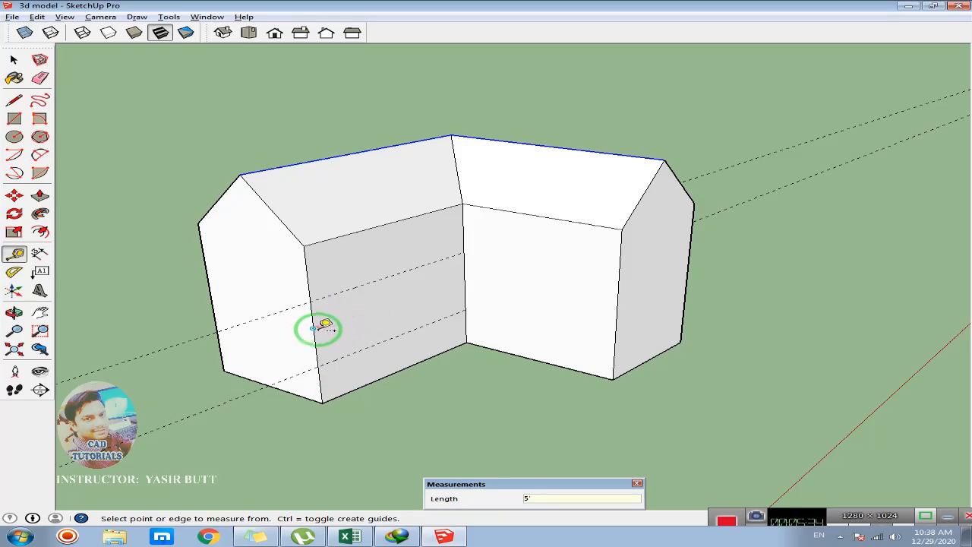
pyautogui.click(322, 402)
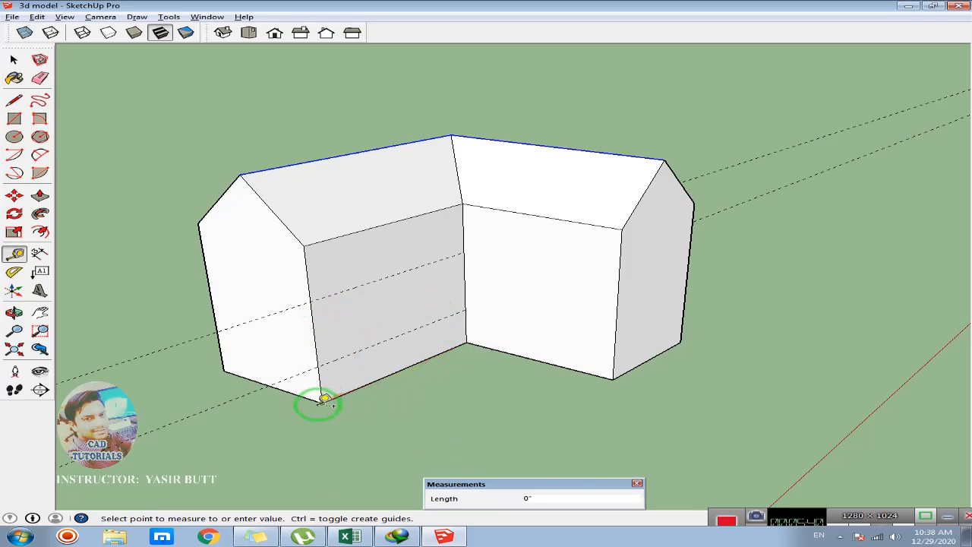
pyautogui.click(323, 392)
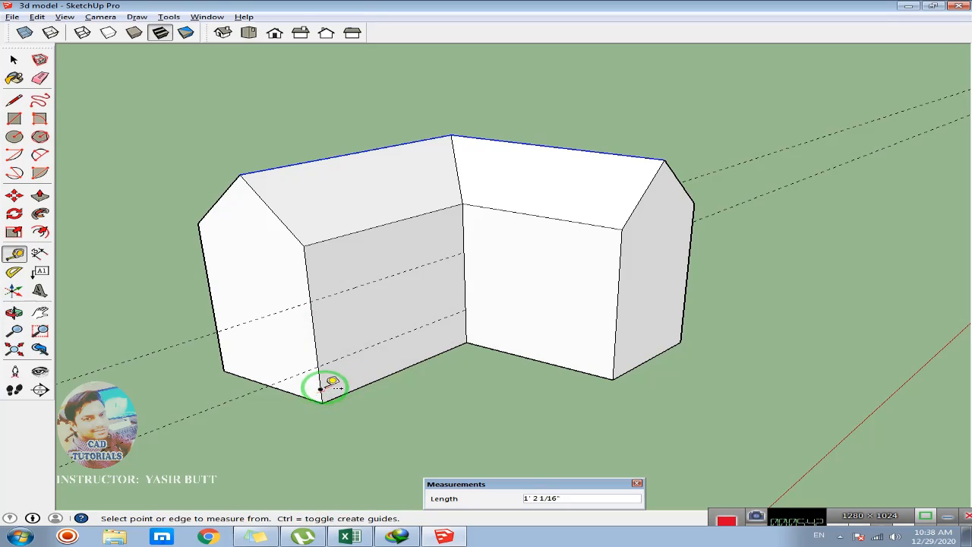
pyautogui.click(321, 389)
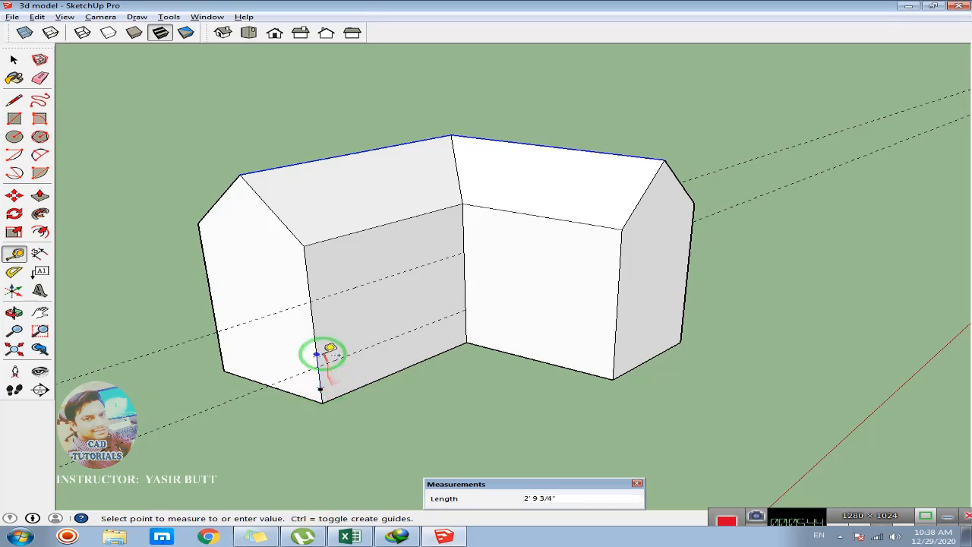
pyautogui.click(316, 341)
# - Place vertical guides on the left wing's inner wall, 3' in from each of its two vertical edges
pyautogui.click(314, 339)
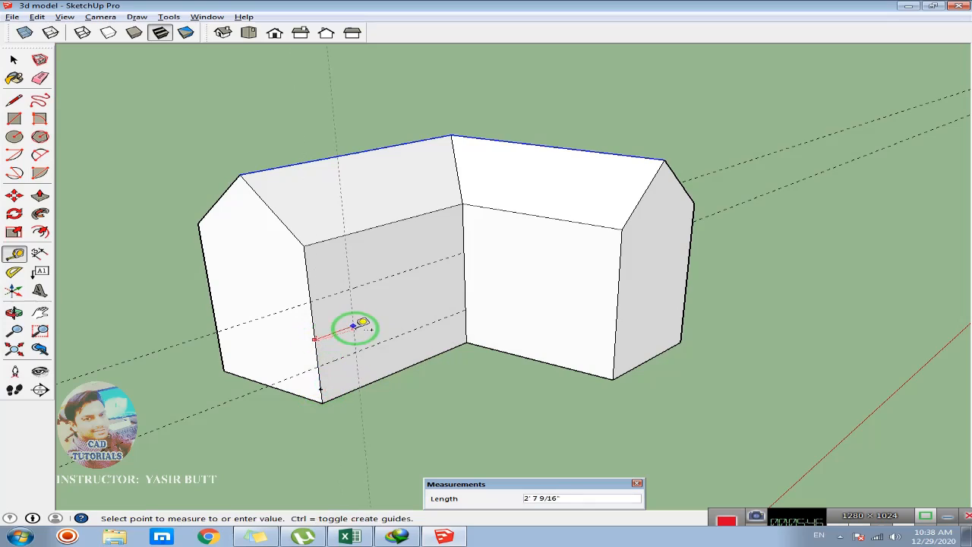
pyautogui.write("3'")
pyautogui.press('Return')
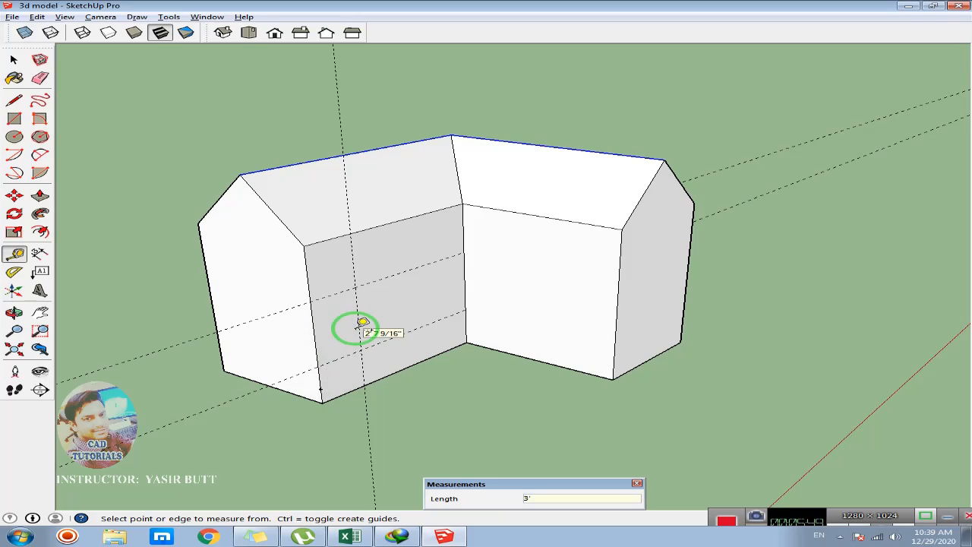
pyautogui.click(462, 274)
pyautogui.write('3')
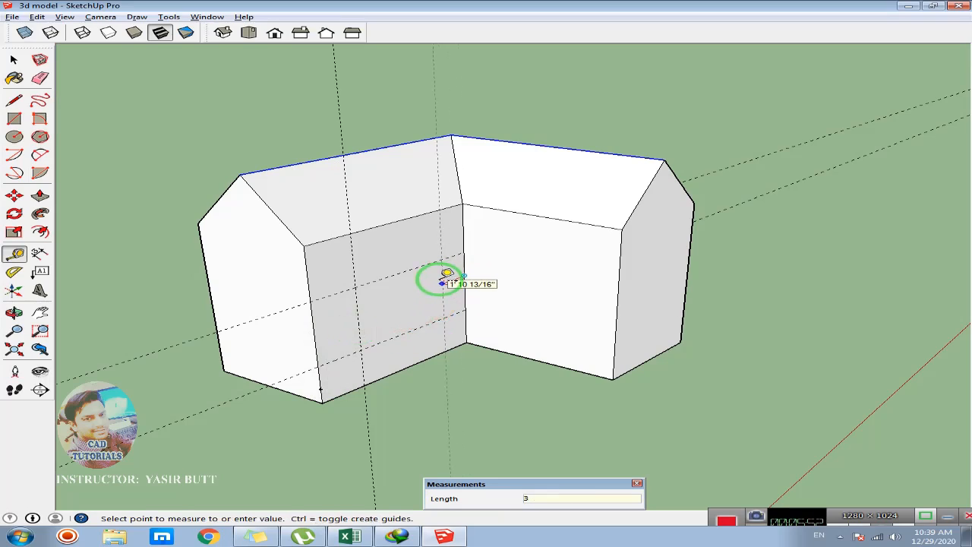
pyautogui.write("'")
pyautogui.press('Return')
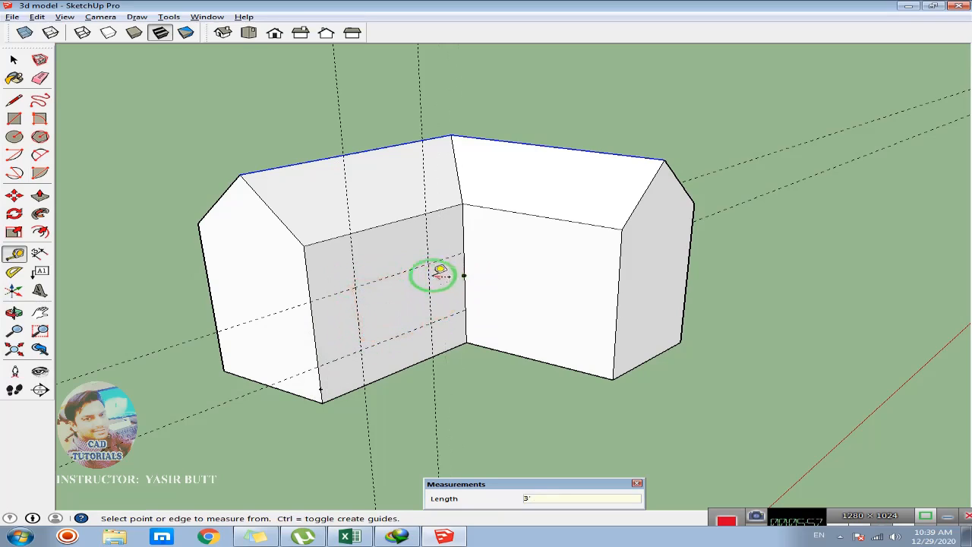
# - Draw a rectangle about 5' 6" by 5' between the guide intersections on the wall and delete all guides
pyautogui.scroll(2, 382, 315)
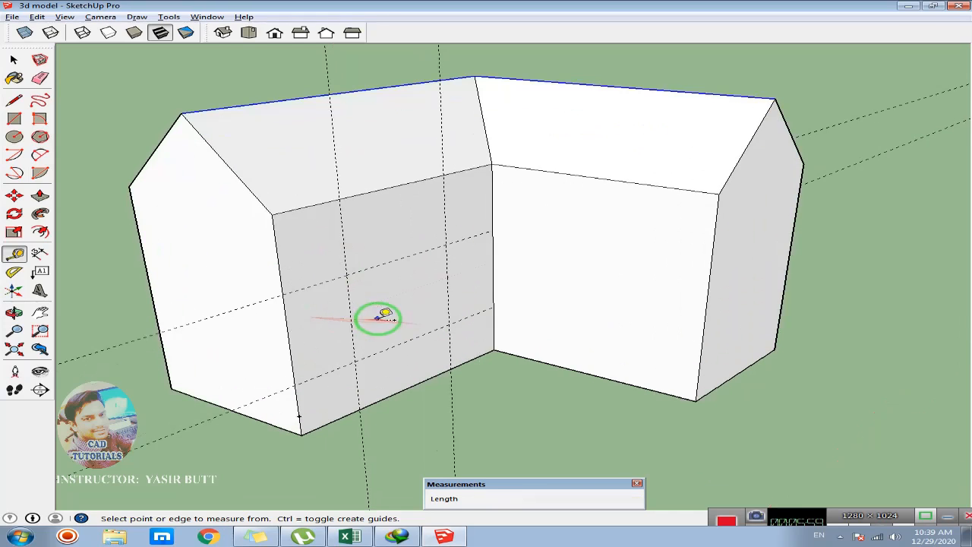
pyautogui.click(14, 119)
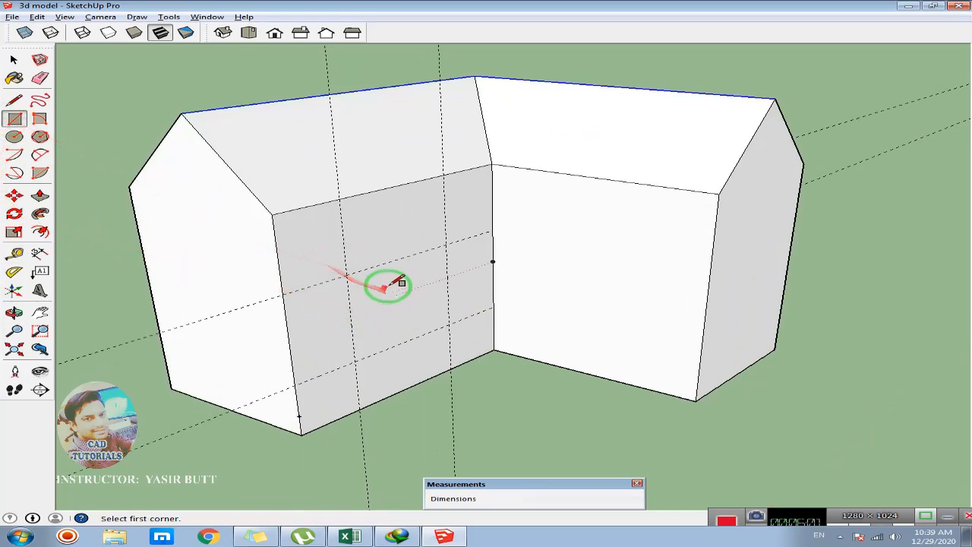
pyautogui.click(347, 275)
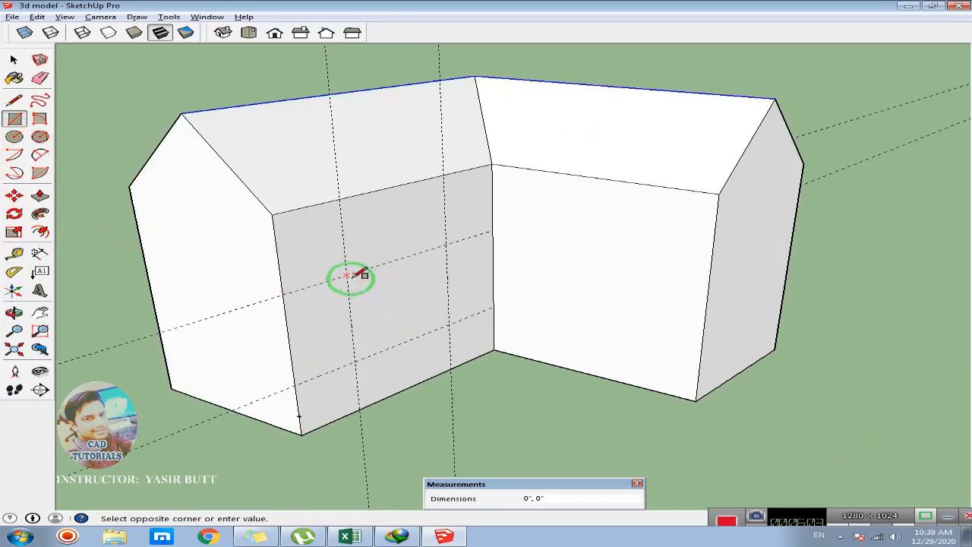
pyautogui.click(448, 327)
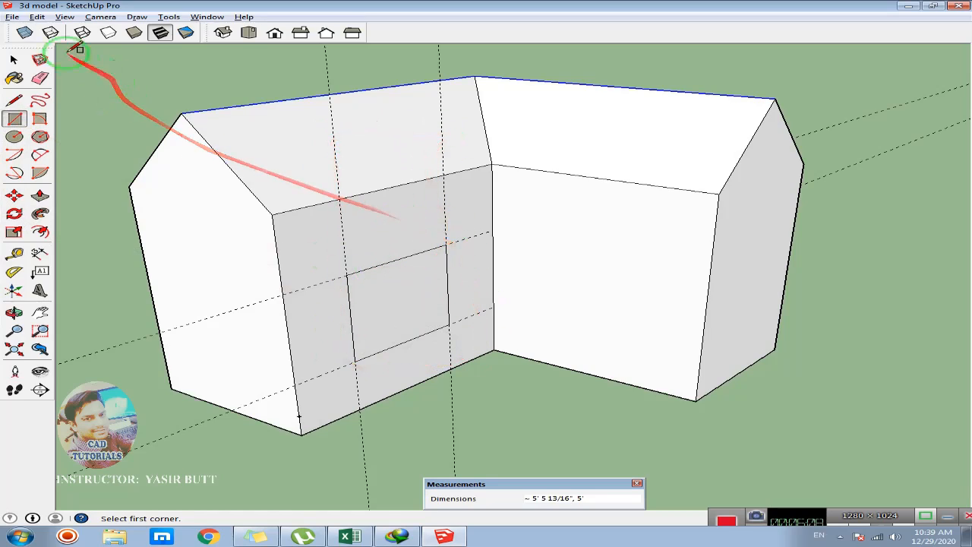
pyautogui.click(36, 17)
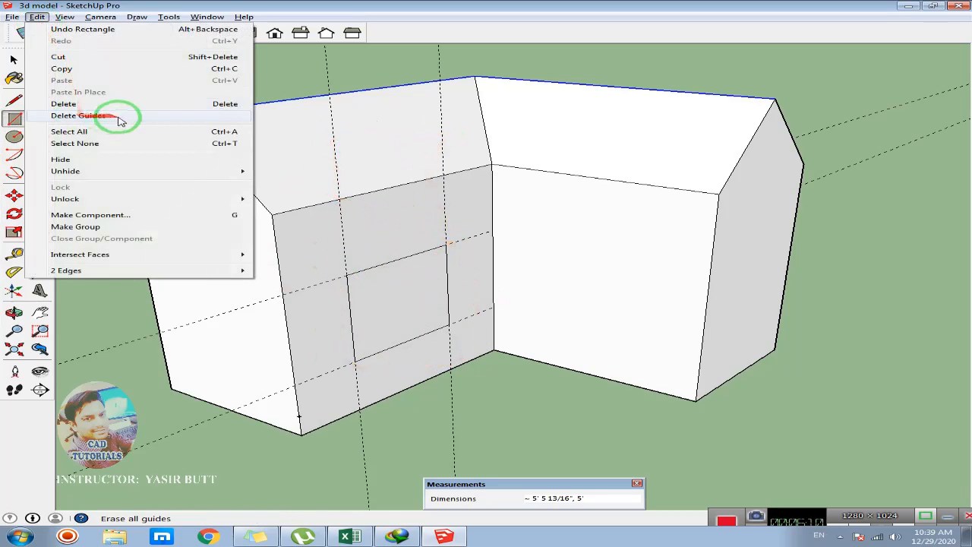
pyautogui.click(78, 116)
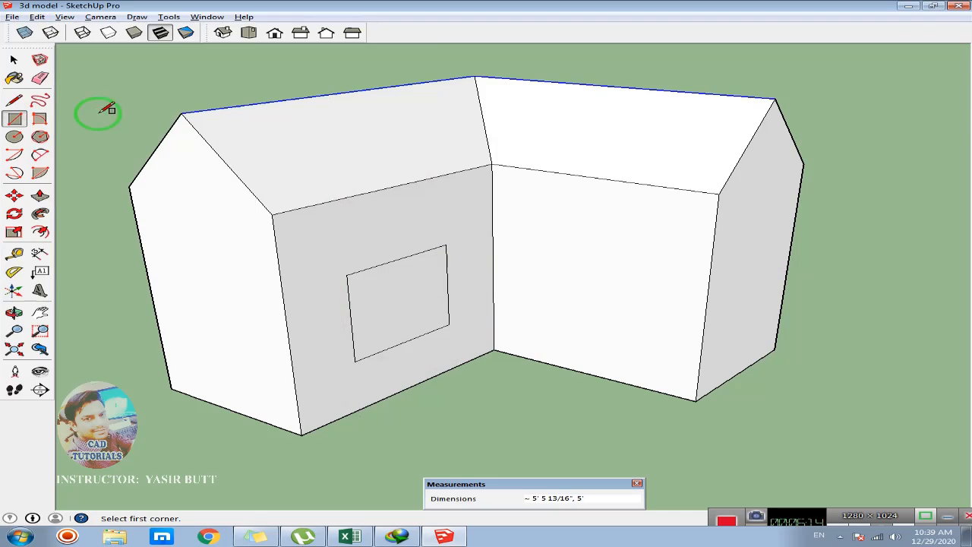
pyautogui.click(42, 234)
pyautogui.click(387, 278)
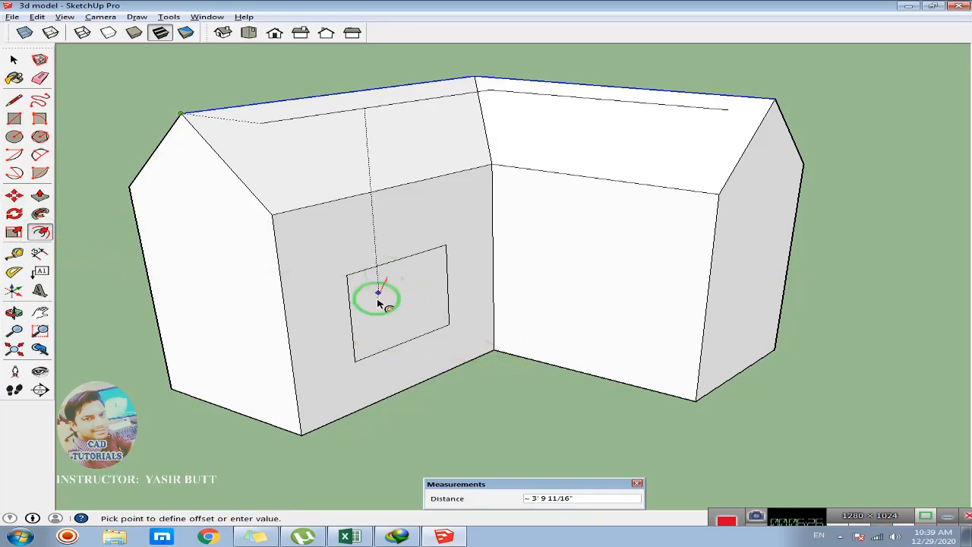
pyautogui.press('Escape')
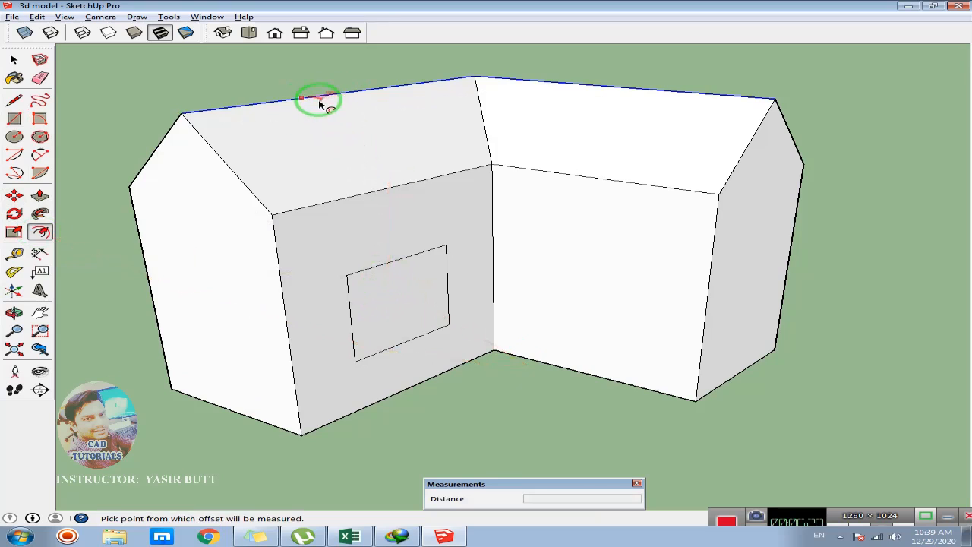
# - Offset the window rectangle on the left wing's inner wall outward by about 2" to outline a frame
pyautogui.click(14, 59)
pyautogui.click(378, 302)
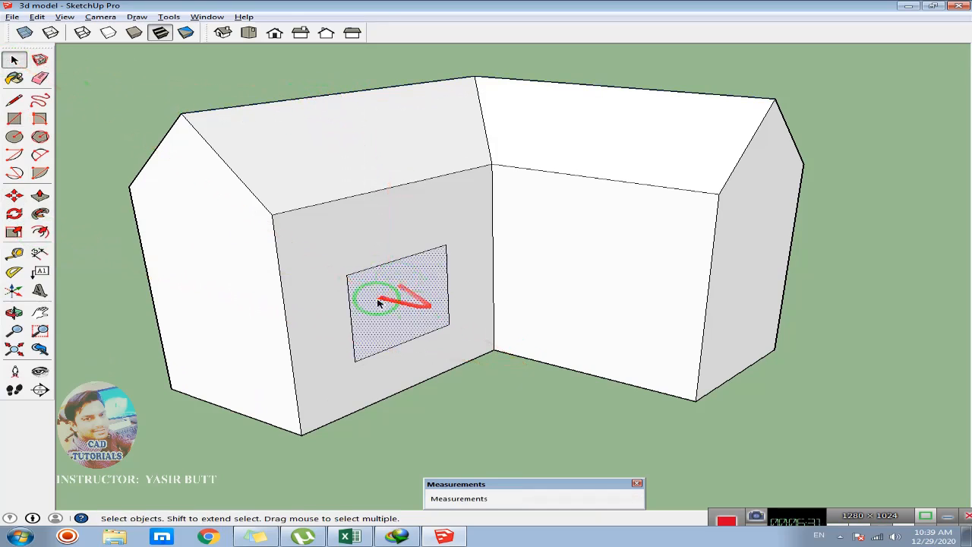
pyautogui.click(39, 232)
pyautogui.click(374, 277)
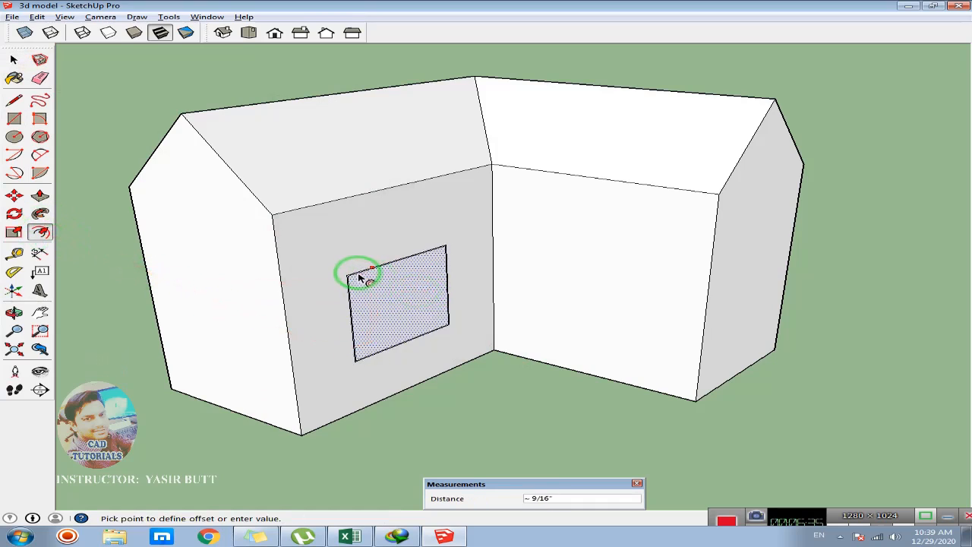
pyautogui.click(353, 275)
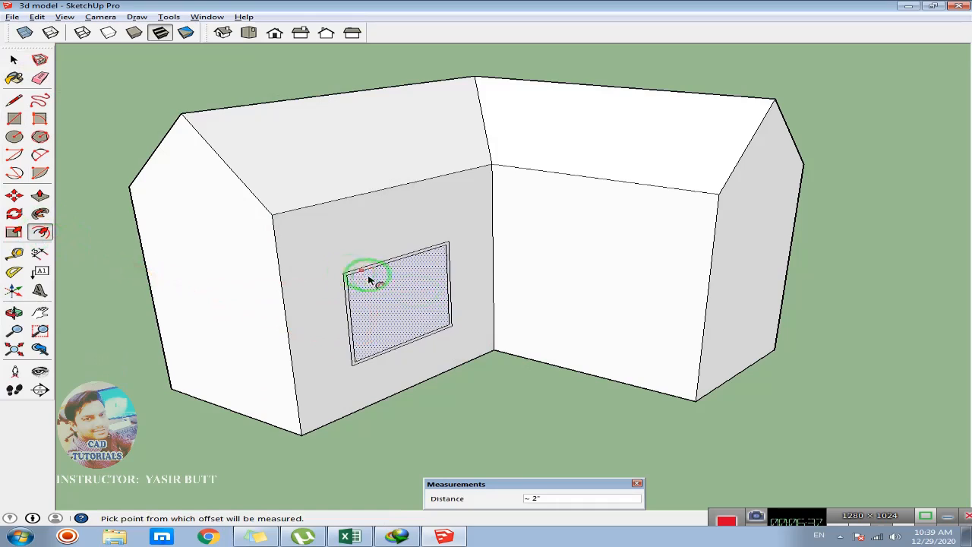
pyautogui.scroll(2, 355, 274)
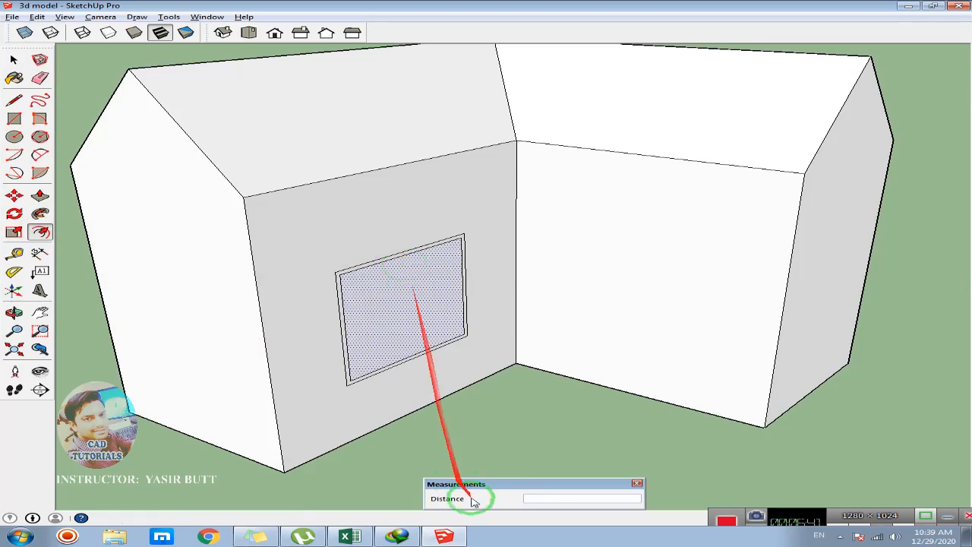
pyautogui.click(454, 414)
pyautogui.click(447, 295)
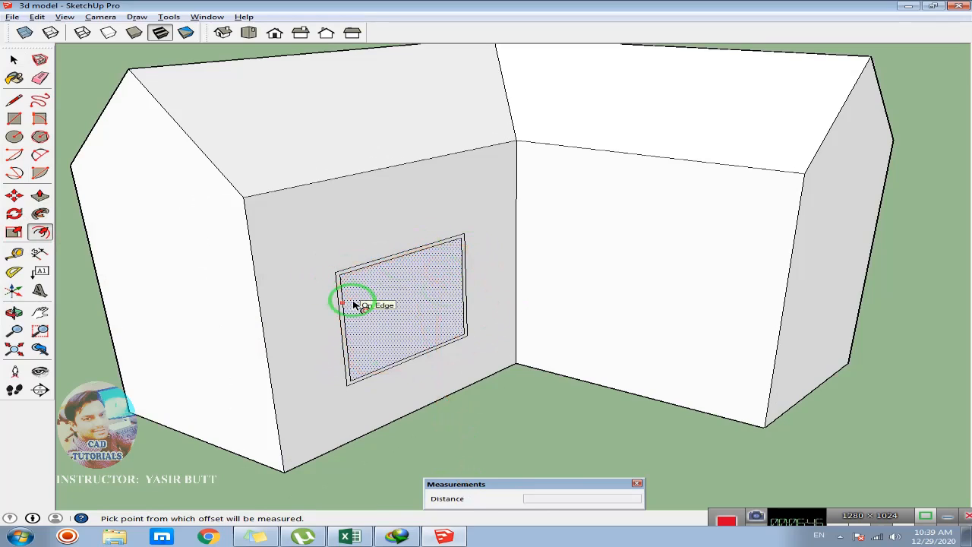
# - Try to place a horizontal guide 3' above the bottom edge of the left wing's gable-end wall
pyautogui.moveTo(154, 289); pyautogui.dragTo(289, 324, button='middle')
pyautogui.click(40, 230)
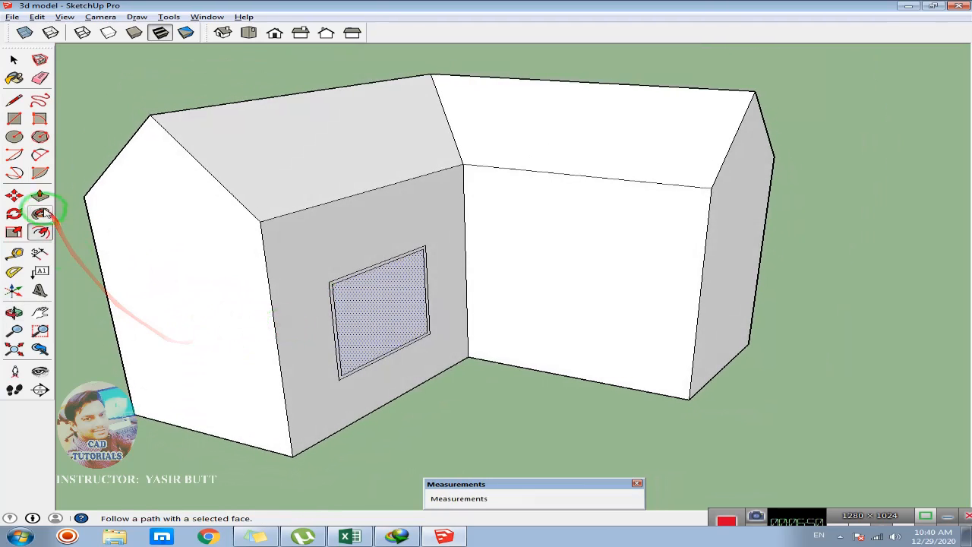
pyautogui.click(16, 253)
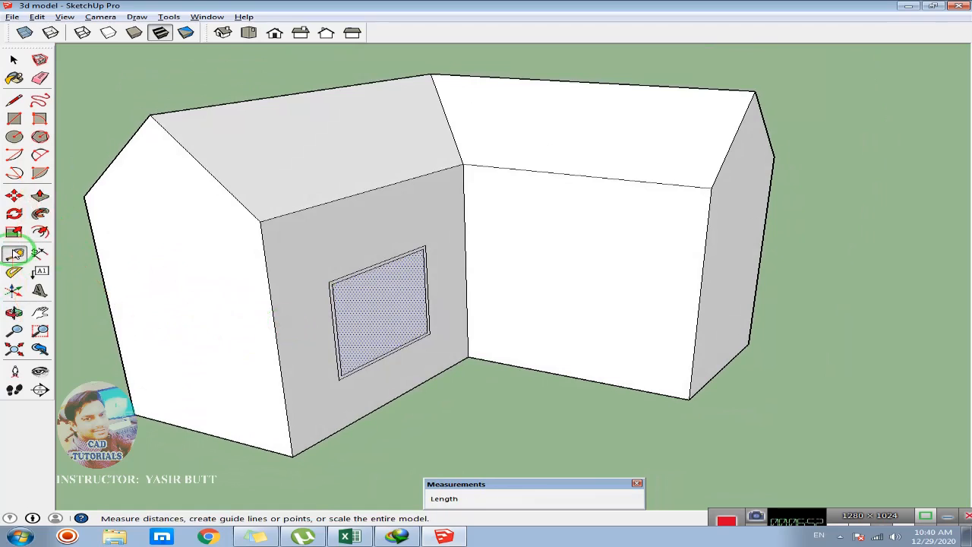
pyautogui.click(228, 439)
pyautogui.write('3')
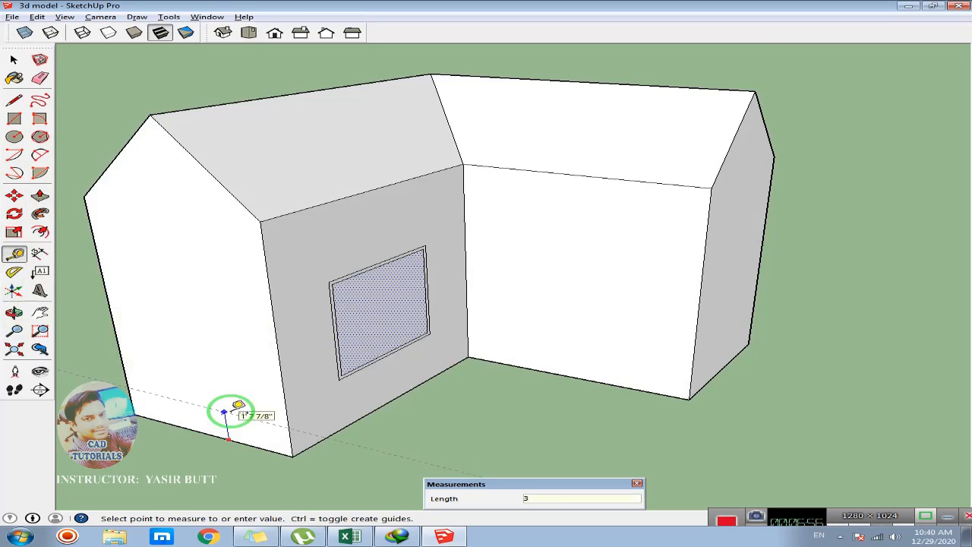
pyautogui.write("'")
pyautogui.press('Return')
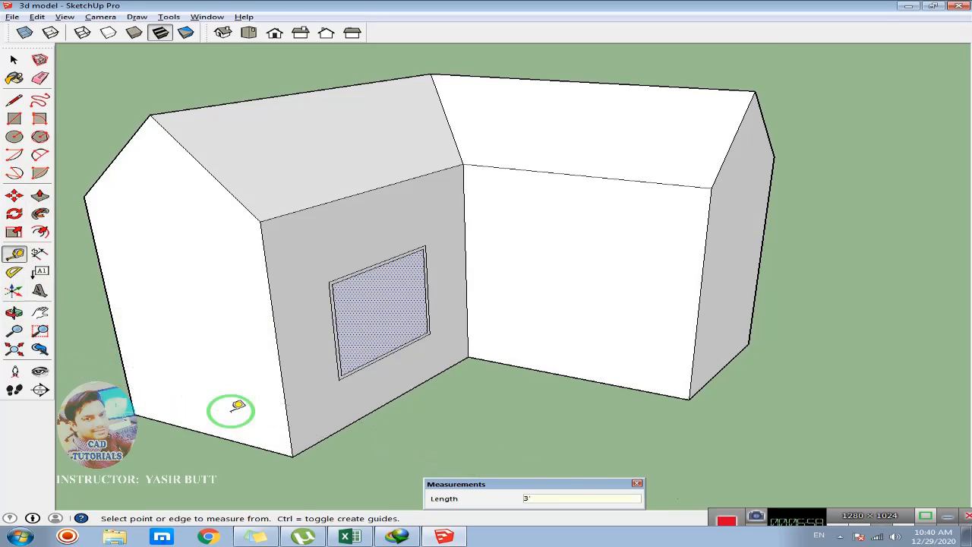
pyautogui.click(198, 430)
pyautogui.click(196, 423)
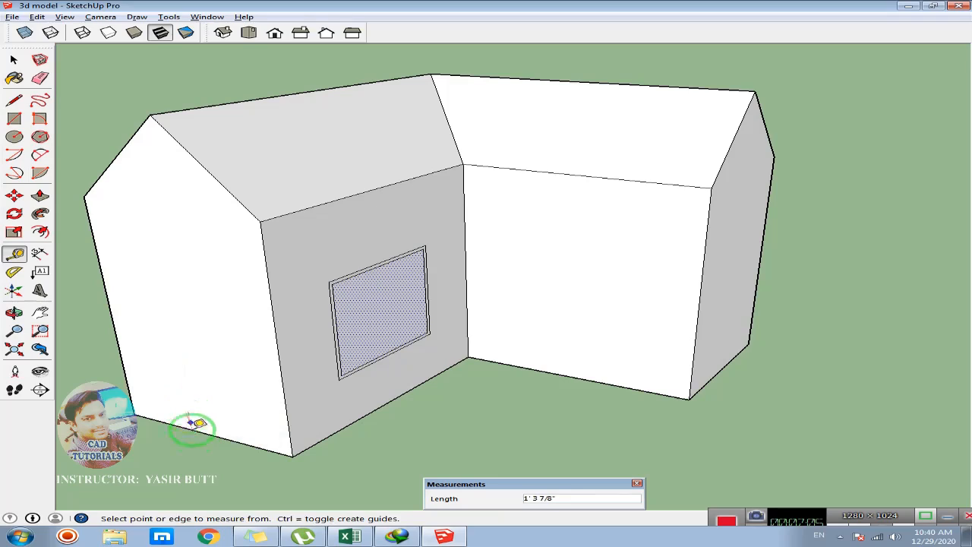
# - Place a horizontal guide 7' above the bottom edge of the left wing's gable-end wall, measured from the edge's midpoint
pyautogui.click(212, 434)
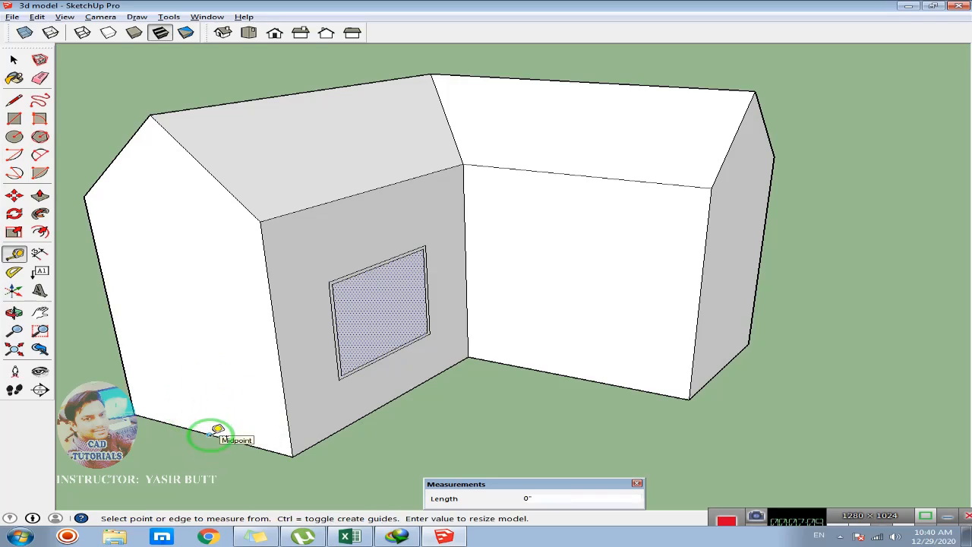
pyautogui.click(210, 433)
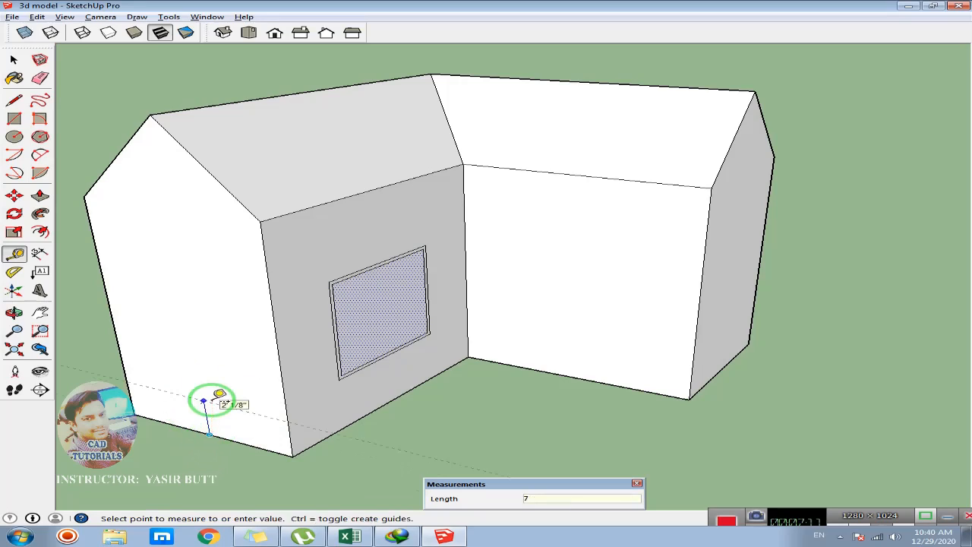
pyautogui.write("7'")
pyautogui.press('Return')
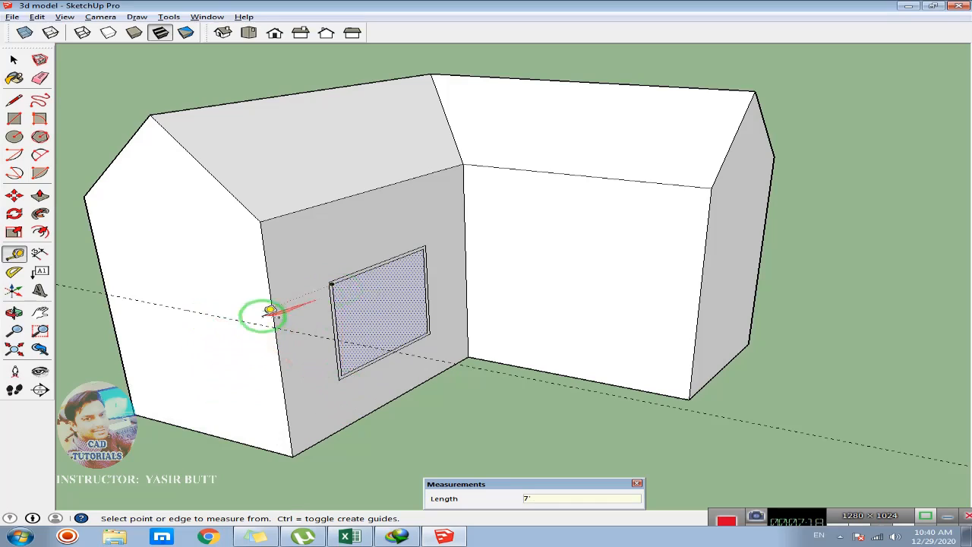
# - Place a second horizontal guide 2' above the 7' guide on the gable-end wall and erase the lower guide
pyautogui.click(211, 314)
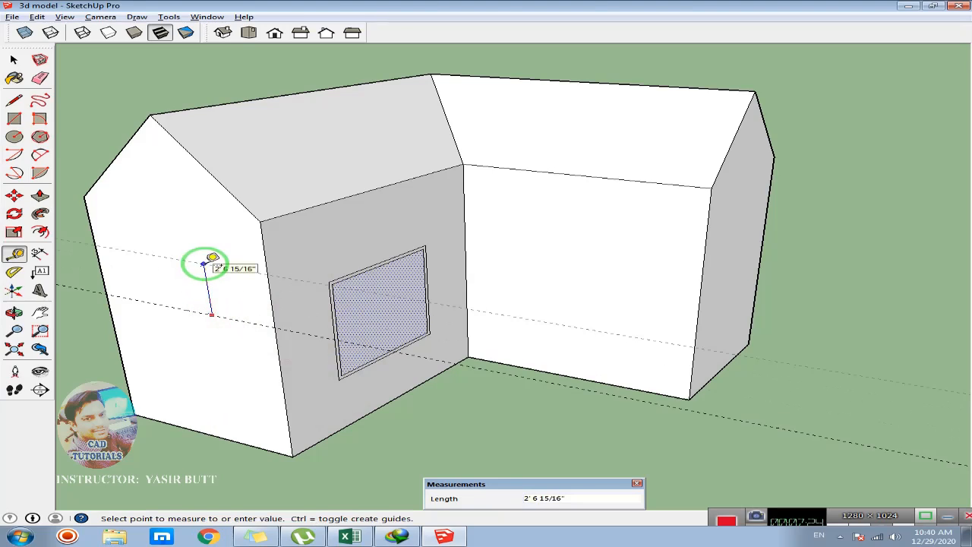
pyautogui.click(204, 263)
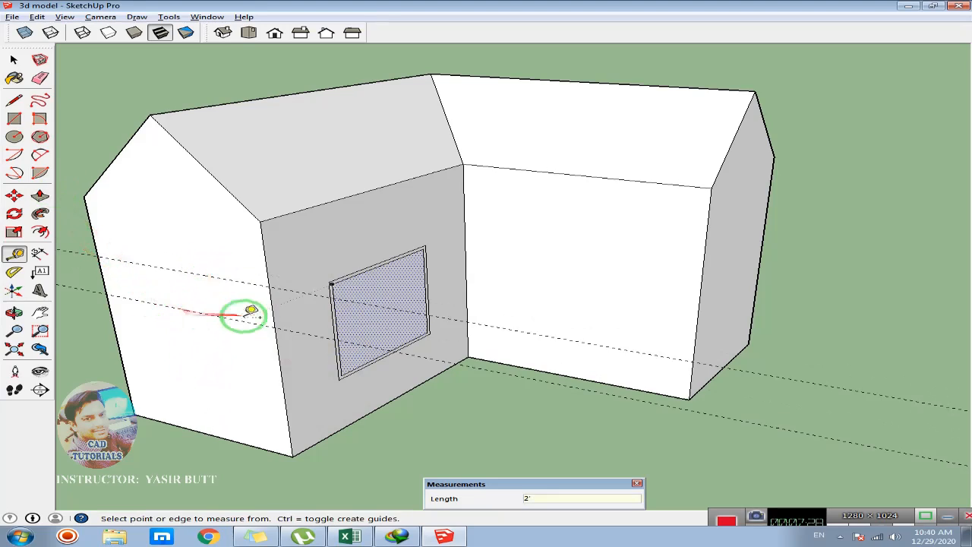
pyautogui.click(39, 78)
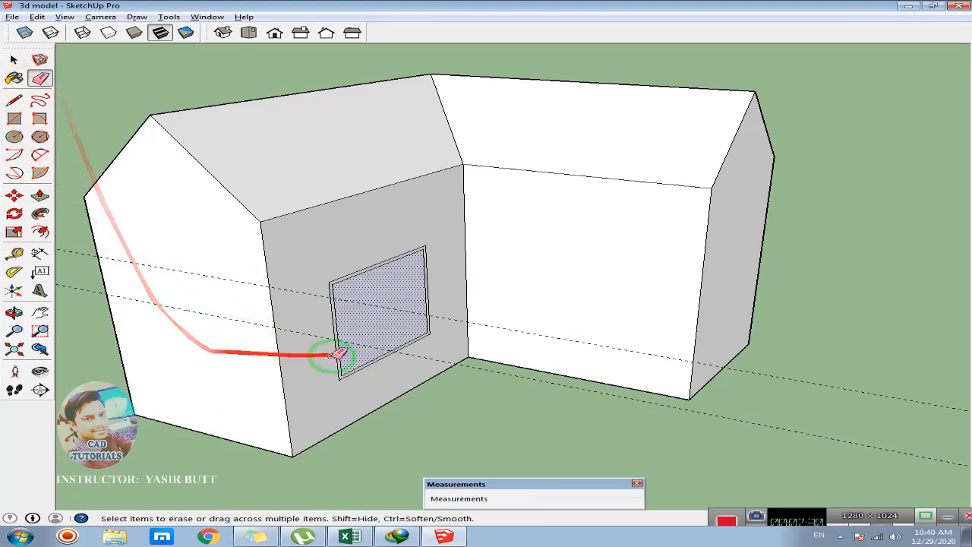
pyautogui.moveTo(339, 355); pyautogui.dragTo(336, 354)
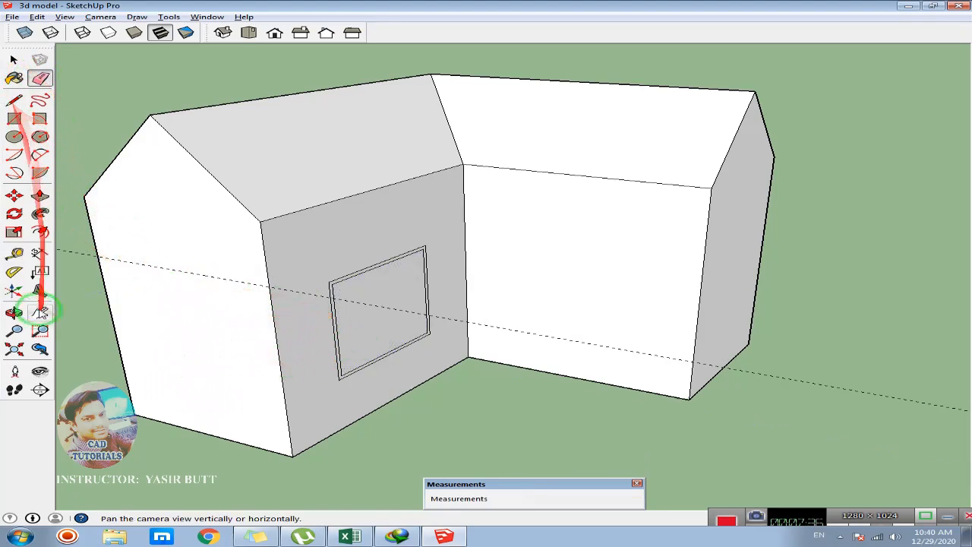
# - Place vertical guides on the left wing's gable-end wall, 2' in from each of its two vertical edges
pyautogui.click(14, 253)
pyautogui.click(194, 427)
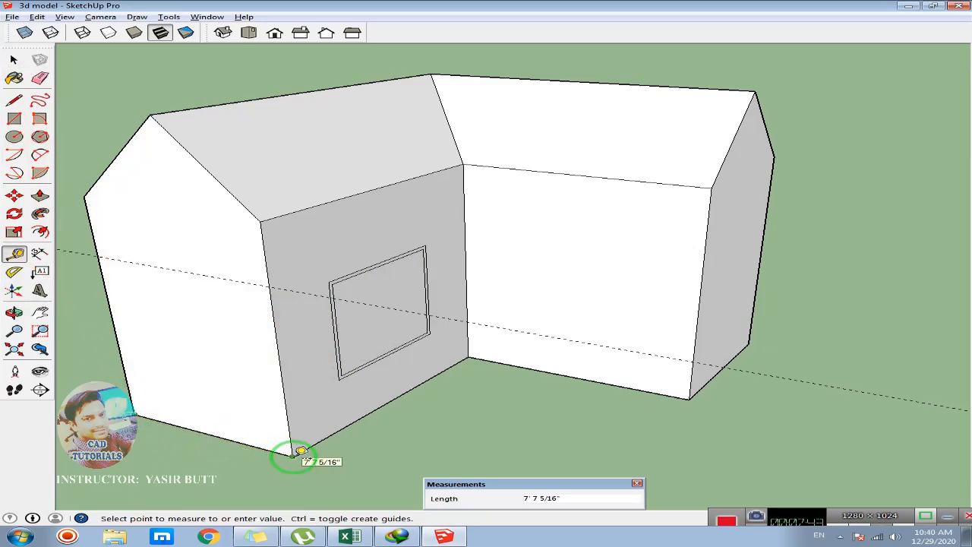
pyautogui.click(275, 388)
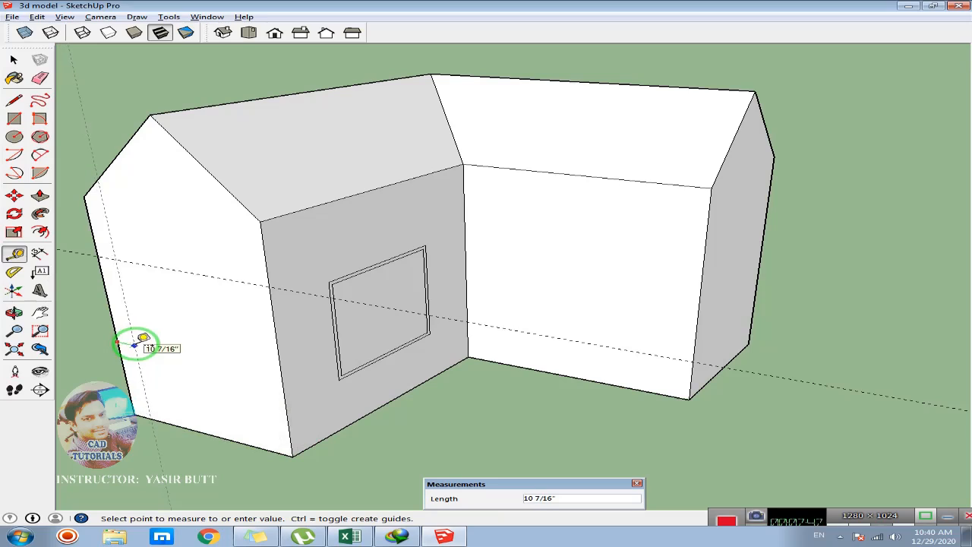
pyautogui.press('Return')
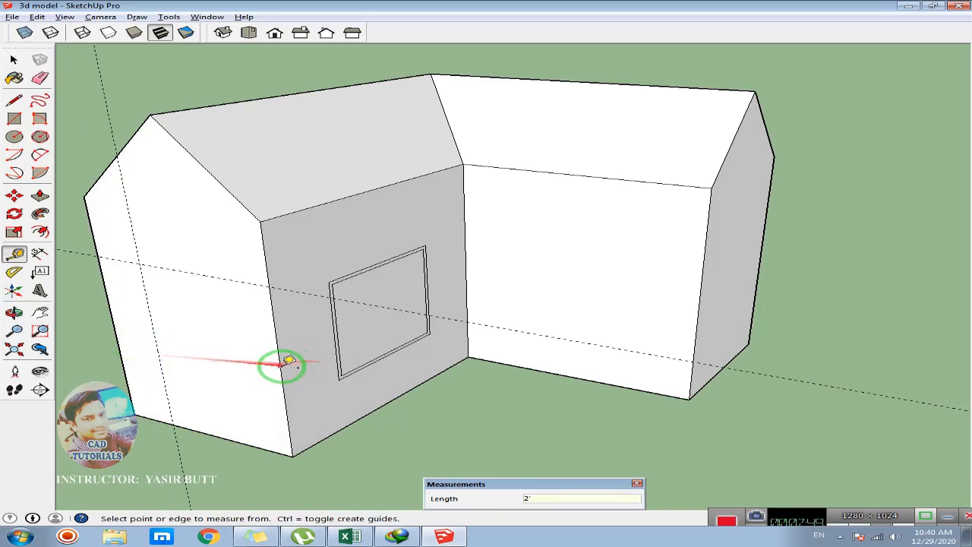
pyautogui.press('Return')
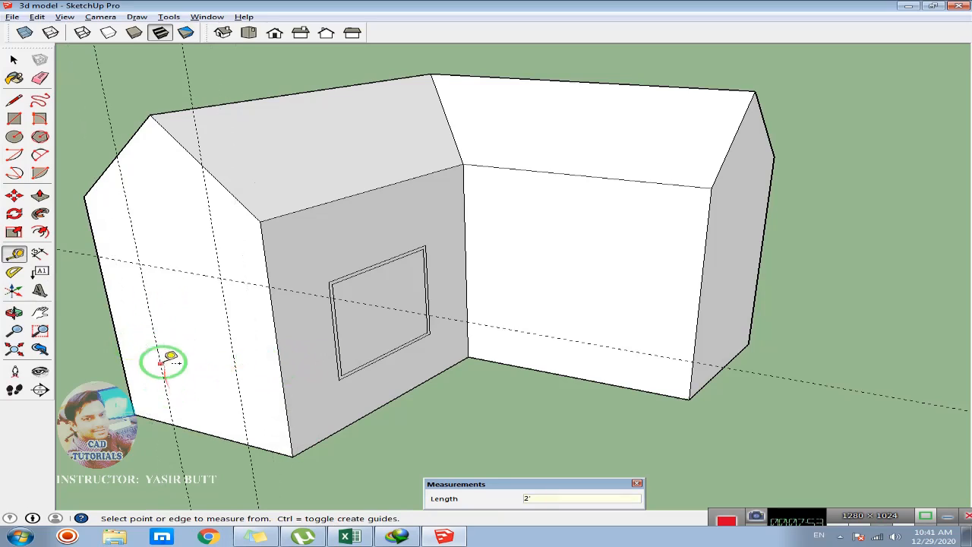
# - Draw a door rectangle about 3' 7" wide and 9' high between the guides and the wall's bottom edge, and delete all guides
pyautogui.click(13, 118)
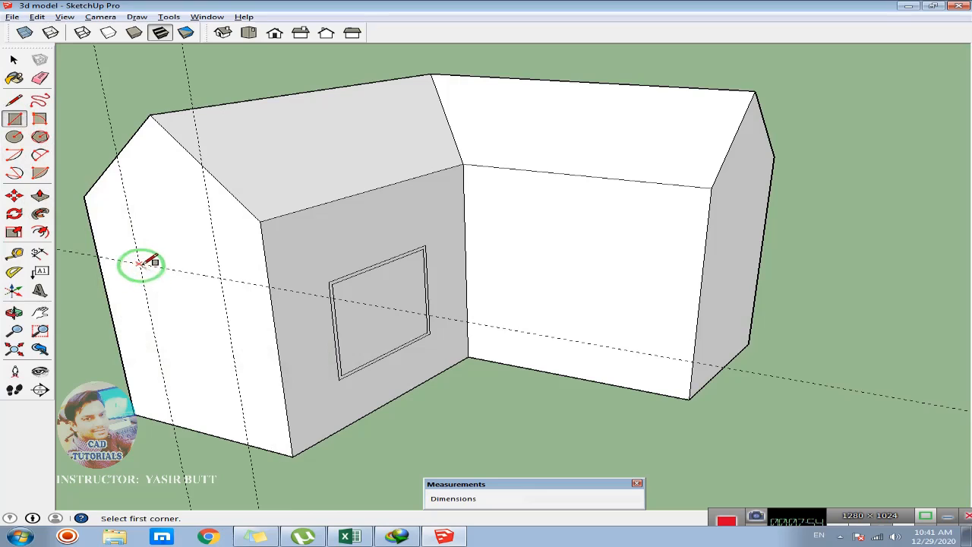
pyautogui.click(139, 263)
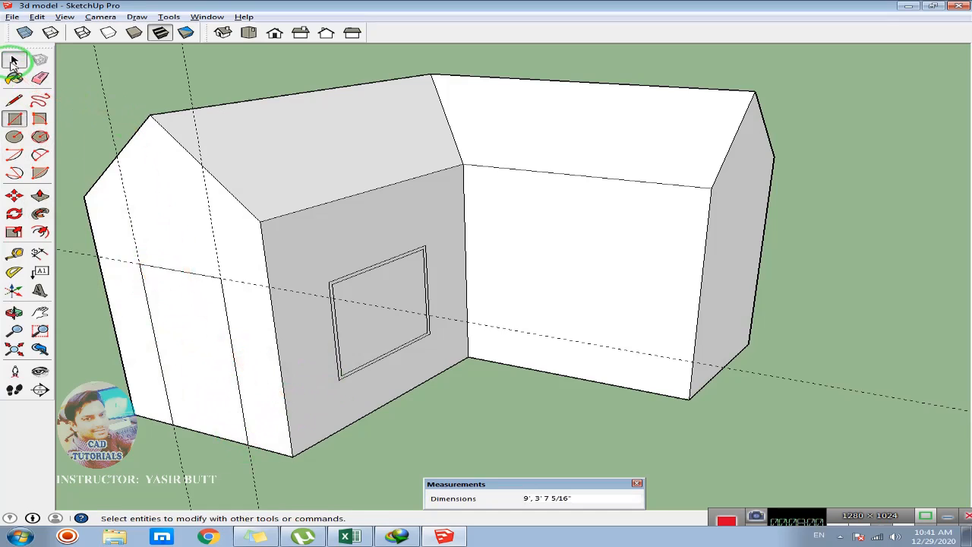
pyautogui.click(15, 59)
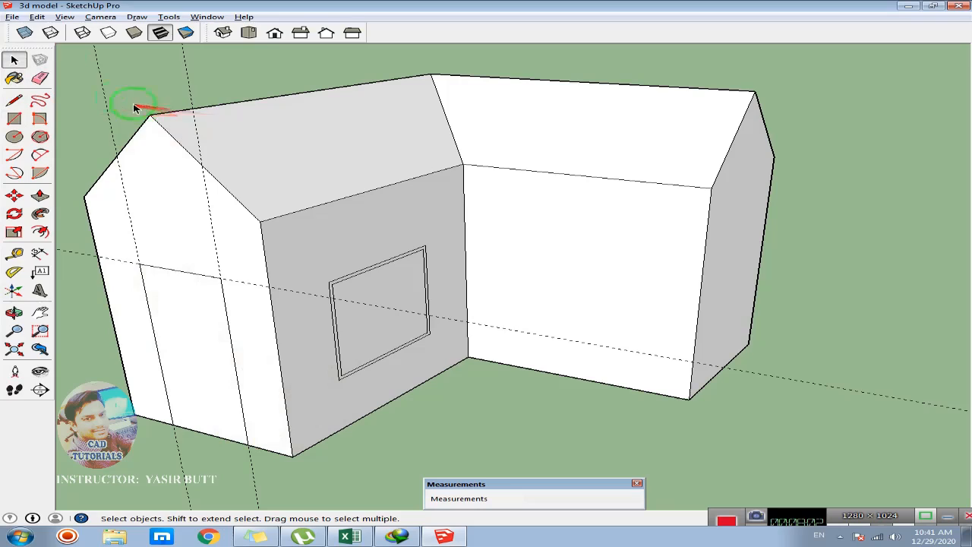
pyautogui.click(36, 16)
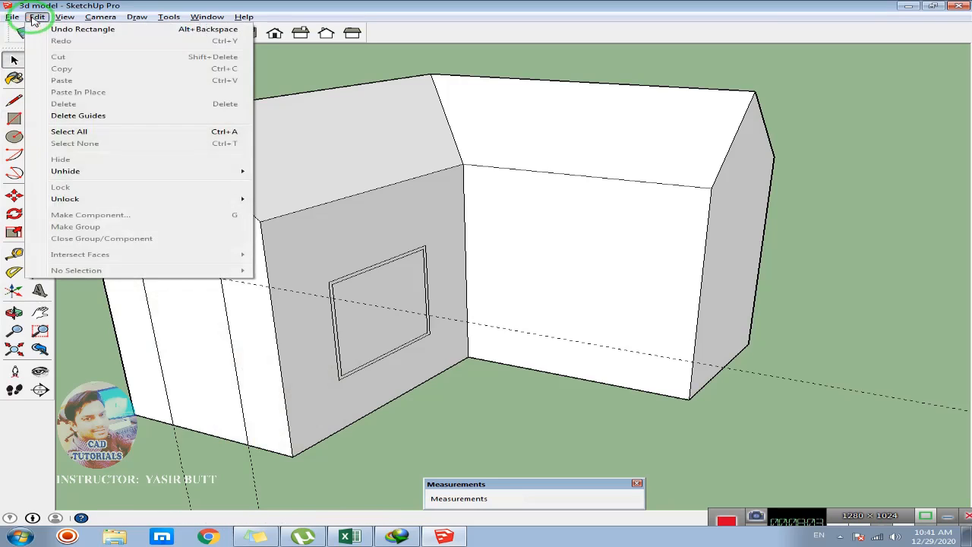
pyautogui.click(79, 116)
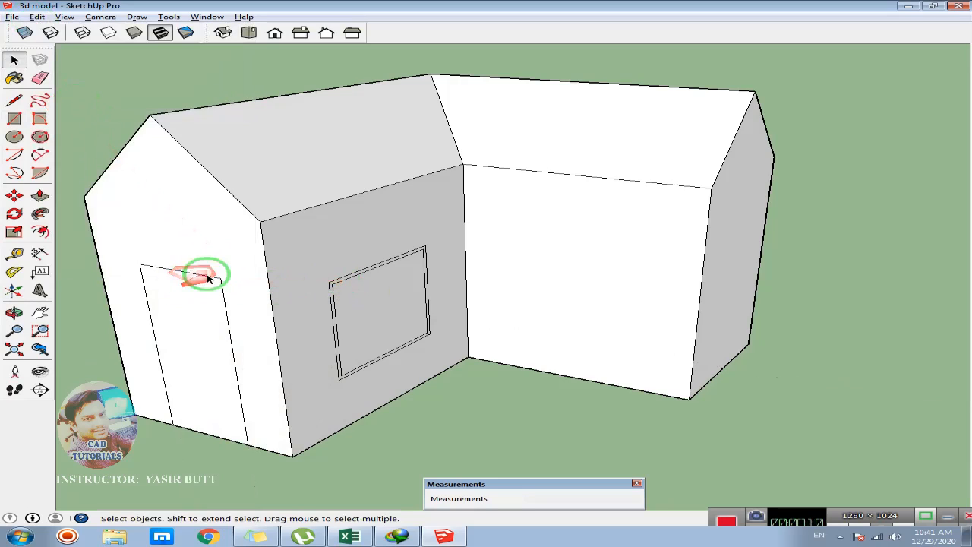
# - Offset the door face's outline inward by about 1 3/8" to form the door frame
pyautogui.click(198, 300)
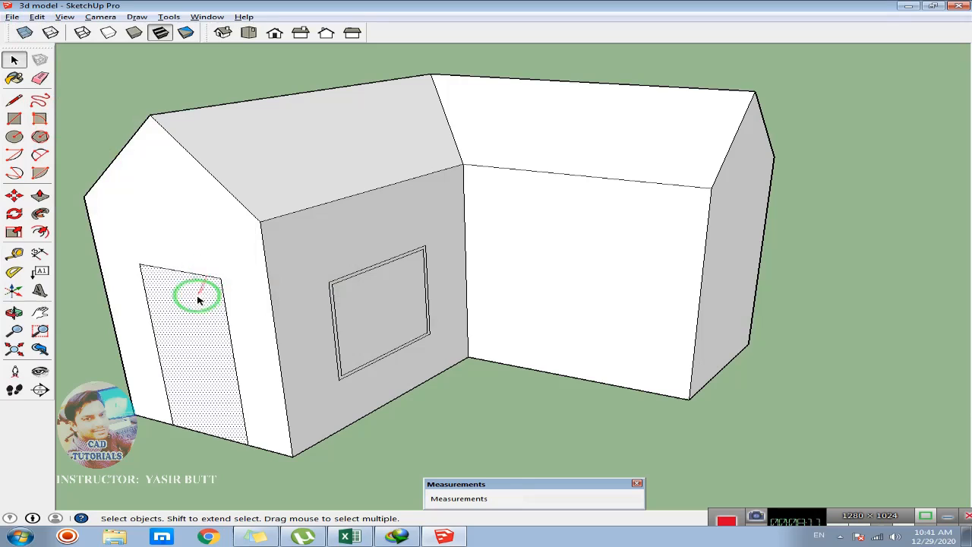
pyautogui.click(40, 232)
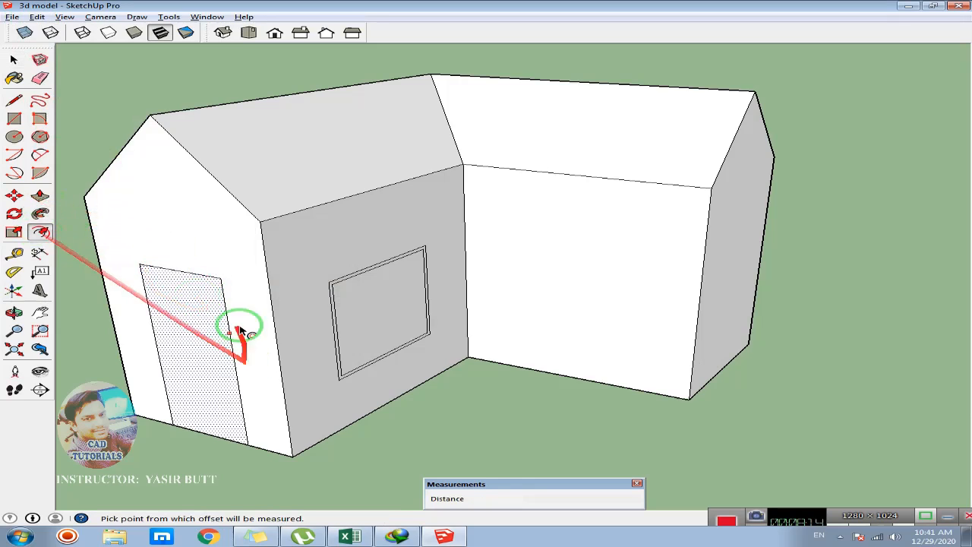
pyautogui.click(204, 278)
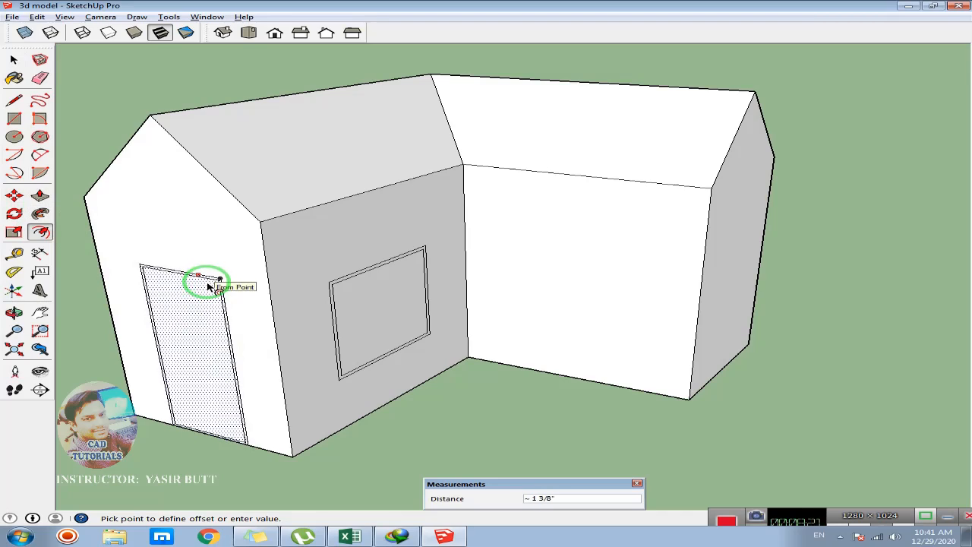
pyautogui.click(208, 286)
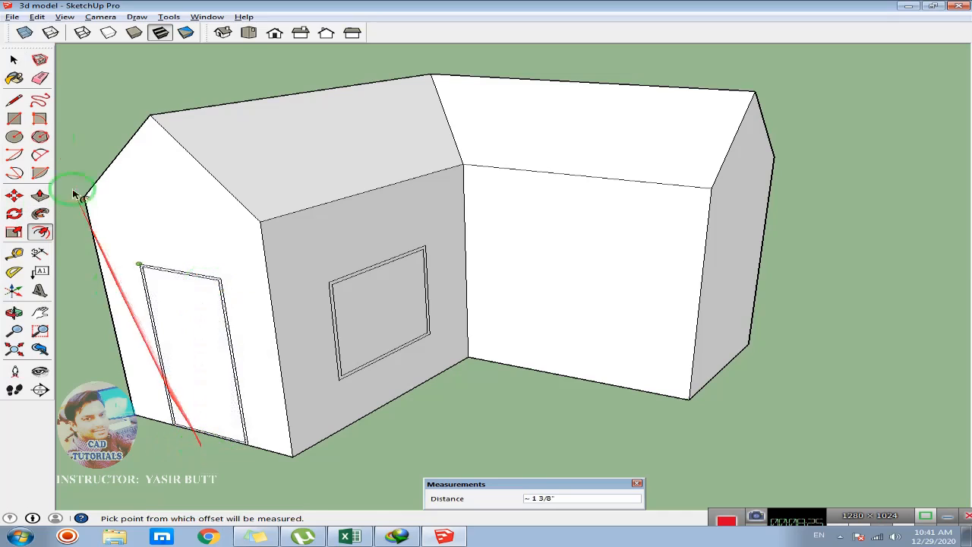
pyautogui.click(14, 59)
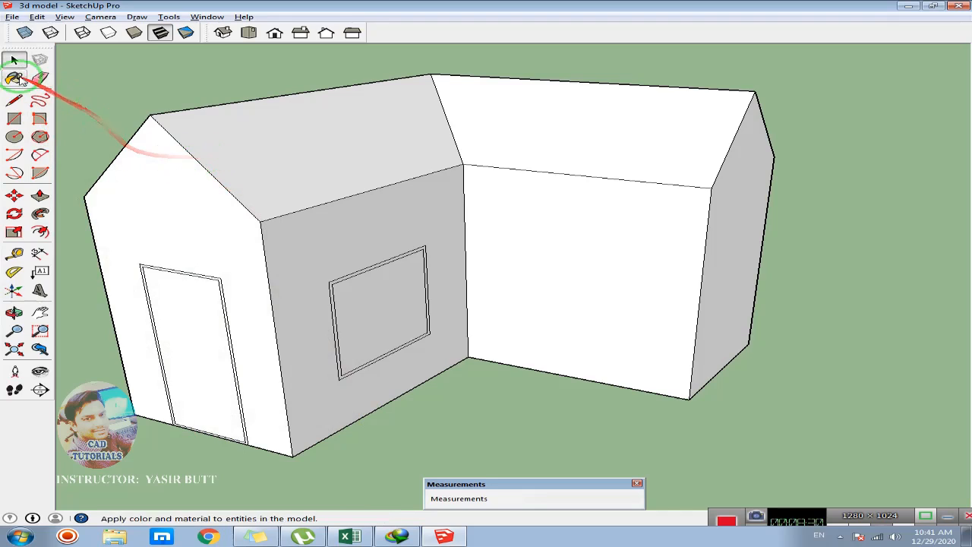
pyautogui.click(158, 145)
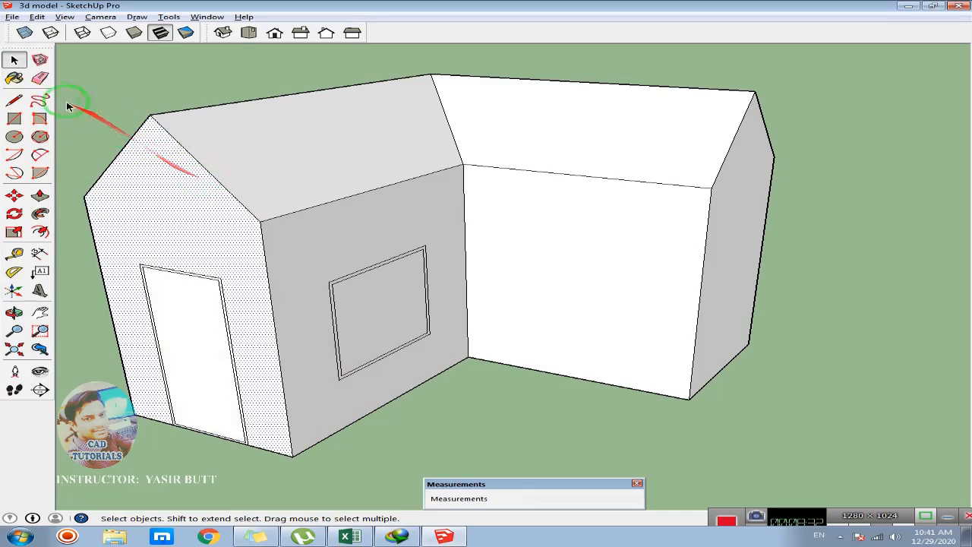
pyautogui.click(40, 234)
pyautogui.click(183, 158)
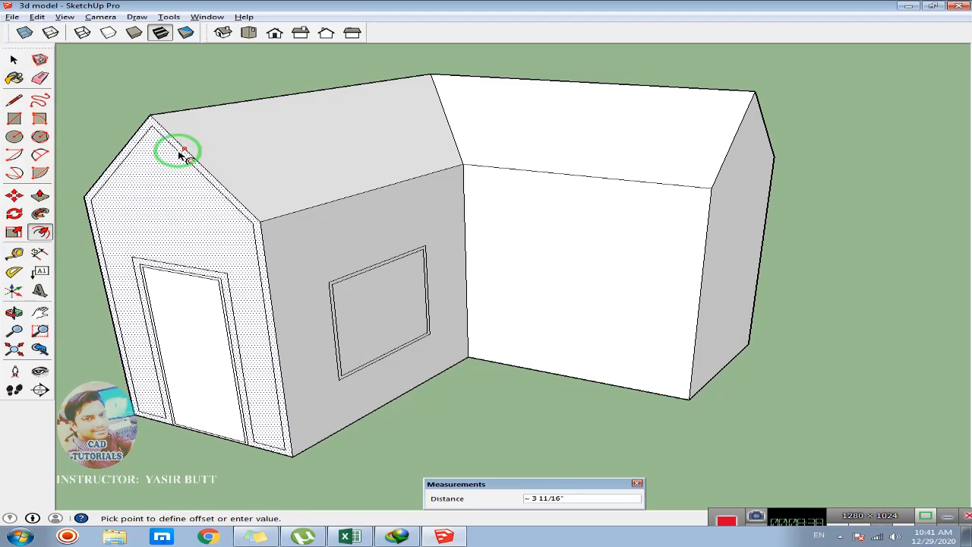
pyautogui.press('Escape')
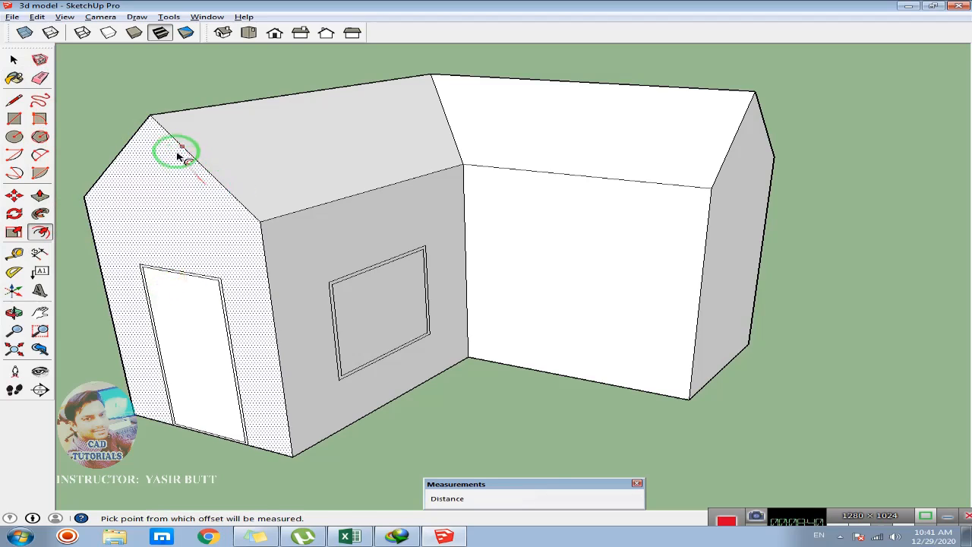
pyautogui.click(178, 155)
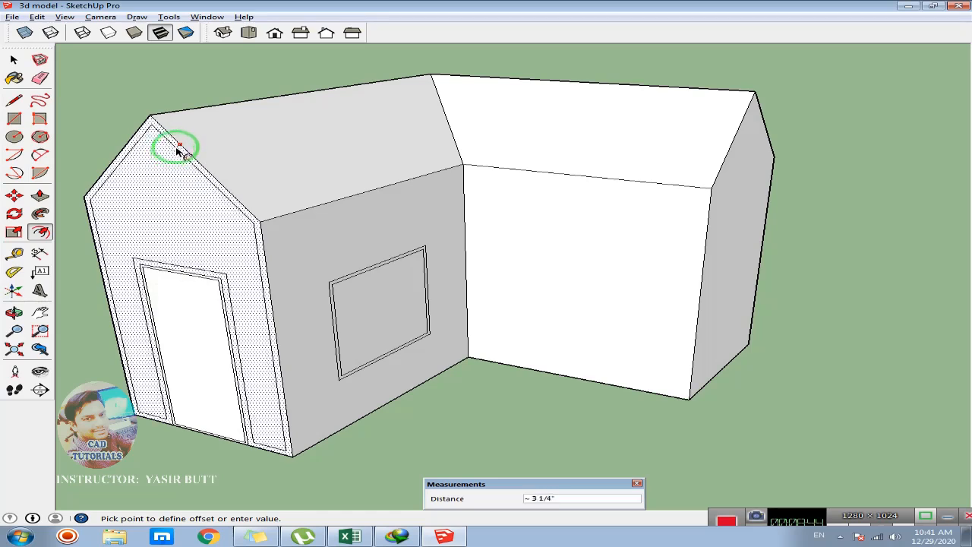
pyautogui.press('Escape')
# - Delete the door frame's inner outline and offset the gable-end wall's outline inward by about 3", around the door opening as well
pyautogui.click(14, 59)
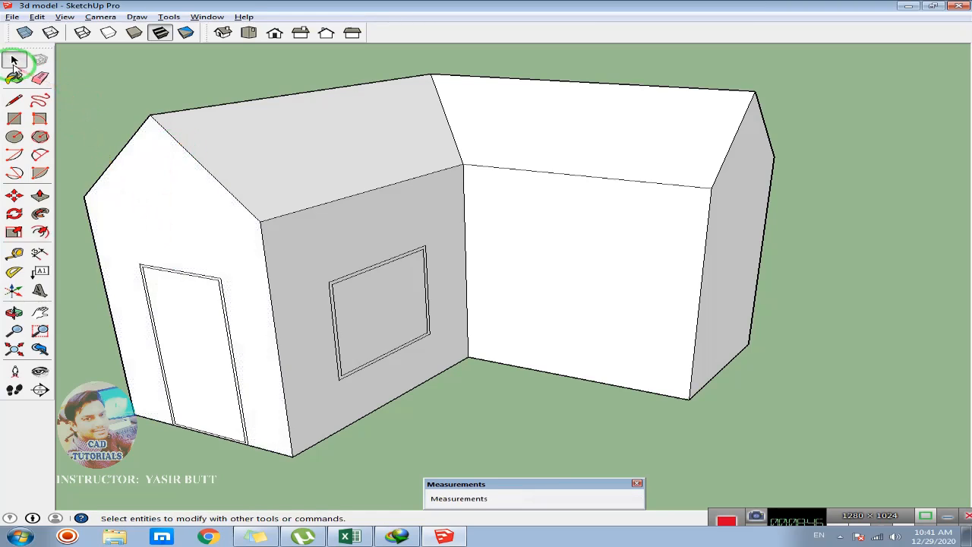
pyautogui.click(159, 269)
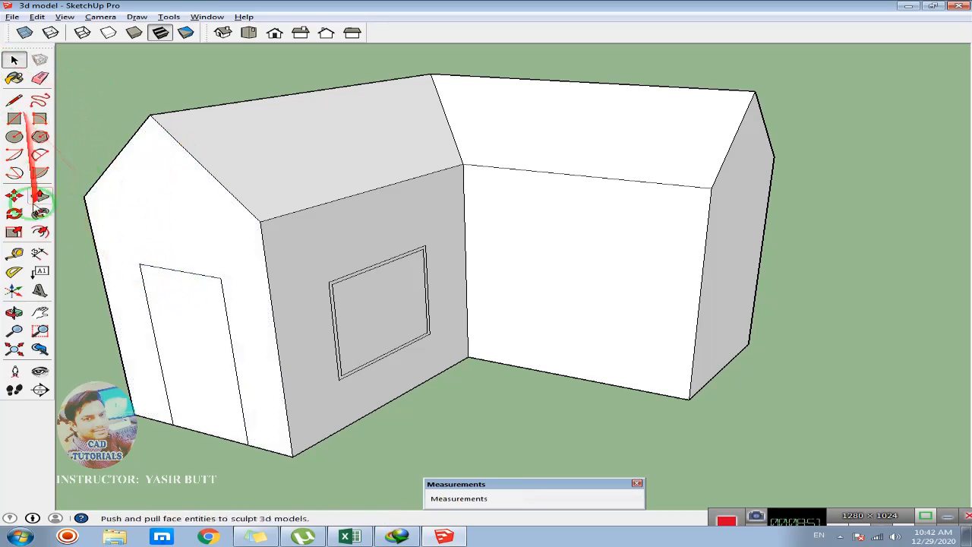
pyautogui.click(40, 232)
pyautogui.click(204, 168)
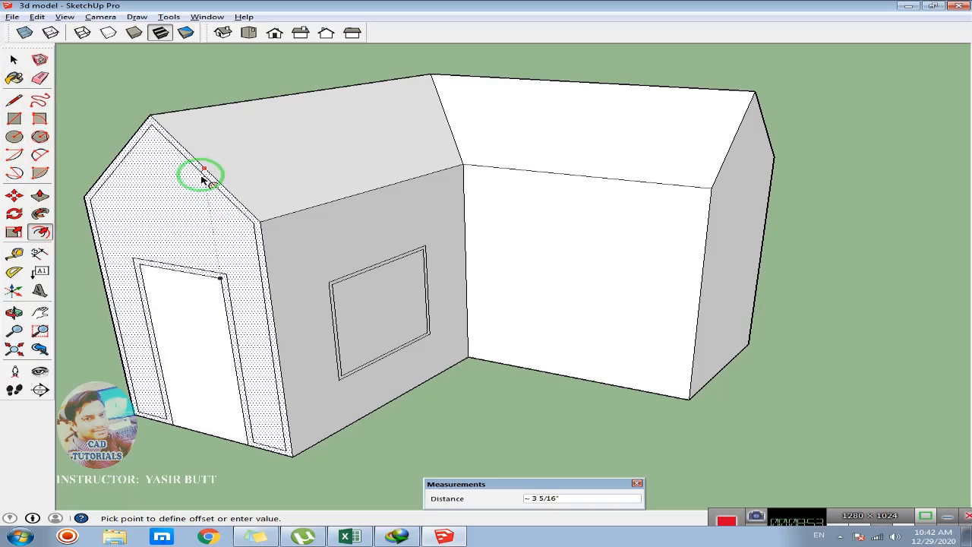
pyautogui.press('Escape')
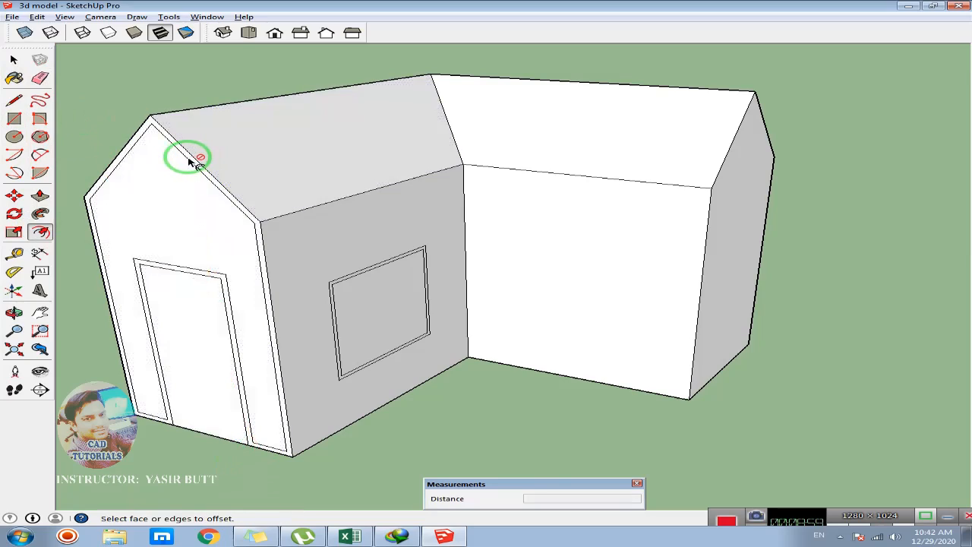
# - Push/Pull the border strip around the gable-end wall and door outward by 2"
pyautogui.scroll(1, 195, 161)
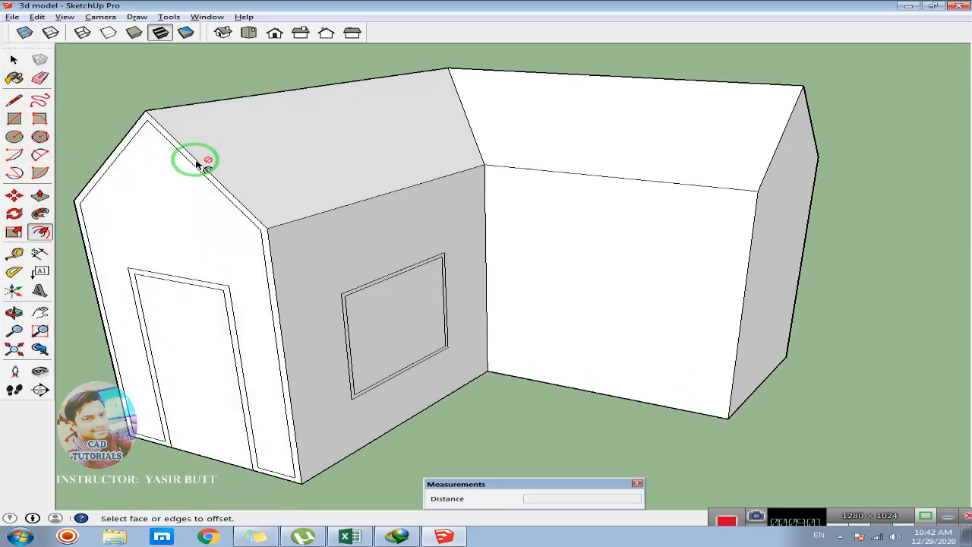
pyautogui.click(14, 59)
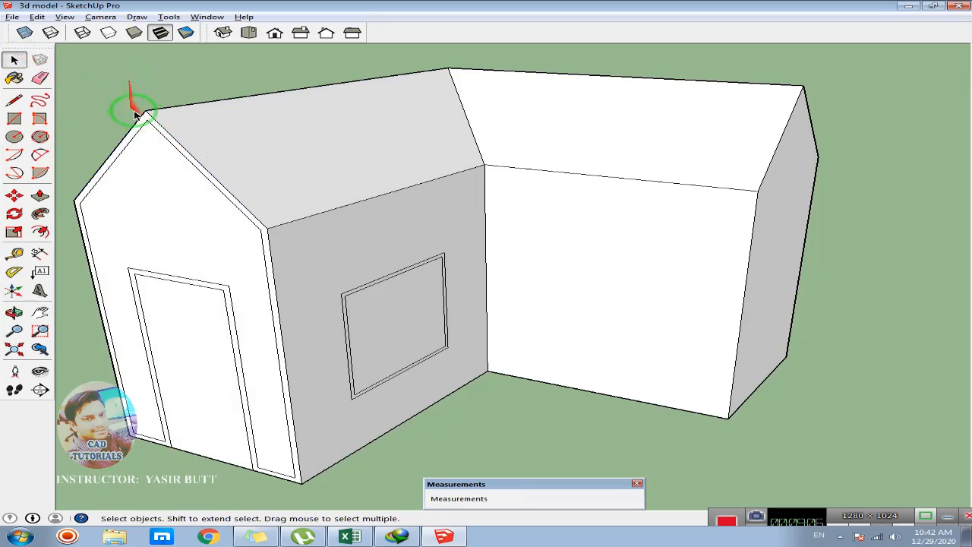
pyautogui.scroll(1, 157, 133)
pyautogui.click(204, 172)
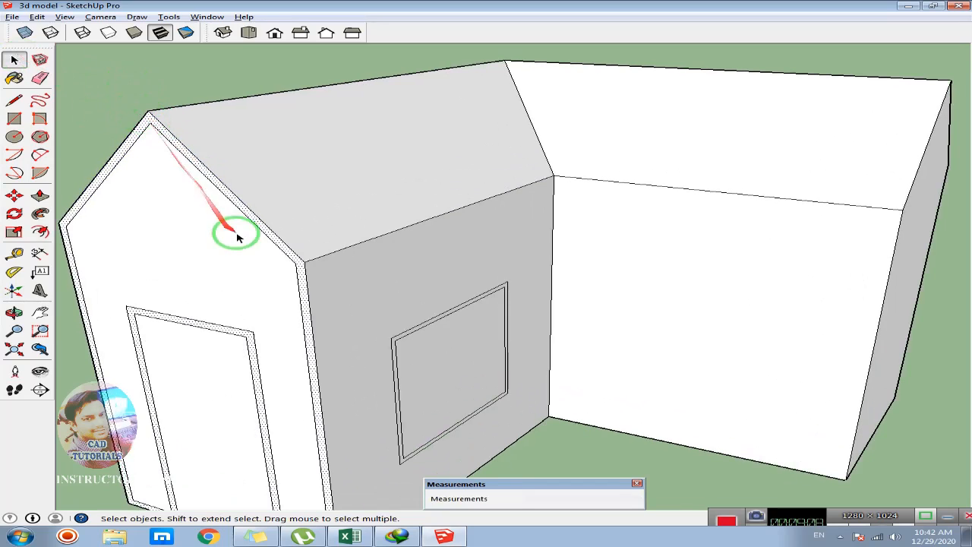
pyautogui.scroll(-1, 235, 228)
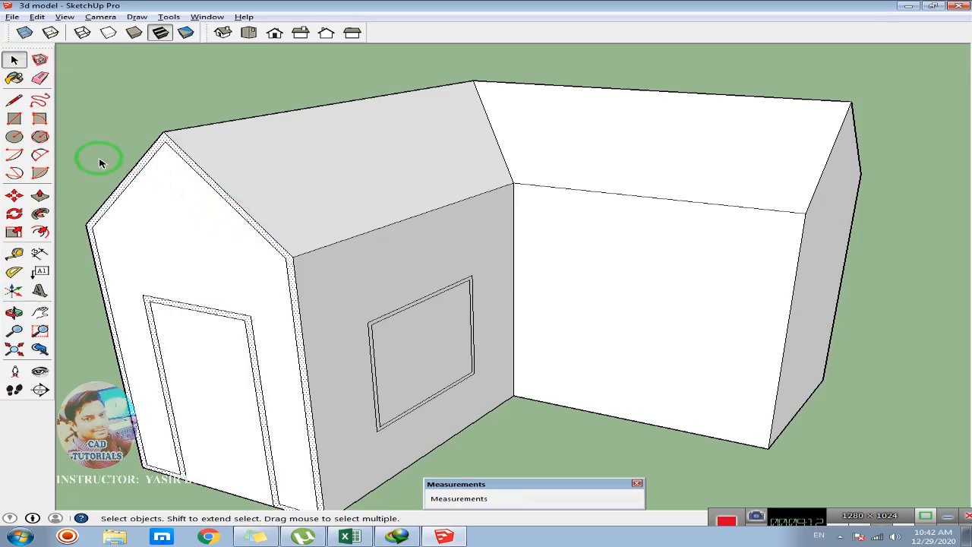
pyautogui.click(40, 195)
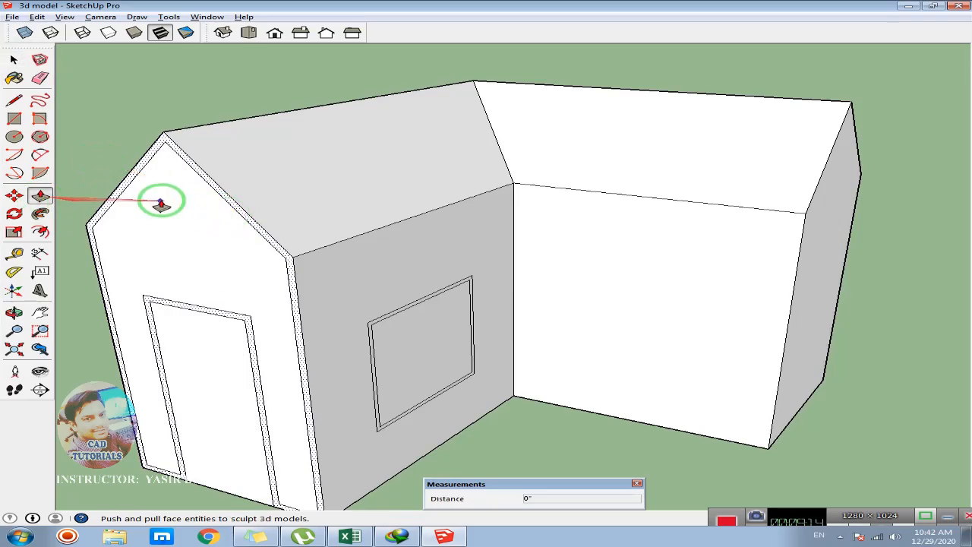
pyautogui.click(162, 137)
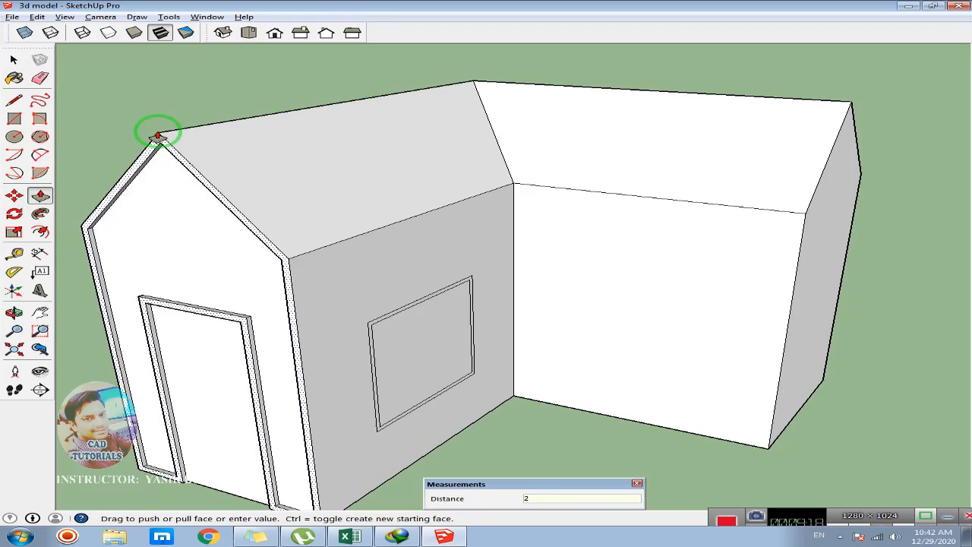
pyautogui.click(14, 59)
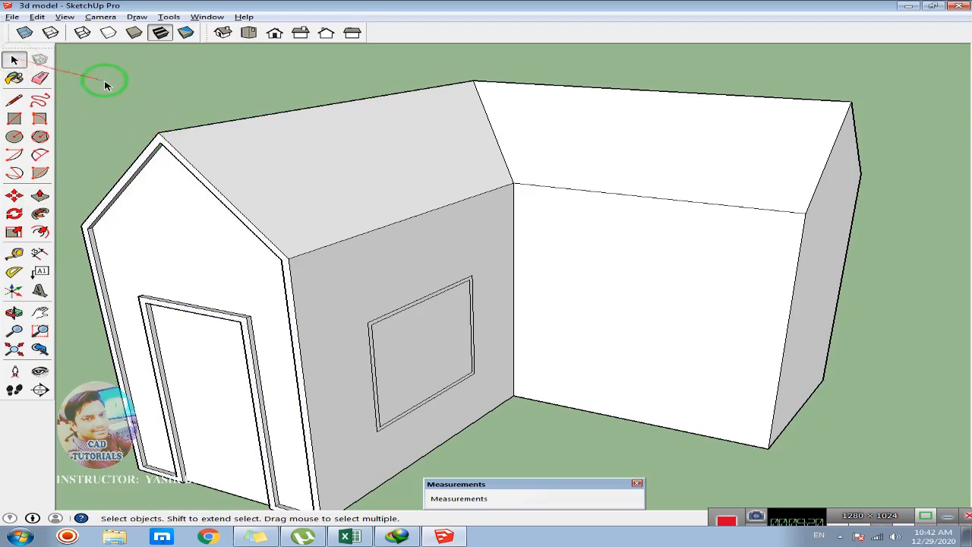
# - Try to offset the outline of the left wing's window wall inward by 1"
pyautogui.scroll(-2, 315, 274)
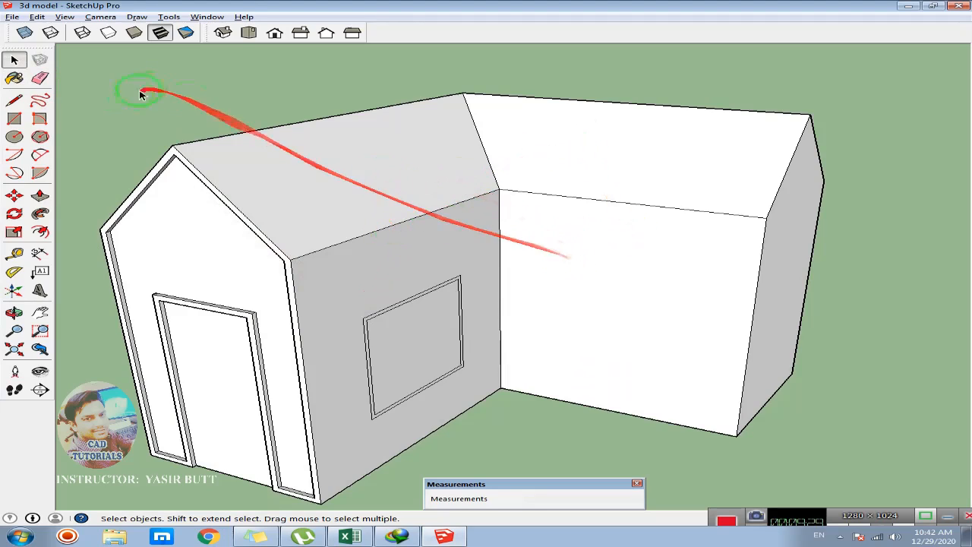
pyautogui.click(43, 232)
pyautogui.click(348, 243)
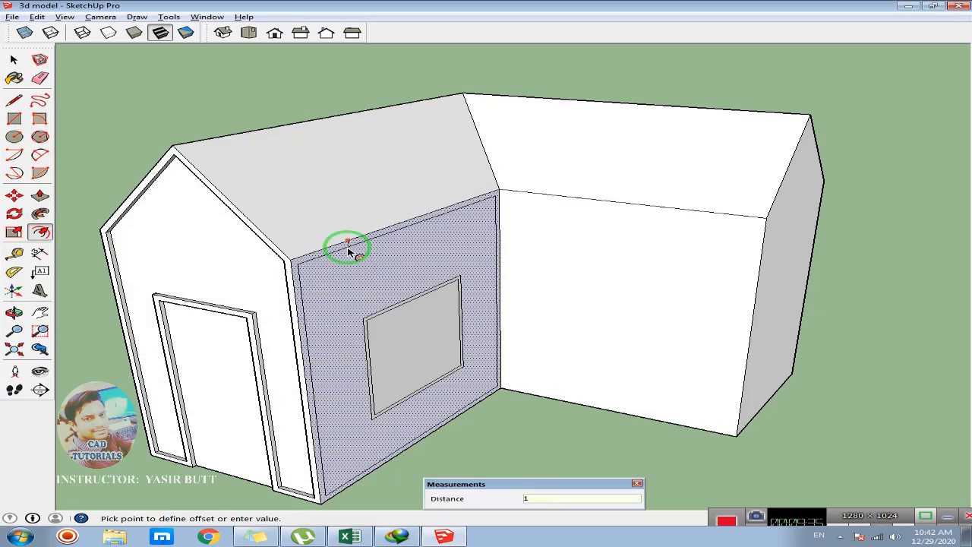
pyautogui.write('1')
pyautogui.press('Return')
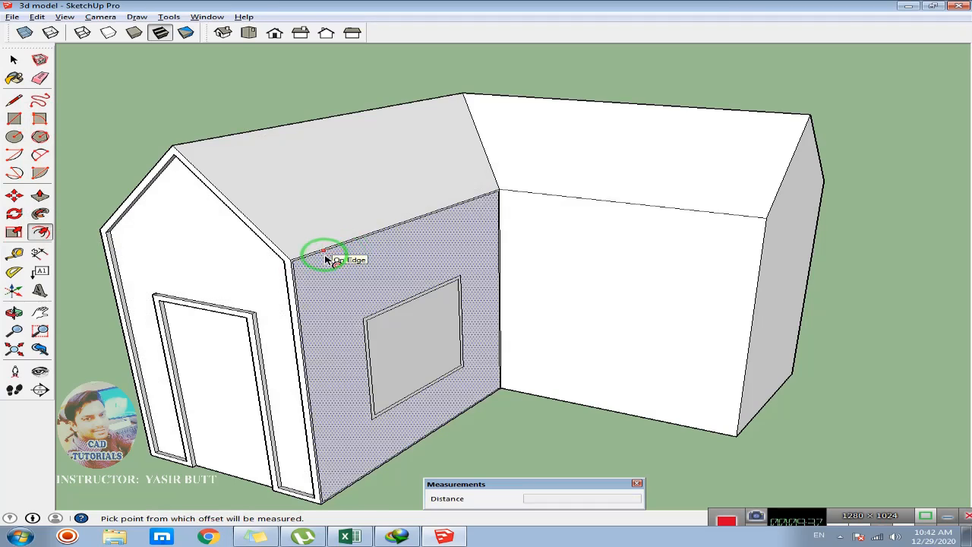
# - Offset the window wall's outline inward again, and offset the right wing's front wall outline inward by 2"
pyautogui.click(326, 260)
pyautogui.press('Return')
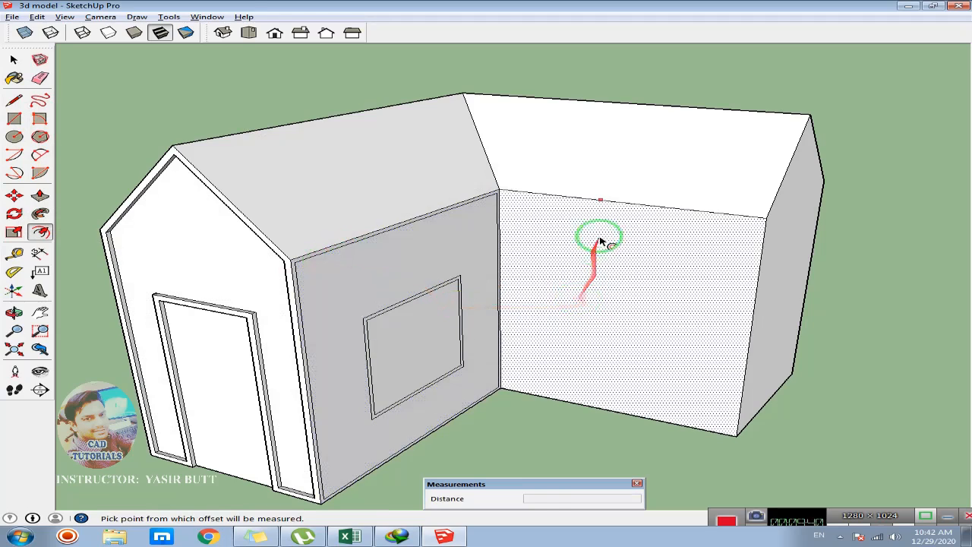
pyautogui.click(600, 202)
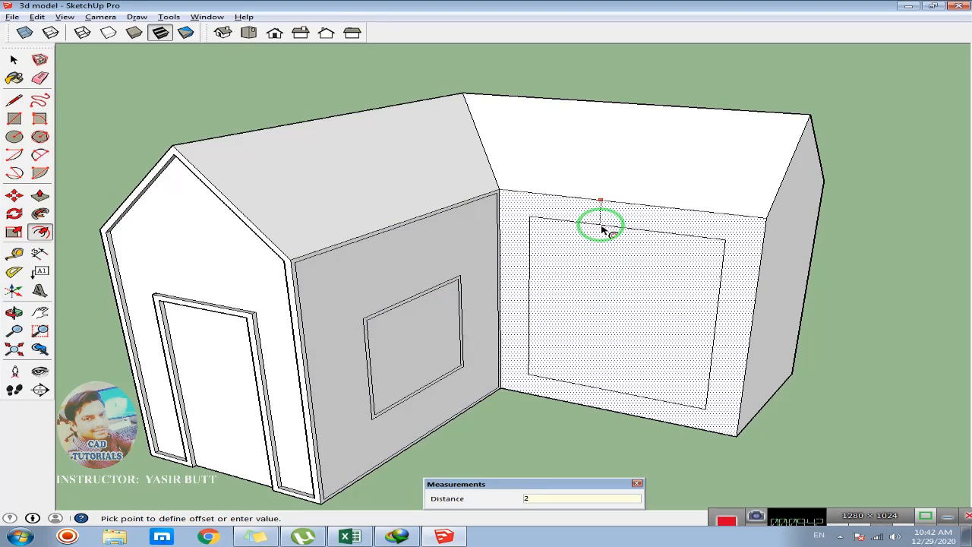
pyautogui.write('2')
pyautogui.press('Return')
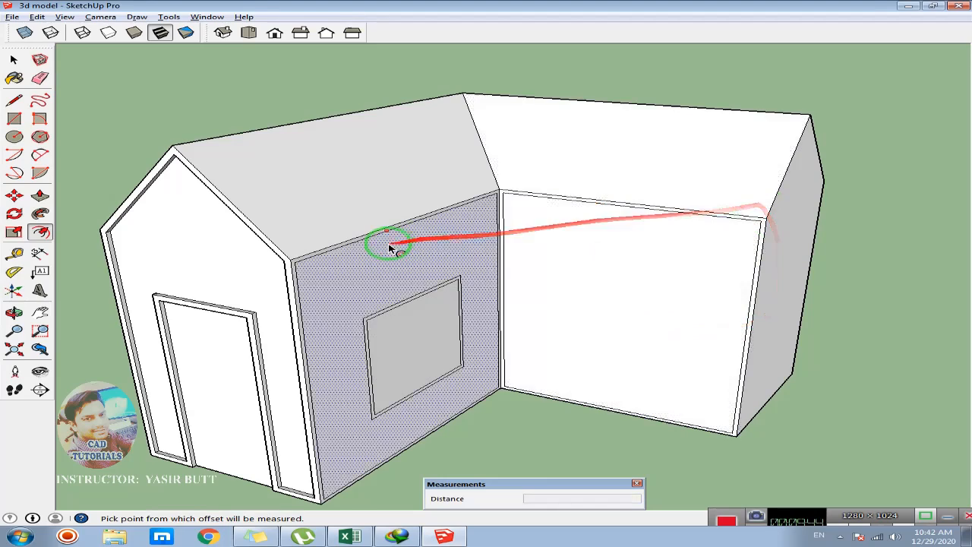
# - Push/Pull the border strip around the left wing's window wall outward by 1"
pyautogui.scroll(4, 357, 242)
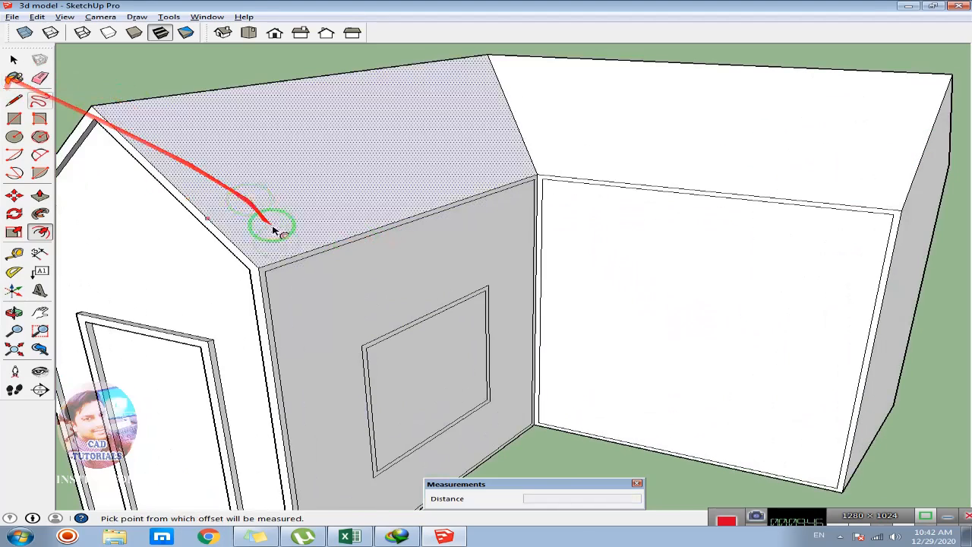
pyautogui.click(13, 59)
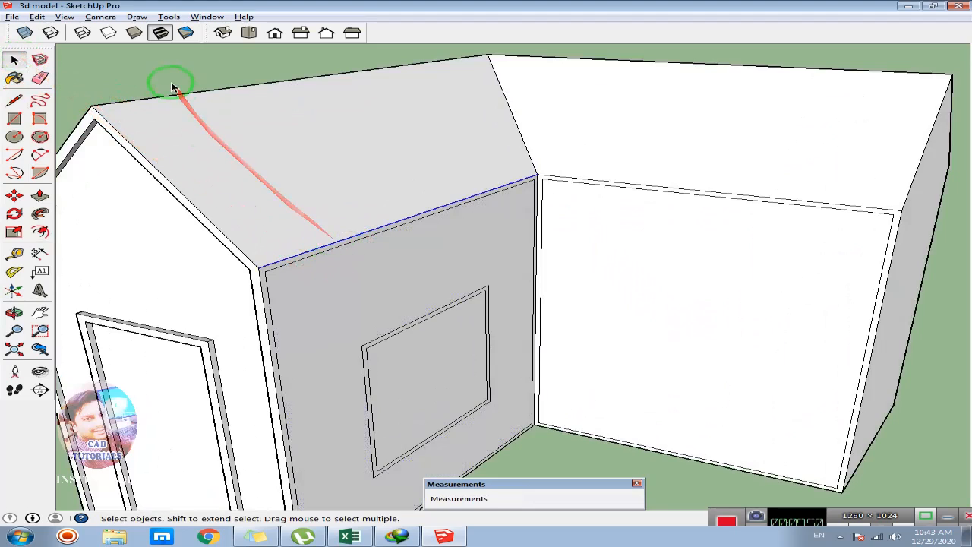
pyautogui.scroll(3, 403, 267)
pyautogui.click(332, 222)
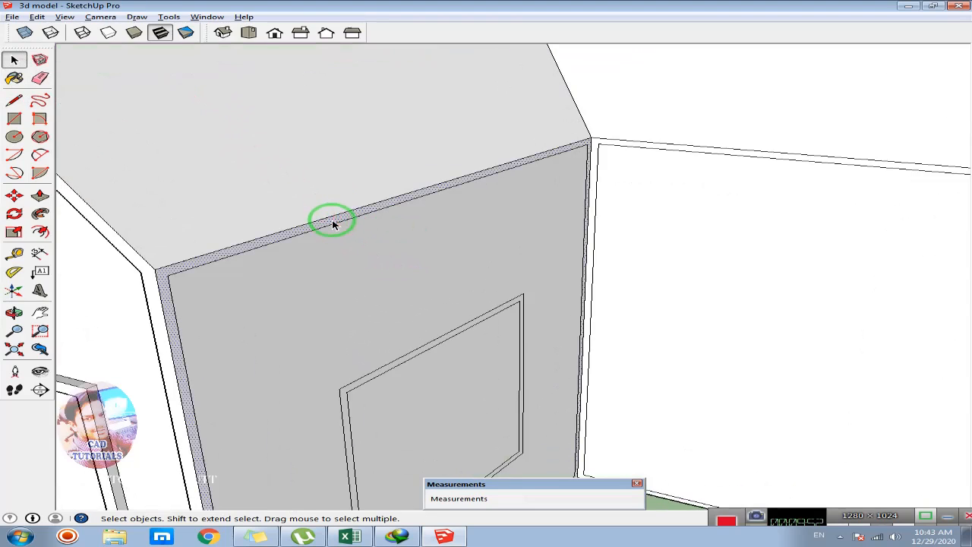
pyautogui.scroll(-3, 391, 248)
pyautogui.scroll(4, 559, 168)
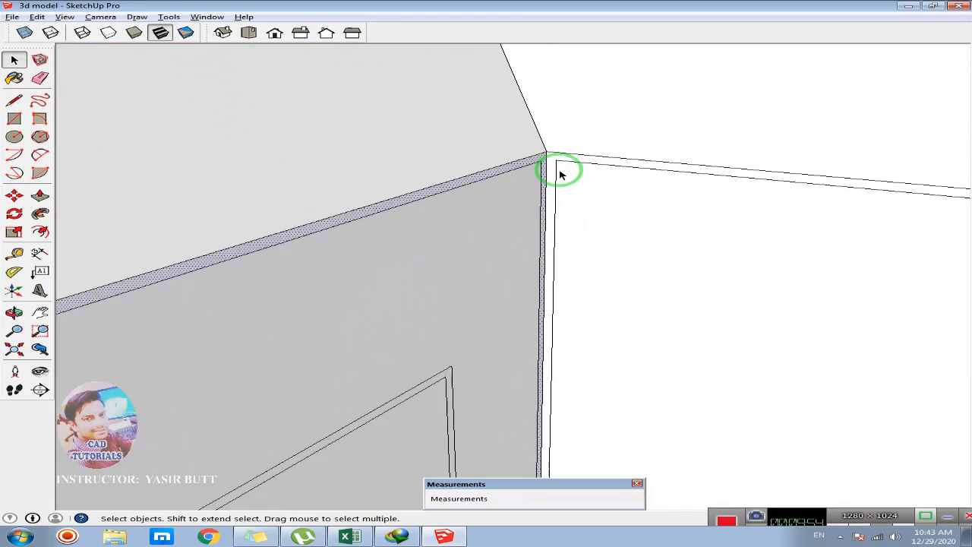
pyautogui.click(552, 162)
pyautogui.click(538, 161)
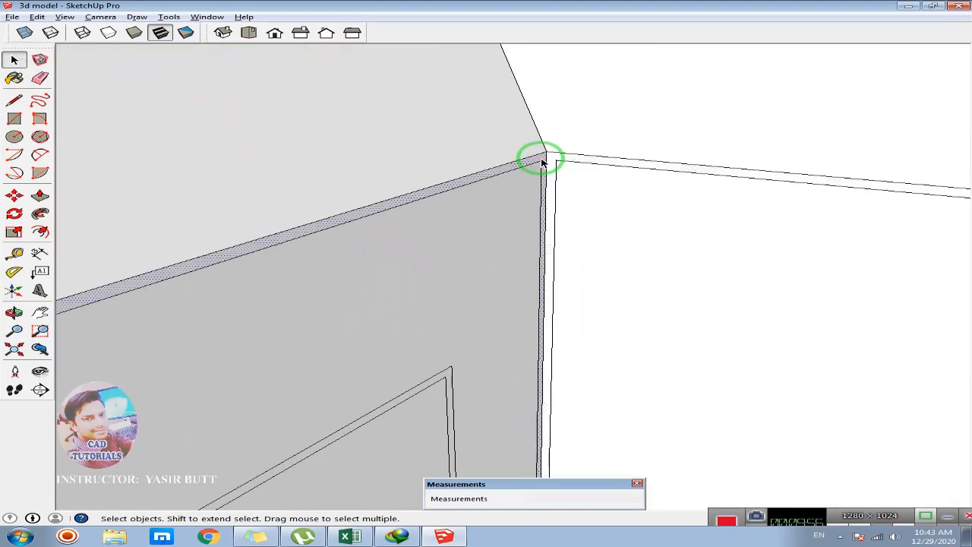
pyautogui.click(40, 199)
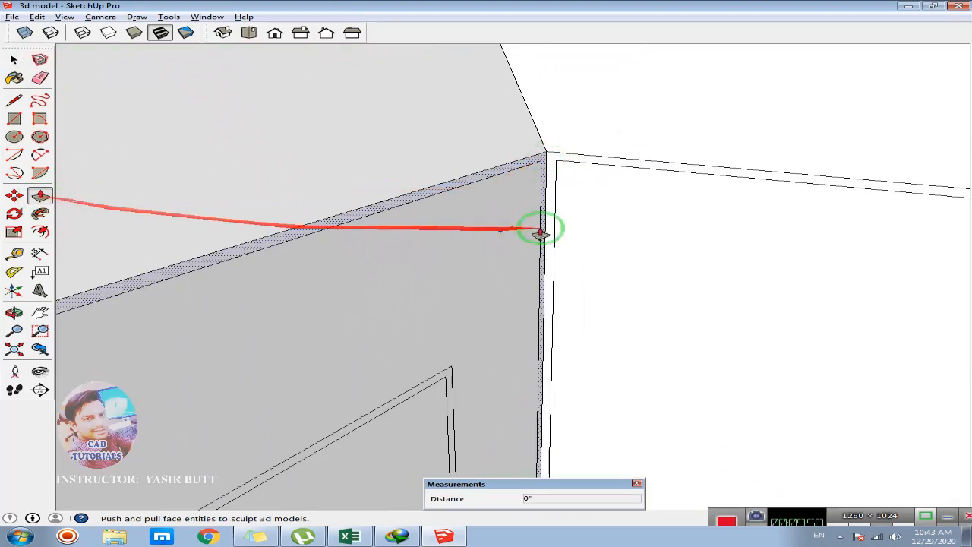
pyautogui.click(547, 156)
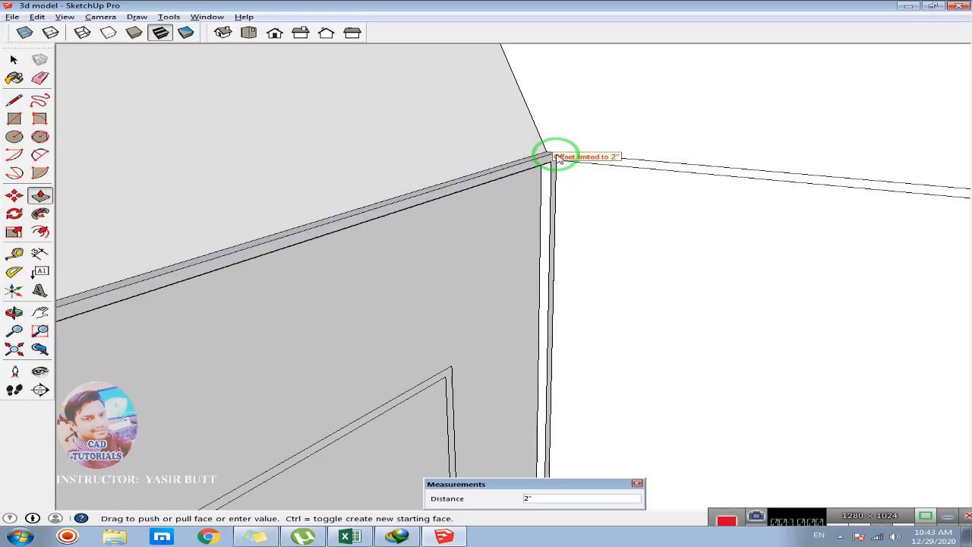
pyautogui.write('1')
pyautogui.press('Return')
pyautogui.scroll(-3, 600, 191)
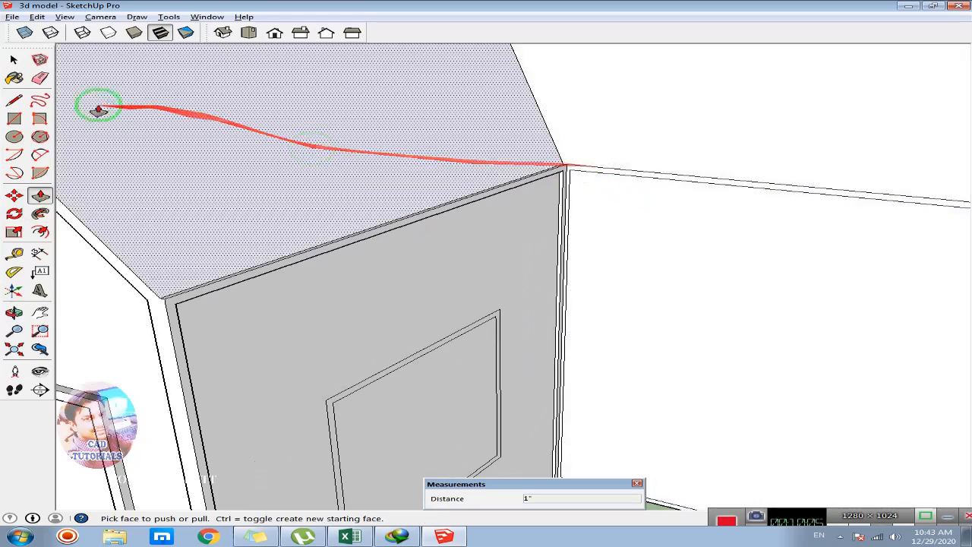
# - Push/Pull the border strip around the right wing's front wall outward by 1"
pyautogui.click(14, 60)
pyautogui.scroll(2, 730, 228)
pyautogui.click(686, 155)
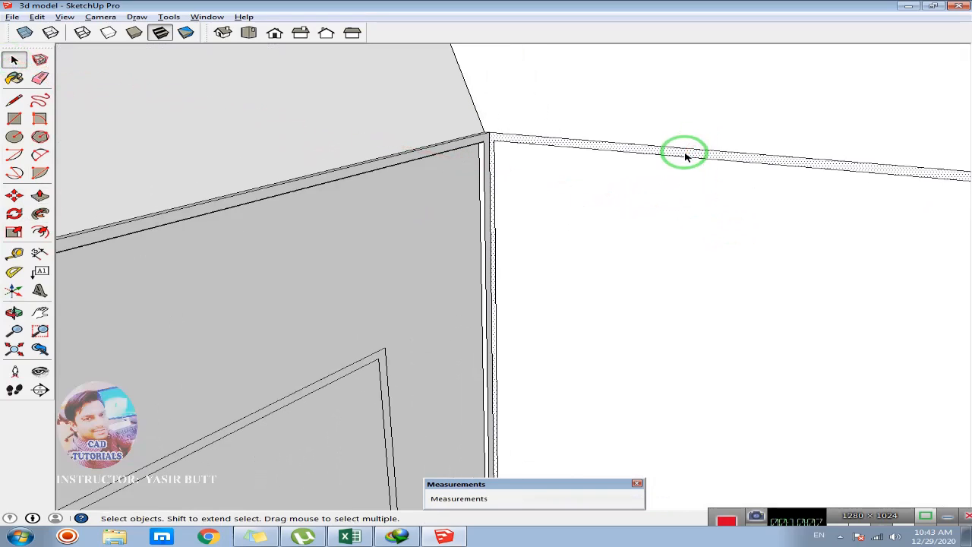
pyautogui.click(40, 193)
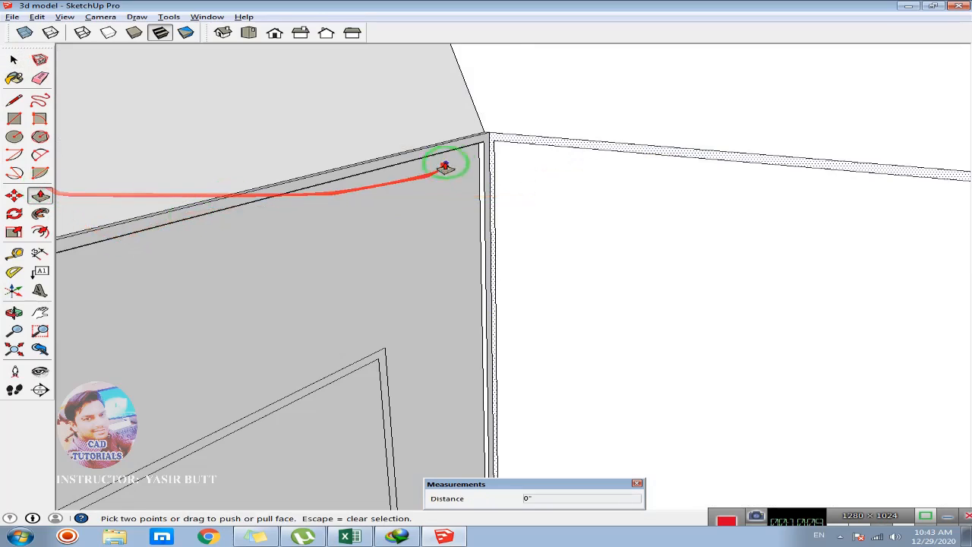
pyautogui.click(490, 133)
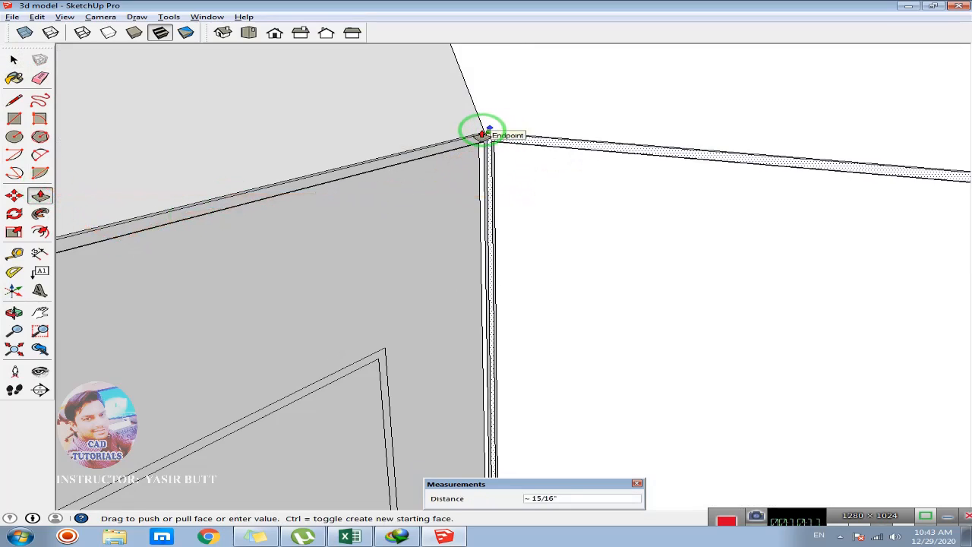
pyautogui.press('Return')
pyautogui.scroll(-3, 521, 232)
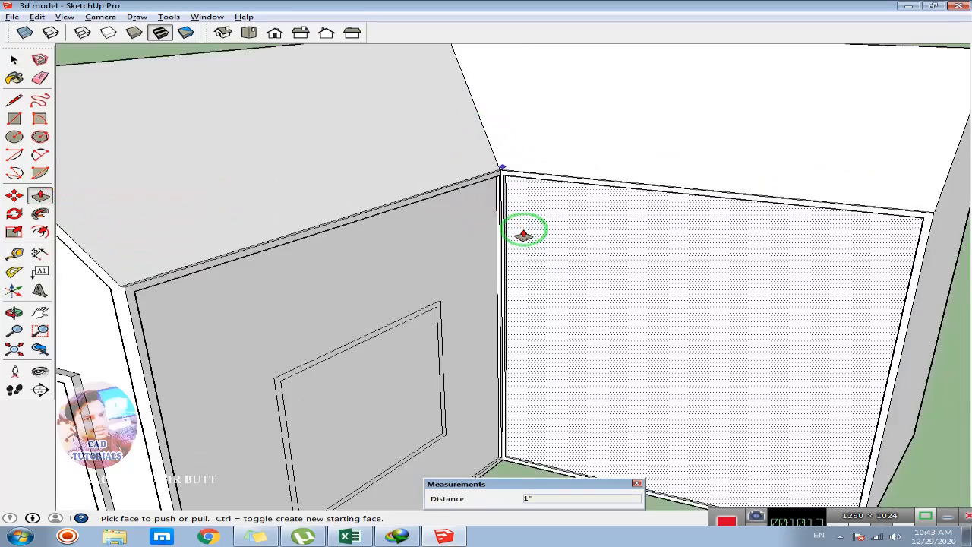
pyautogui.click(14, 60)
pyautogui.scroll(-1, 651, 286)
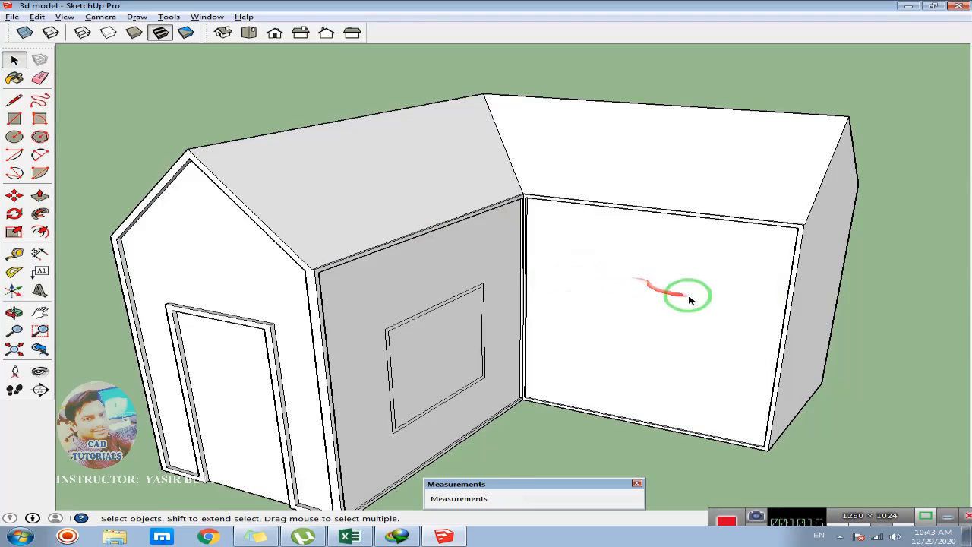
# - Offset the left wing's front roof slope outline inward by 2", and offset the right wing's front roof slope outline inward as a narrow border
pyautogui.moveTo(690, 297); pyautogui.dragTo(617, 291, button='middle')
pyautogui.scroll(3, 575, 159)
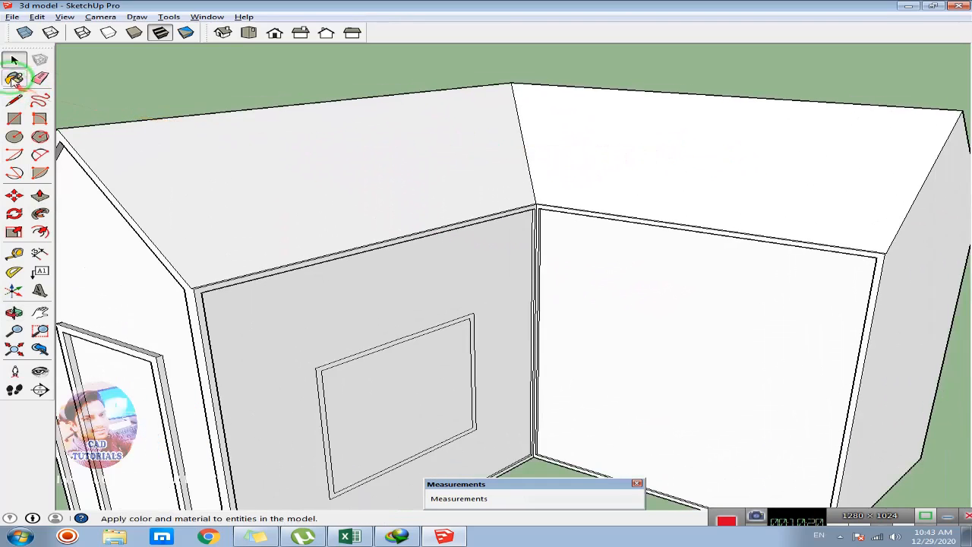
pyautogui.click(40, 232)
pyautogui.click(162, 134)
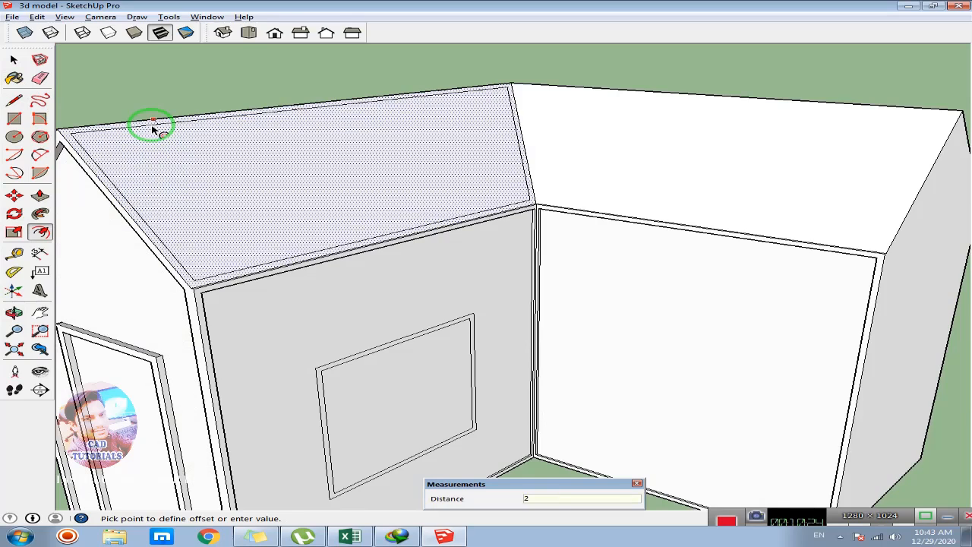
pyautogui.press('Return')
pyautogui.click(614, 101)
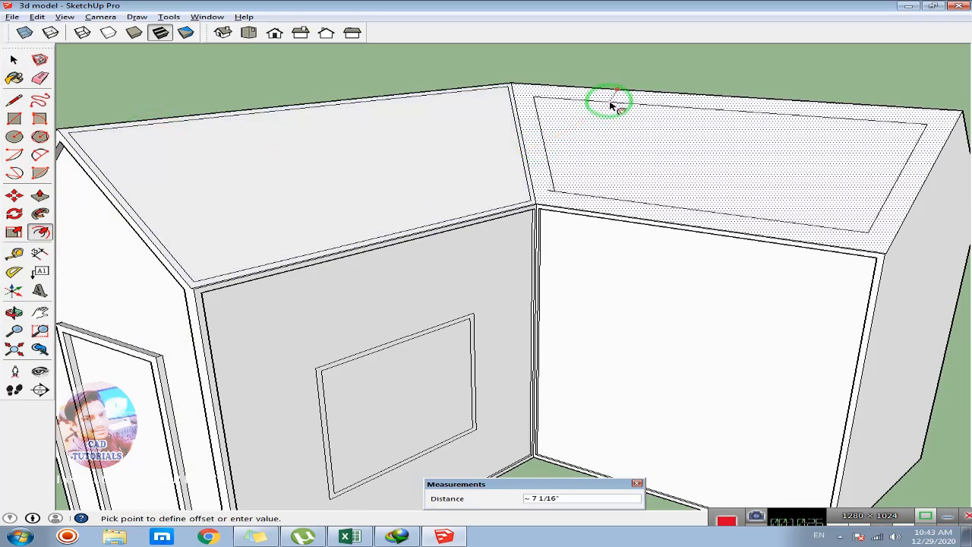
pyautogui.press('Escape')
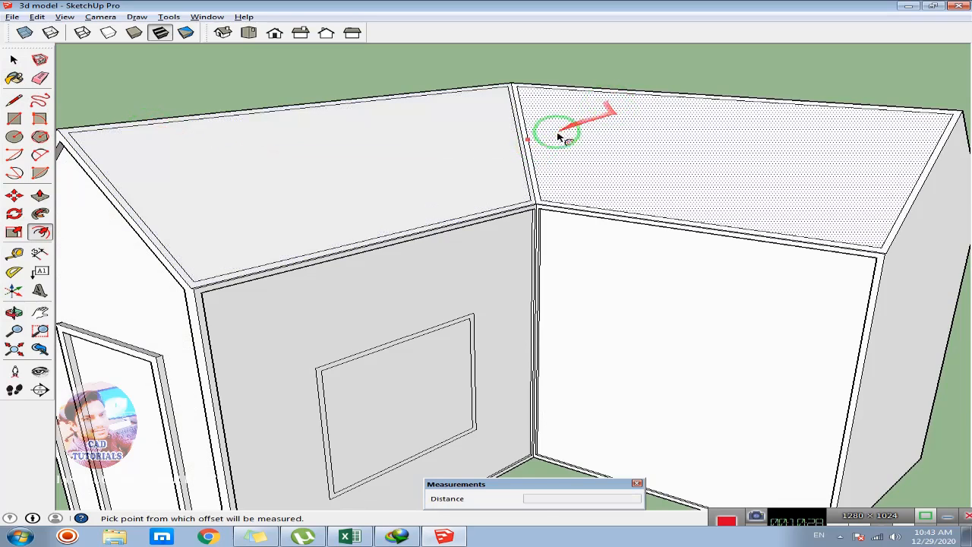
pyautogui.click(14, 61)
pyautogui.scroll(-3, 408, 211)
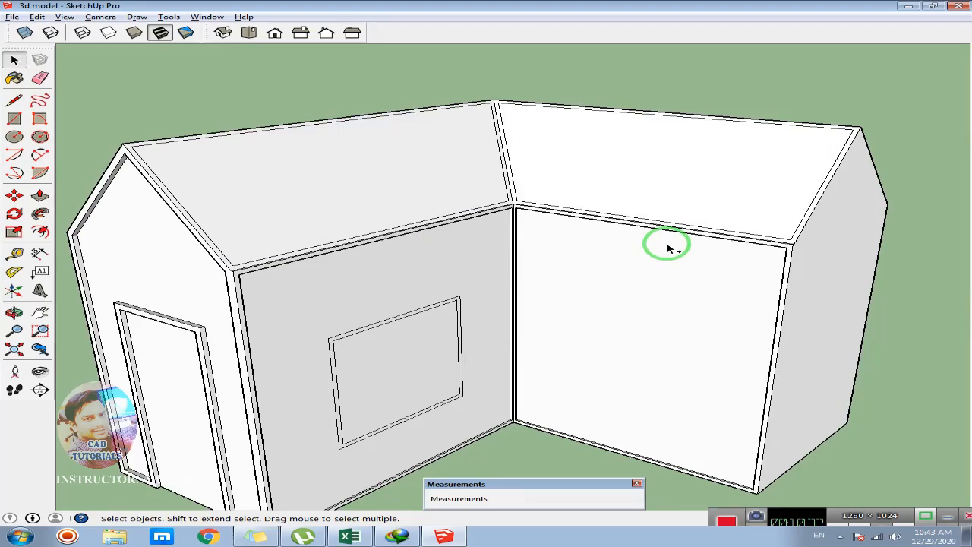
# - Try to place a guide 3' above the base edge of the right wing's gable wall
pyautogui.moveTo(813, 266); pyautogui.dragTo(666, 269, button='middle')
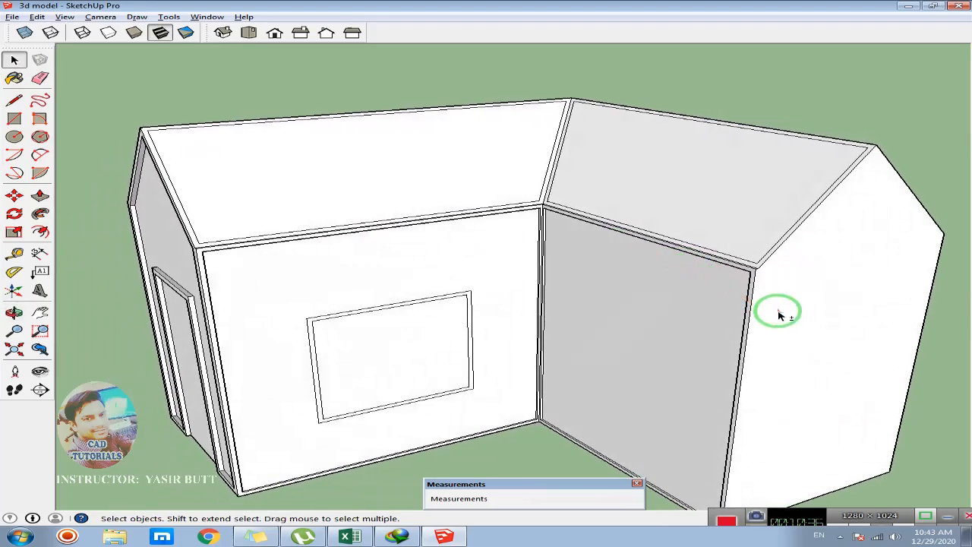
pyautogui.moveTo(780, 315); pyautogui.dragTo(704, 282, button='middle')
pyautogui.scroll(5, 623, 304)
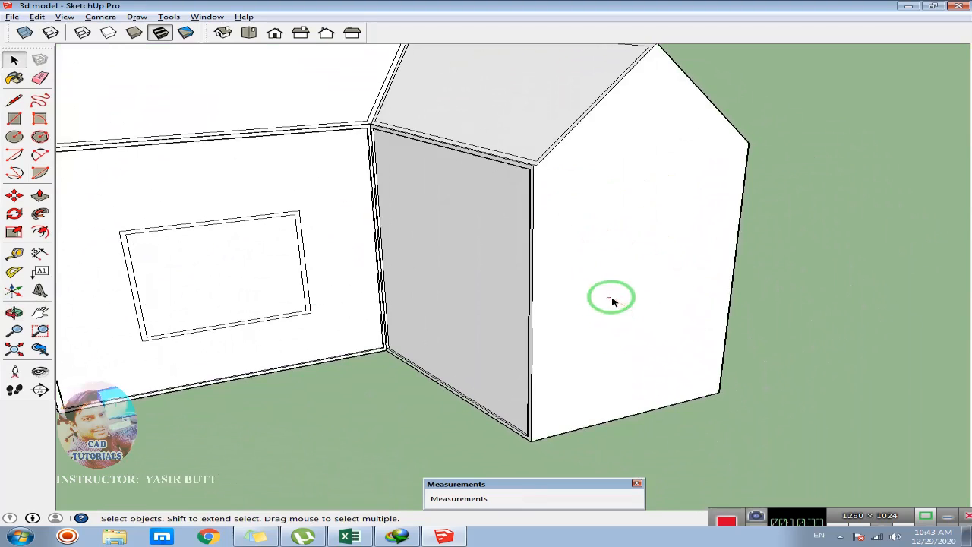
pyautogui.click(15, 253)
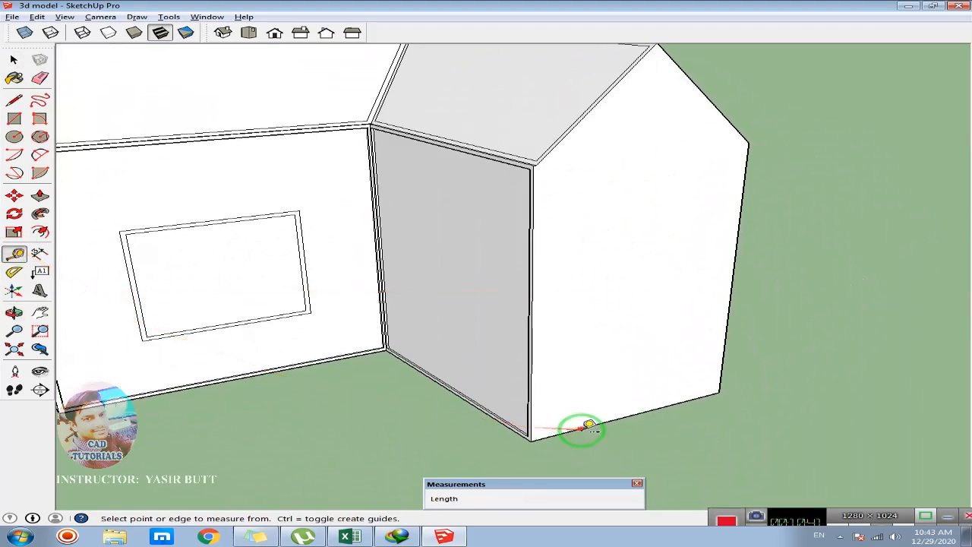
pyautogui.scroll(2, 585, 365)
pyautogui.write("3'")
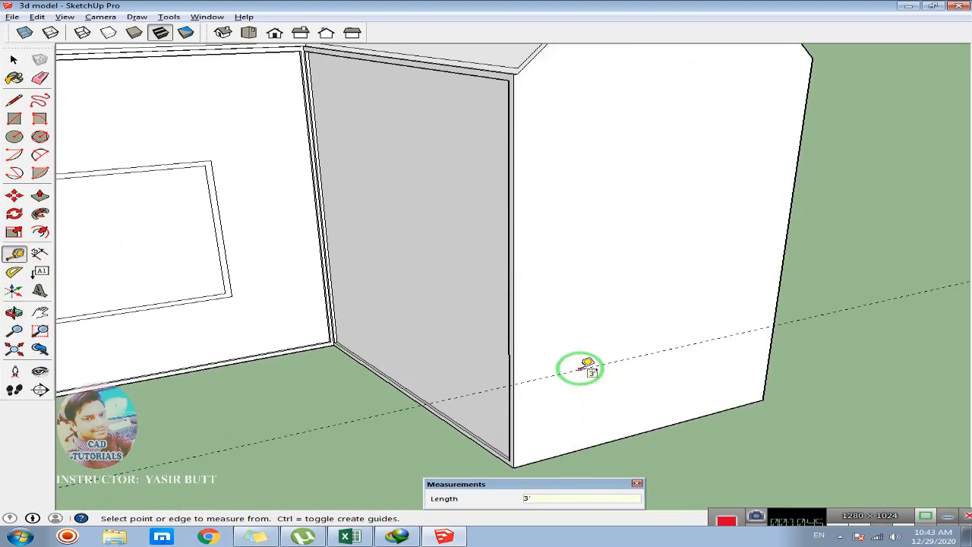
# - Place guides on the right wing's gable wall 9' above the base edge and 2' in from each side edge
pyautogui.click(624, 436)
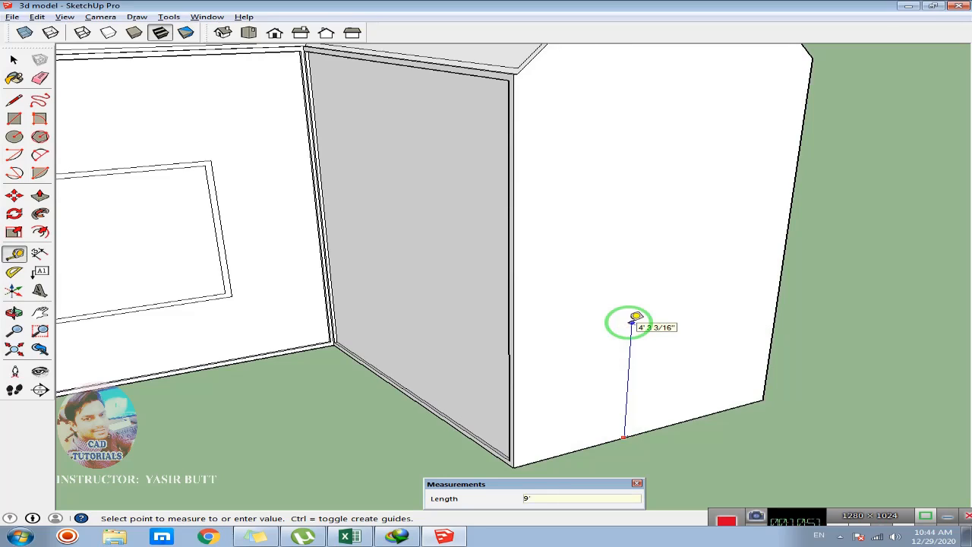
pyautogui.click(647, 432)
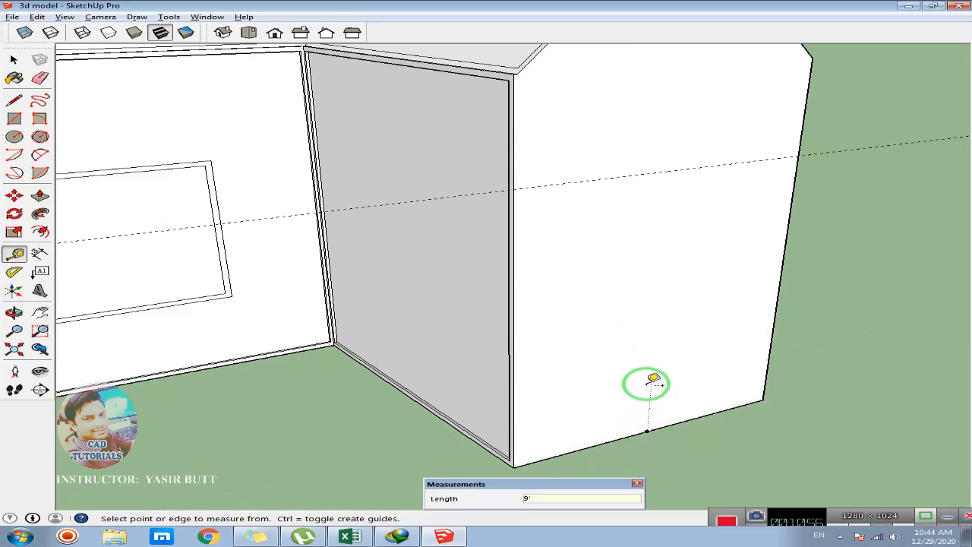
pyautogui.click(513, 356)
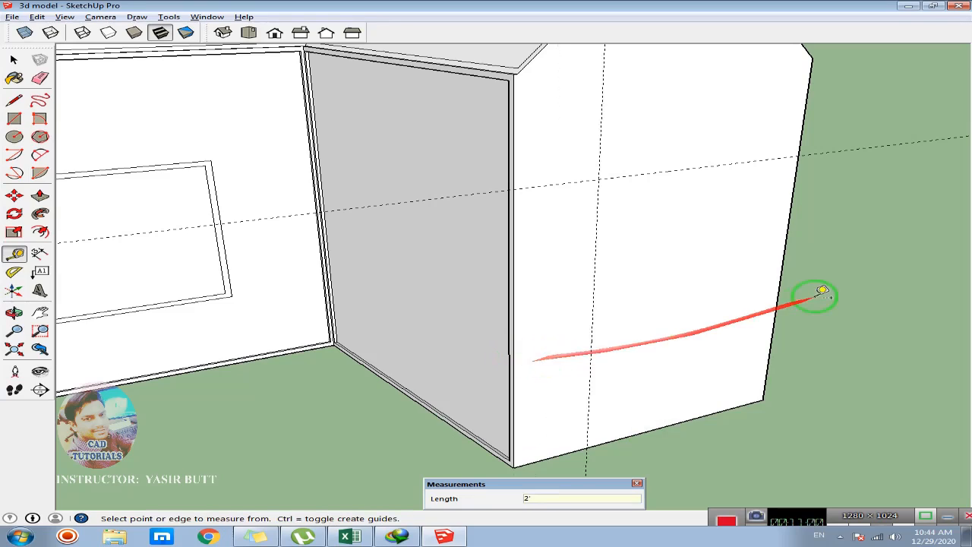
pyautogui.click(781, 273)
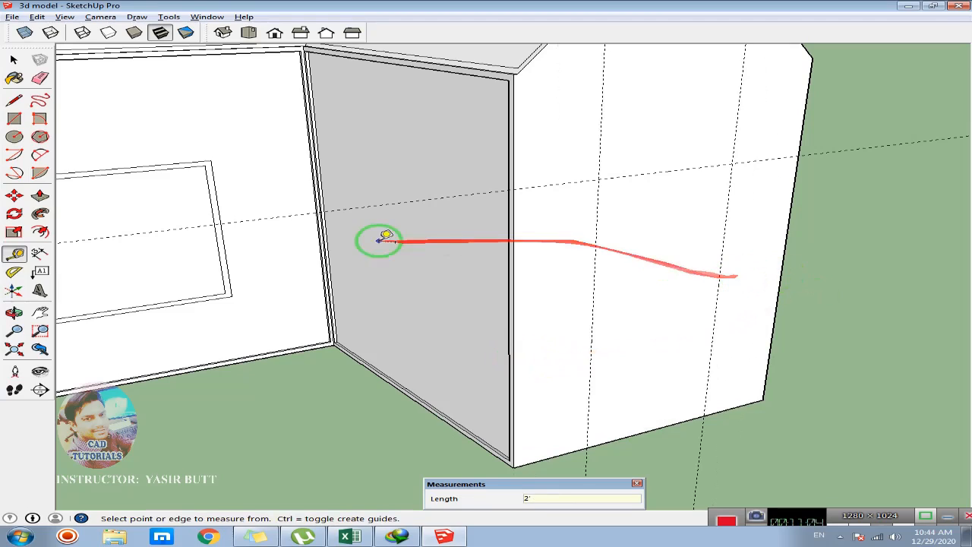
# - Draw a door rectangle 9' by about 3' 6 3/4" between the guides down to the gable wall's base, and delete all guides
pyautogui.click(14, 118)
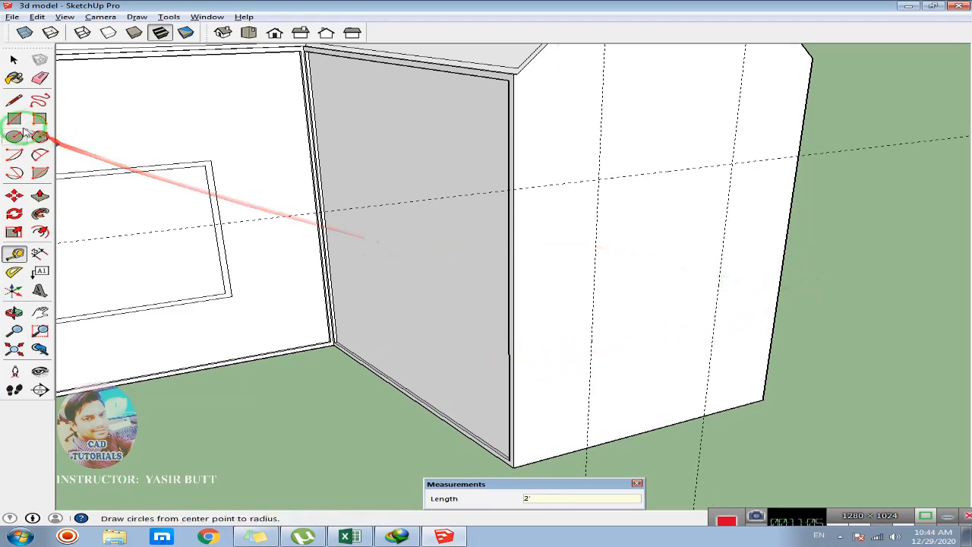
pyautogui.click(598, 179)
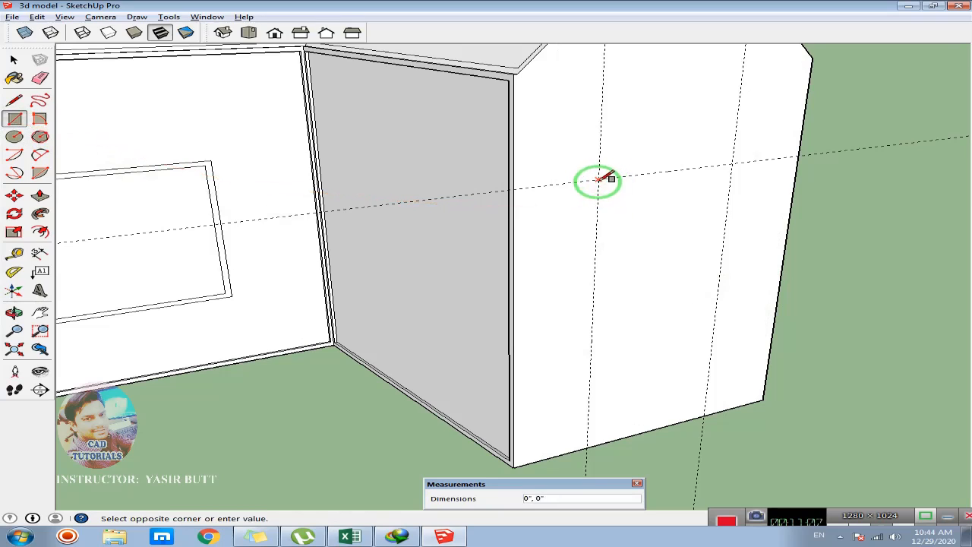
pyautogui.click(702, 416)
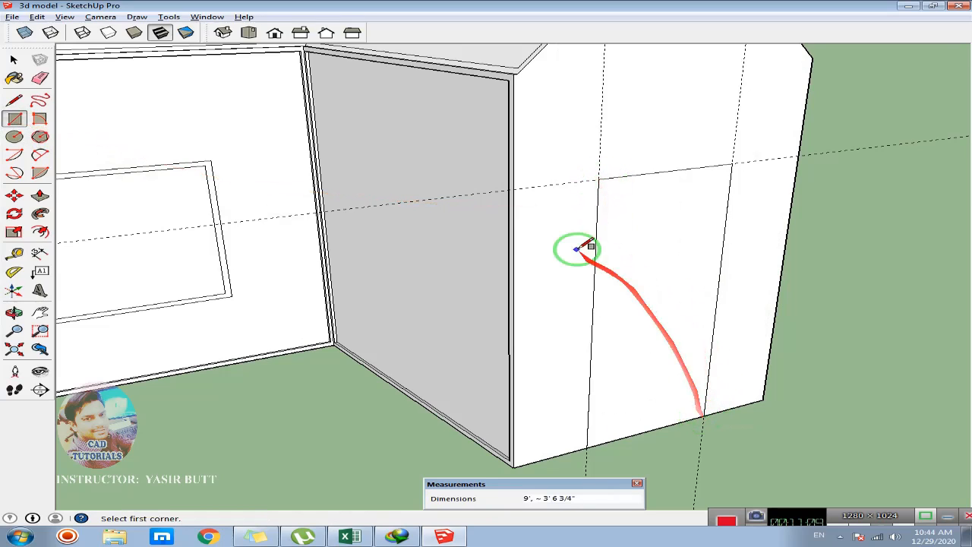
pyautogui.click(37, 16)
pyautogui.click(66, 116)
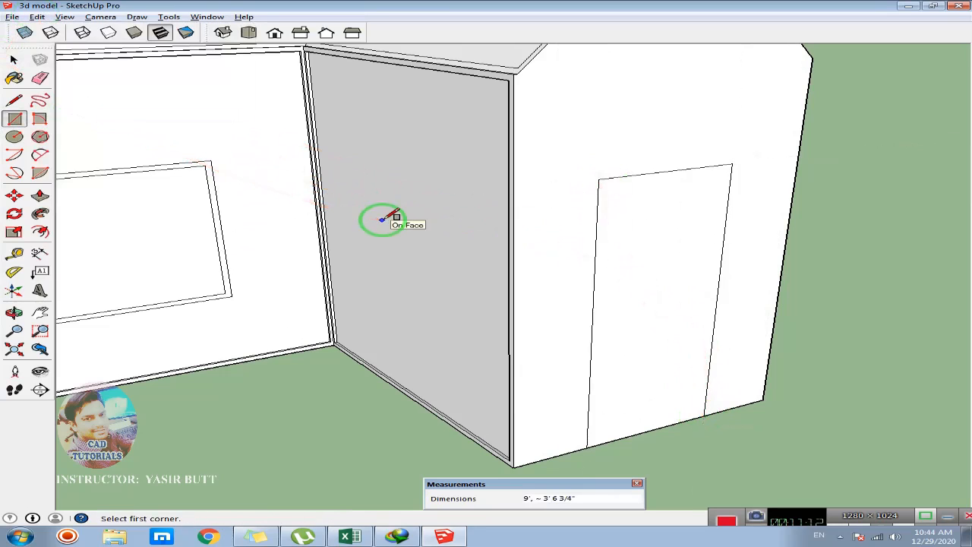
# - Offset the right wing's gable wall outline inward to form a narrow border around the wall and the door opening
pyautogui.scroll(-3, 630, 256)
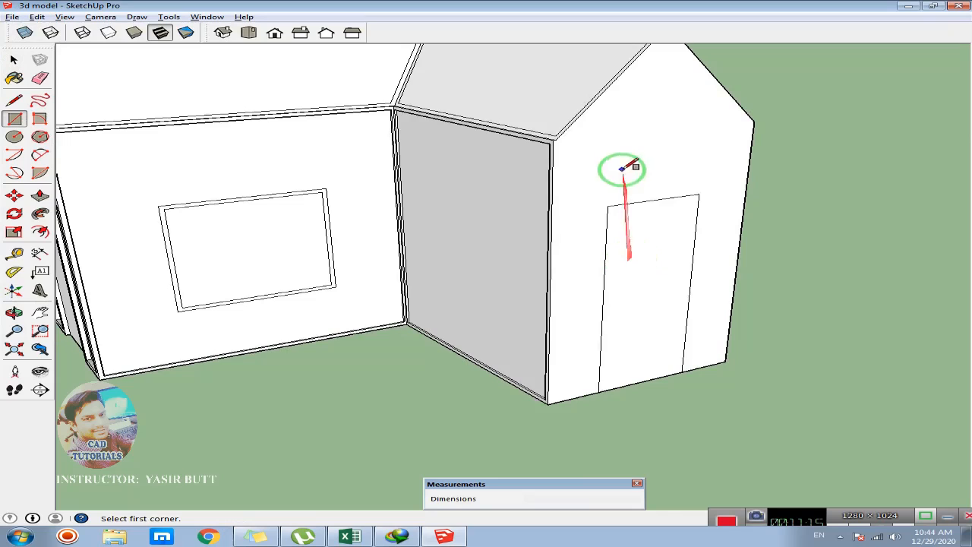
pyautogui.click(40, 232)
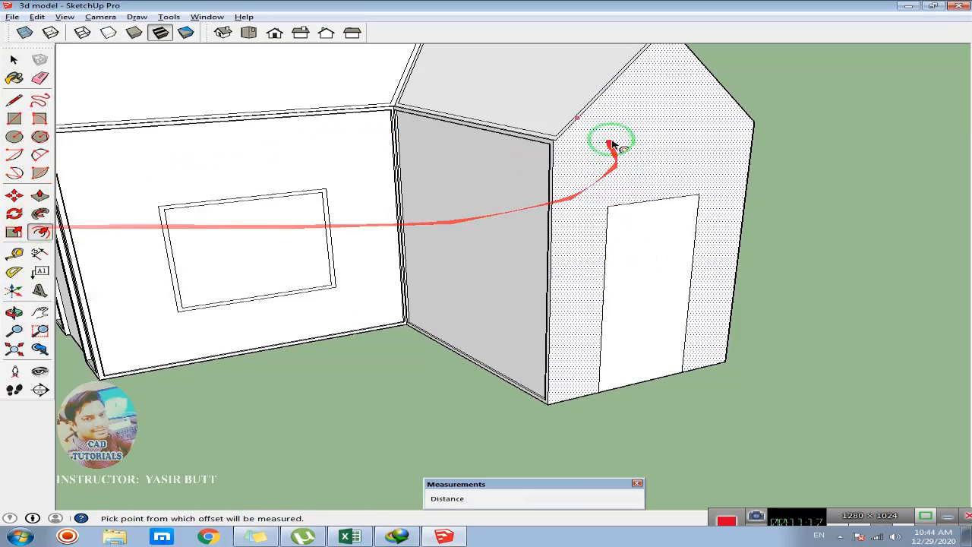
pyautogui.click(613, 141)
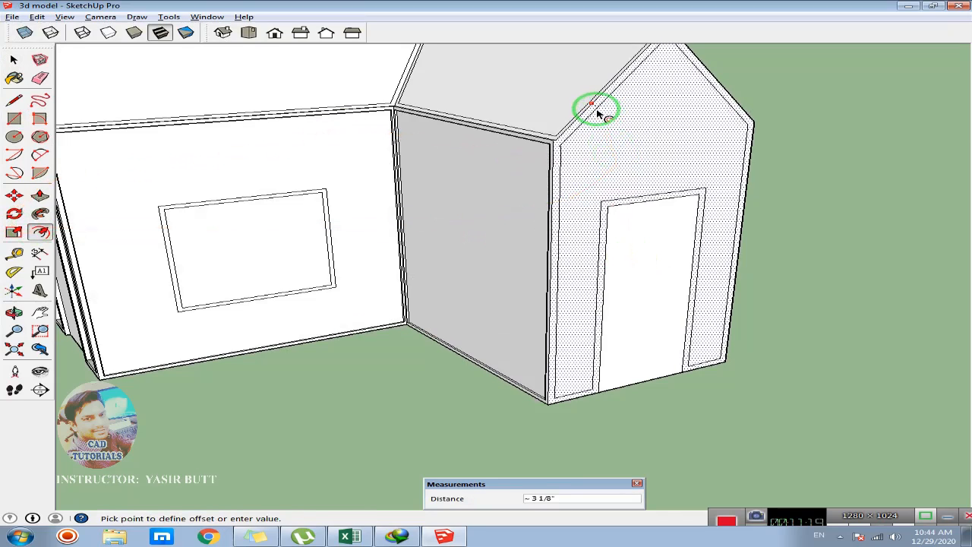
pyautogui.click(597, 114)
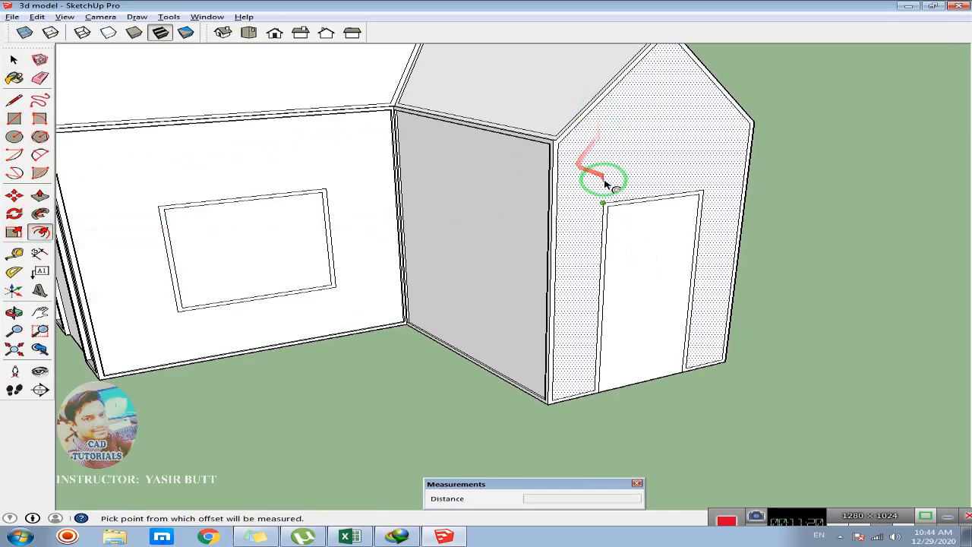
pyautogui.click(14, 59)
# - Push/Pull the border strip around the right wing's gable wall and door outward by 2"
pyautogui.scroll(2, 575, 167)
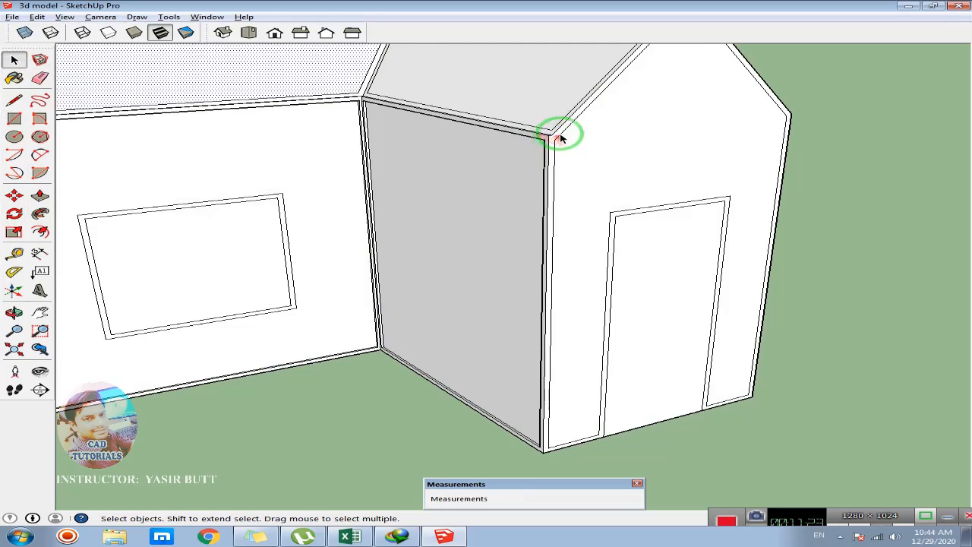
pyautogui.click(552, 144)
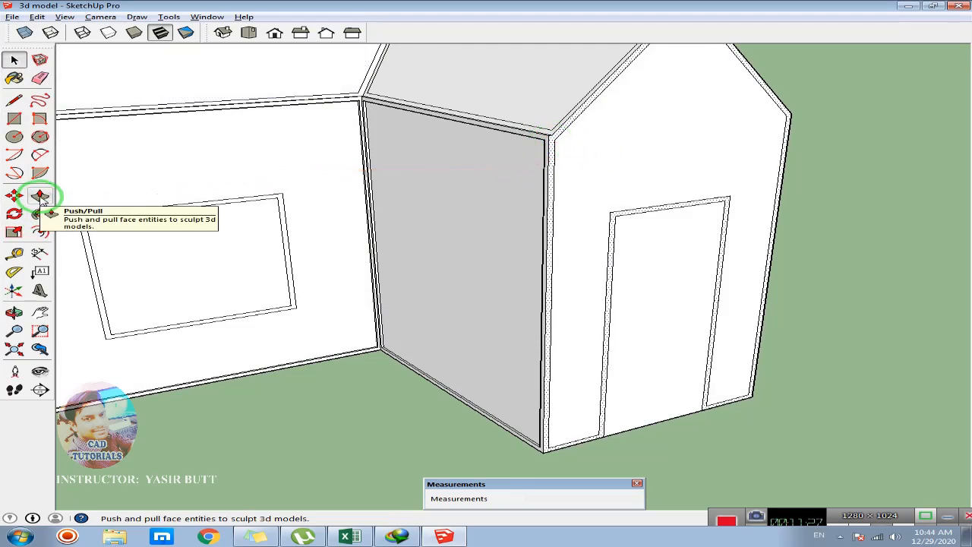
pyautogui.click(41, 196)
pyautogui.click(593, 170)
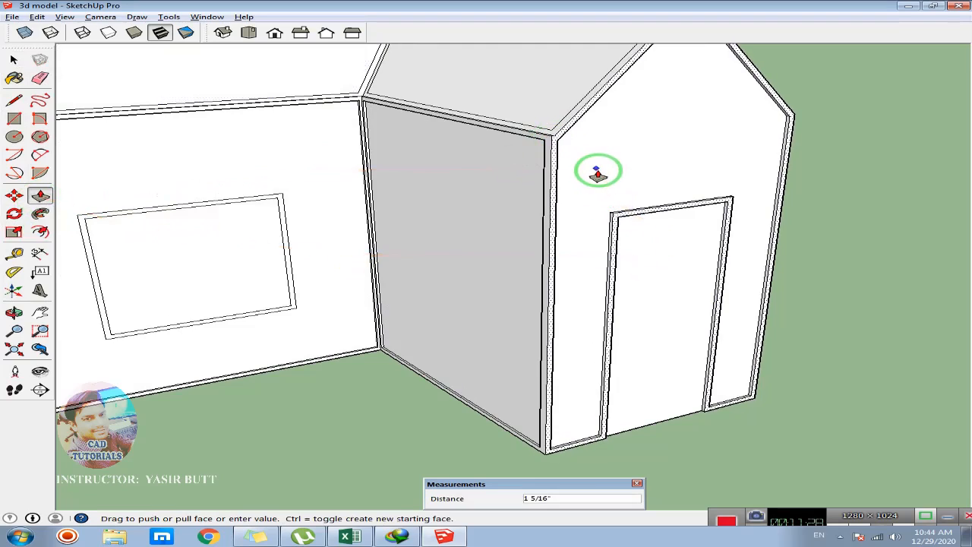
pyautogui.press('Return')
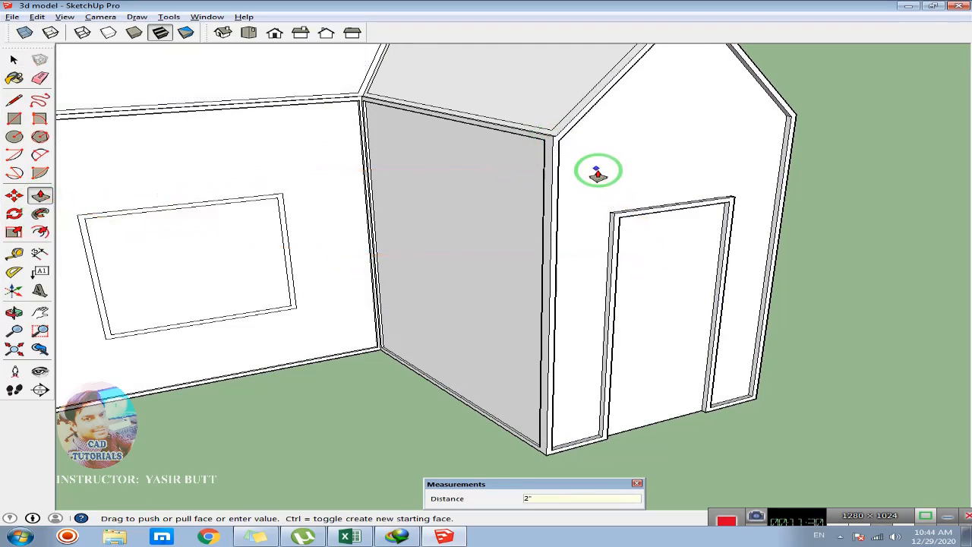
pyautogui.scroll(-2, 605, 304)
pyautogui.moveTo(541, 313); pyautogui.dragTo(434, 310, button='middle')
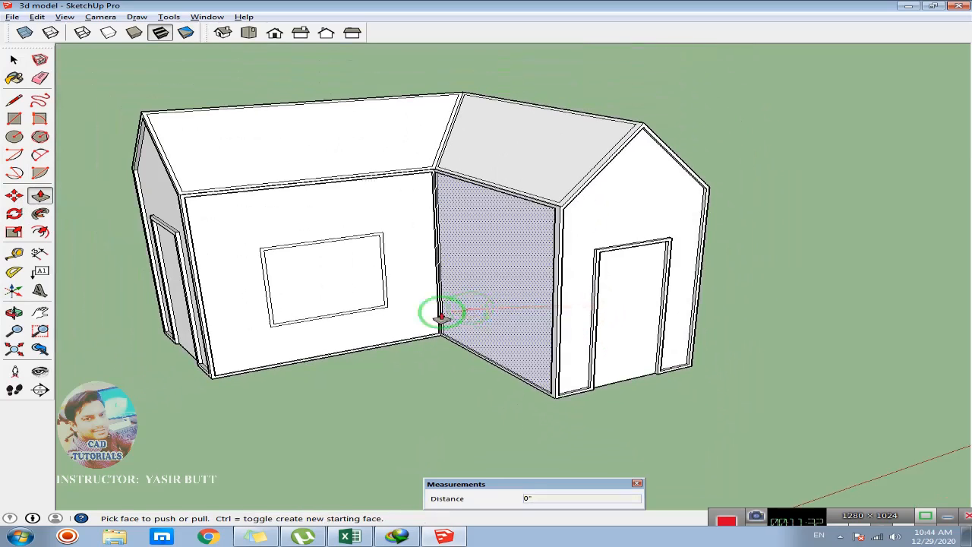
pyautogui.click(13, 60)
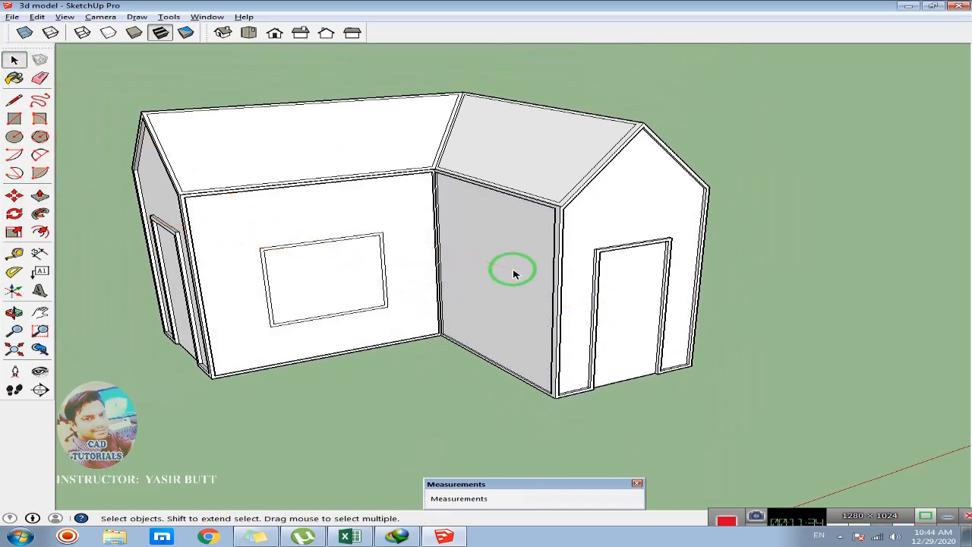
# - Draw an upright window rectangle about 6' 6" high and 4' 2" wide in the middle of the right wing's front wall
pyautogui.moveTo(501, 317); pyautogui.dragTo(575, 315, button='middle')
pyautogui.scroll(3, 473, 278)
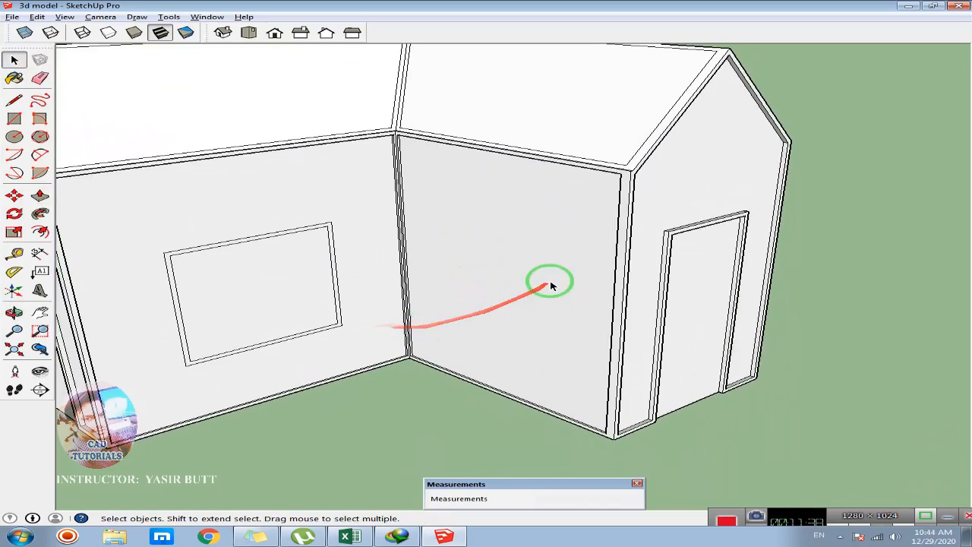
pyautogui.click(13, 119)
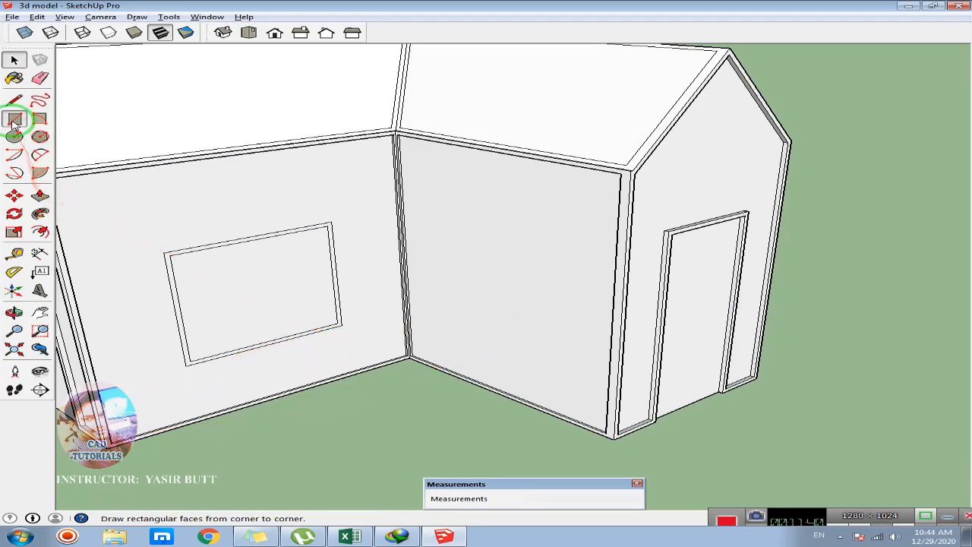
pyautogui.click(460, 193)
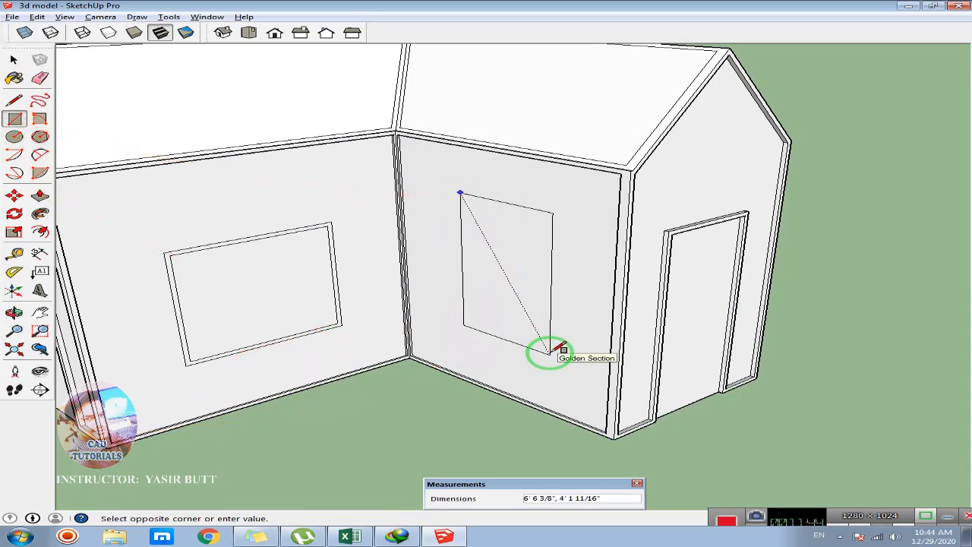
pyautogui.scroll(3, 491, 228)
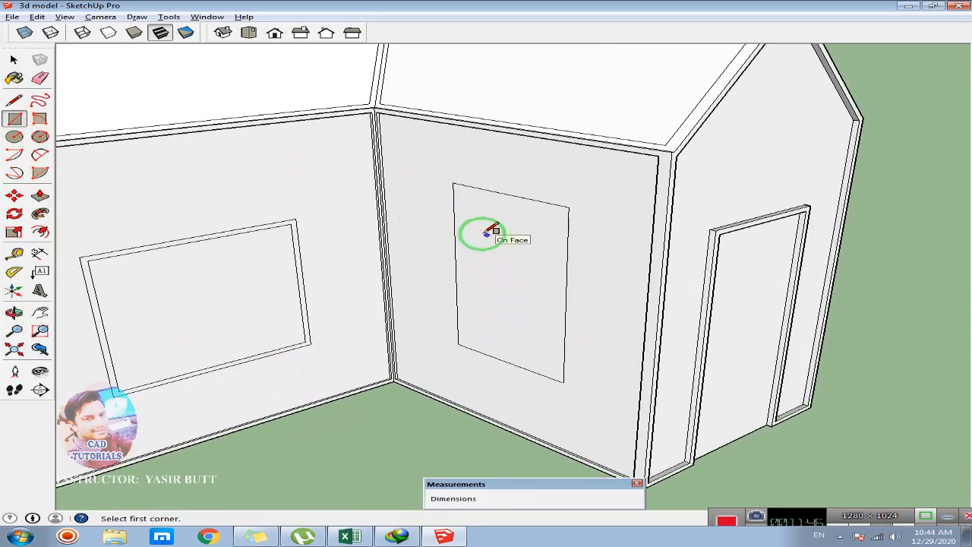
# - Offset the new window rectangle's outline outward by about 1 7/8" to form its frame
pyautogui.click(13, 59)
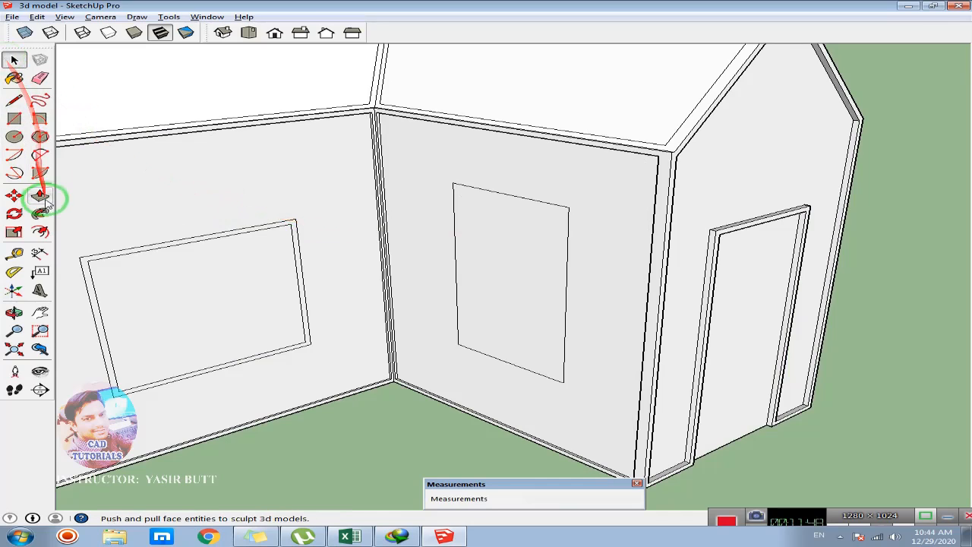
pyautogui.click(39, 232)
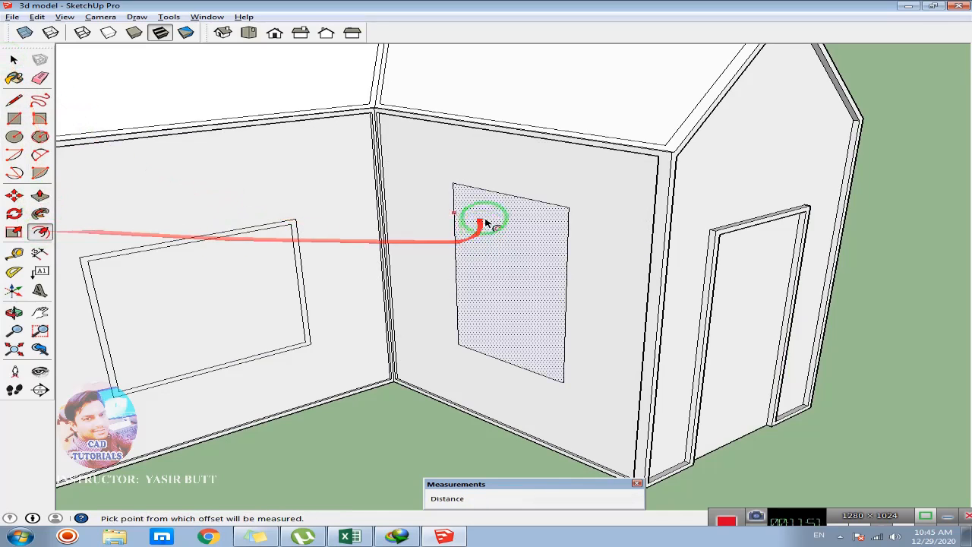
pyautogui.click(498, 195)
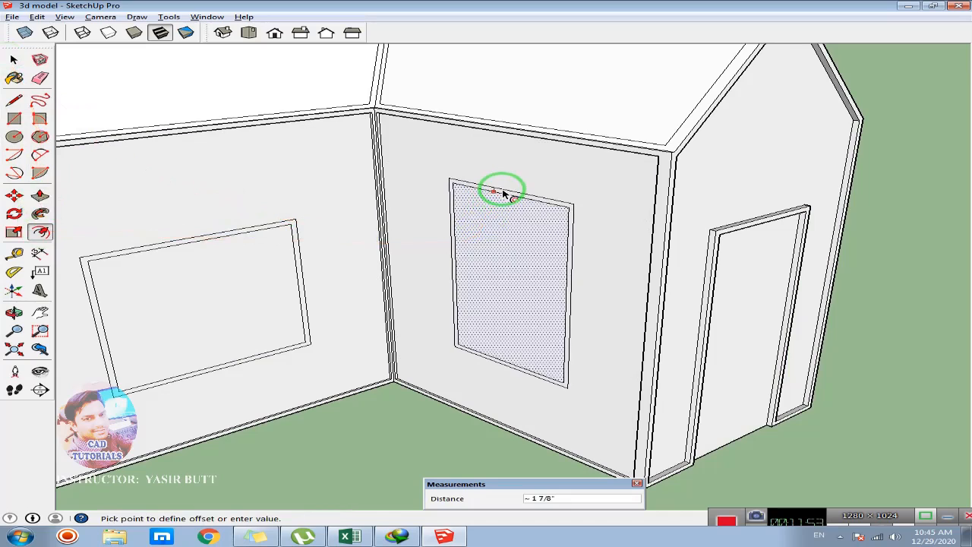
pyautogui.click(503, 194)
pyautogui.click(15, 60)
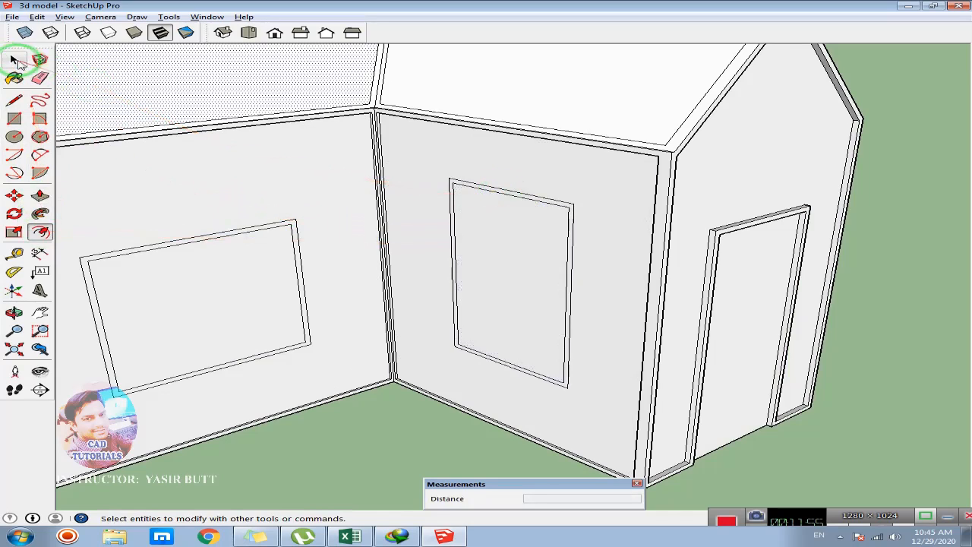
# - Push/Pull the frame strip around the upright window on the right wing's front wall outward by 2"
pyautogui.scroll(4, 499, 196)
pyautogui.click(506, 192)
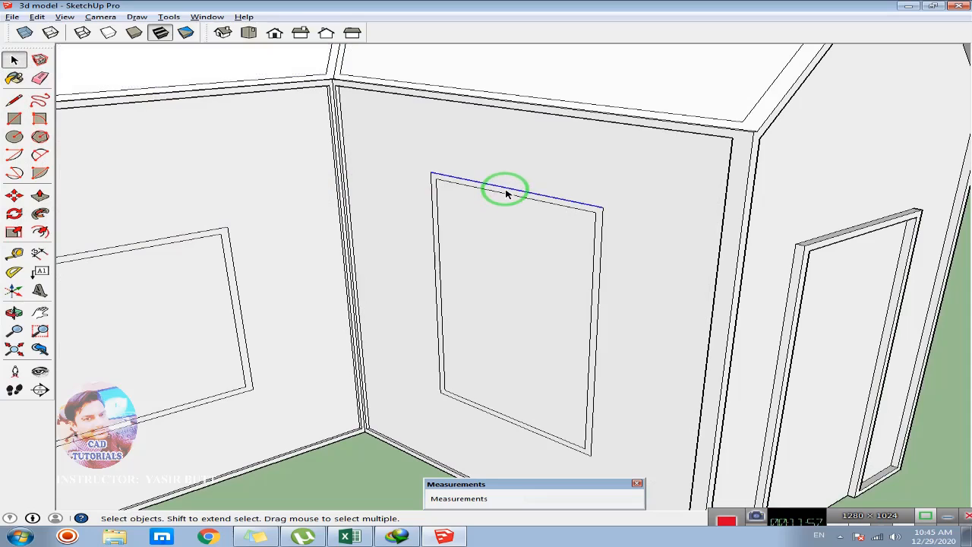
pyautogui.scroll(3, 497, 390)
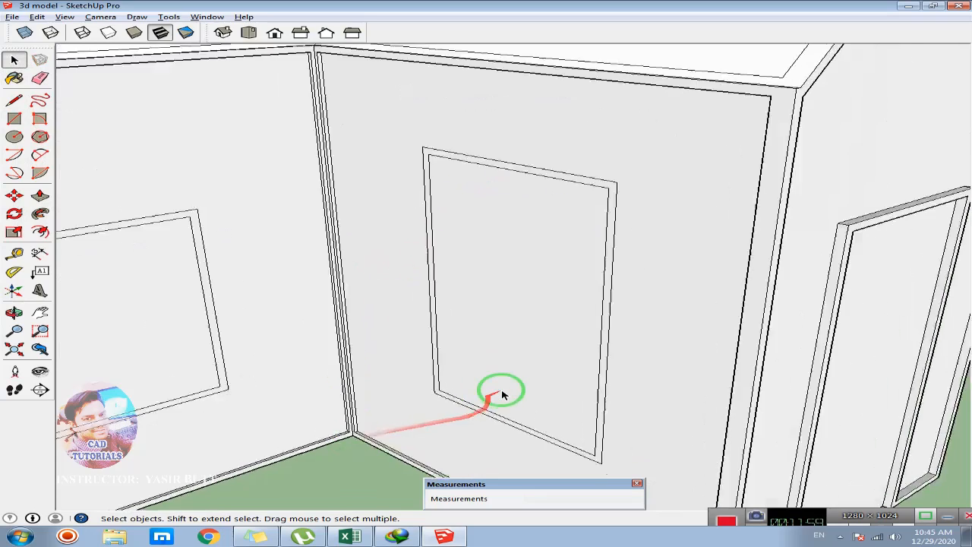
pyautogui.click(402, 403)
pyautogui.click(431, 394)
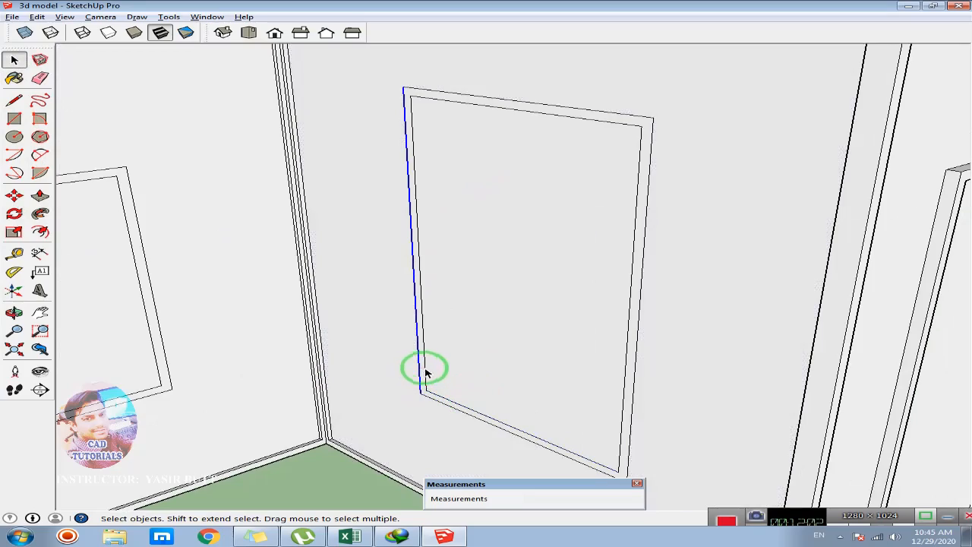
pyautogui.click(430, 338)
pyautogui.scroll(2, 423, 328)
pyautogui.click(420, 325)
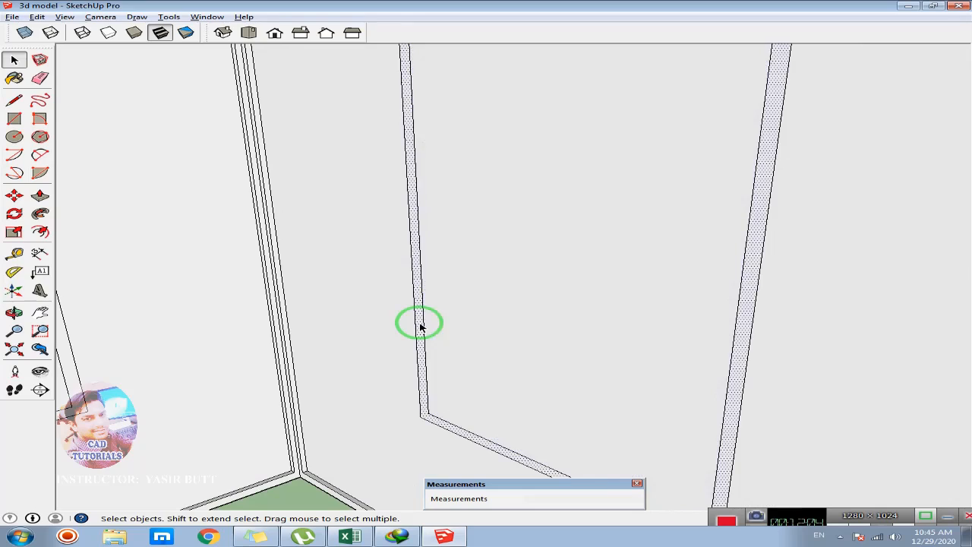
pyautogui.scroll(-2, 437, 334)
pyautogui.scroll(-3, 383, 266)
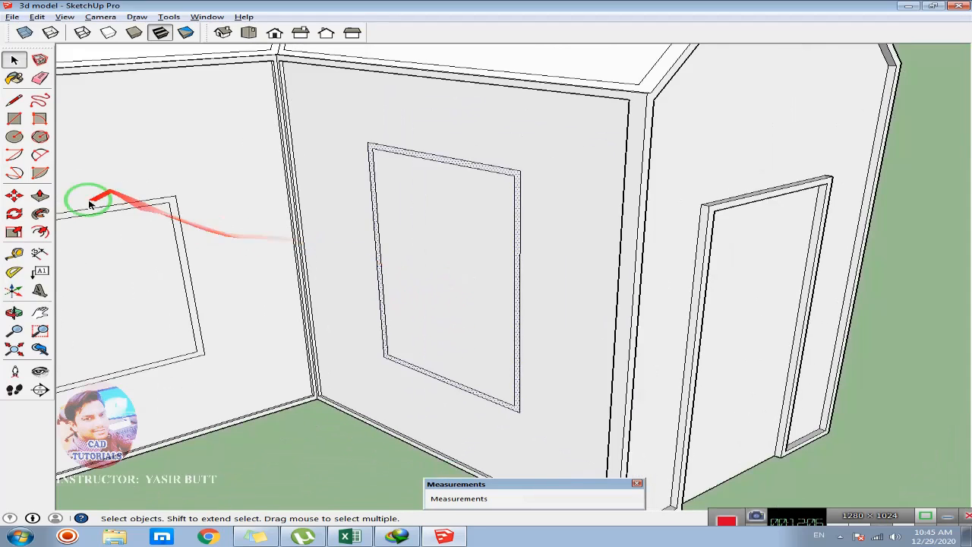
pyautogui.click(39, 196)
pyautogui.click(519, 414)
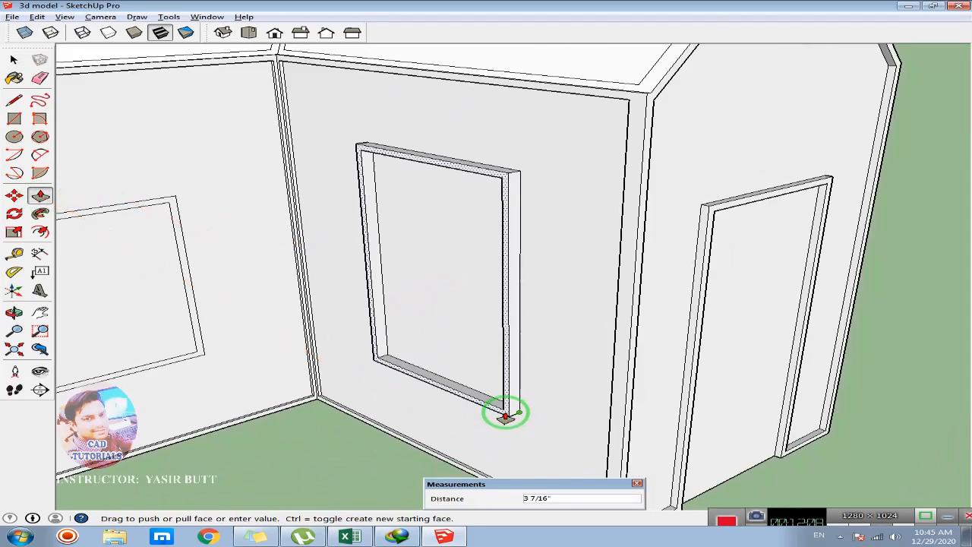
pyautogui.write('2')
pyautogui.scroll(-1, 507, 414)
pyautogui.press('Return')
pyautogui.scroll(-2, 501, 406)
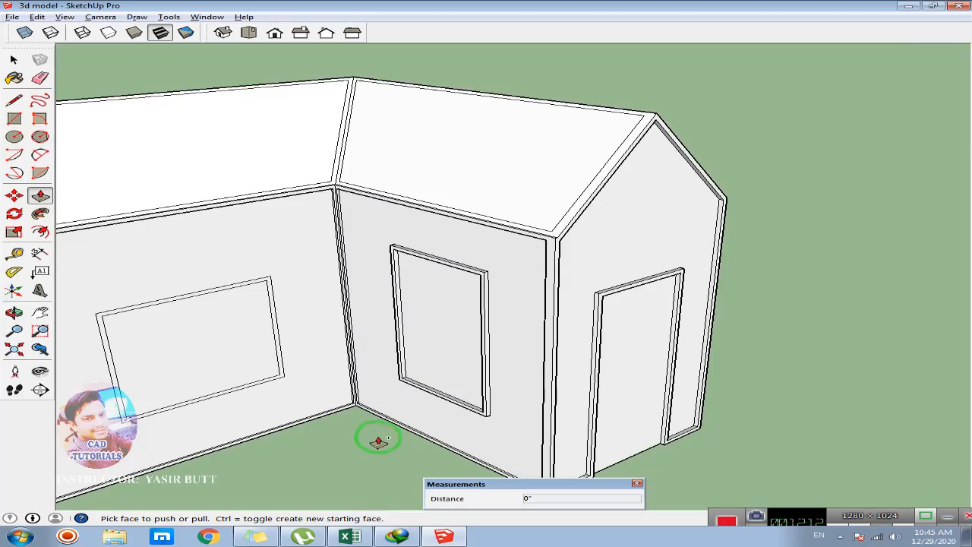
pyautogui.scroll(-1, 370, 420)
pyautogui.moveTo(174, 254); pyautogui.dragTo(282, 263, button='middle')
pyautogui.click(13, 61)
pyautogui.moveTo(283, 301); pyautogui.dragTo(396, 250, button='middle')
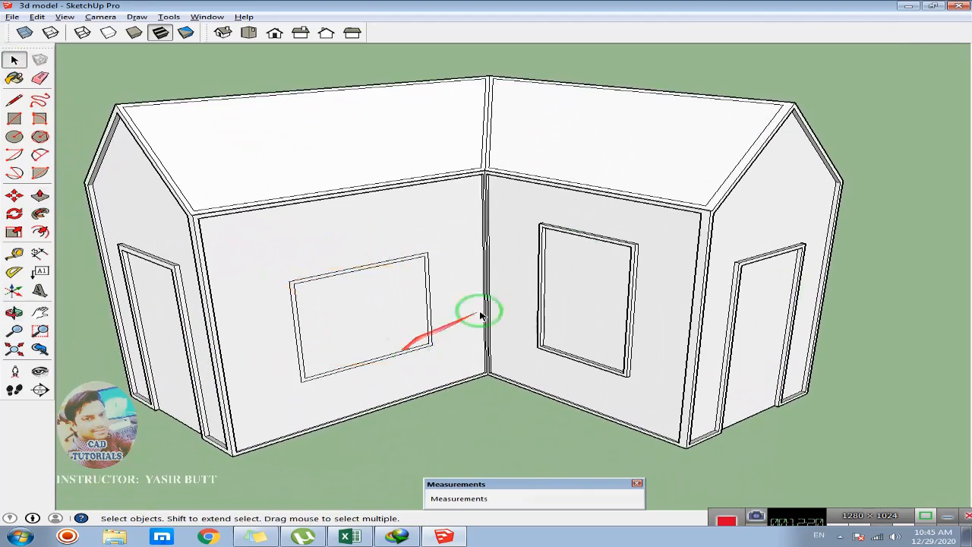
pyautogui.moveTo(329, 261); pyautogui.dragTo(387, 278, button='middle')
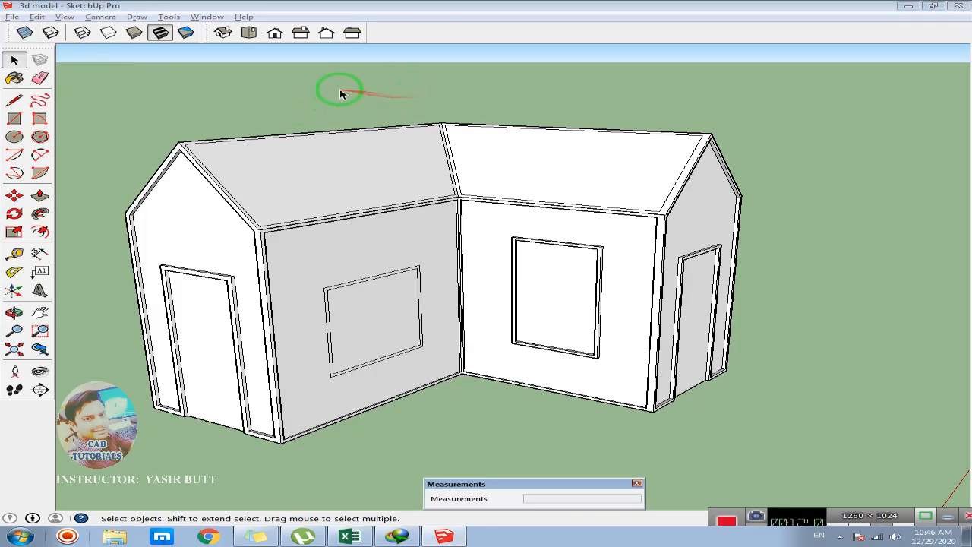
pyautogui.click(658, 192)
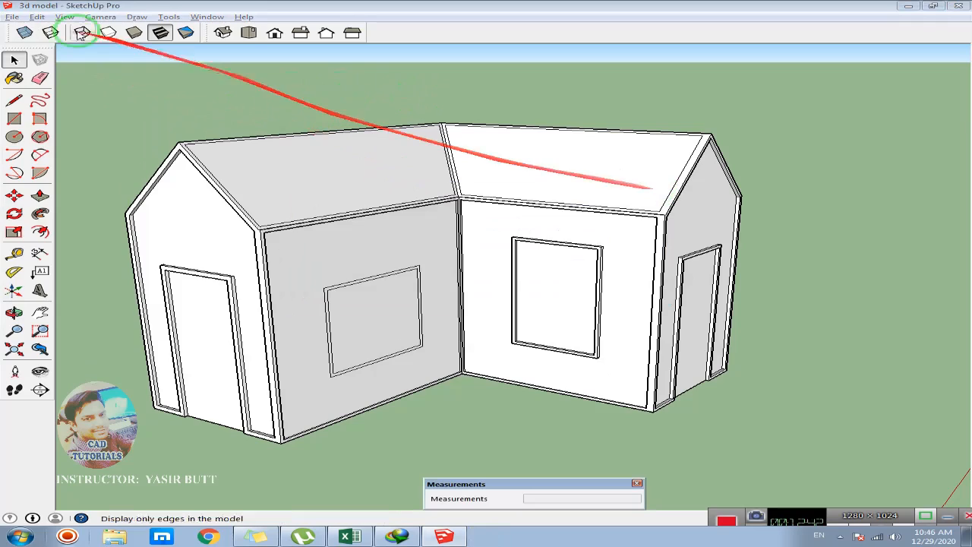
# - Start an import from the desktop folder Skp 2015 Model, with the file type set to SketchUp Files (*.skp)
pyautogui.click(12, 17)
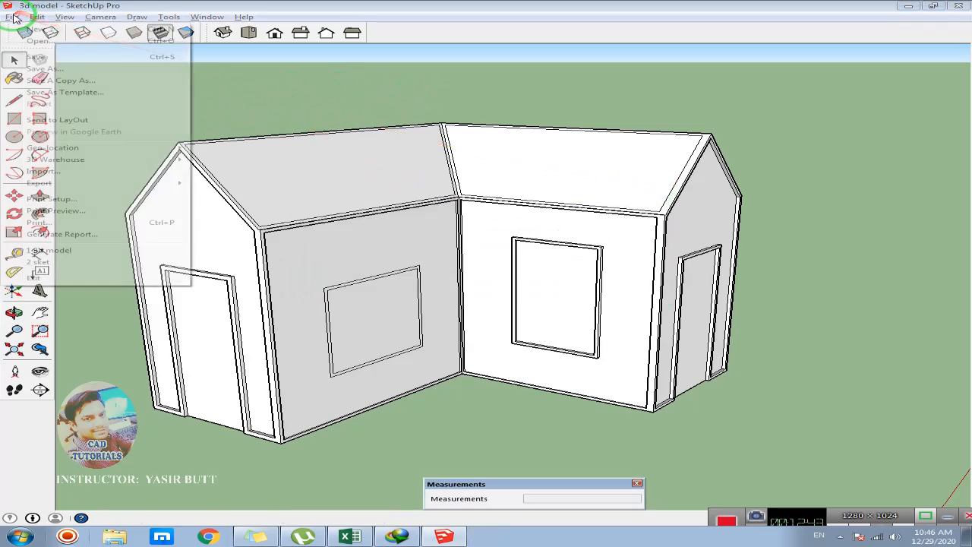
pyautogui.click(63, 173)
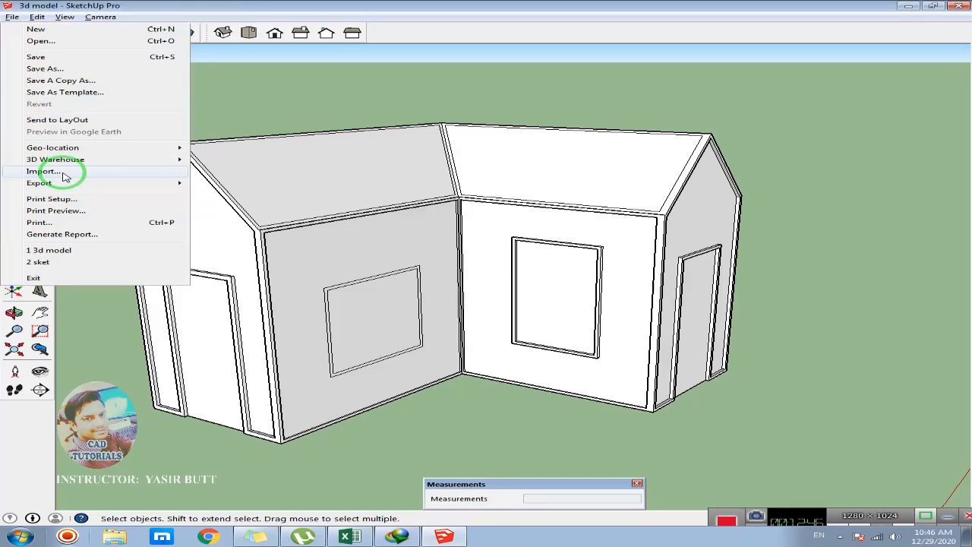
pyautogui.moveTo(431, 163); pyautogui.dragTo(370, 152)
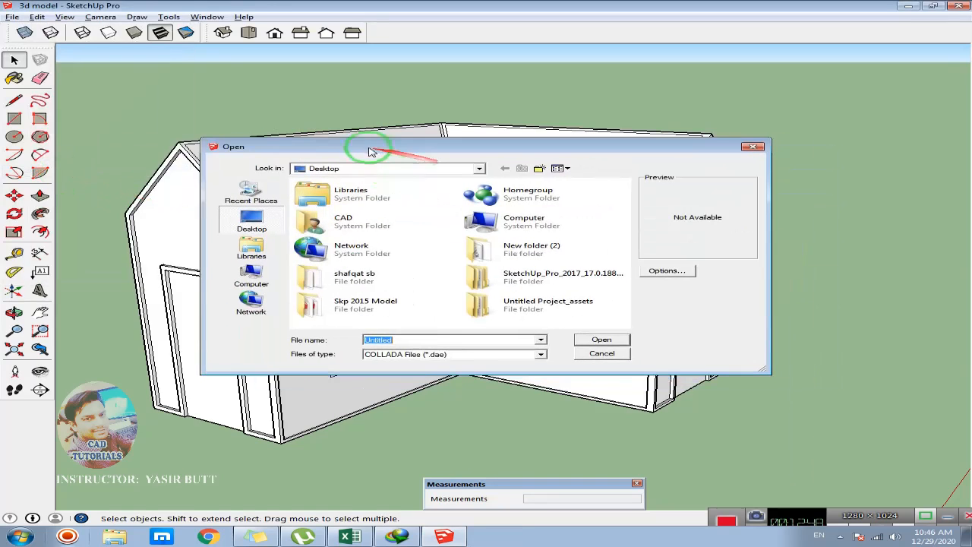
pyautogui.click(530, 278)
pyautogui.click(368, 308)
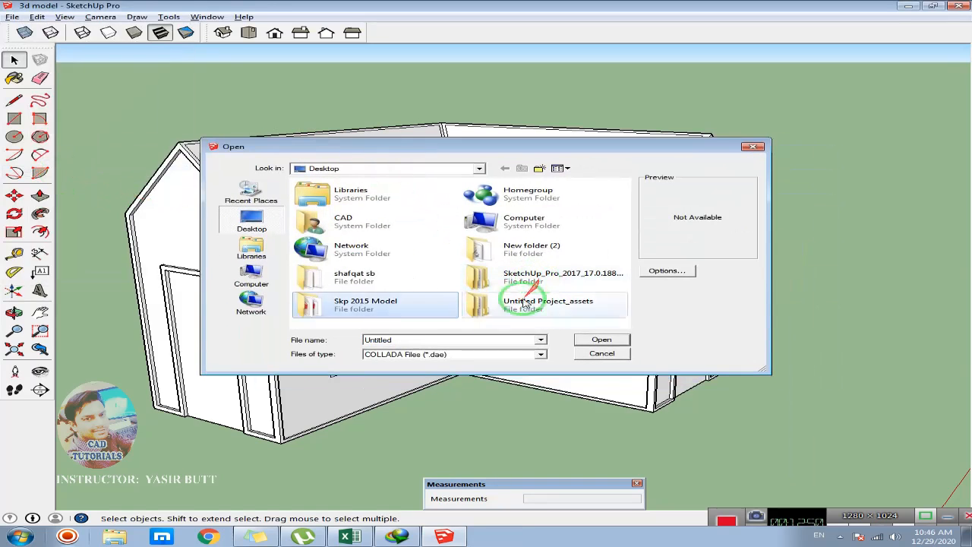
pyautogui.doubleClick(384, 308)
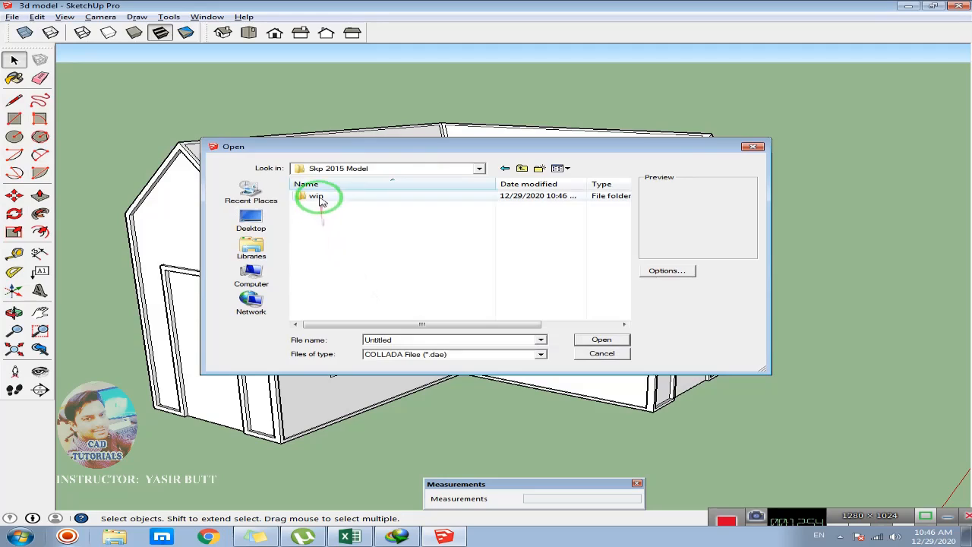
pyautogui.click(413, 355)
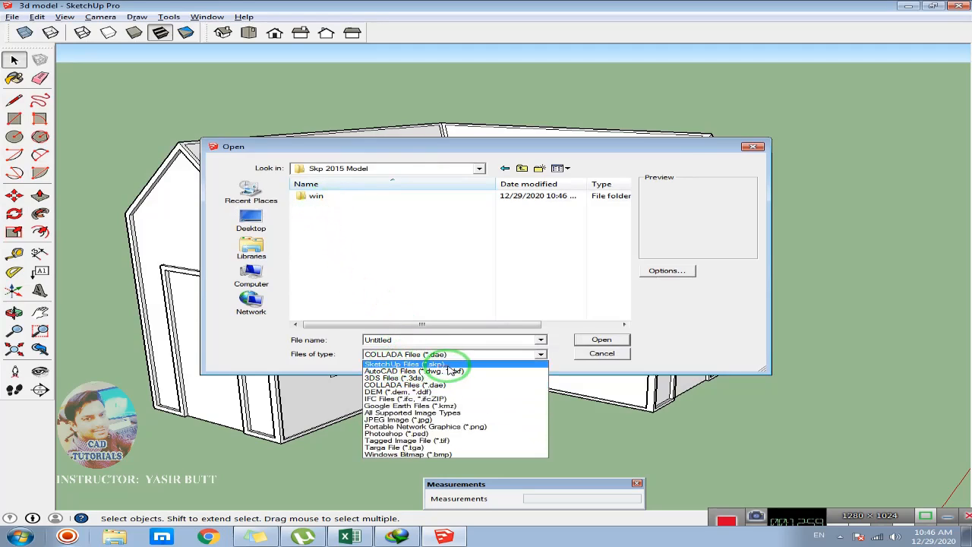
pyautogui.click(397, 364)
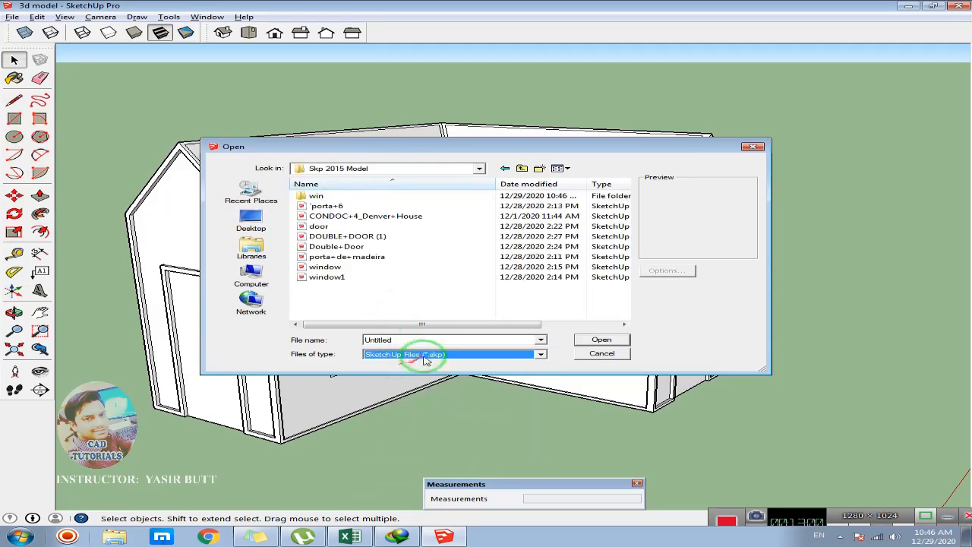
# - Preview the door models, import 'porta+6 and place it on the ground in front of the left wing's gable wall
pyautogui.click(334, 206)
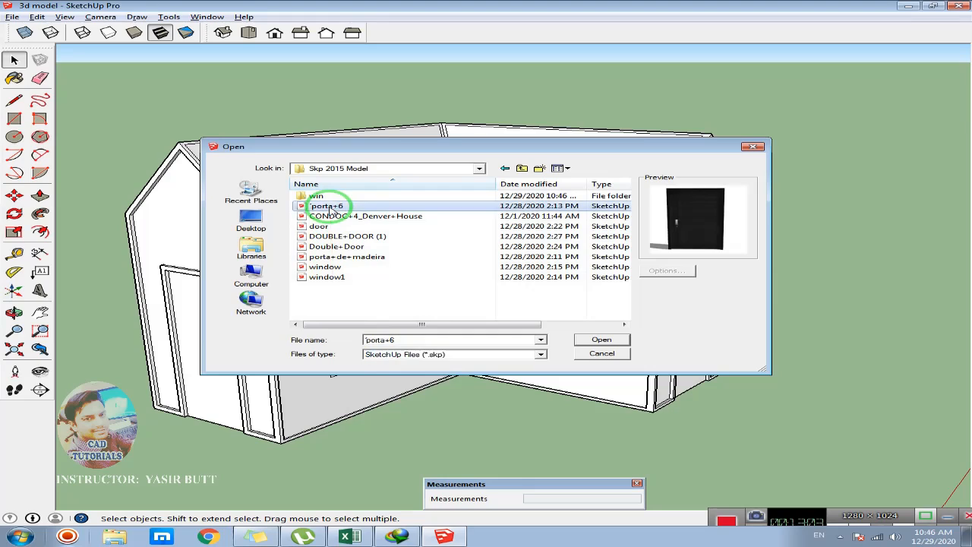
pyautogui.click(319, 215)
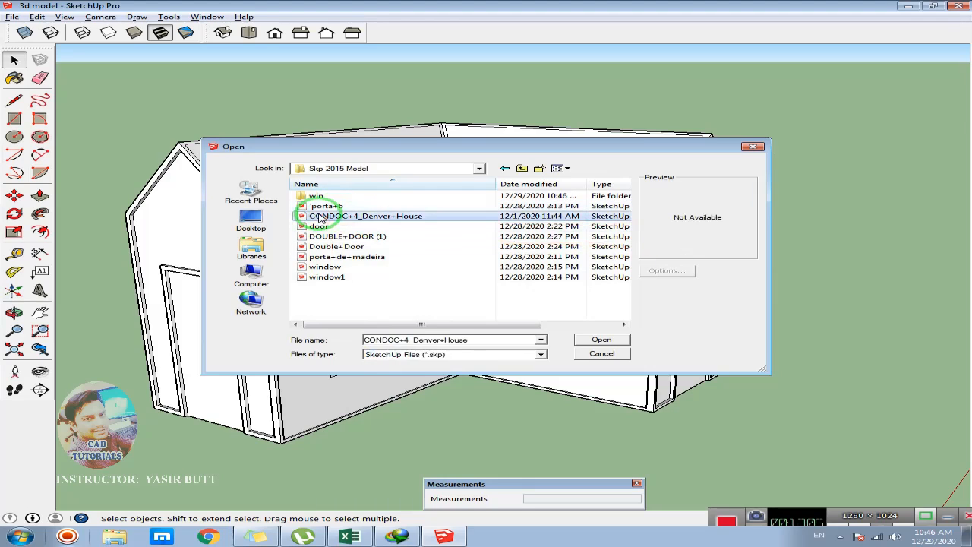
pyautogui.click(327, 227)
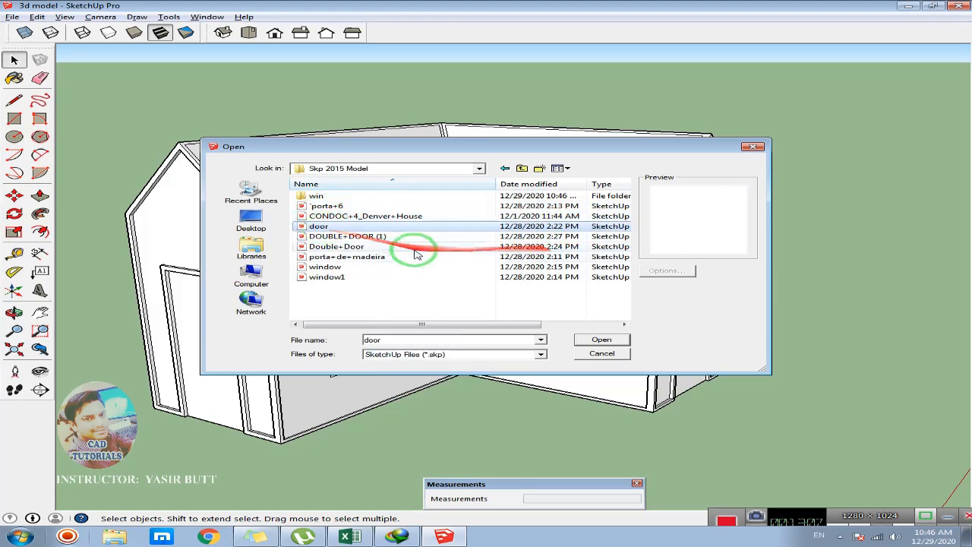
pyautogui.click(366, 245)
pyautogui.click(375, 237)
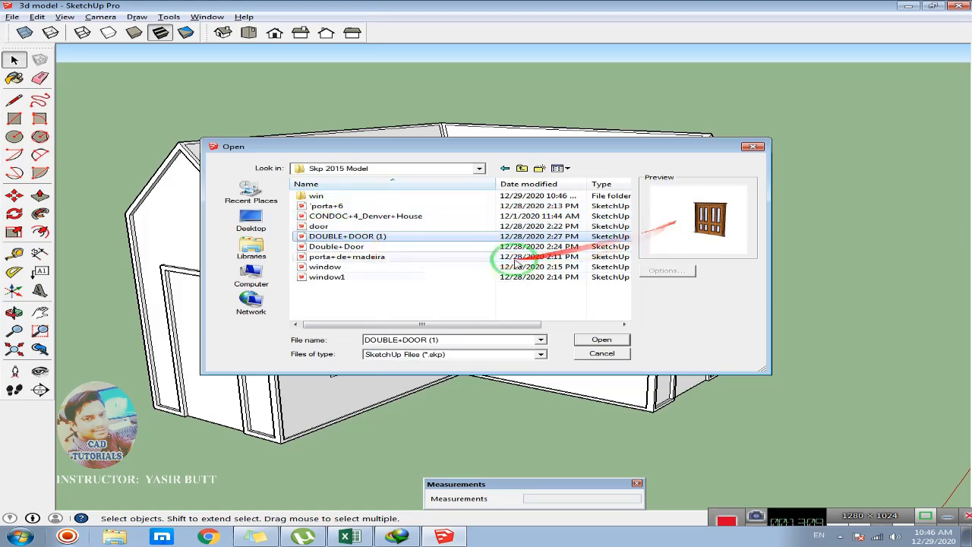
pyautogui.click(312, 205)
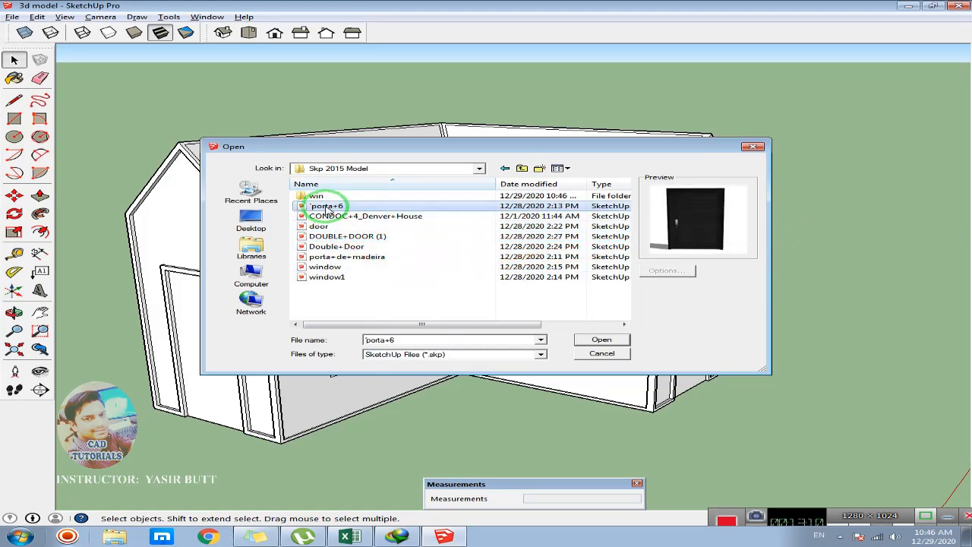
pyautogui.click(602, 339)
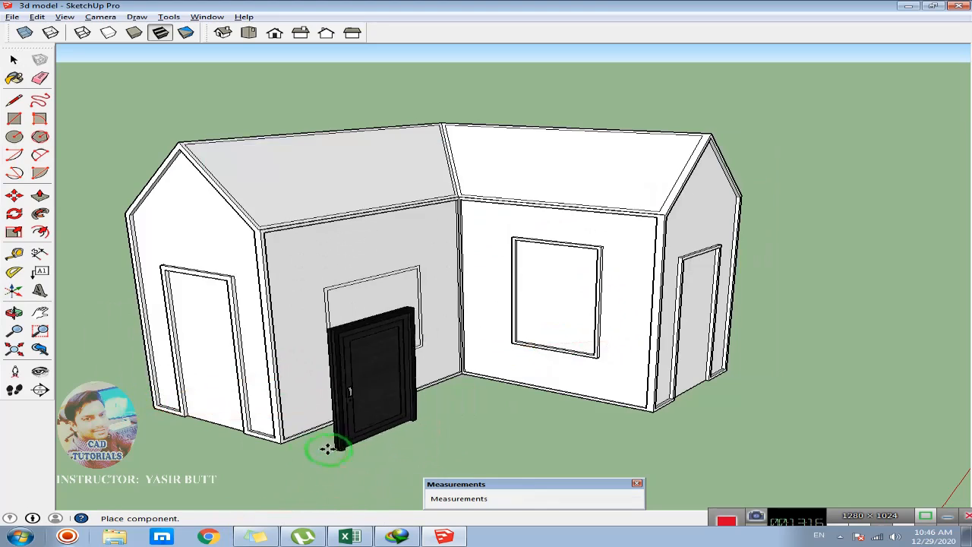
pyautogui.keyDown('shift'); pyautogui.moveTo(280, 448); pyautogui.dragTo(457, 387, button='middle'); pyautogui.keyUp('shift')
pyautogui.click(239, 463)
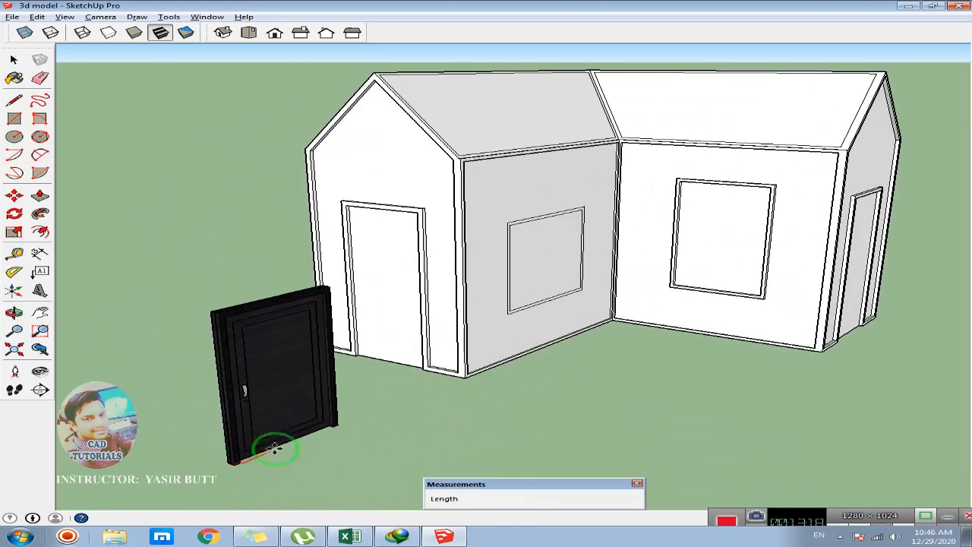
pyautogui.press('m')
pyautogui.scroll(2, 399, 344)
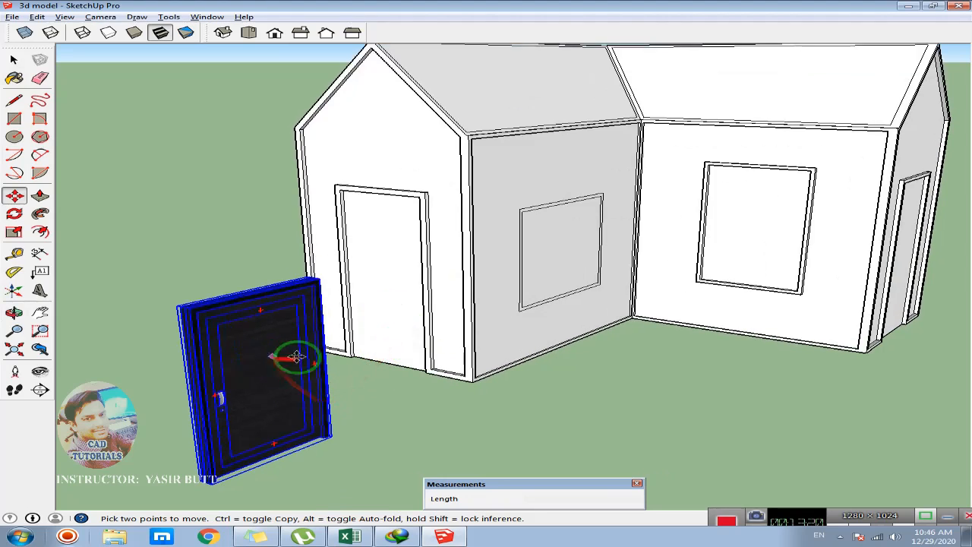
pyautogui.click(292, 412)
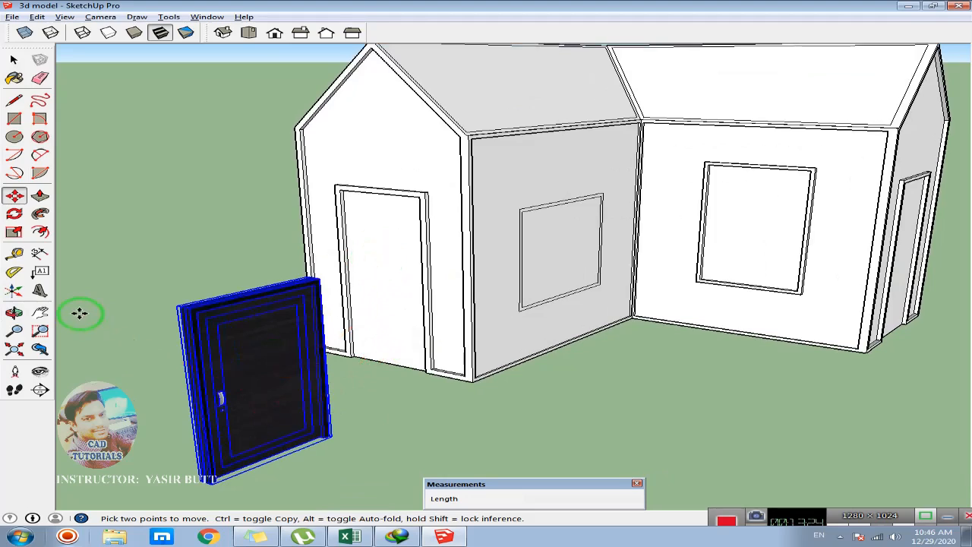
# - Rotate the imported door 90 degrees on the ground plane about its bottom corner, parallel to the left wing's gable wall
pyautogui.click(13, 214)
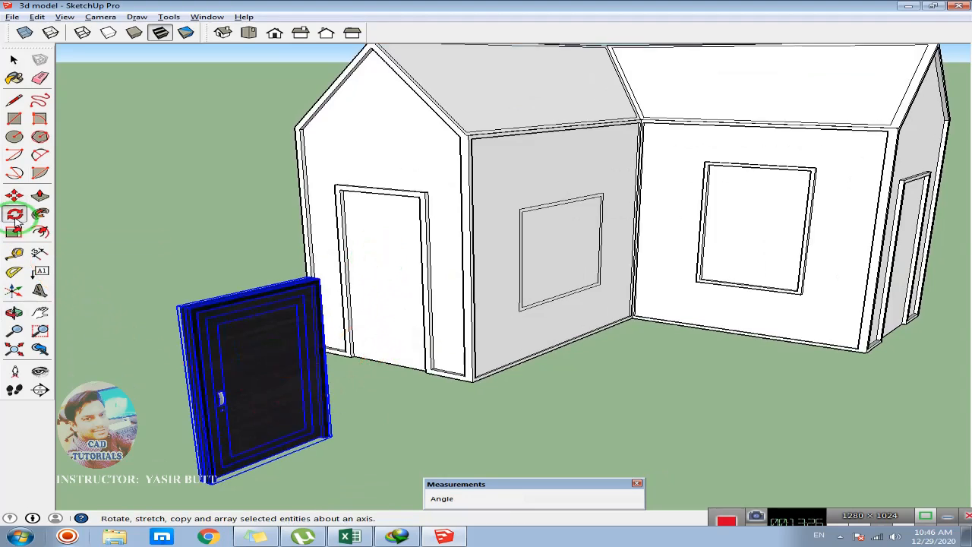
pyautogui.moveTo(208, 483); pyautogui.dragTo(297, 453)
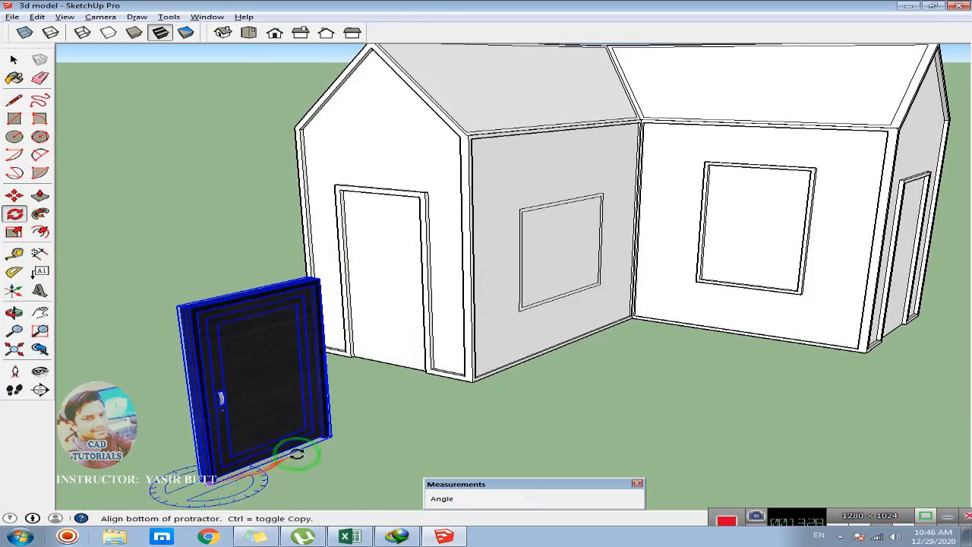
pyautogui.click(333, 432)
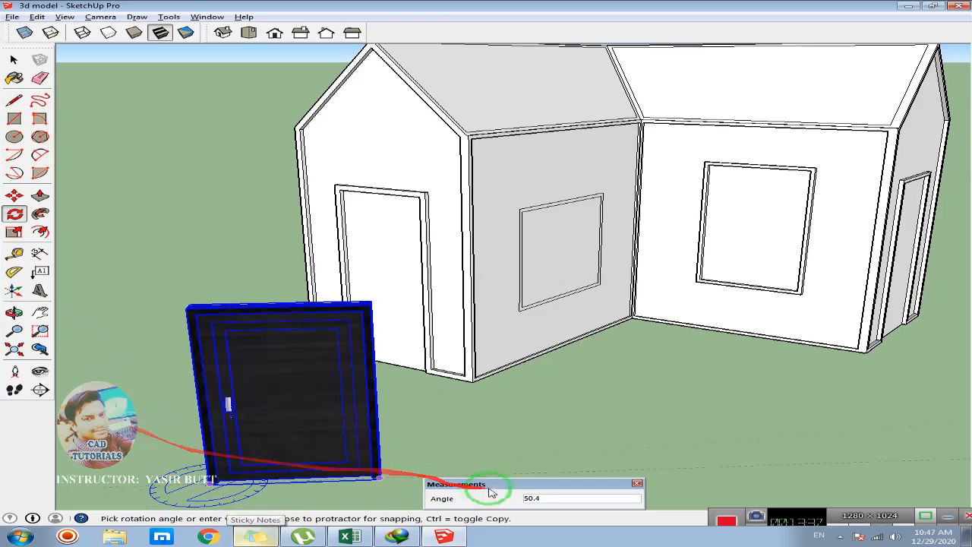
pyautogui.moveTo(412, 415); pyautogui.dragTo(510, 445, button='middle')
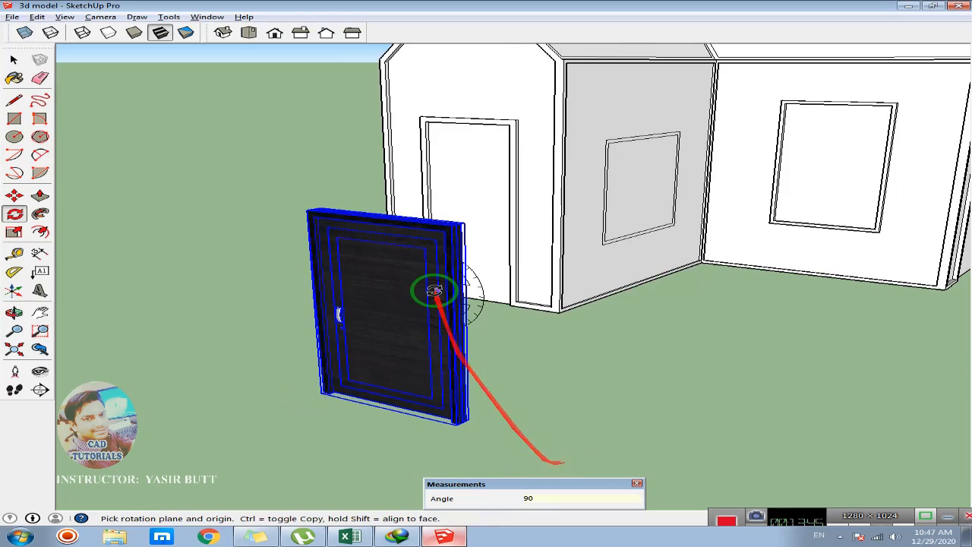
pyautogui.click(14, 59)
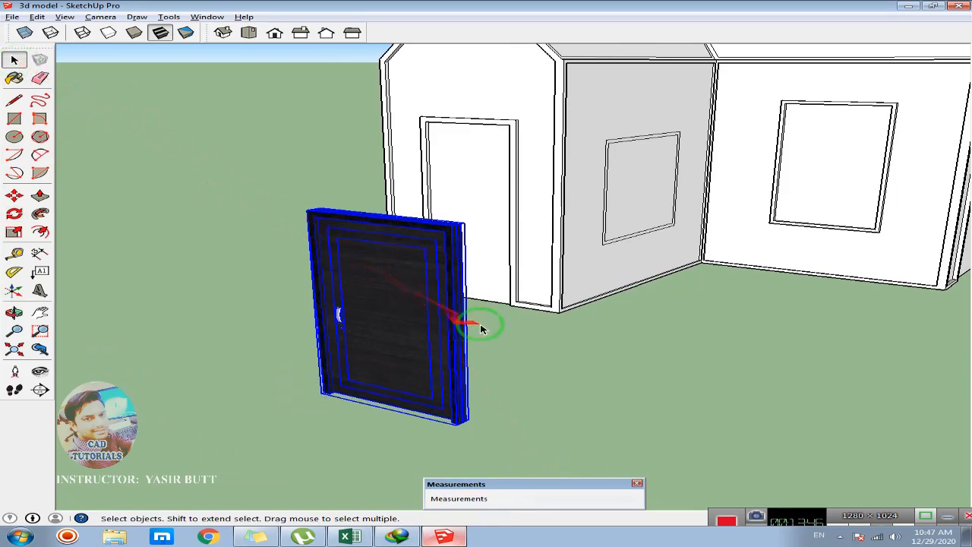
# - Move the imported door by its bottom corner onto the bottom corner of the doorway in the left wing's gable wall
pyautogui.moveTo(481, 326); pyautogui.dragTo(499, 304, button='middle')
pyautogui.scroll(3, 515, 294)
pyautogui.scroll(1, 514, 295)
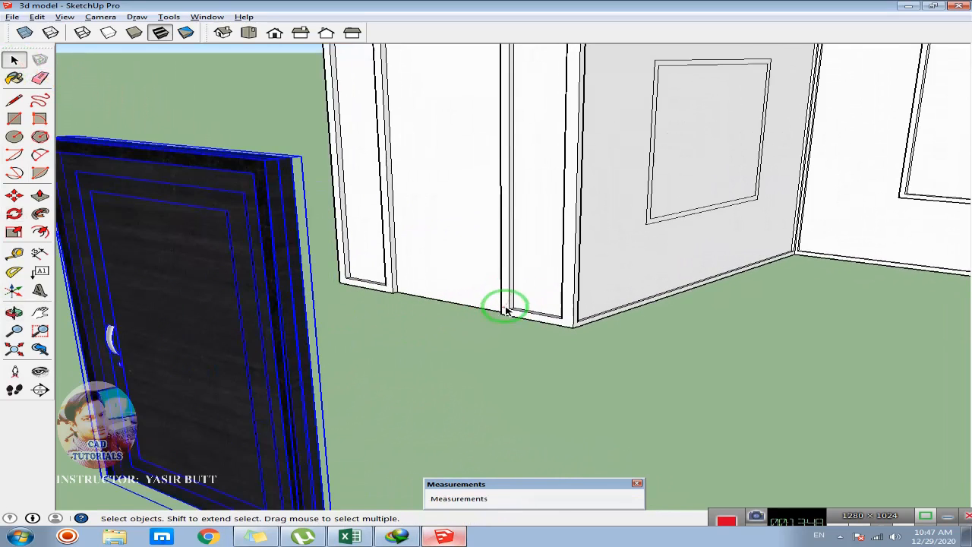
pyautogui.scroll(-1, 403, 350)
pyautogui.click(403, 363)
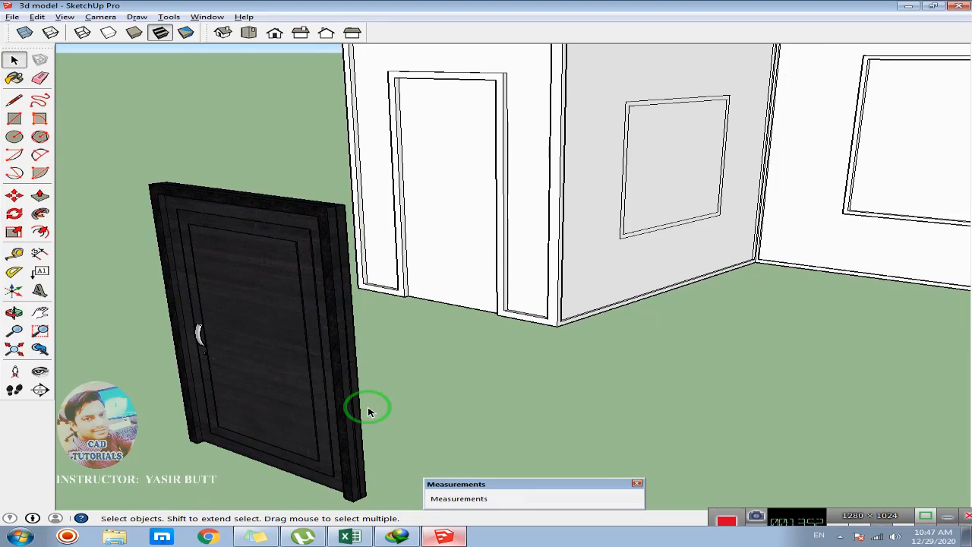
pyautogui.click(309, 247)
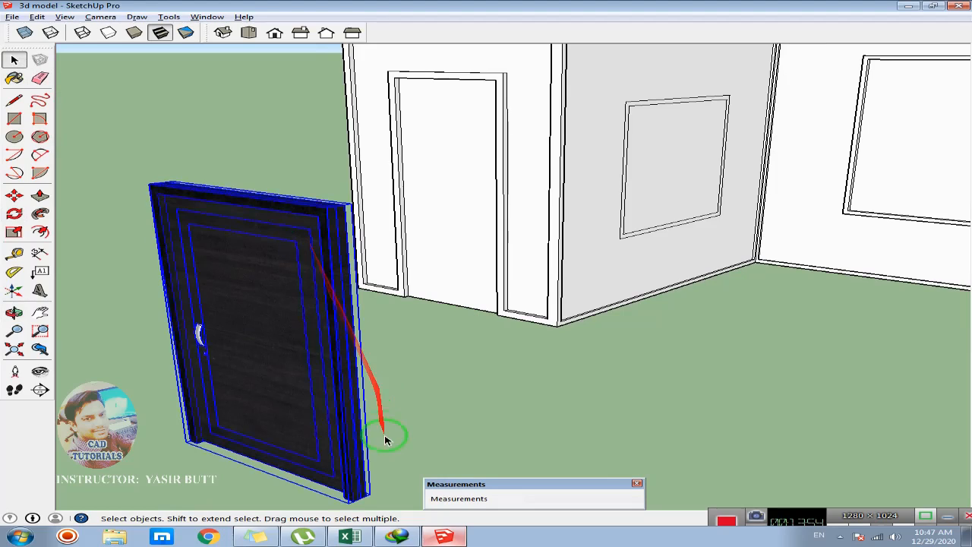
pyautogui.click(15, 197)
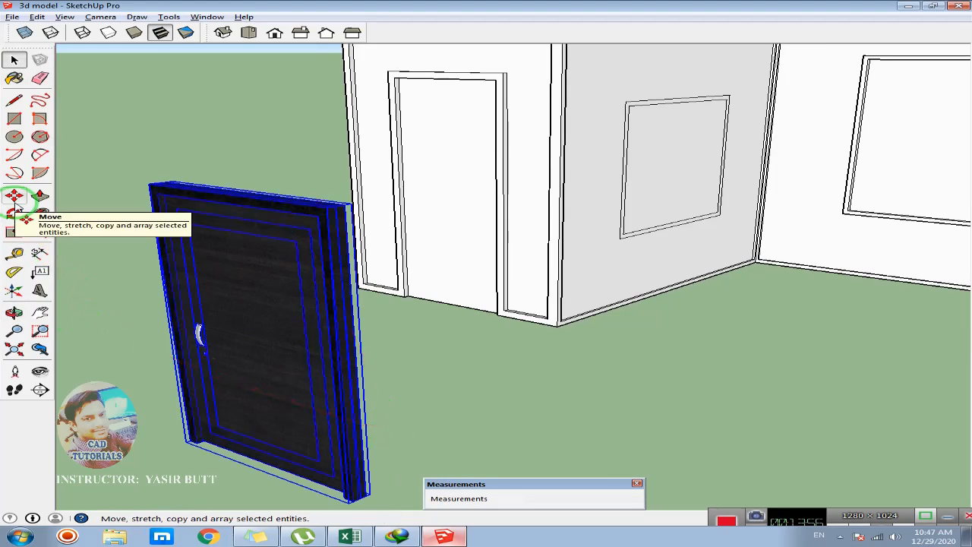
pyautogui.click(380, 502)
pyautogui.scroll(1, 381, 503)
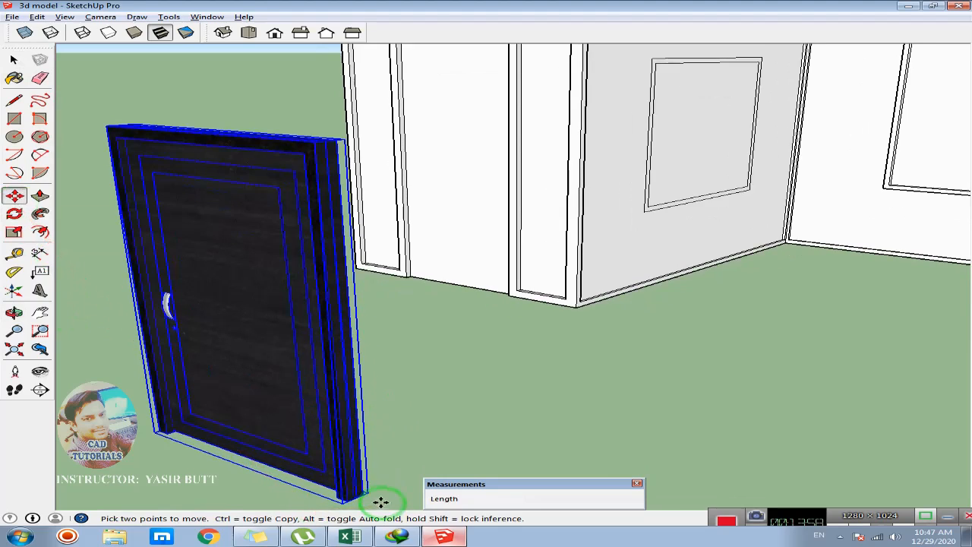
pyautogui.scroll(2, 364, 499)
pyautogui.scroll(-1, 360, 495)
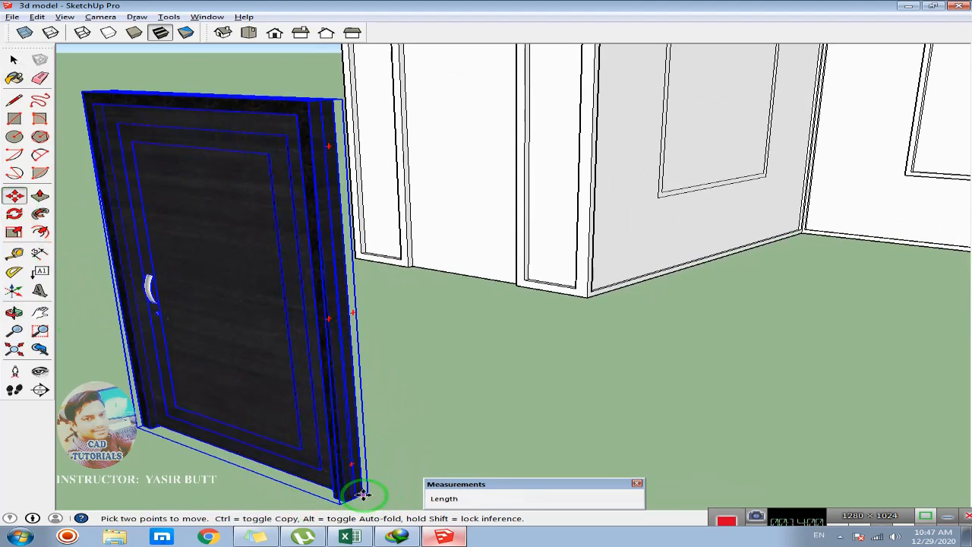
pyautogui.click(363, 496)
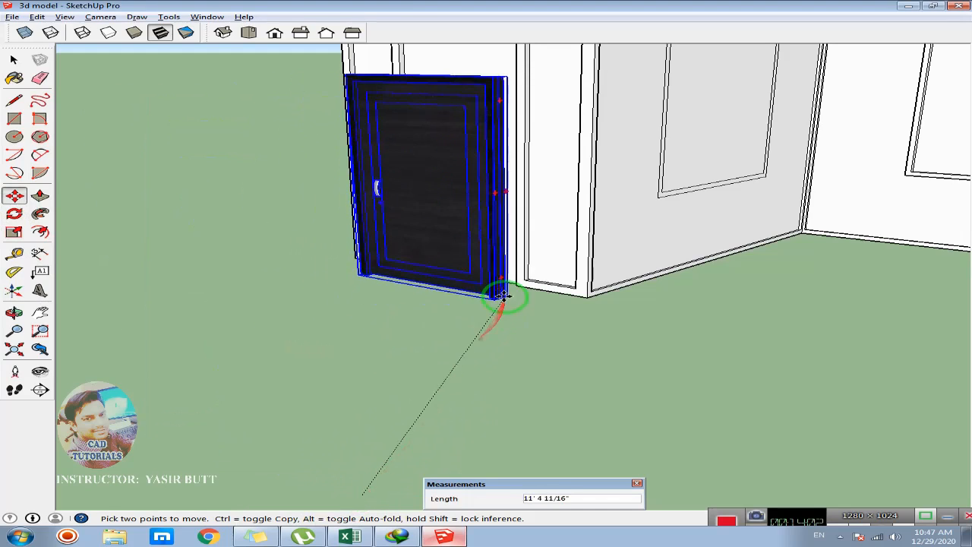
pyautogui.scroll(3, 510, 288)
pyautogui.scroll(2, 515, 282)
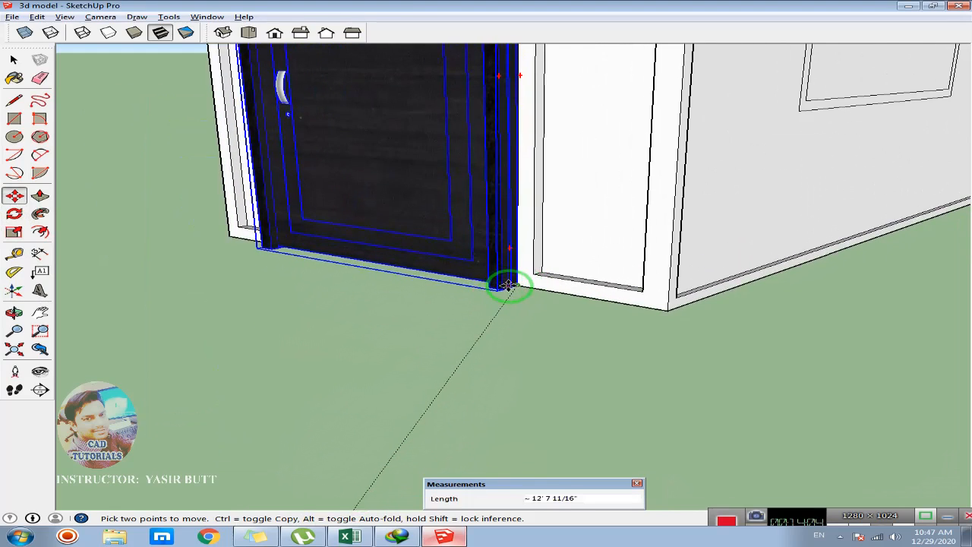
pyautogui.click(515, 286)
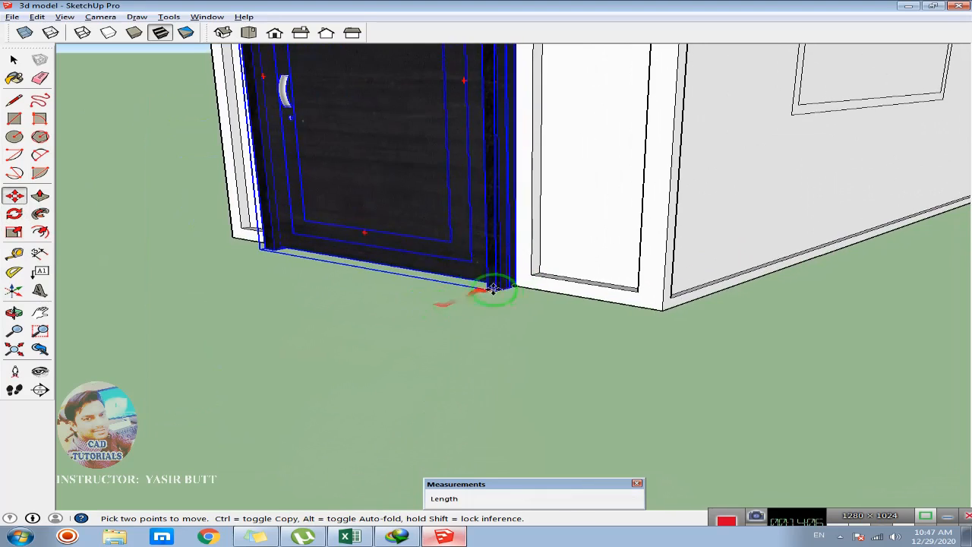
# - Move the door back into the wall, snapping its front bottom corner to the doorway's bottom corner
pyautogui.scroll(1, 502, 295)
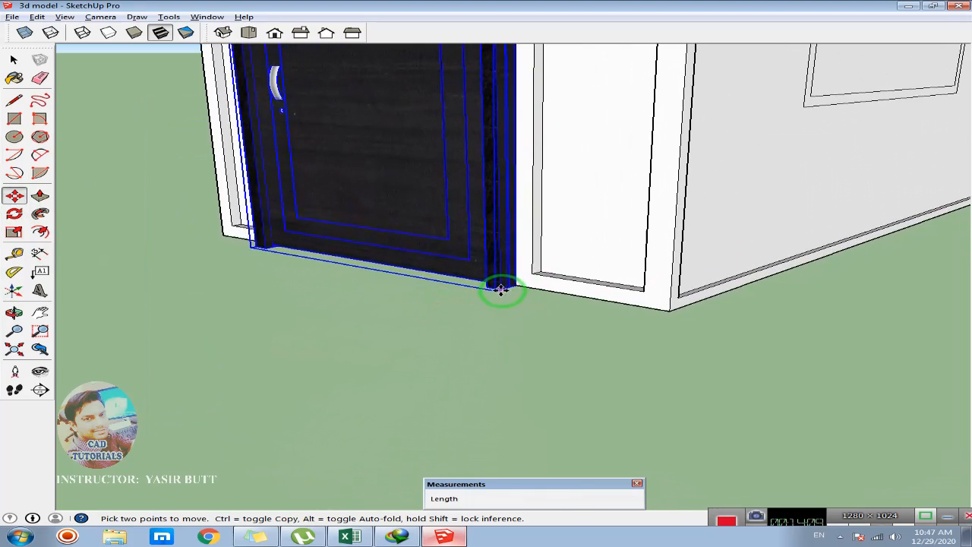
pyautogui.click(500, 289)
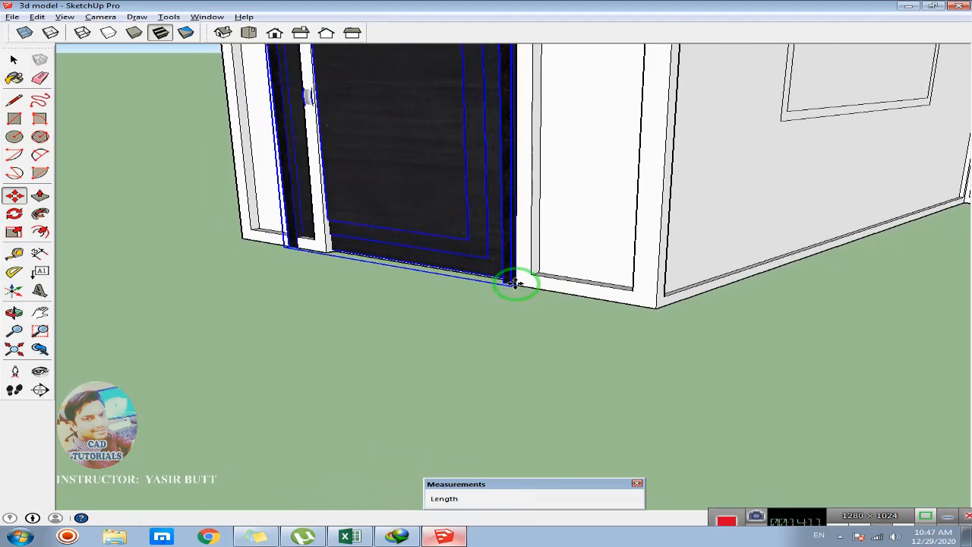
pyautogui.click(374, 298)
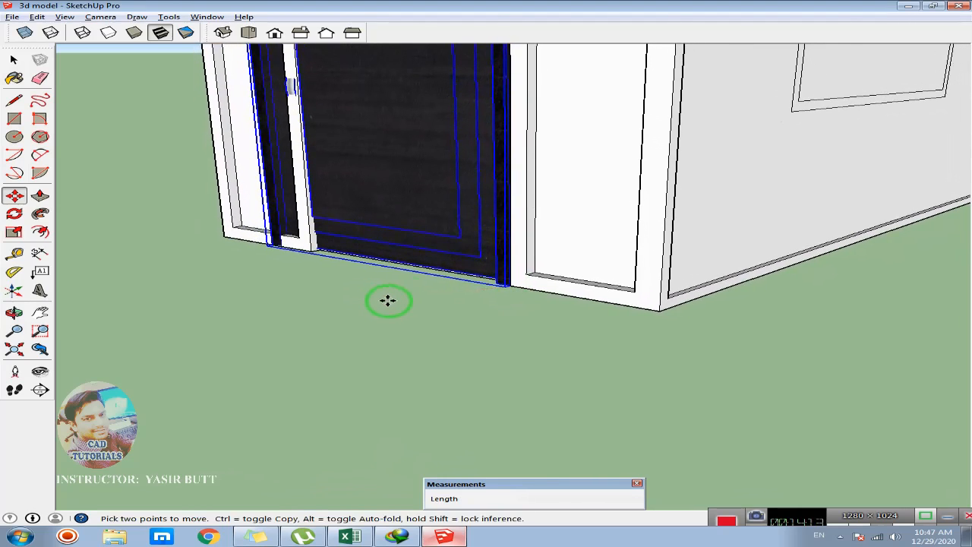
pyautogui.keyDown('shift'); pyautogui.moveTo(440, 225); pyautogui.dragTo(442, 382, button='middle'); pyautogui.keyUp('shift')
pyautogui.scroll(-1, 383, 300)
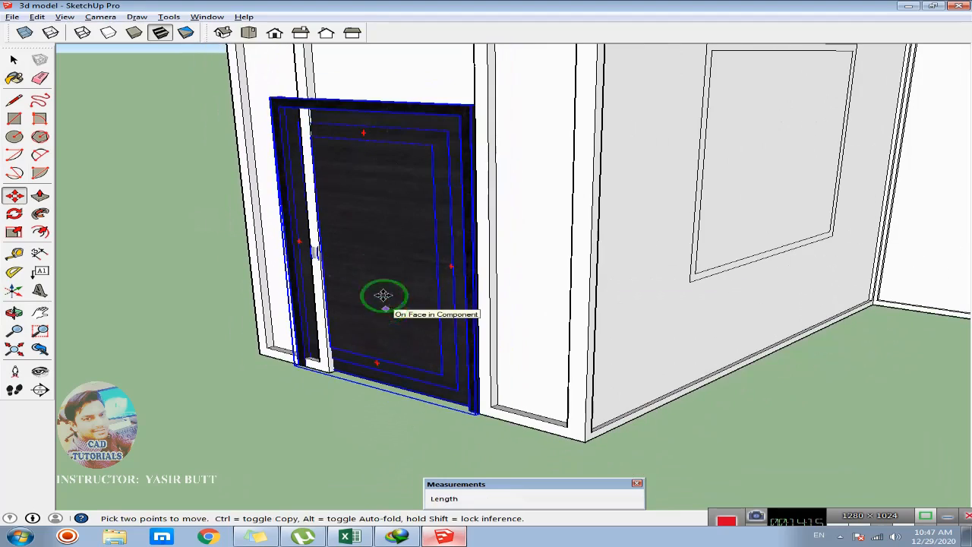
pyautogui.click(386, 260)
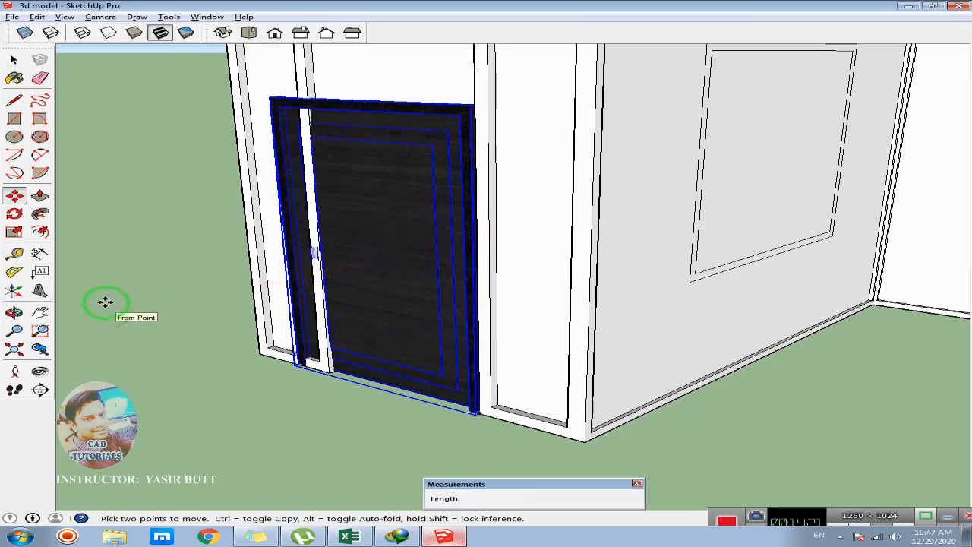
# - Scale the door along the red and green axes to about 0.81, 0.80 so its width fits the doorway
pyautogui.click(15, 233)
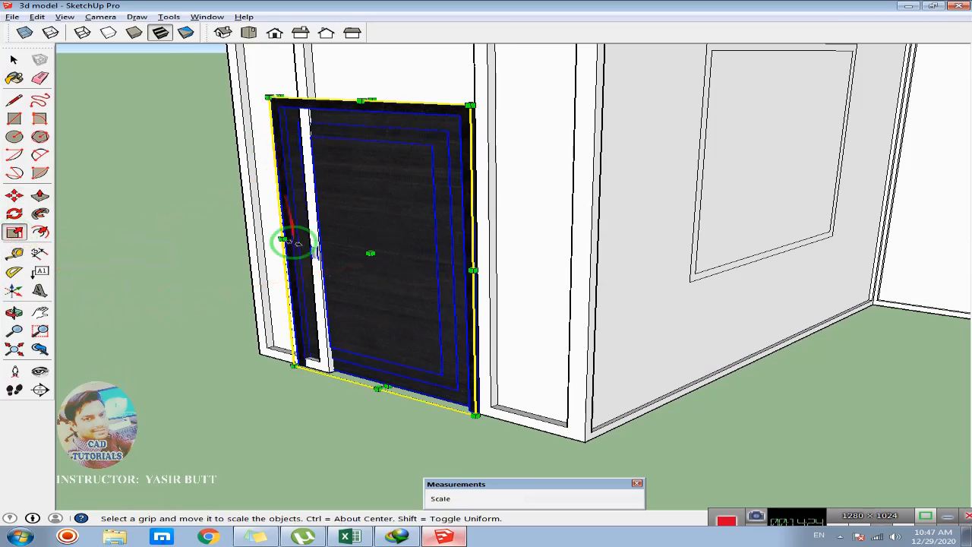
pyautogui.moveTo(295, 248); pyautogui.dragTo(302, 272, button='middle')
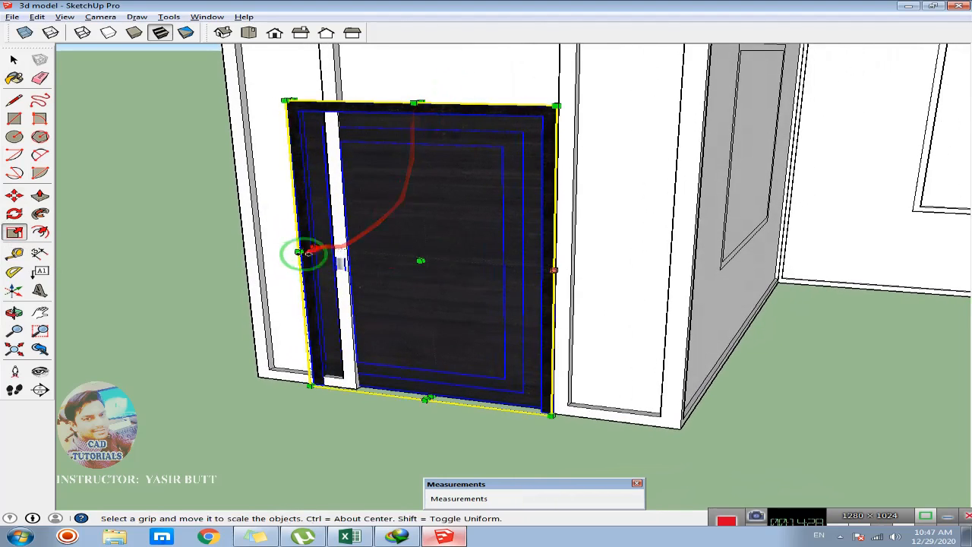
pyautogui.moveTo(299, 254); pyautogui.dragTo(351, 259)
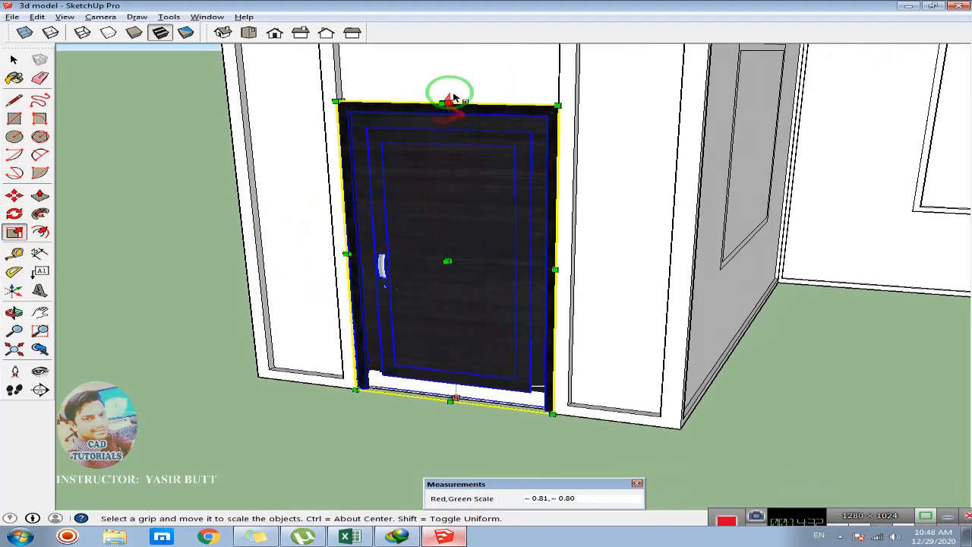
# - Scale the door's height up to the top of the doorway and deselect it
pyautogui.moveTo(457, 99); pyautogui.dragTo(461, 157, button='middle')
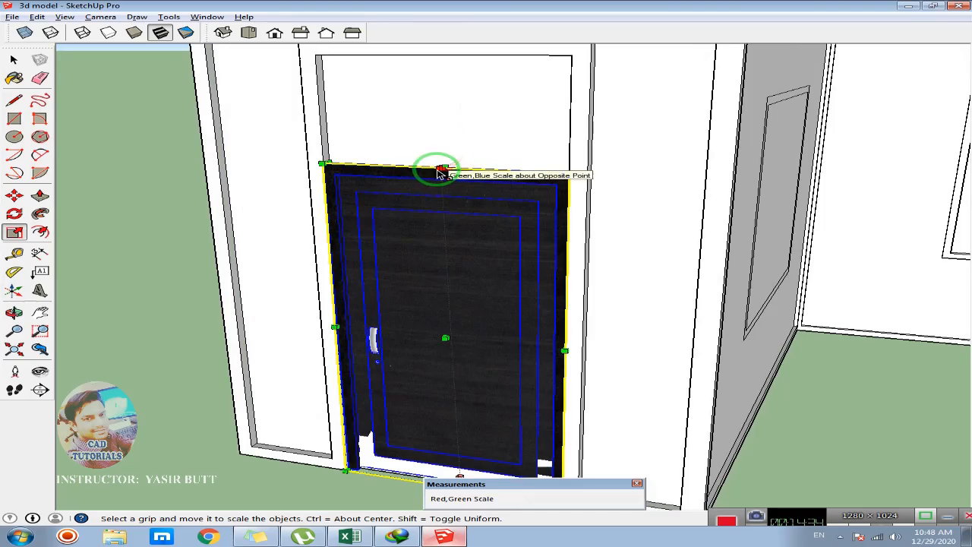
pyautogui.moveTo(442, 169); pyautogui.dragTo(440, 58)
pyautogui.scroll(-2, 439, 239)
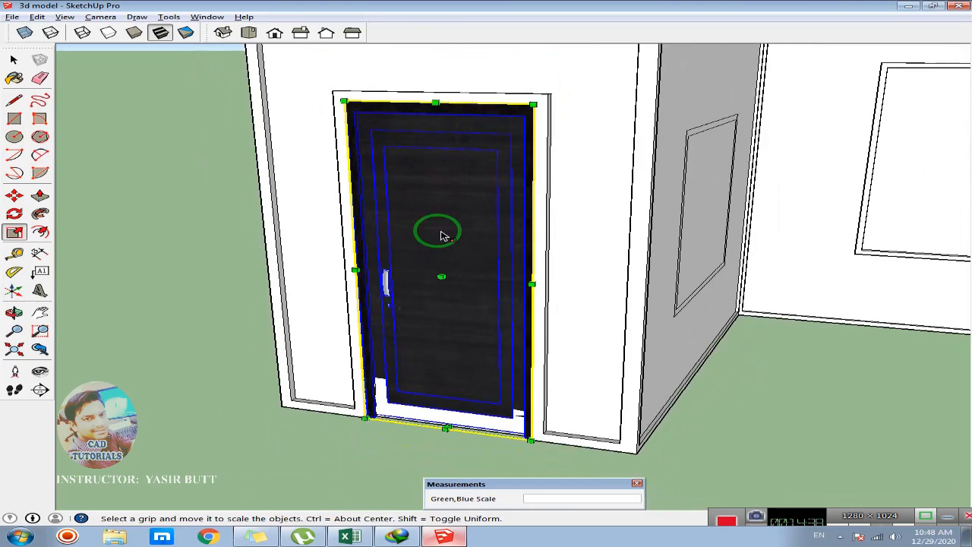
pyautogui.click(14, 60)
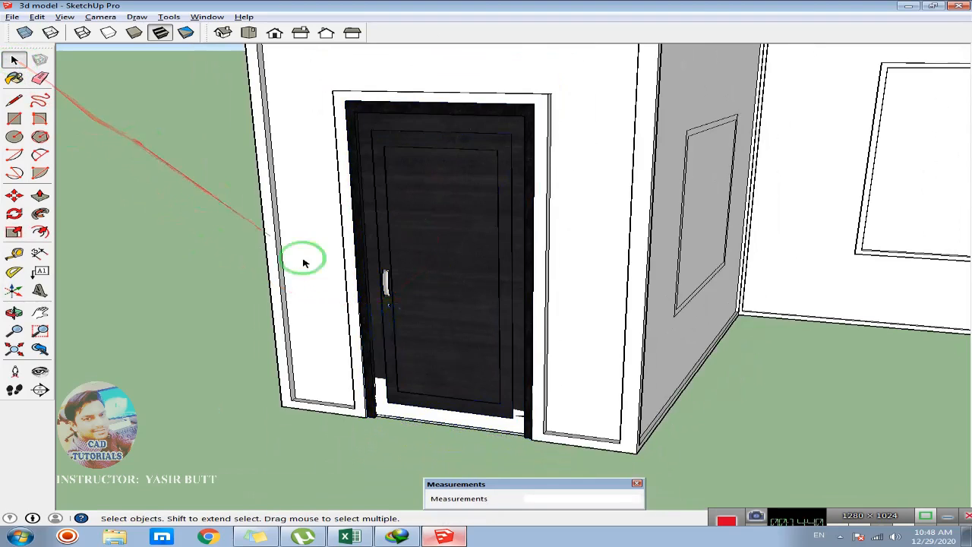
pyautogui.scroll(-2, 447, 362)
pyautogui.scroll(3, 463, 372)
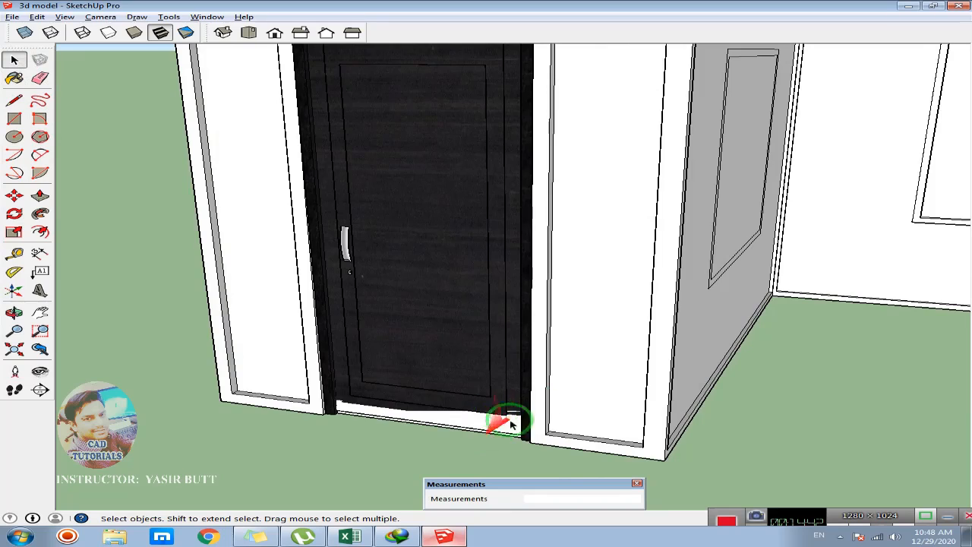
pyautogui.scroll(-2, 471, 335)
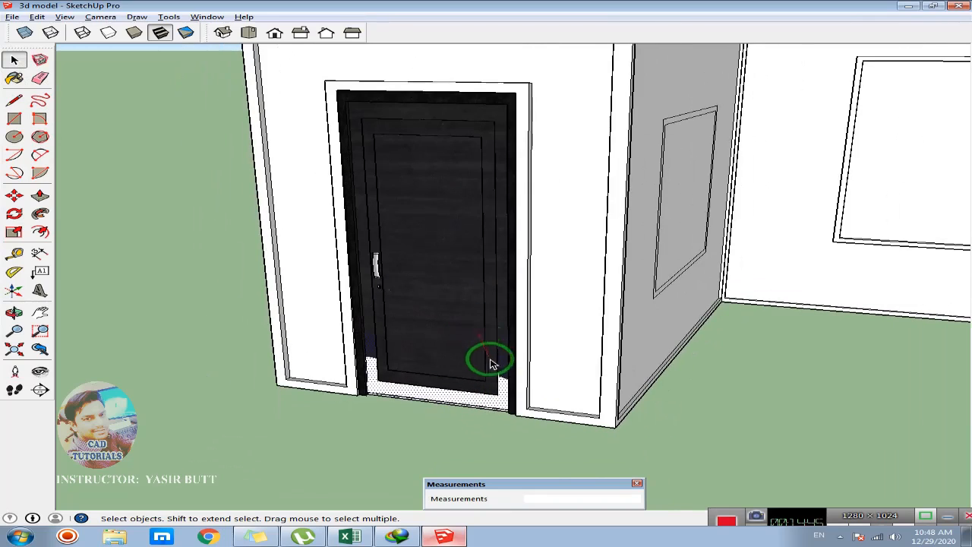
pyautogui.doubleClick(423, 152)
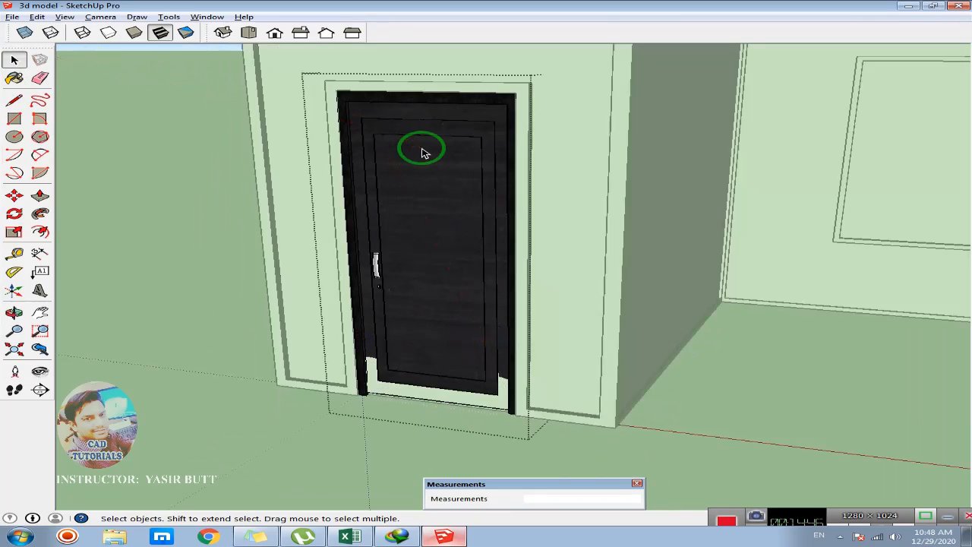
pyautogui.click(212, 241)
# - Move the door by its bottom corner about 4 1/4" outward from the gable wall
pyautogui.click(488, 205)
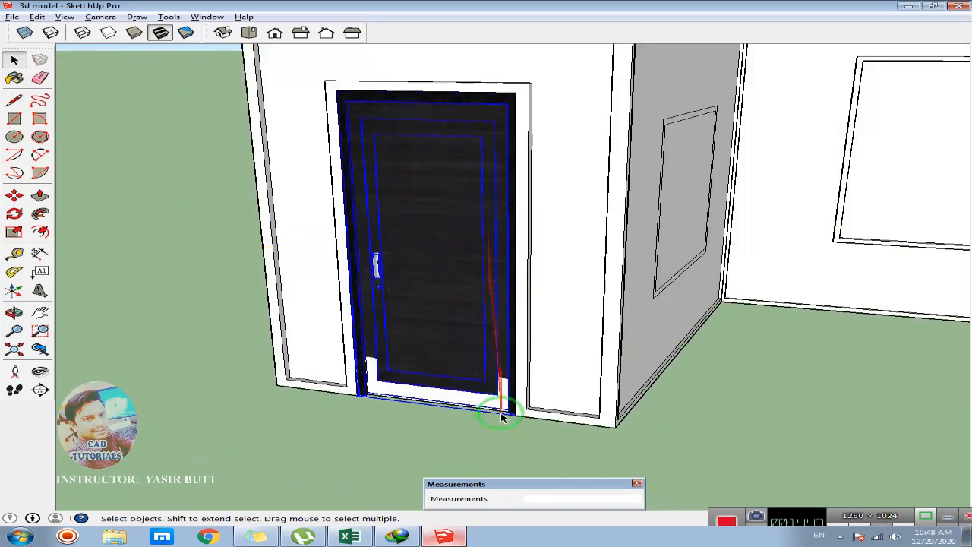
pyautogui.moveTo(497, 385); pyautogui.dragTo(445, 384, button='middle')
pyautogui.click(15, 196)
pyautogui.scroll(1, 432, 447)
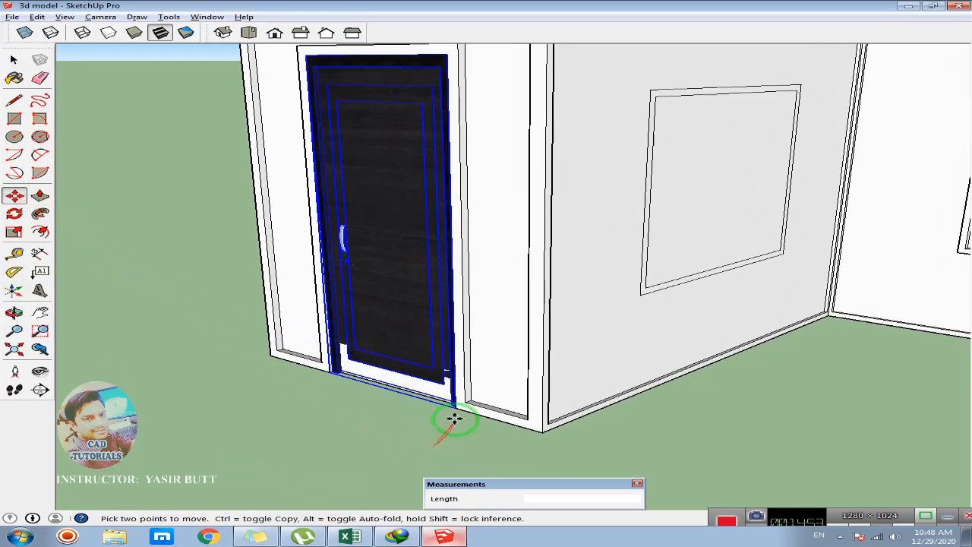
pyautogui.click(453, 406)
pyautogui.press('Escape')
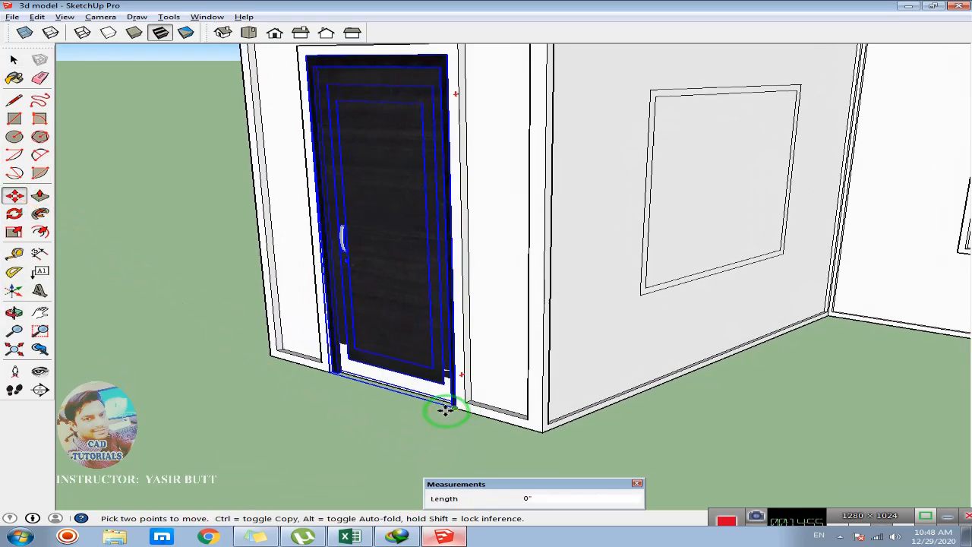
pyautogui.click(453, 406)
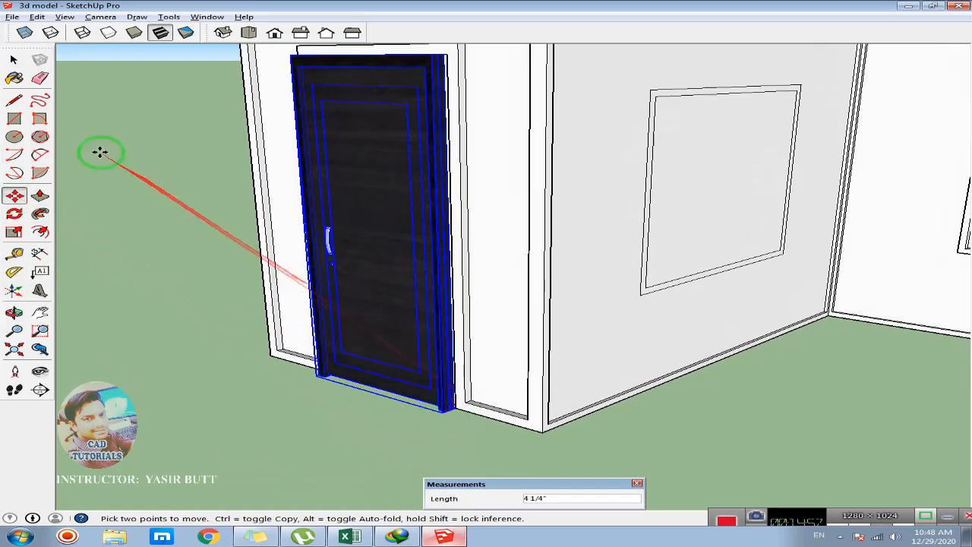
# - Move the door by its top corner about 15/16" back towards the gable wall and deselect it
pyautogui.scroll(-1, 354, 184)
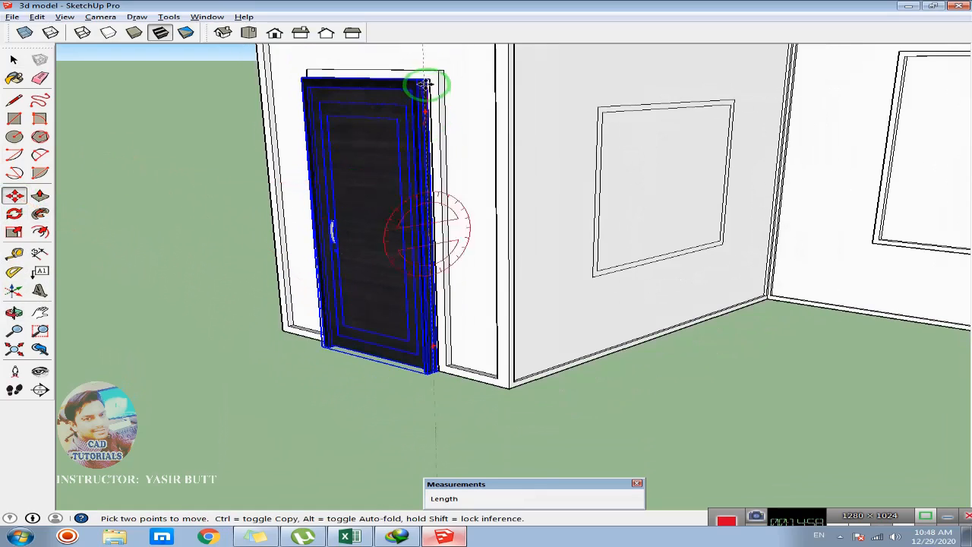
pyautogui.scroll(2, 430, 80)
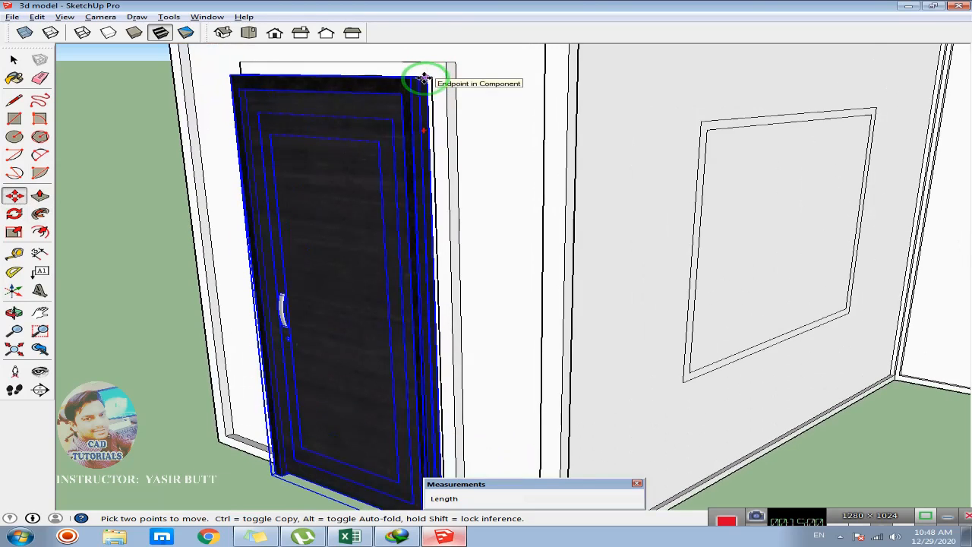
pyautogui.click(411, 79)
pyautogui.click(412, 79)
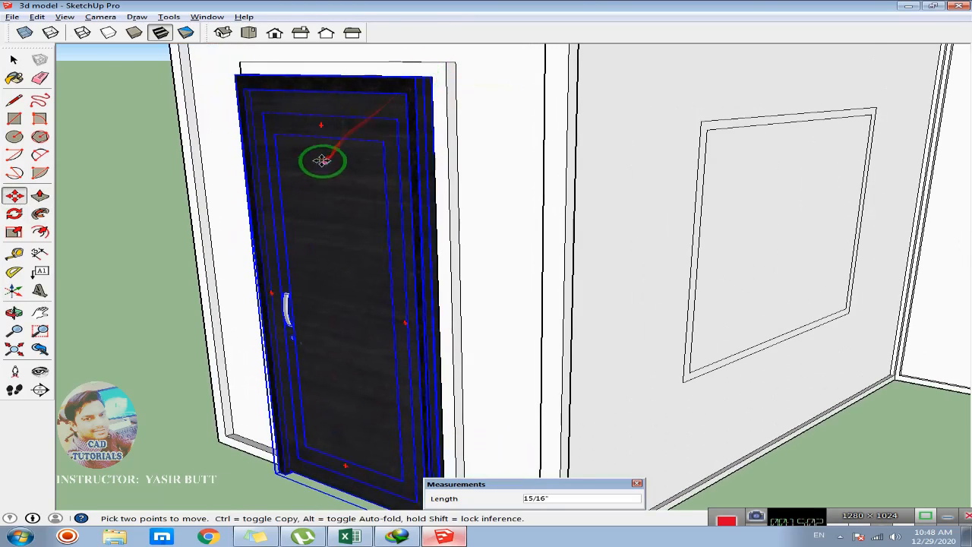
pyautogui.click(13, 60)
pyautogui.scroll(-3, 245, 245)
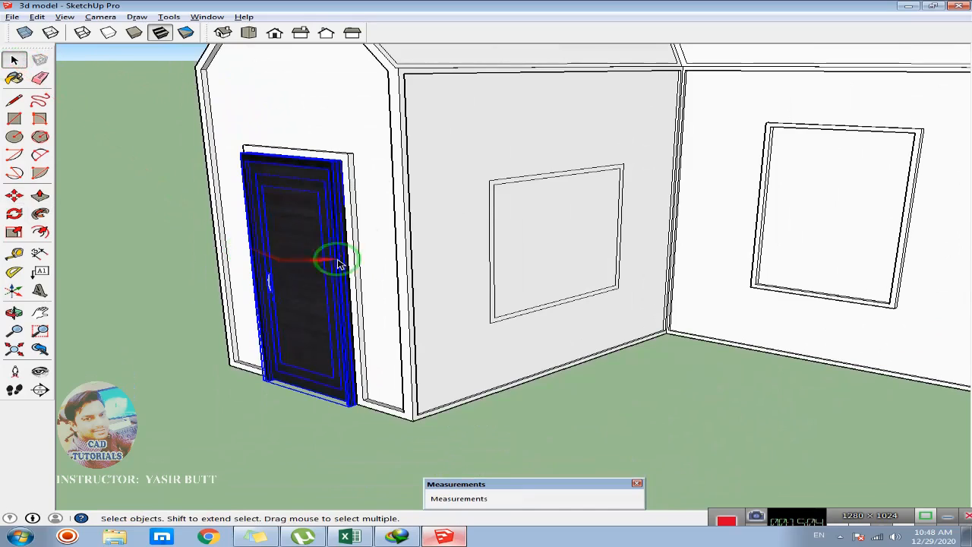
pyautogui.moveTo(245, 152); pyautogui.dragTo(343, 308, button='middle')
pyautogui.click(180, 312)
# - Scale the door along the green and blue axes to about 0.27, 1.03 to thin it and reach the top of the frame
pyautogui.scroll(-1, 358, 340)
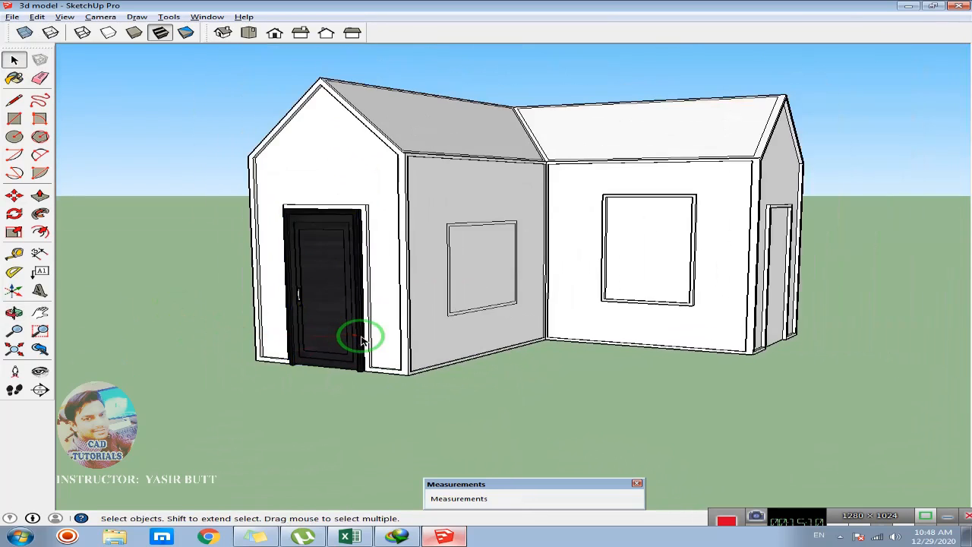
pyautogui.scroll(2, 362, 339)
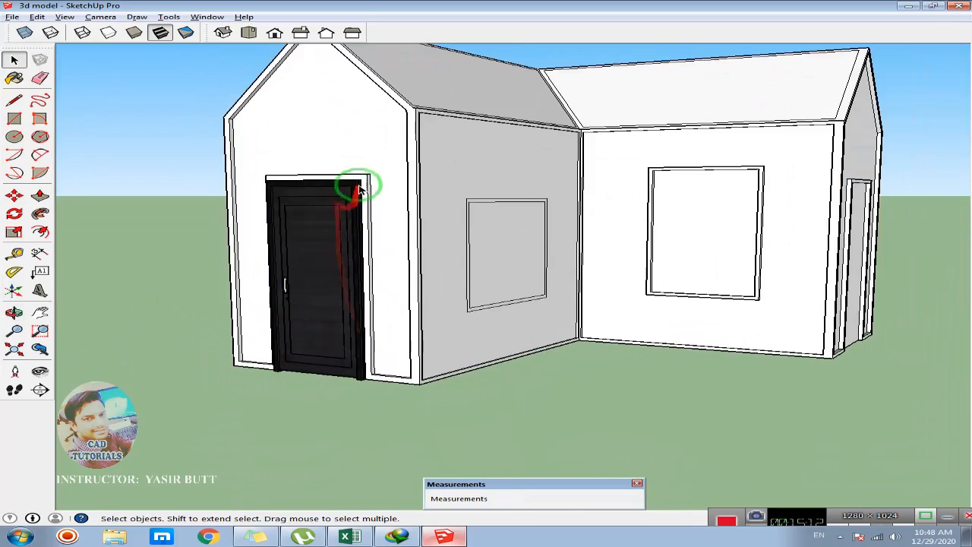
pyautogui.scroll(2, 343, 253)
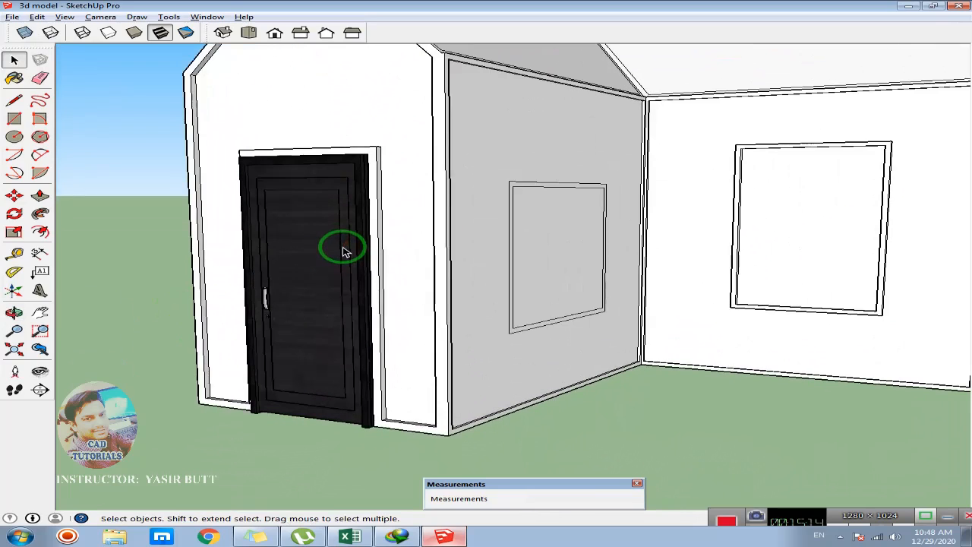
pyautogui.click(368, 167)
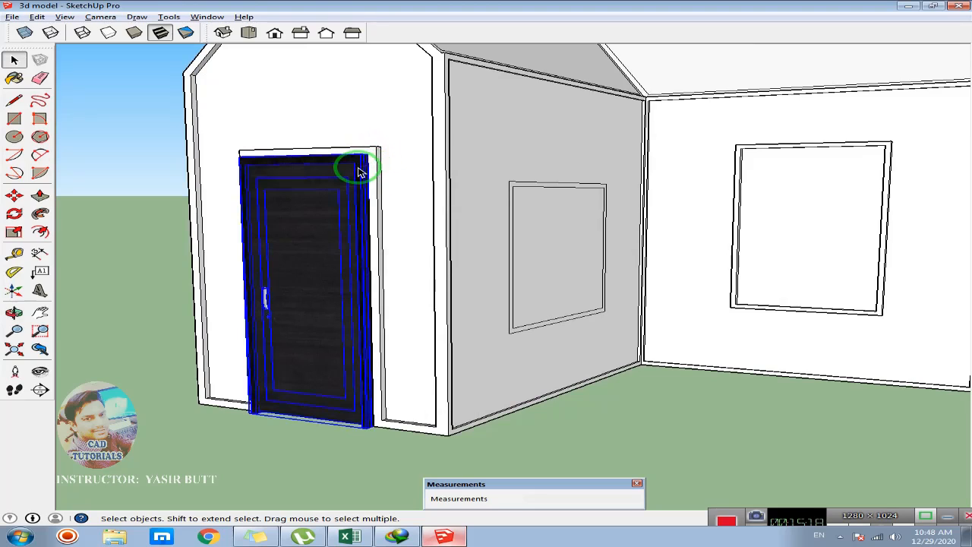
pyautogui.click(14, 231)
pyautogui.click(299, 157)
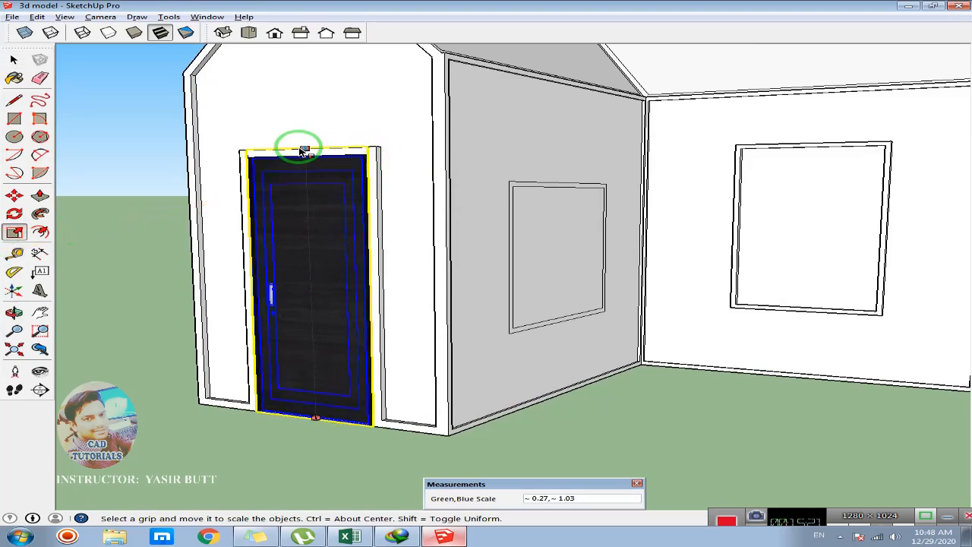
# - Widen the door on both sides to the outer edges of the doorway frame, scaling the first side to about 1.06, and deselect it
pyautogui.click(370, 289)
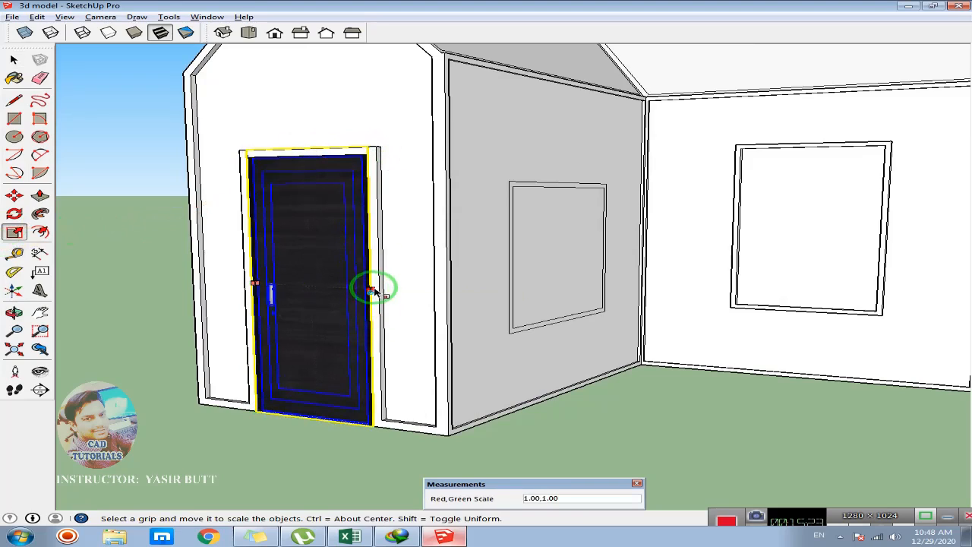
pyautogui.click(379, 289)
pyautogui.click(244, 284)
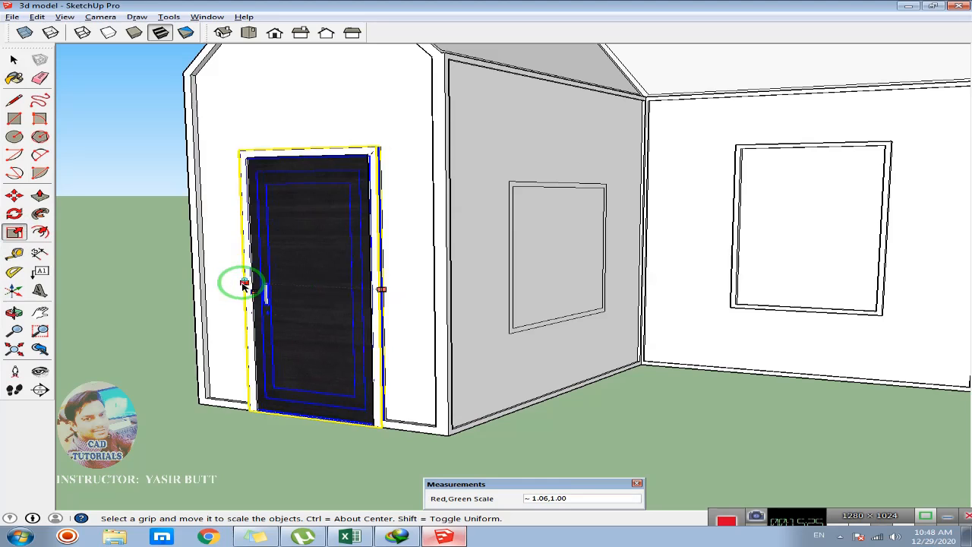
pyautogui.click(244, 286)
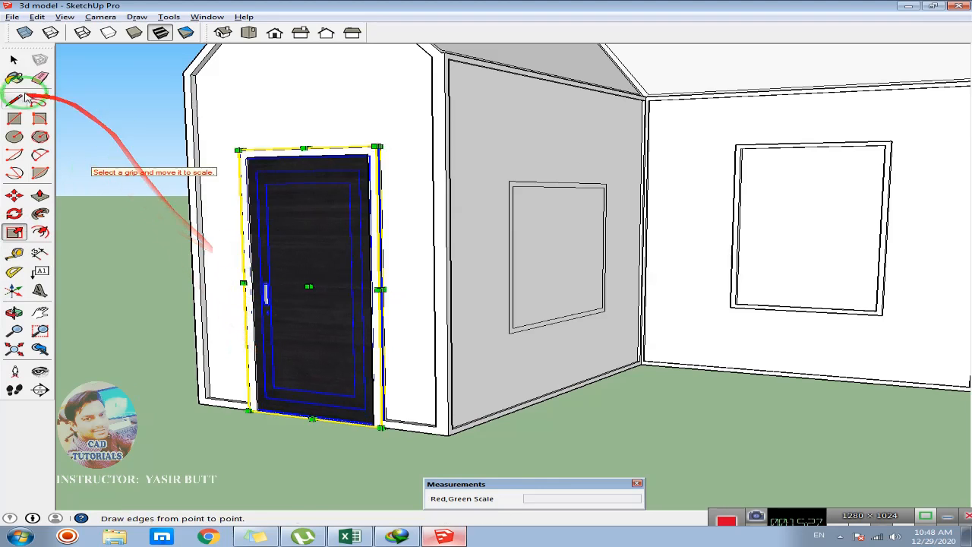
pyautogui.click(14, 59)
pyautogui.click(106, 118)
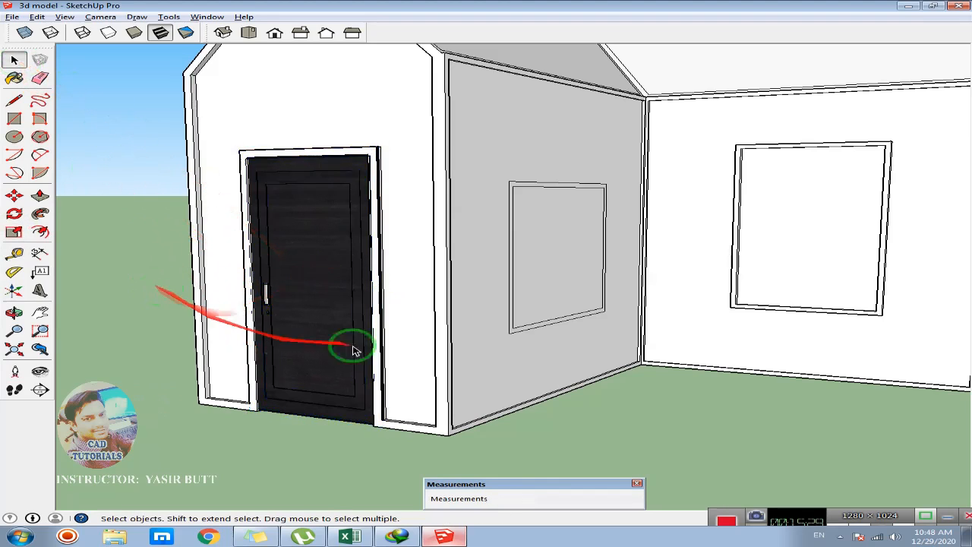
# - Examine the fitted door in the gable wall up close and the window openings on the adjoining walls
pyautogui.scroll(-3, 369, 332)
pyautogui.scroll(4, 326, 320)
pyautogui.scroll(-1, 297, 289)
pyautogui.scroll(-3, 327, 300)
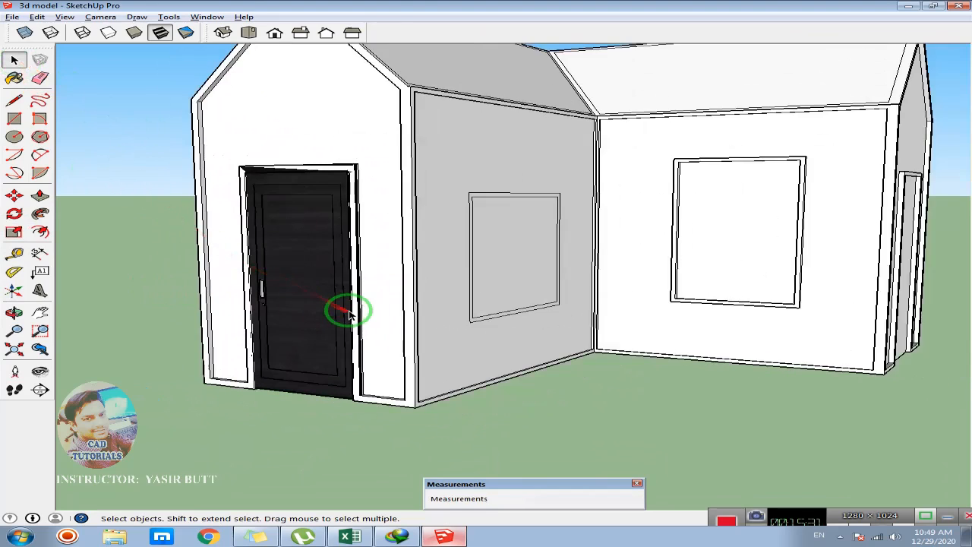
pyautogui.scroll(3, 349, 310)
pyautogui.scroll(1, 338, 298)
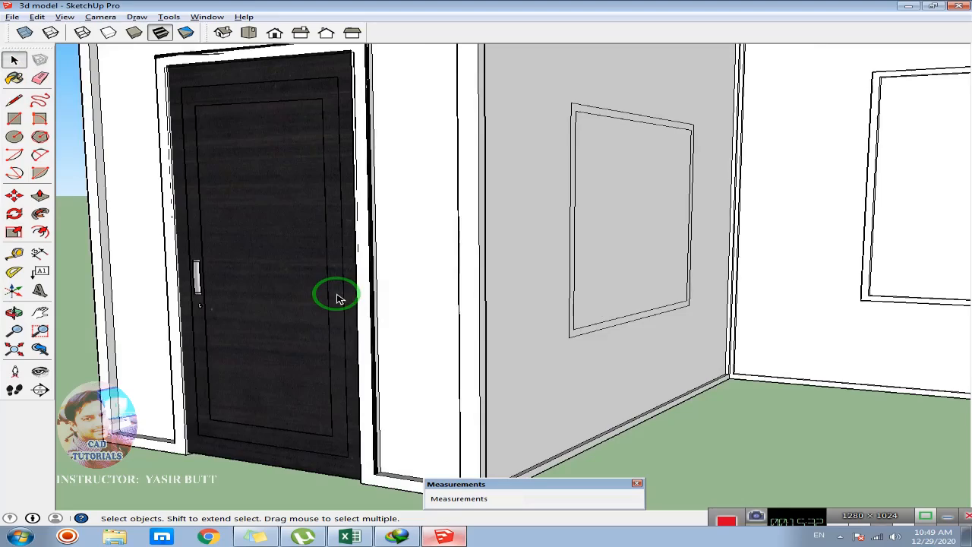
pyautogui.scroll(-3, 336, 296)
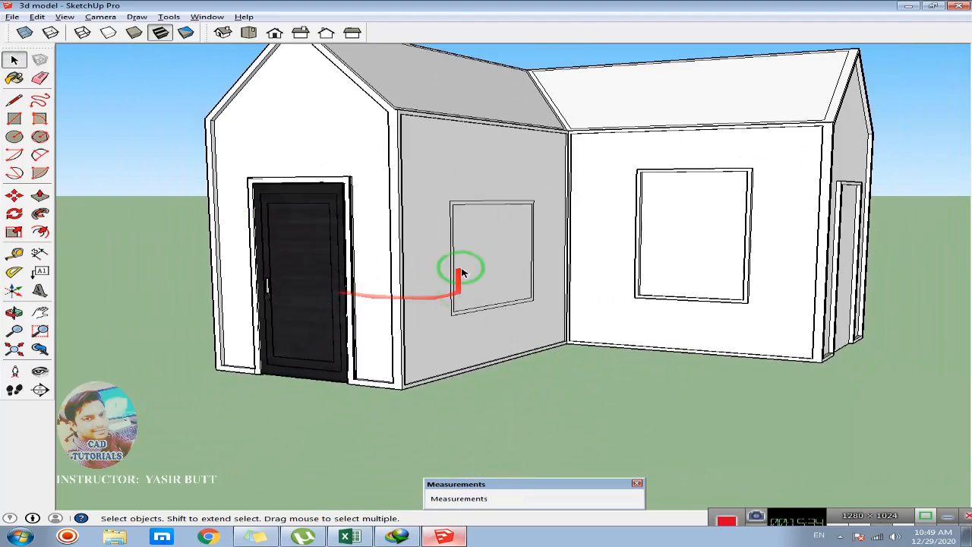
pyautogui.scroll(-1, 458, 282)
pyautogui.scroll(2, 453, 288)
pyautogui.scroll(-1, 477, 284)
pyautogui.moveTo(475, 283)
pyautogui.mouseDown(button='middle')
pyautogui.moveTo(430, 275)
pyautogui.moveTo(340, 329)
pyautogui.mouseUp(button='middle')
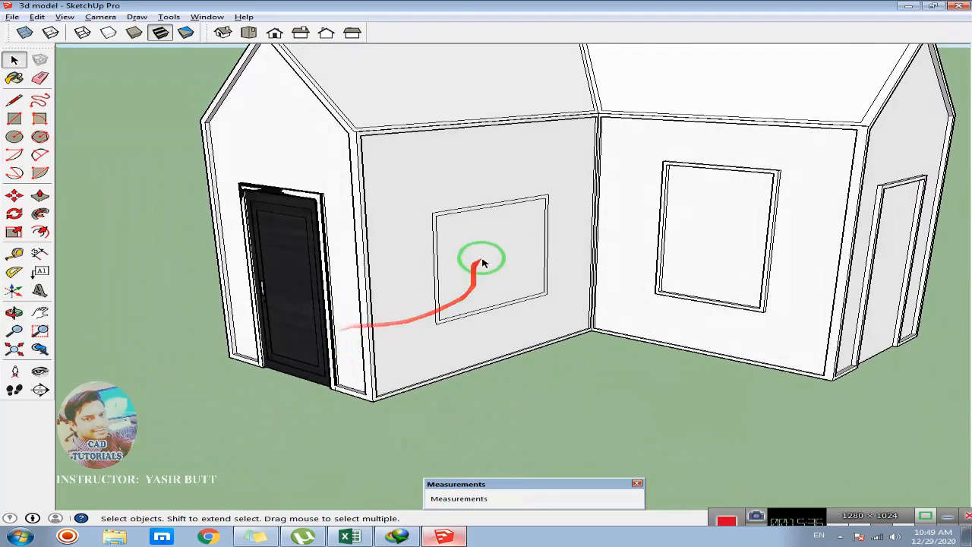
pyautogui.scroll(2, 486, 256)
pyautogui.moveTo(514, 251); pyautogui.dragTo(449, 217, button='middle')
# - Import the window1 model from the Skp 2015 Model folder and place it on the ground in front of the window openings
pyautogui.click(12, 17)
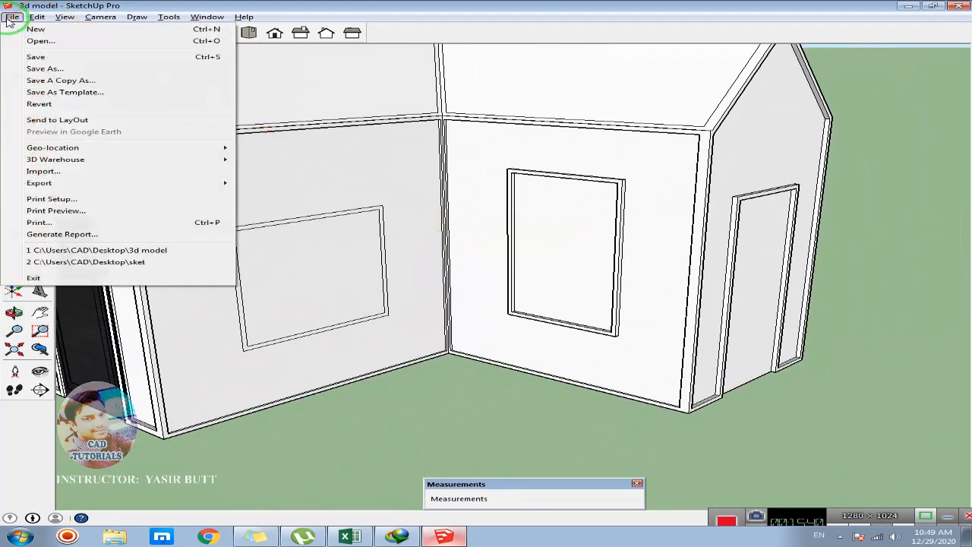
pyautogui.click(43, 172)
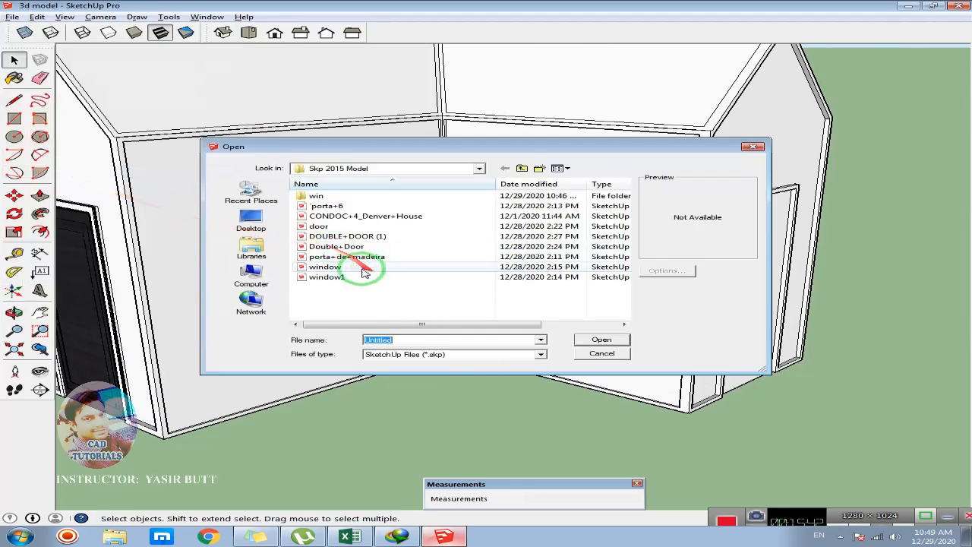
pyautogui.click(342, 259)
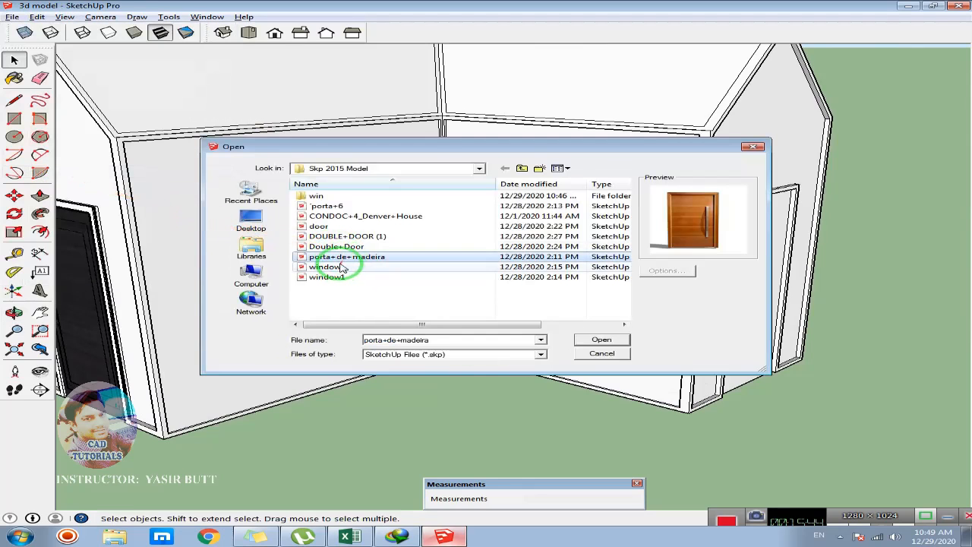
pyautogui.click(342, 267)
pyautogui.click(327, 257)
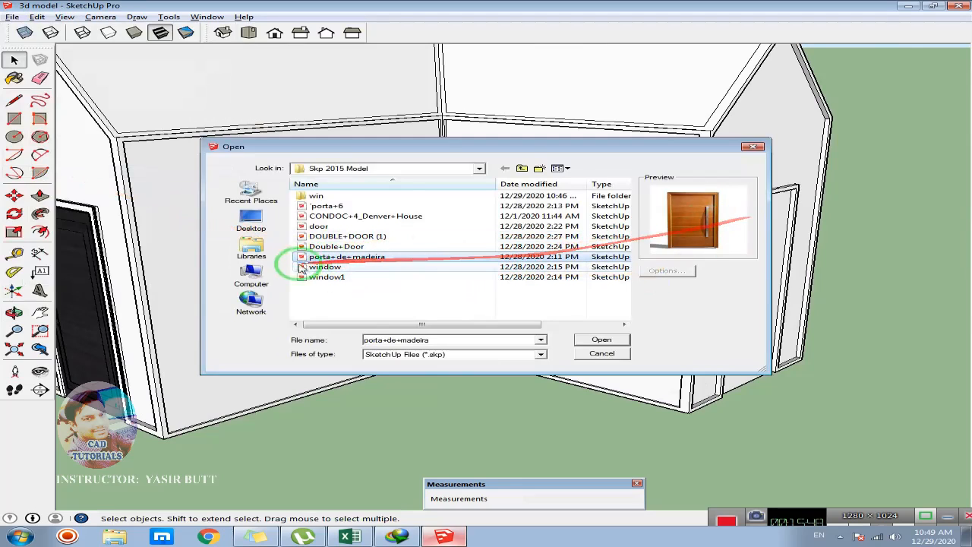
pyautogui.click(322, 278)
pyautogui.click(328, 268)
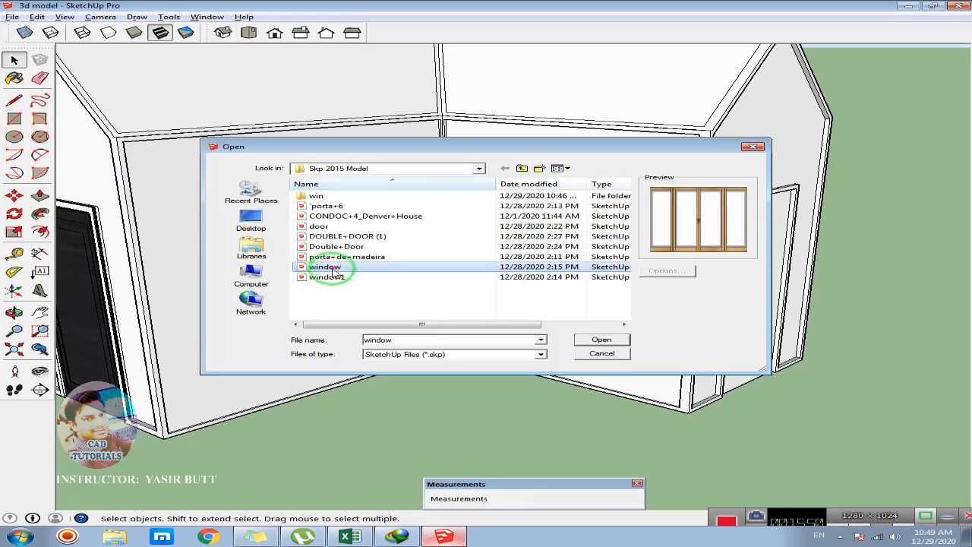
pyautogui.click(328, 278)
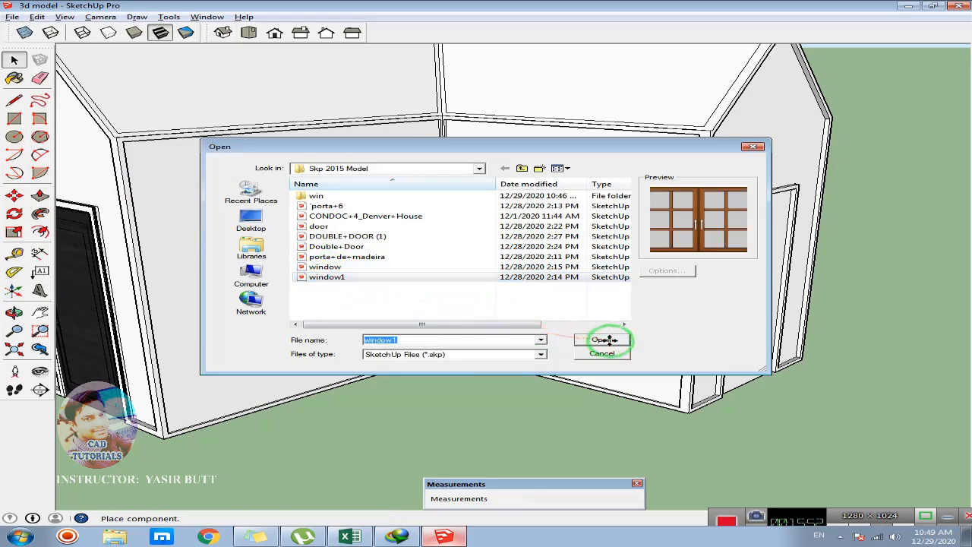
pyautogui.click(602, 340)
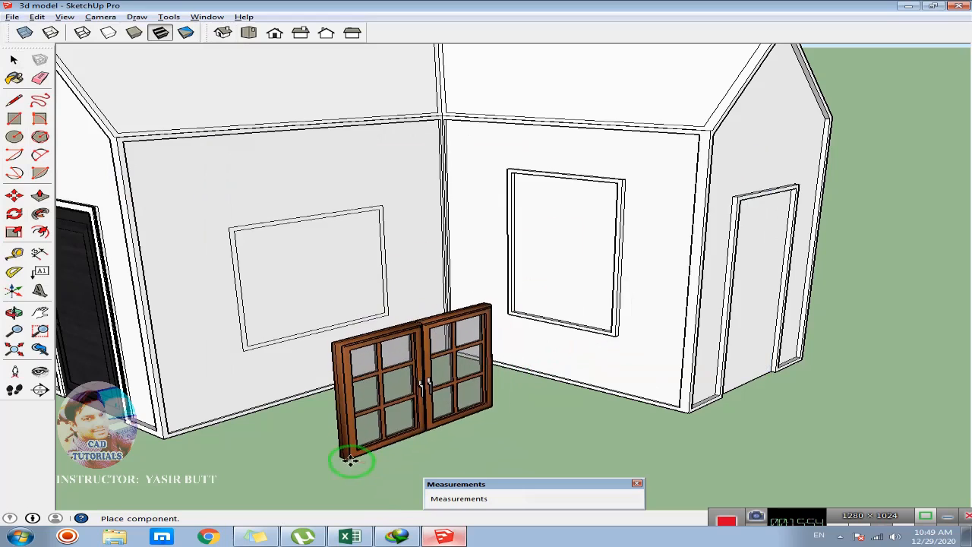
pyautogui.click(347, 456)
pyautogui.press('m')
pyautogui.scroll(2, 311, 410)
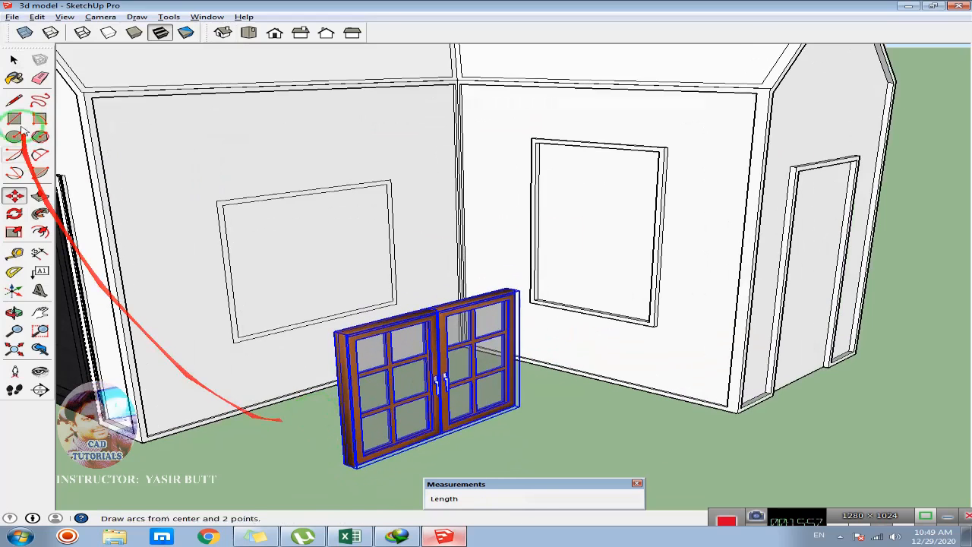
# - Move the double-leaf wooden window from its lower outer corner to the lower corner of the outlined opening in the grey wall
pyautogui.click(13, 59)
pyautogui.click(324, 421)
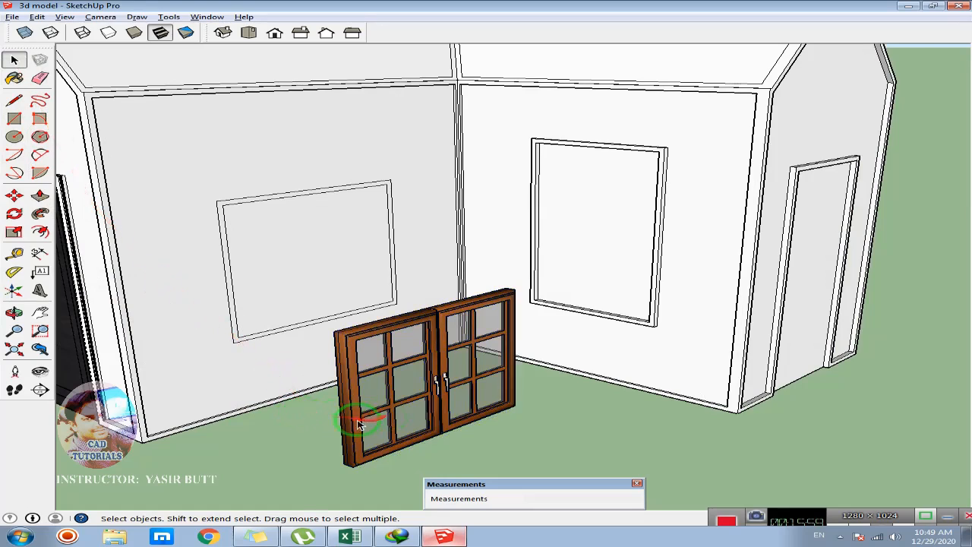
pyautogui.moveTo(361, 424); pyautogui.dragTo(495, 326, button='middle')
pyautogui.scroll(1, 499, 331)
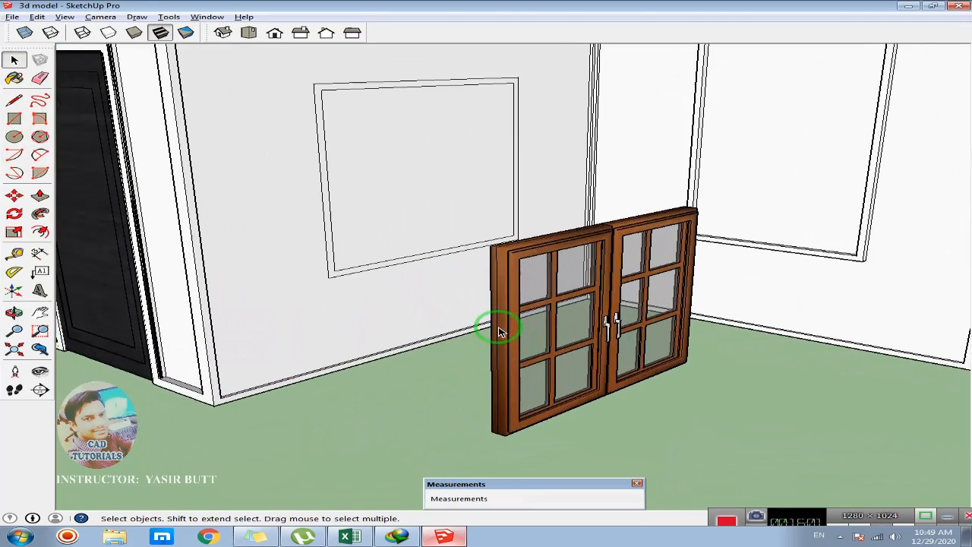
pyautogui.click(507, 331)
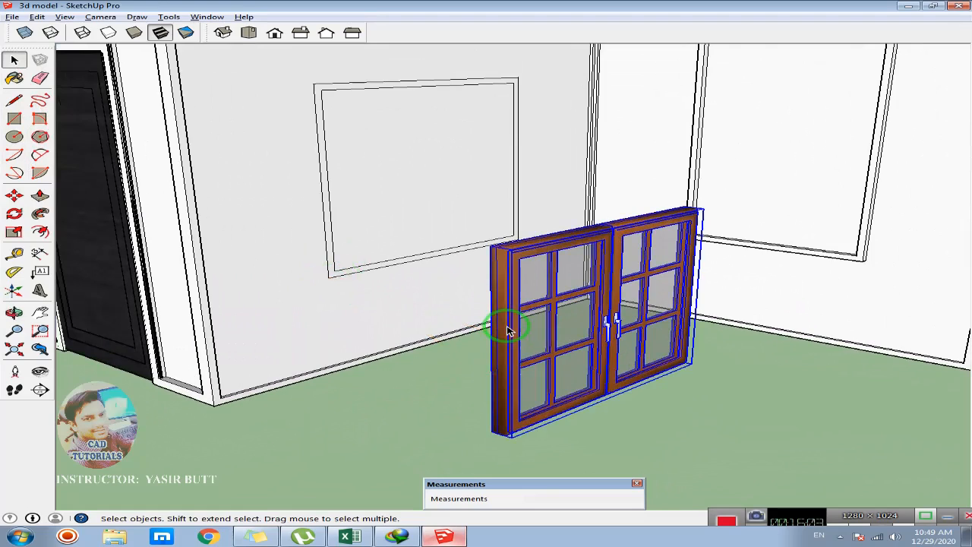
pyautogui.press('m')
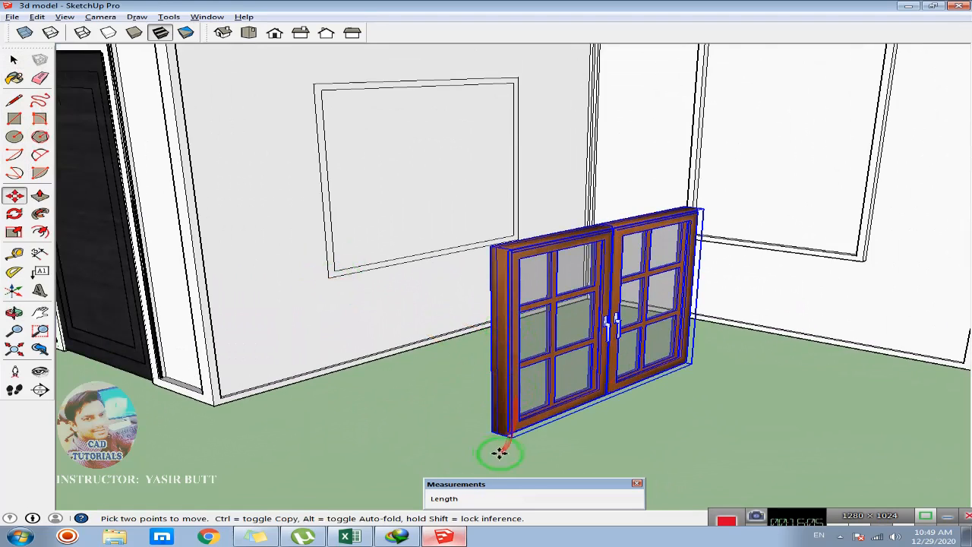
pyautogui.click(489, 433)
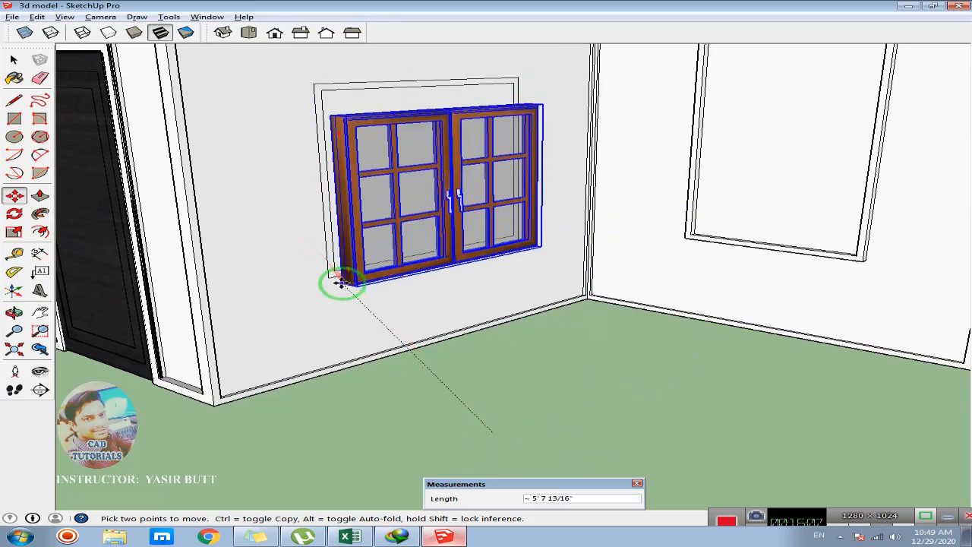
pyautogui.scroll(3, 342, 278)
pyautogui.scroll(-3, 329, 276)
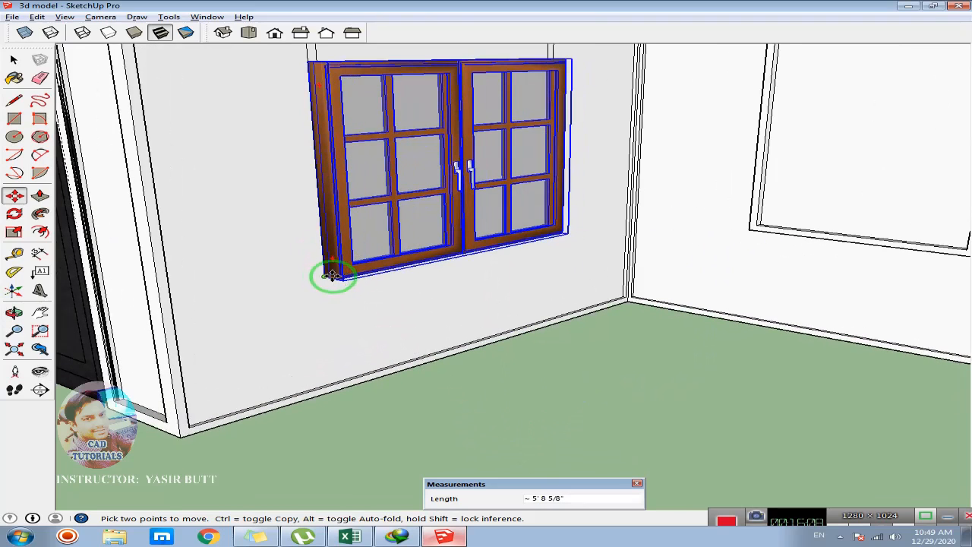
pyautogui.click(330, 274)
pyautogui.scroll(-2, 515, 185)
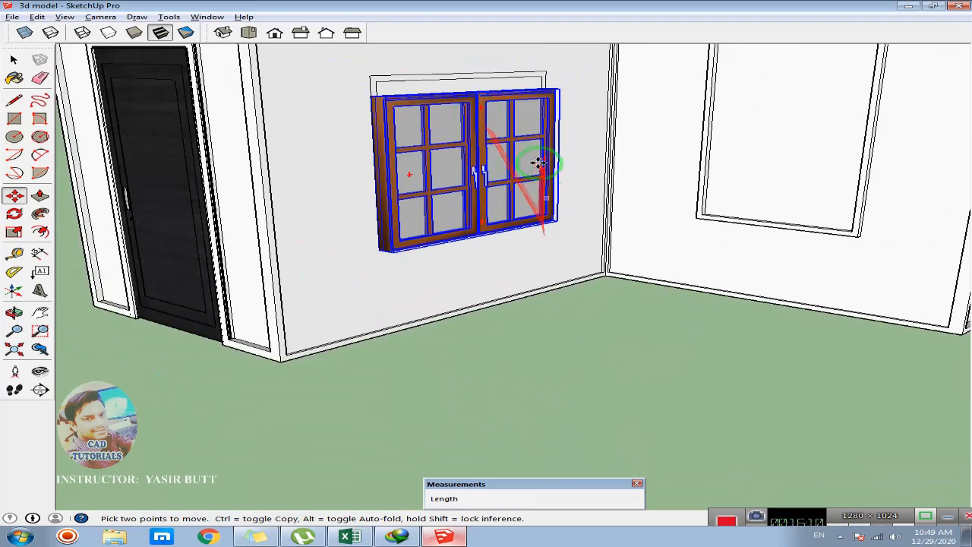
# - Scale the wooden window upward from its top edge so its height fills the wall opening
pyautogui.moveTo(538, 163); pyautogui.dragTo(365, 284, button='middle')
pyautogui.click(15, 254)
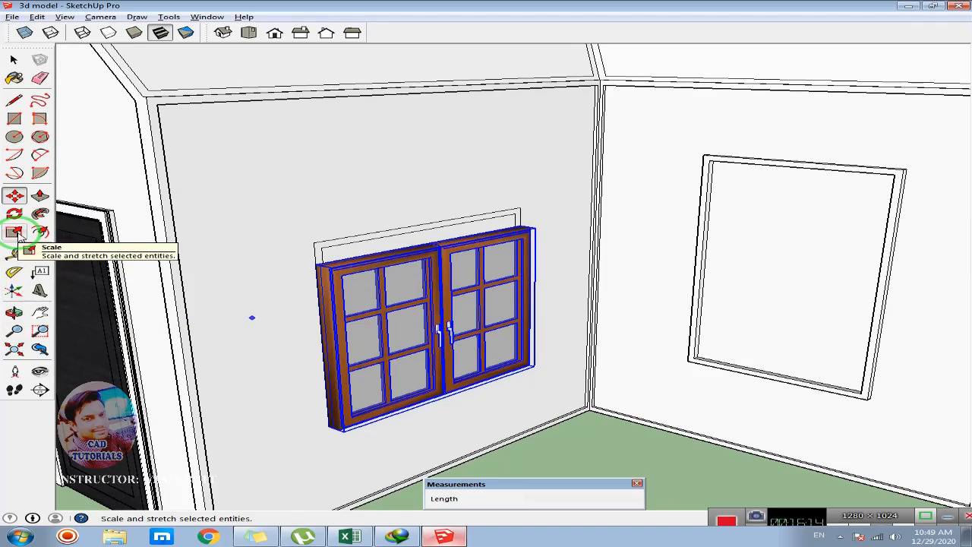
pyautogui.click(15, 232)
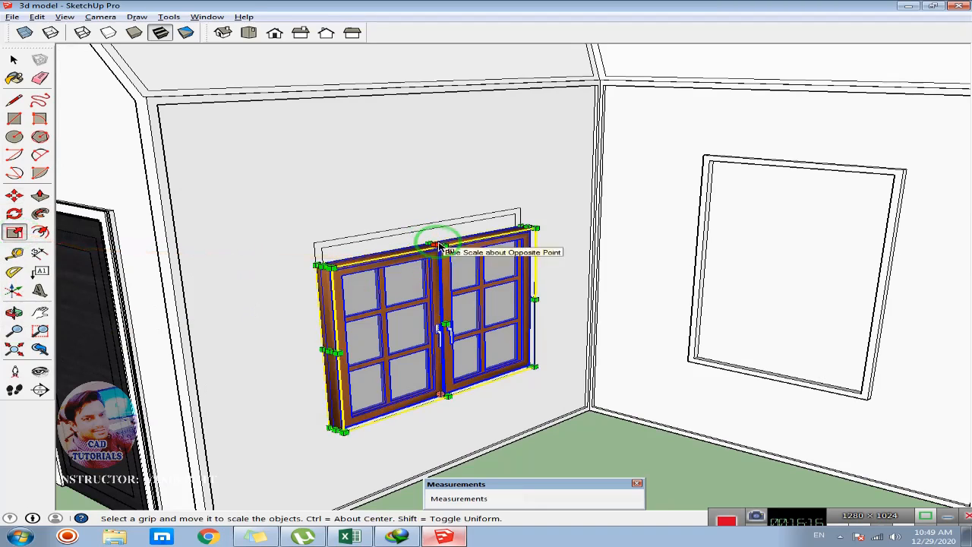
pyautogui.moveTo(435, 243); pyautogui.dragTo(434, 224)
pyautogui.moveTo(563, 290); pyautogui.dragTo(616, 292, button='middle')
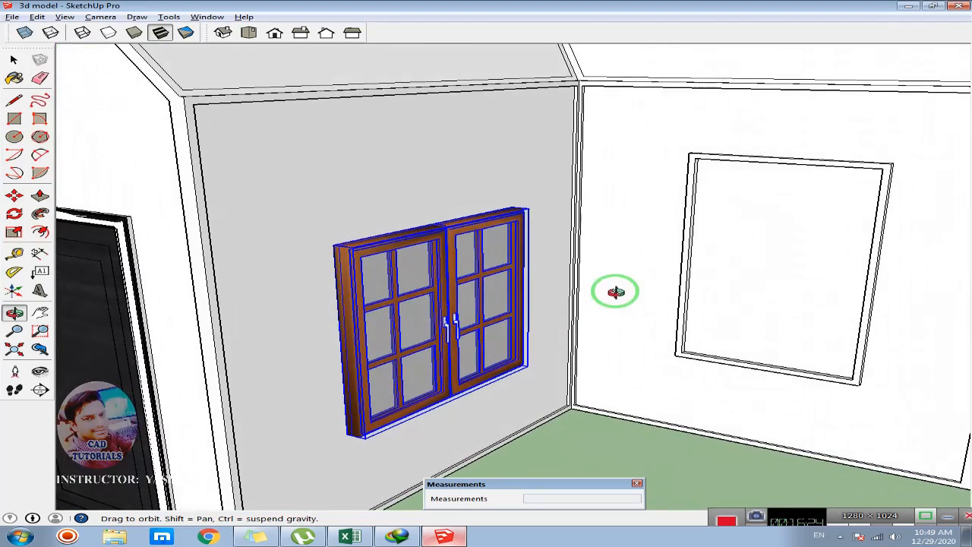
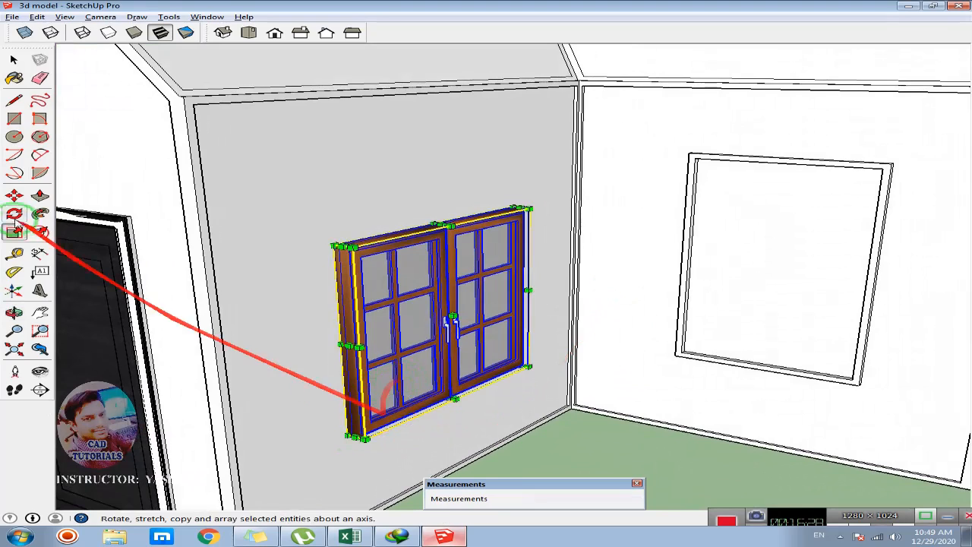
# - Move the wooden window about 3 5/8" back into the grey wall by its lower front corner
pyautogui.click(15, 199)
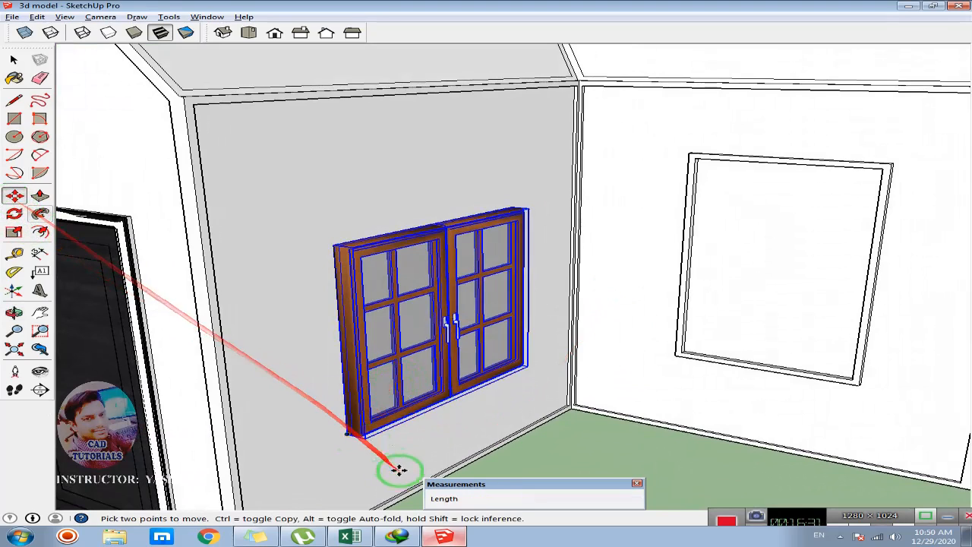
pyautogui.click(364, 438)
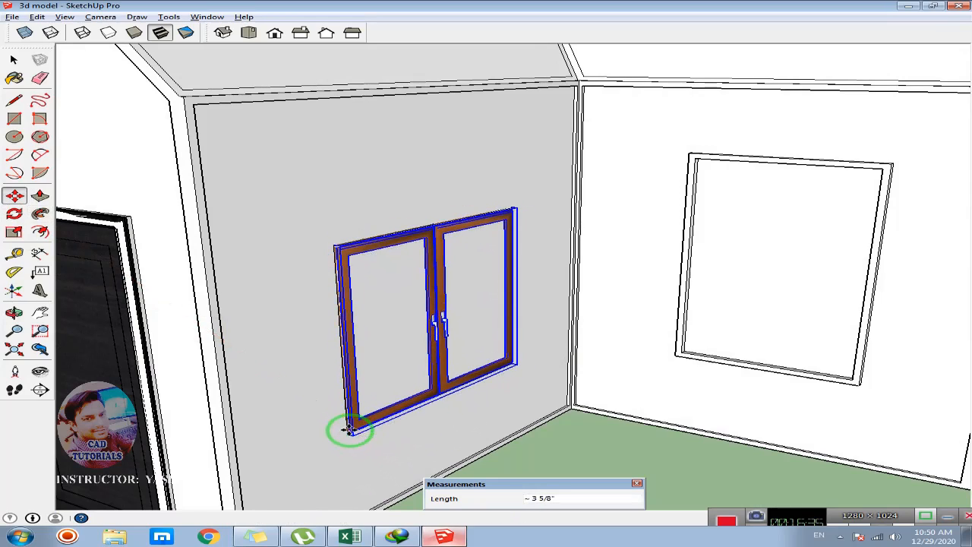
pyautogui.click(350, 430)
# - Move the wooden window about 1 3/4" outward from the grey wall so its glazing bars stand clear, and deselect it
pyautogui.scroll(4, 516, 406)
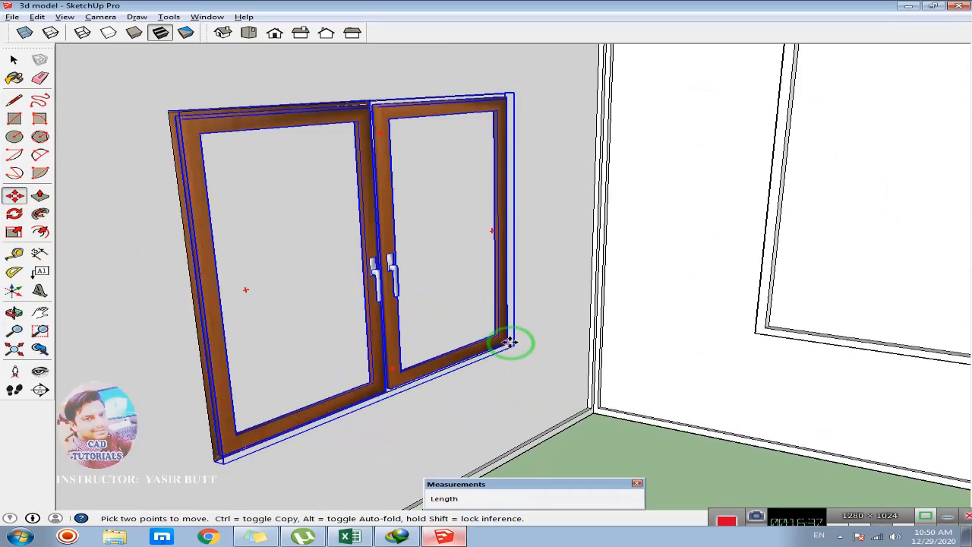
pyautogui.click(509, 343)
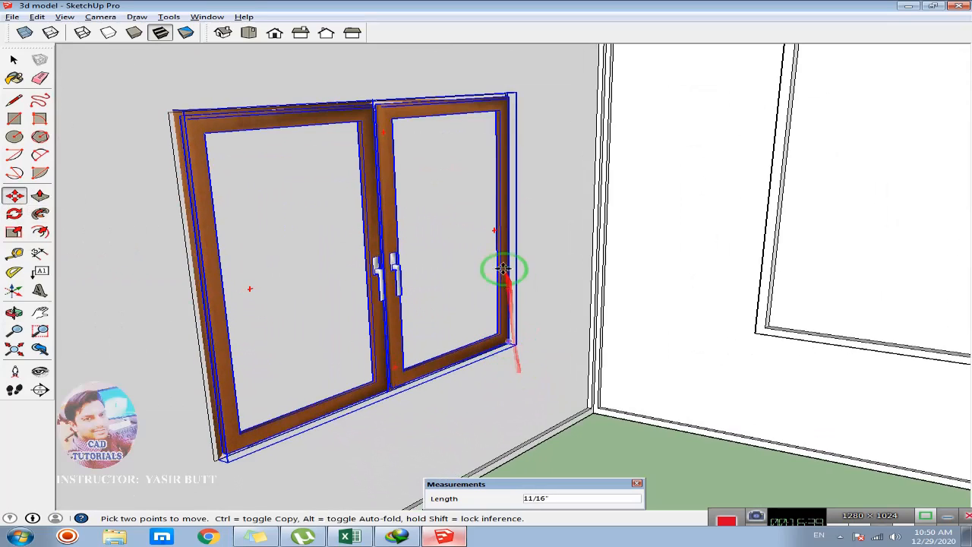
pyautogui.scroll(2, 512, 269)
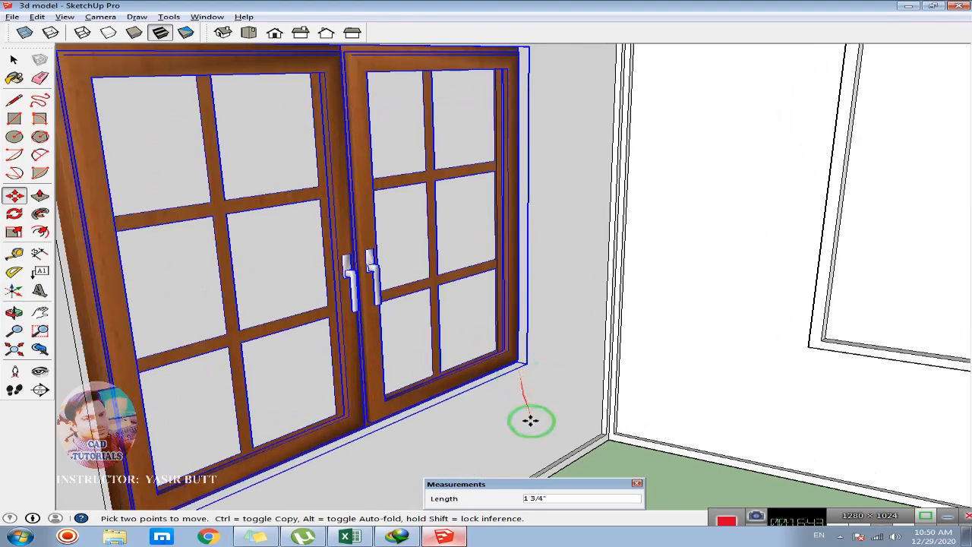
pyautogui.scroll(-1, 569, 427)
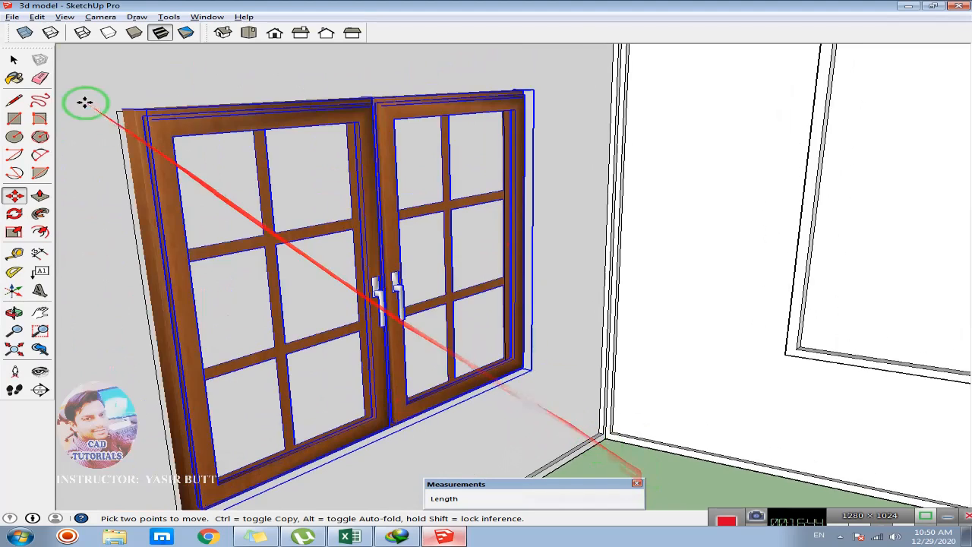
pyautogui.click(13, 59)
pyautogui.click(638, 463)
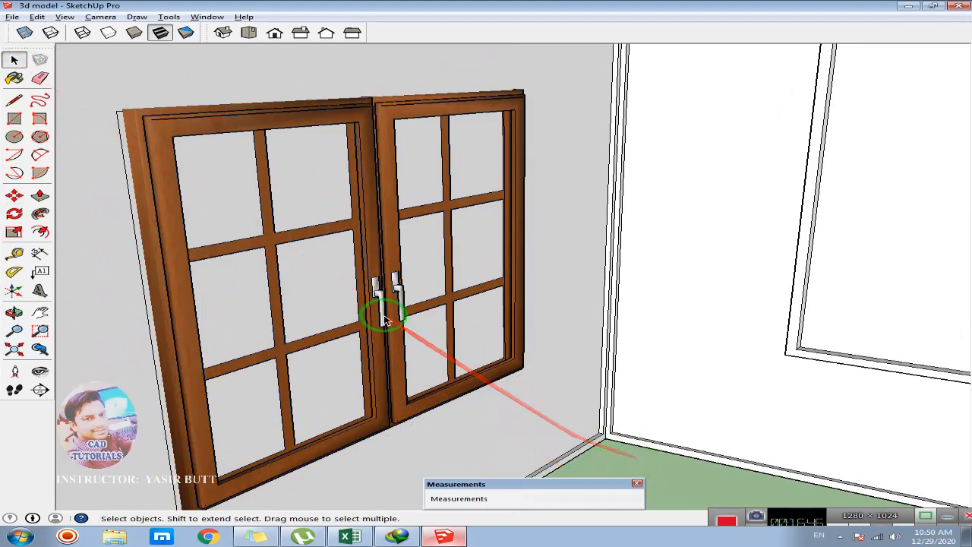
# - Import the "window" model from the Skp 2015 Model folder, place it beside the house, and delete it again
pyautogui.scroll(-4, 391, 319)
pyautogui.moveTo(508, 336); pyautogui.dragTo(527, 358, button='middle')
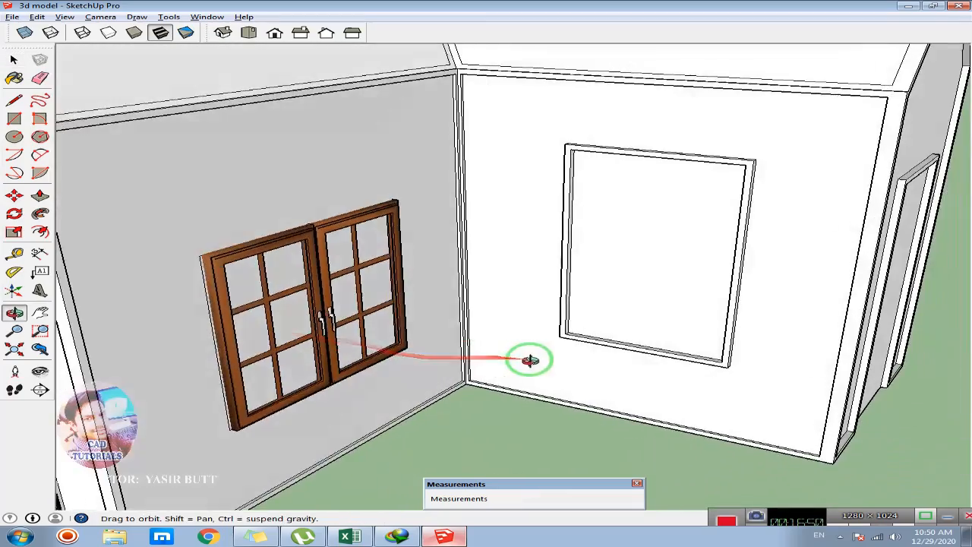
pyautogui.scroll(-5, 532, 359)
pyautogui.scroll(3, 601, 302)
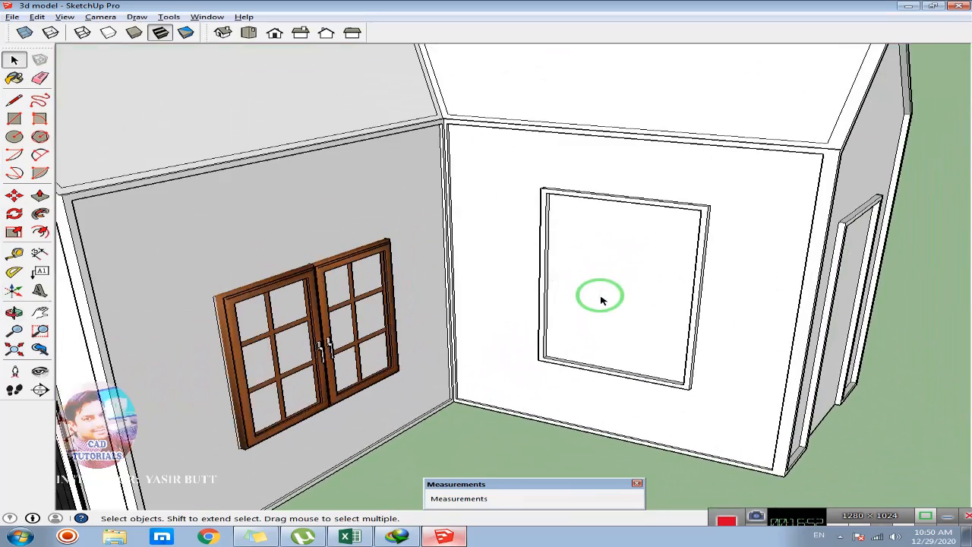
pyautogui.scroll(-6, 605, 299)
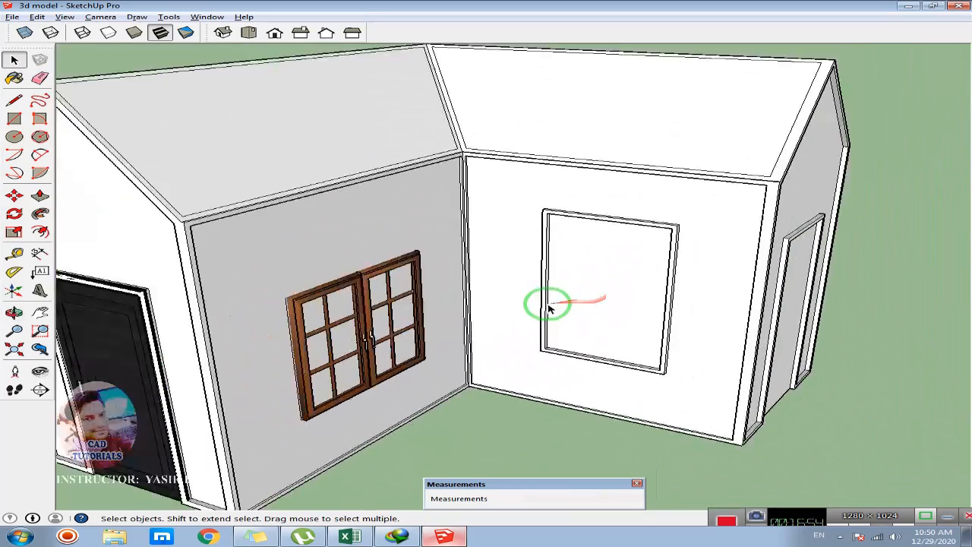
pyautogui.click(13, 16)
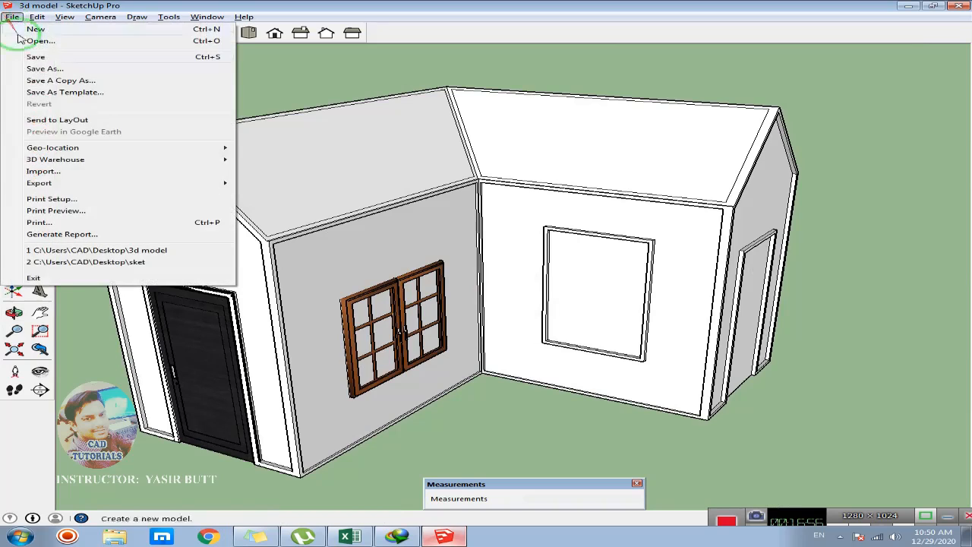
pyautogui.click(53, 171)
pyautogui.click(327, 266)
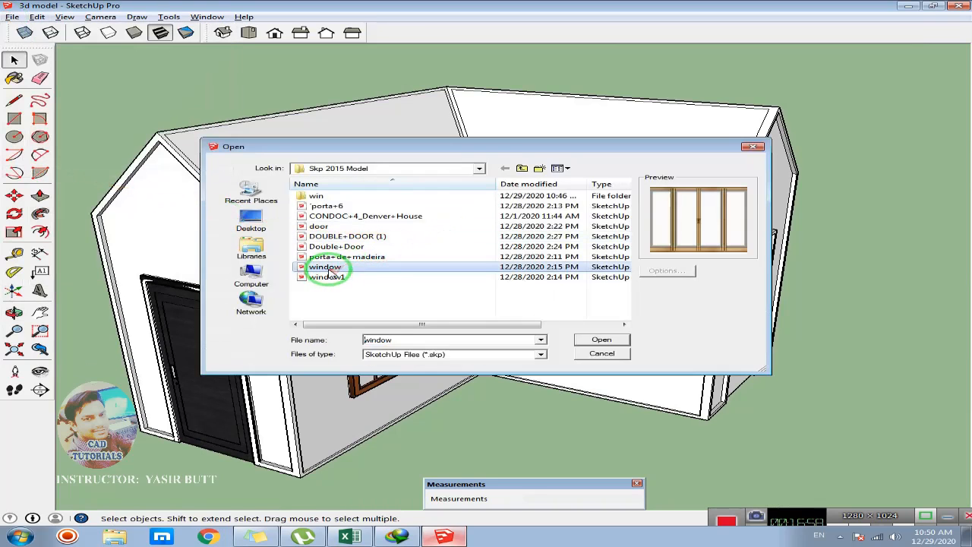
pyautogui.click(602, 340)
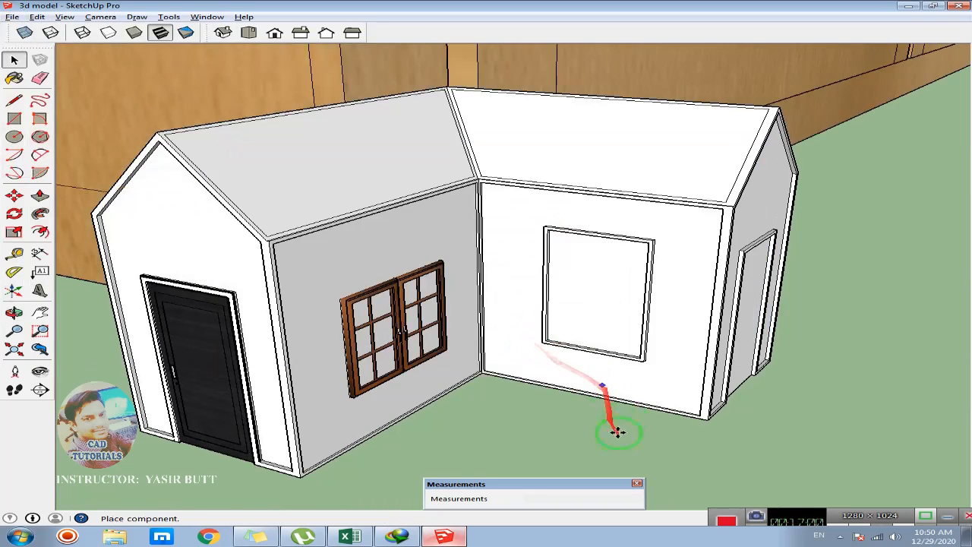
pyautogui.scroll(-3, 613, 362)
pyautogui.moveTo(652, 260); pyautogui.dragTo(537, 193, button='middle')
pyautogui.scroll(-3, 568, 210)
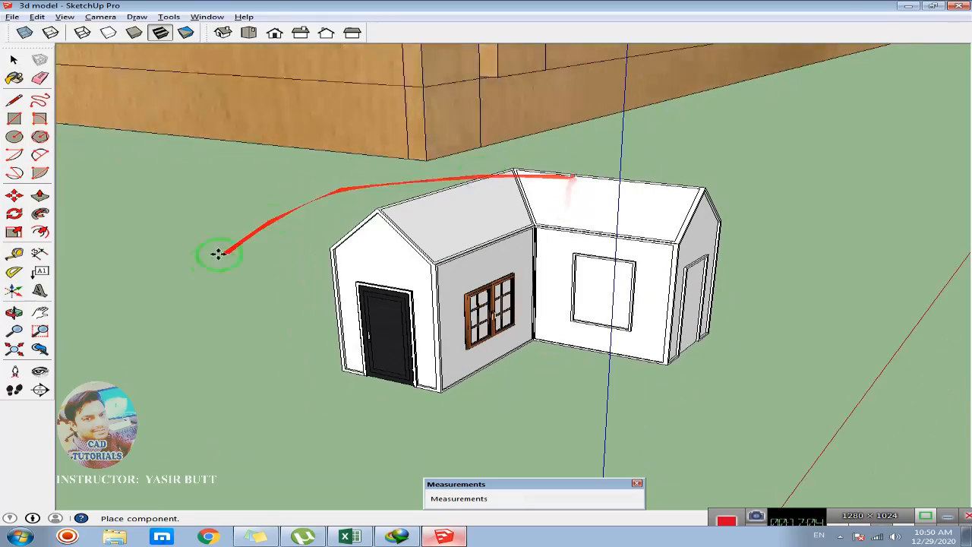
pyautogui.scroll(-3, 328, 213)
pyautogui.scroll(-2, 331, 215)
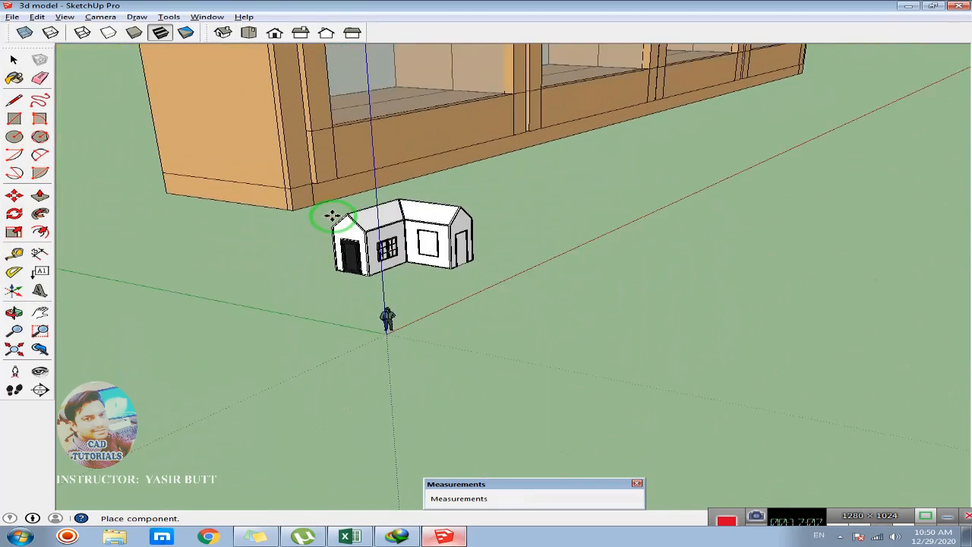
pyautogui.moveTo(331, 215)
pyautogui.mouseDown(button='middle')
pyautogui.moveTo(532, 195)
pyautogui.moveTo(553, 210)
pyautogui.moveTo(649, 355)
pyautogui.moveTo(633, 343)
pyautogui.moveTo(652, 340)
pyautogui.moveTo(632, 336)
pyautogui.moveTo(642, 344)
pyautogui.mouseUp(button='middle')
pyautogui.press('m')
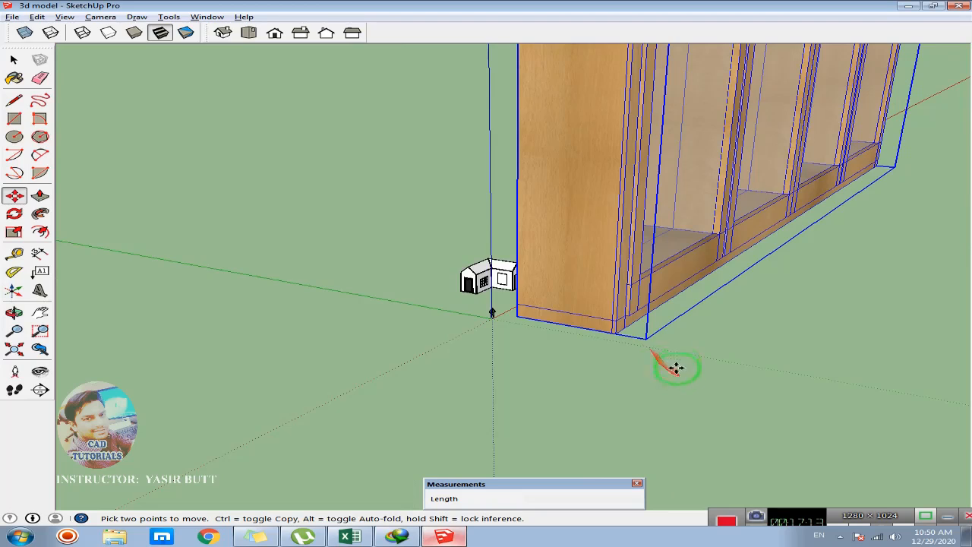
pyautogui.press('Delete')
# - Preview the door and window files in the Skp 2015 Model folder, and import the "window" model, placing it behind the house
pyautogui.click(12, 17)
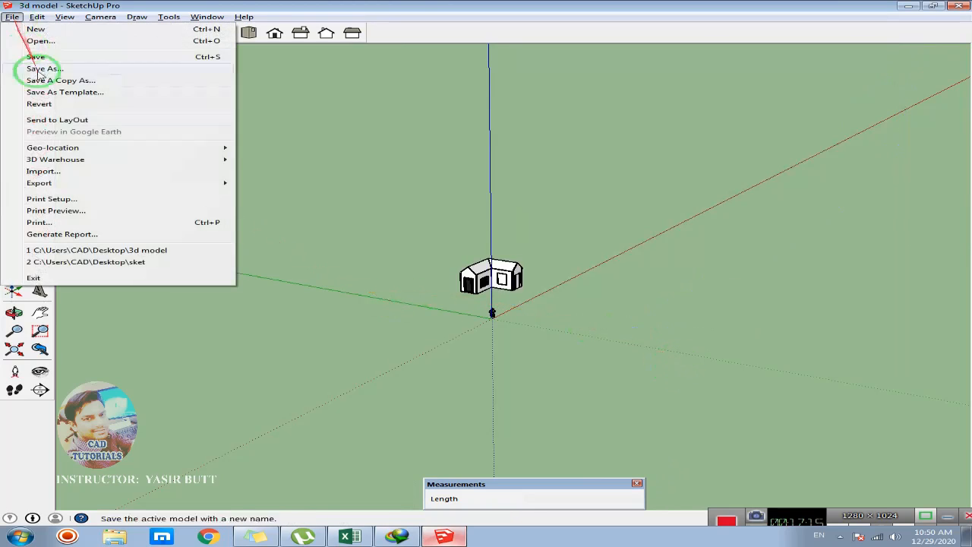
pyautogui.click(44, 171)
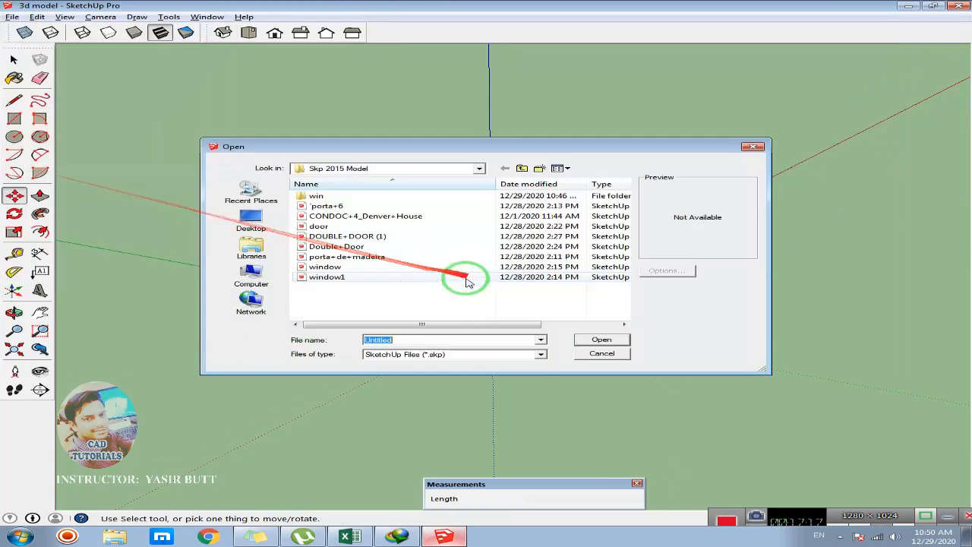
pyautogui.click(362, 280)
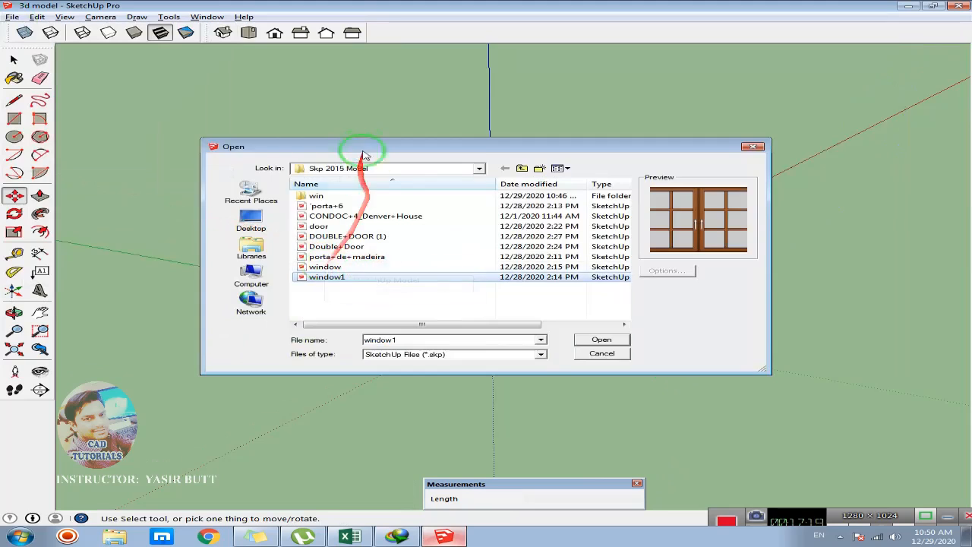
pyautogui.moveTo(365, 146); pyautogui.dragTo(367, 266)
pyautogui.click(347, 395)
pyautogui.click(332, 387)
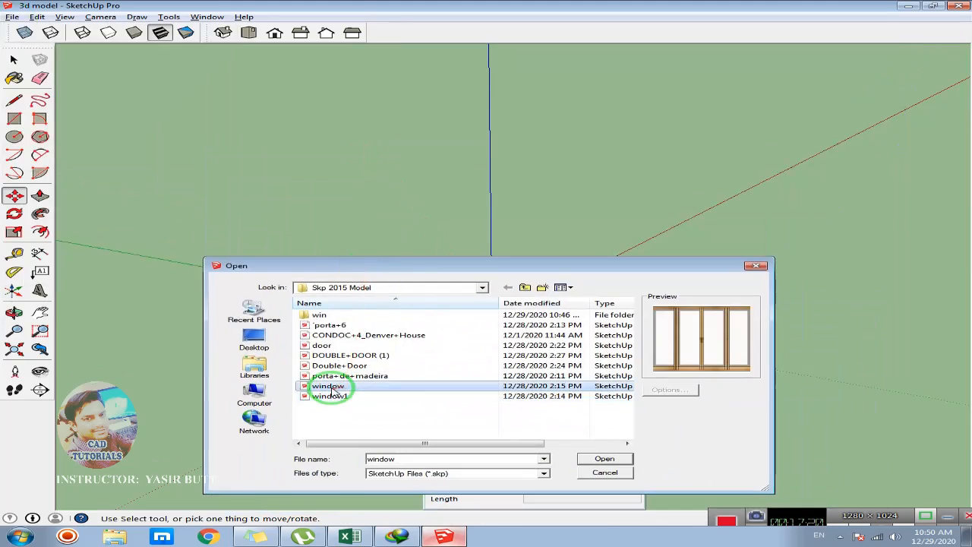
pyautogui.click(339, 376)
pyautogui.click(333, 366)
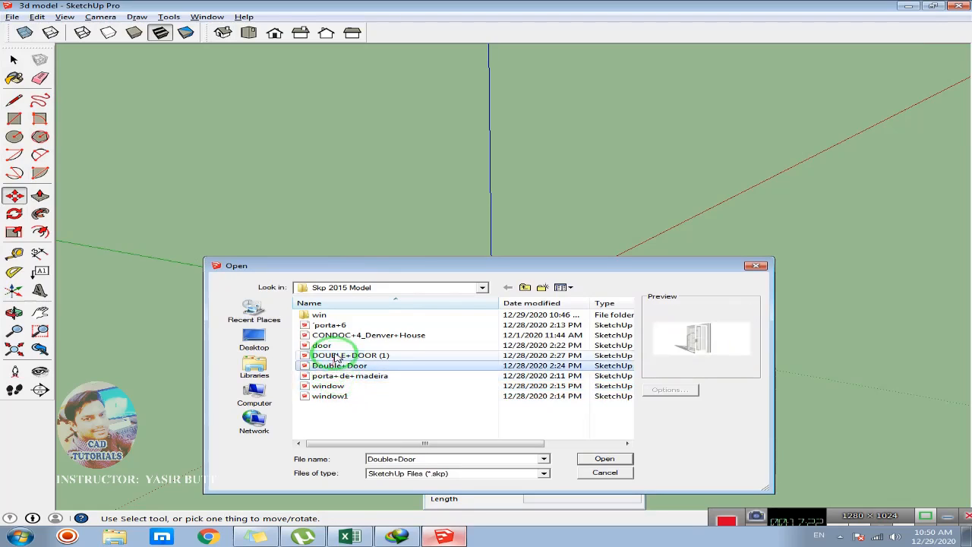
pyautogui.click(337, 356)
pyautogui.click(328, 346)
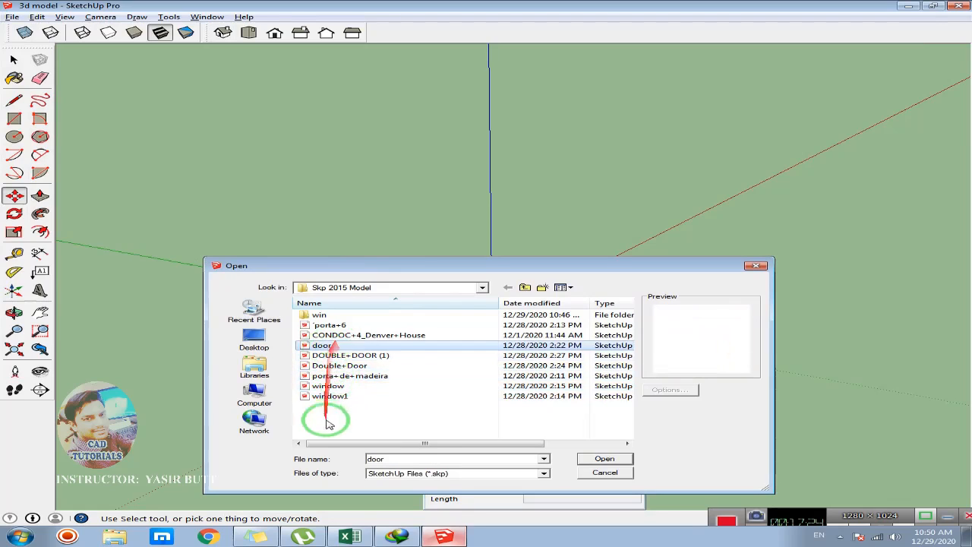
pyautogui.click(334, 376)
pyautogui.click(332, 386)
pyautogui.click(605, 460)
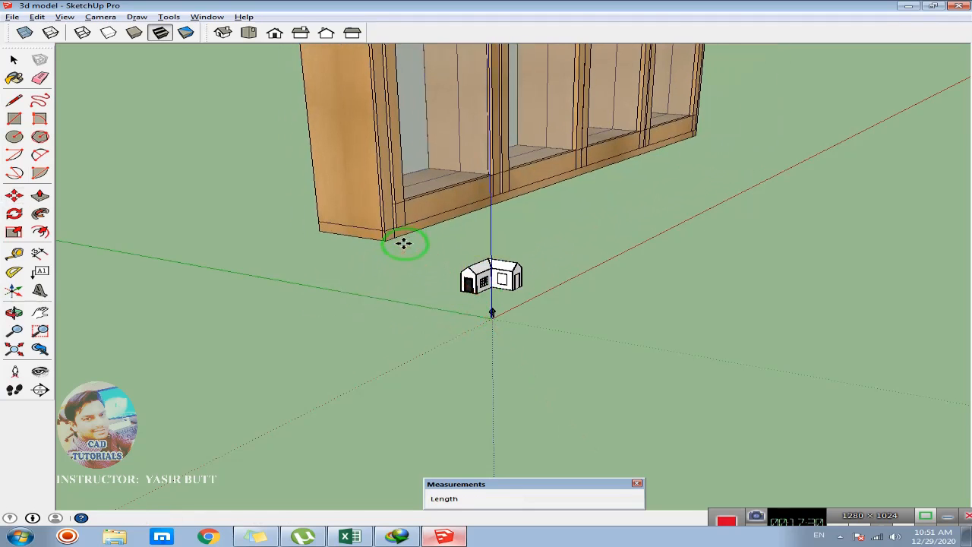
pyautogui.click(404, 242)
# - Scale the imported window behind the house uniformly to 0.3 from its lower front corner
pyautogui.click(14, 232)
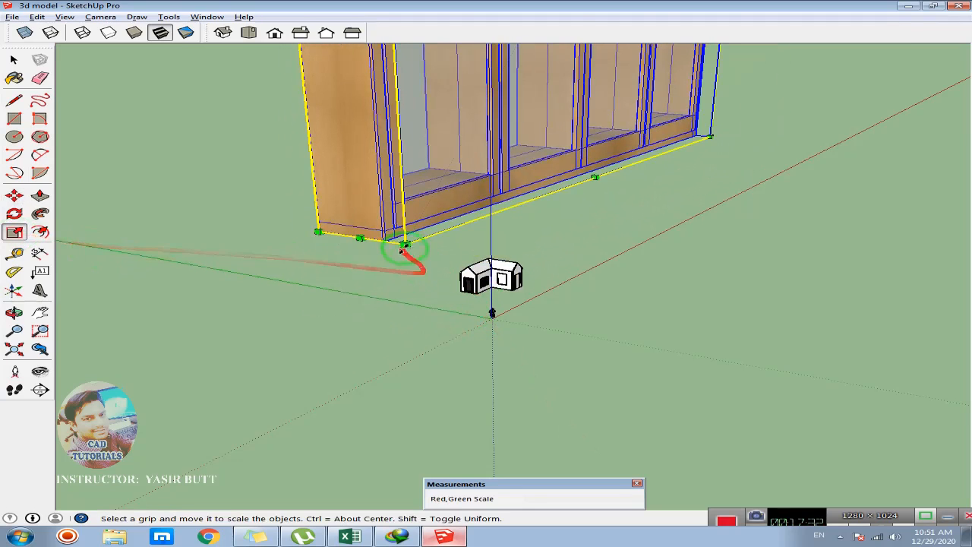
pyautogui.click(402, 242)
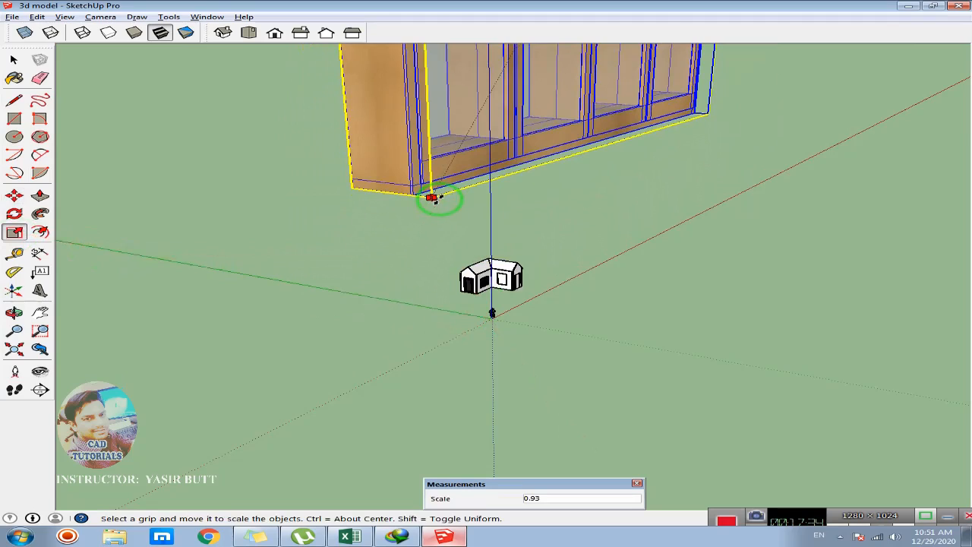
pyautogui.write('.3')
pyautogui.press('Return')
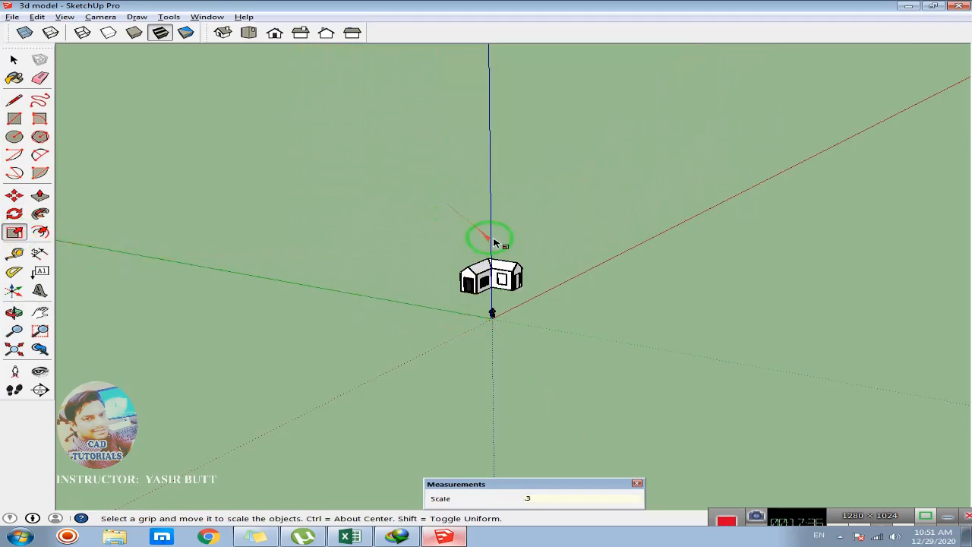
pyautogui.scroll(-4, 506, 222)
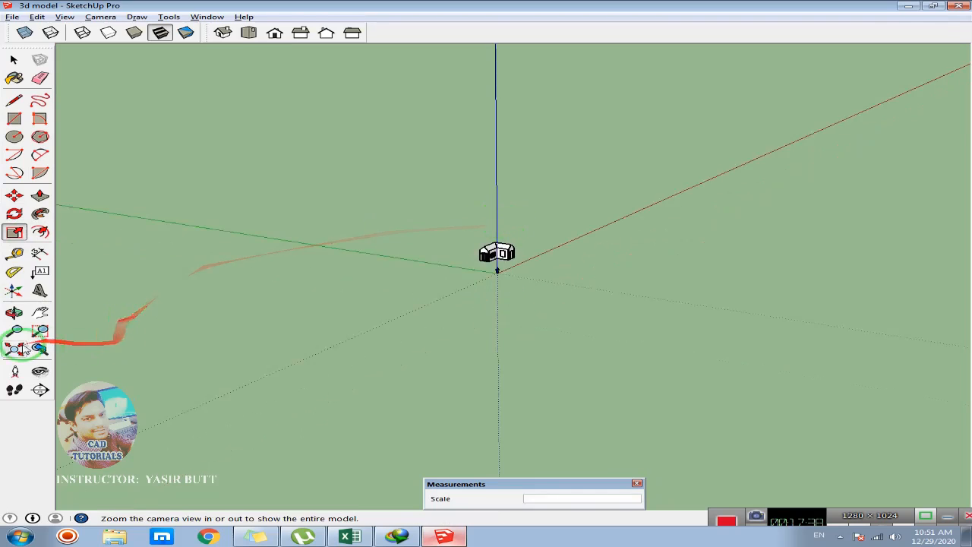
pyautogui.click(14, 349)
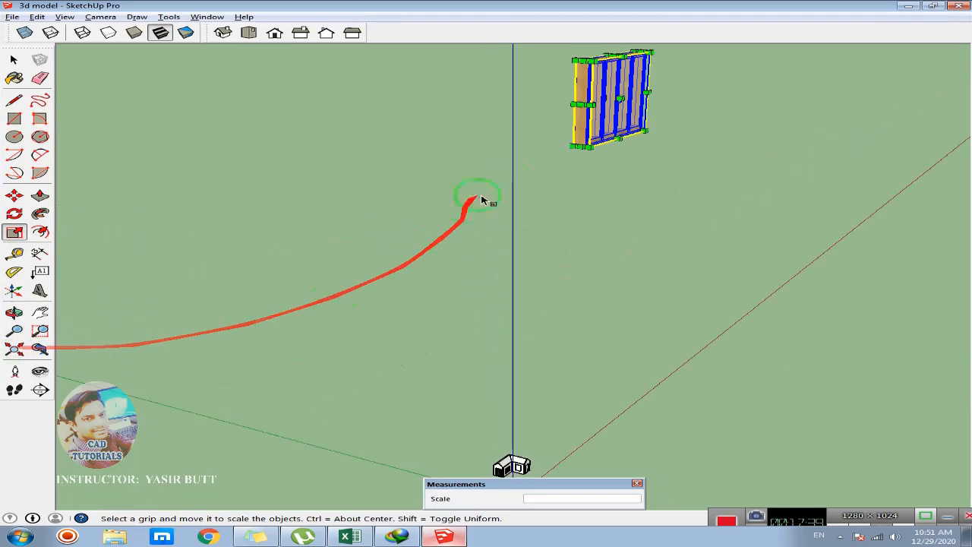
# - Move the reduced window about 644' and scale it uniformly to 0.2 from its lower front corner
pyautogui.press('m')
pyautogui.click(618, 155)
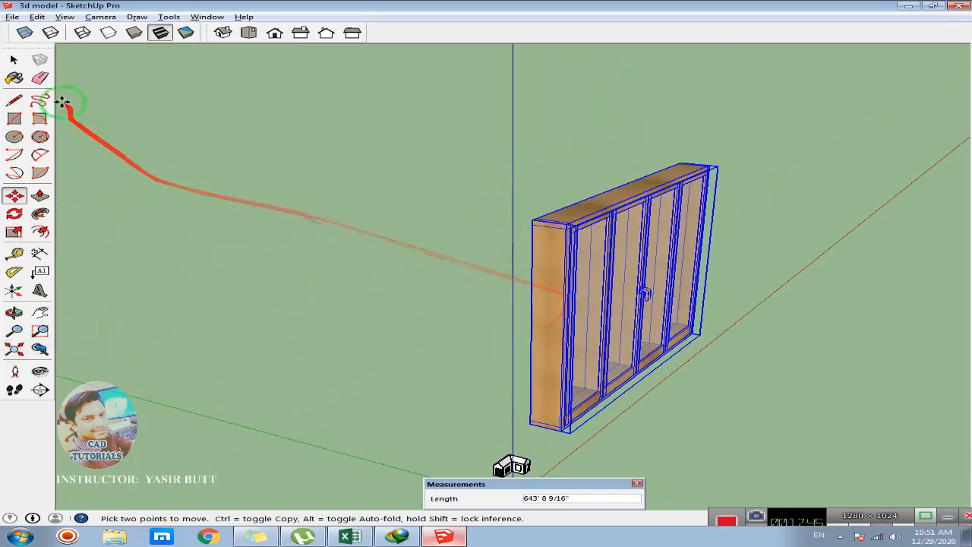
pyautogui.click(14, 59)
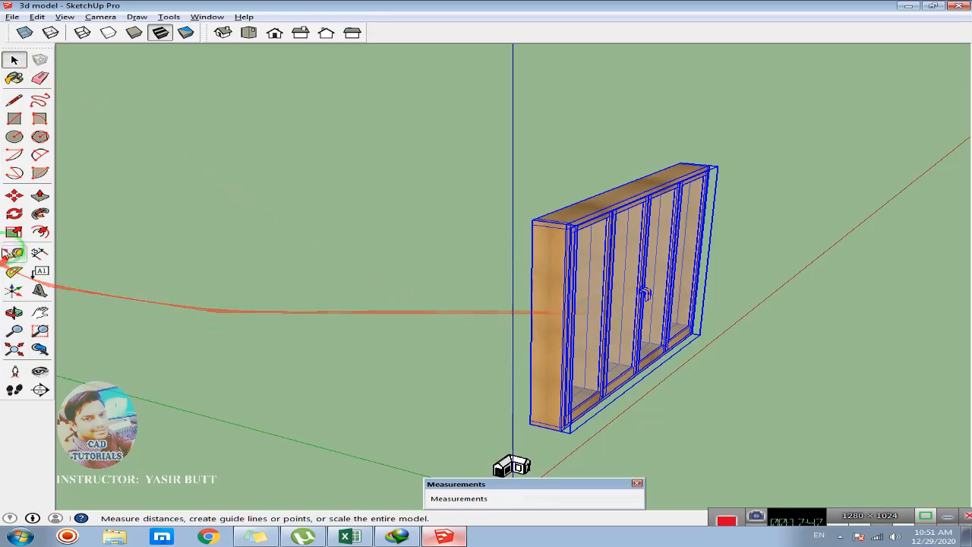
pyautogui.click(14, 232)
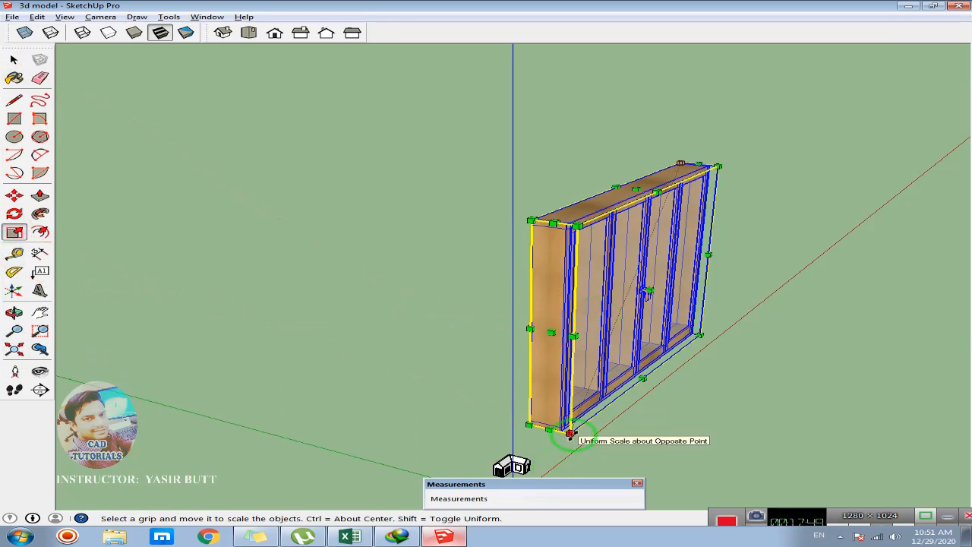
pyautogui.moveTo(570, 433); pyautogui.dragTo(581, 409)
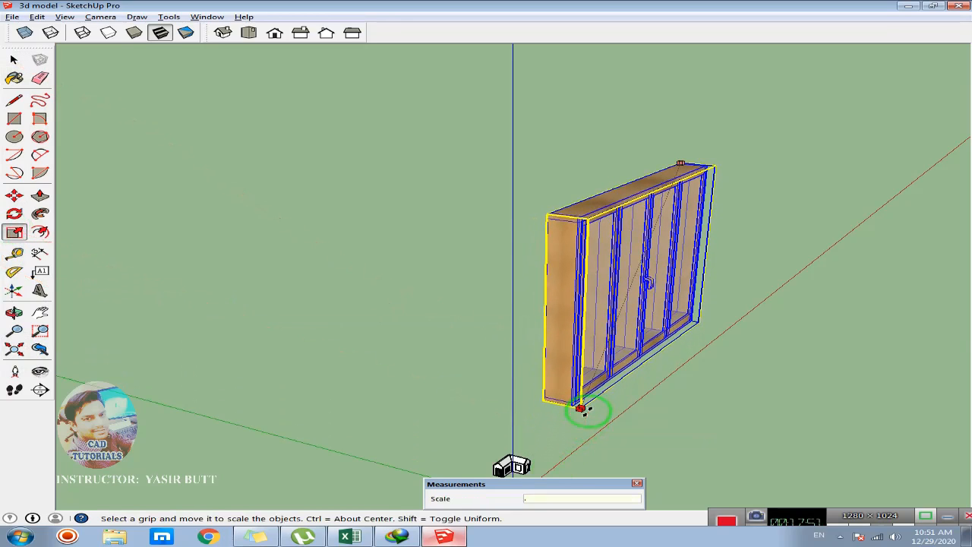
pyautogui.write('.2')
pyautogui.press('Return')
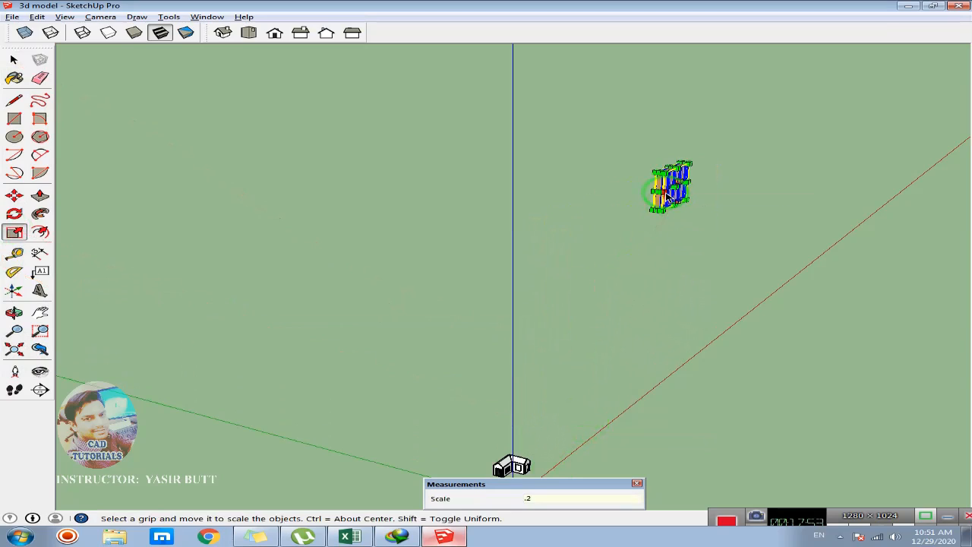
# - Move the window about 209' and scale it uniformly to 0.1 about its opposite corner
pyautogui.press('m')
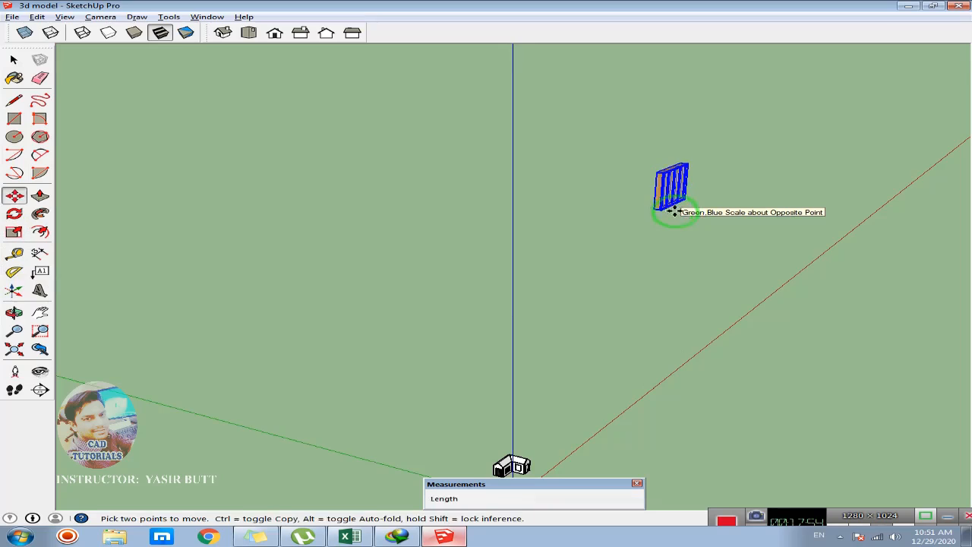
pyautogui.click(675, 216)
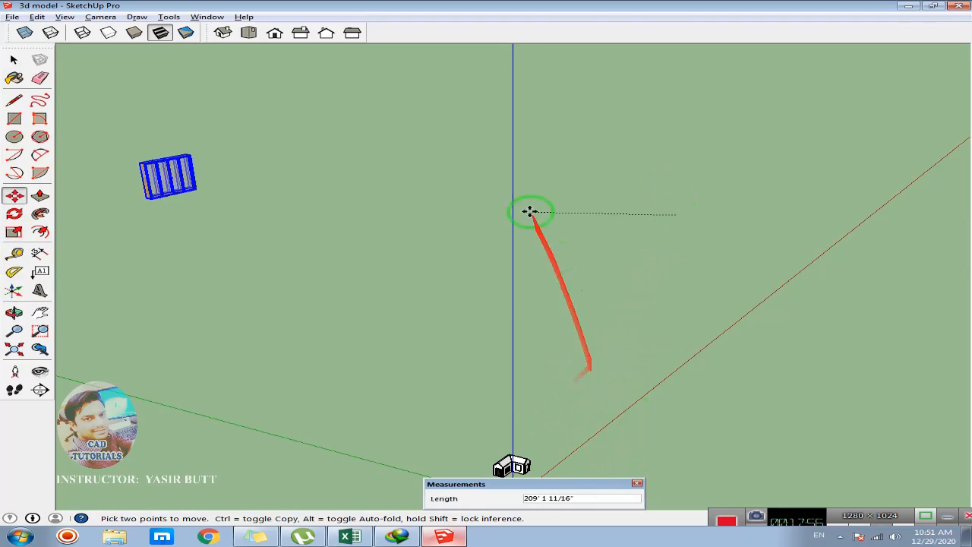
pyautogui.click(577, 254)
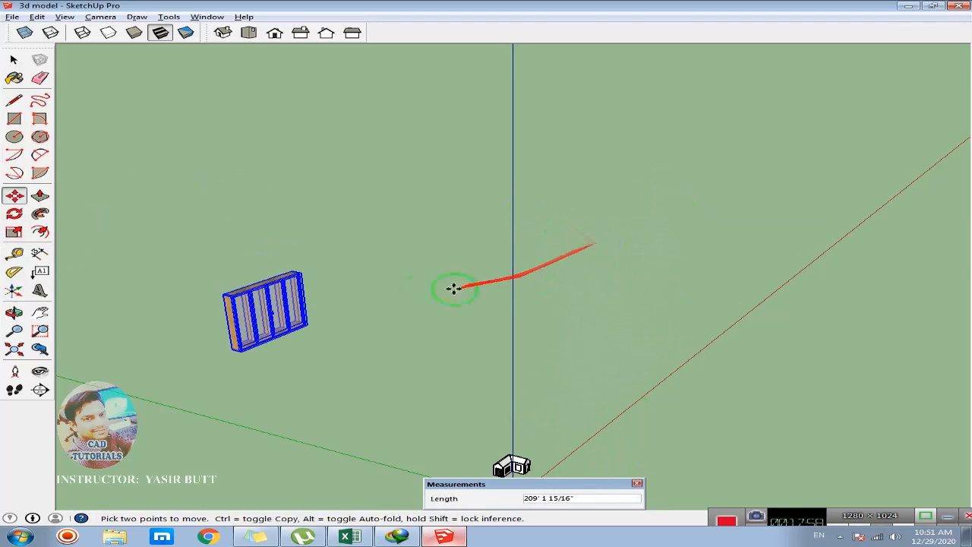
pyautogui.click(14, 253)
pyautogui.click(14, 232)
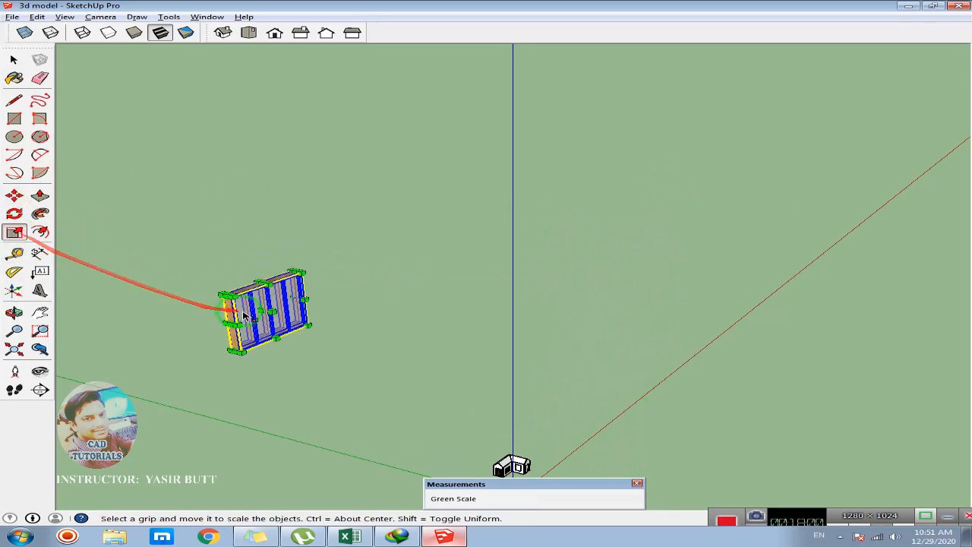
pyautogui.click(240, 353)
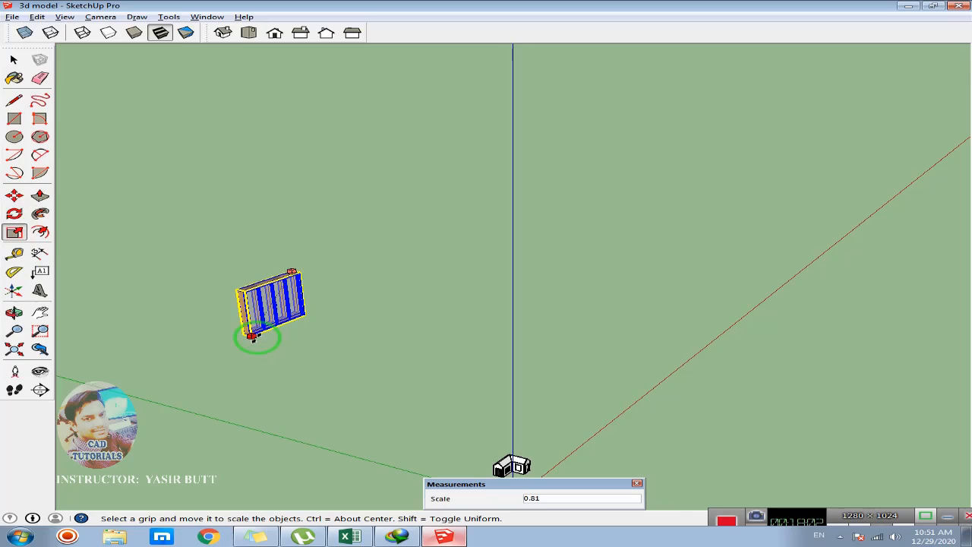
pyautogui.write('.1')
pyautogui.press('Return')
pyautogui.click(14, 59)
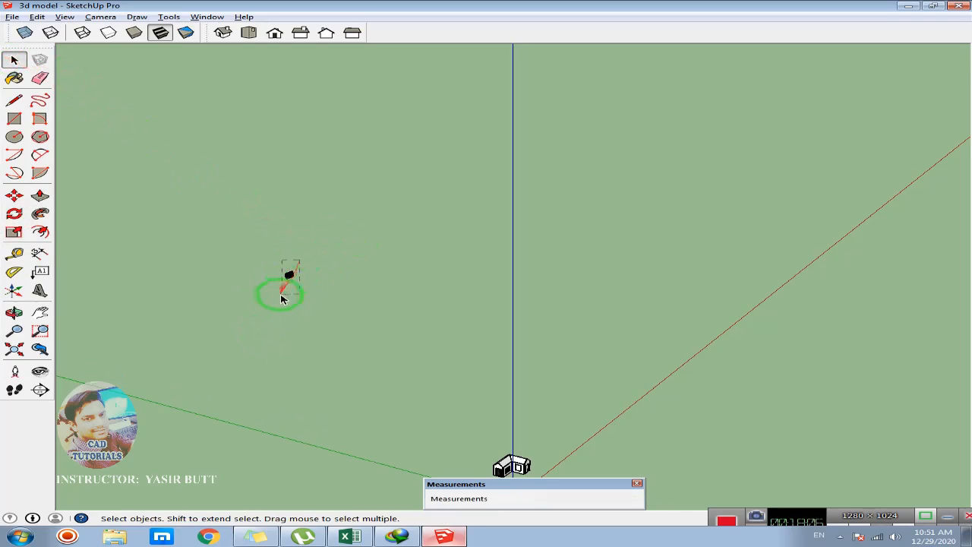
# - Move the window about 506' and scale it uniformly to 0.1 from its upper back corner
pyautogui.press('m')
pyautogui.click(298, 287)
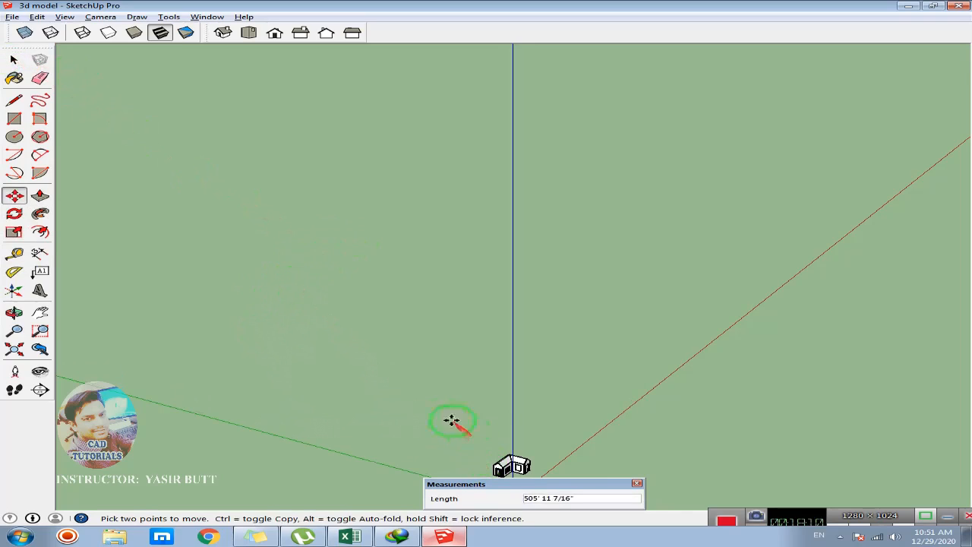
pyautogui.scroll(-1, 452, 420)
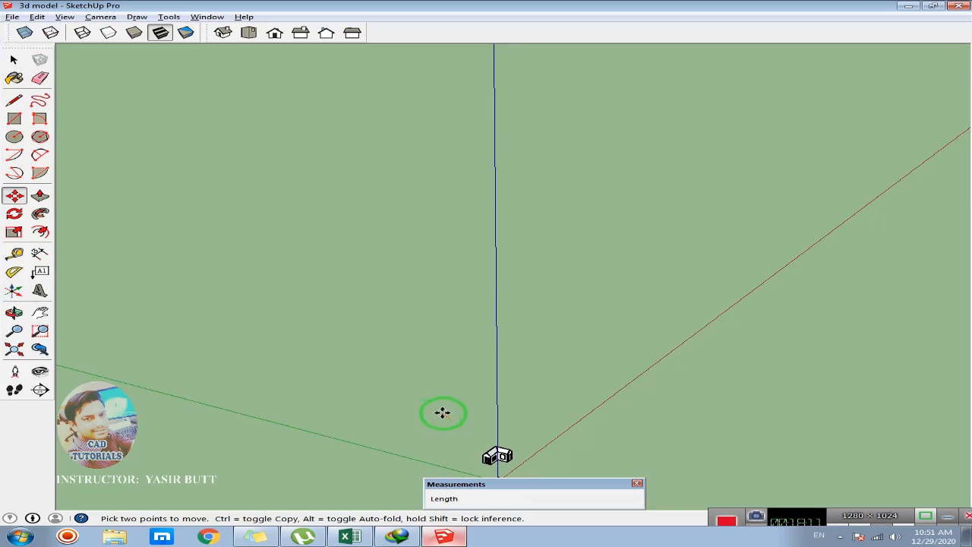
pyautogui.click(15, 349)
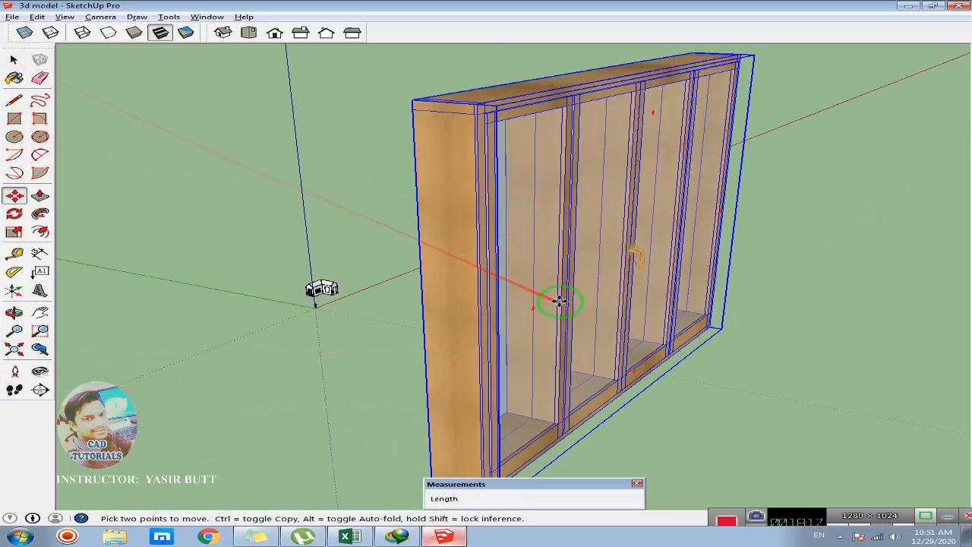
pyautogui.click(13, 233)
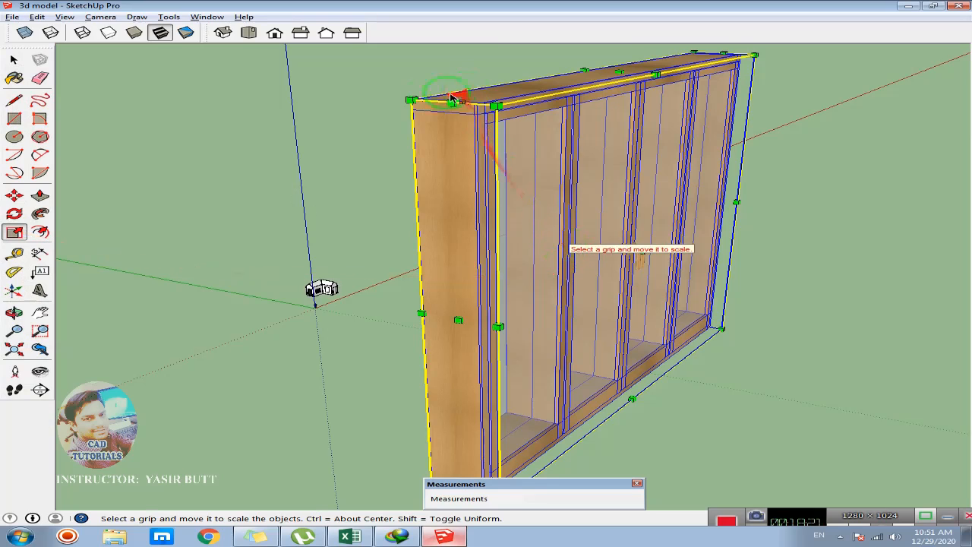
pyautogui.moveTo(411, 99); pyautogui.dragTo(456, 131)
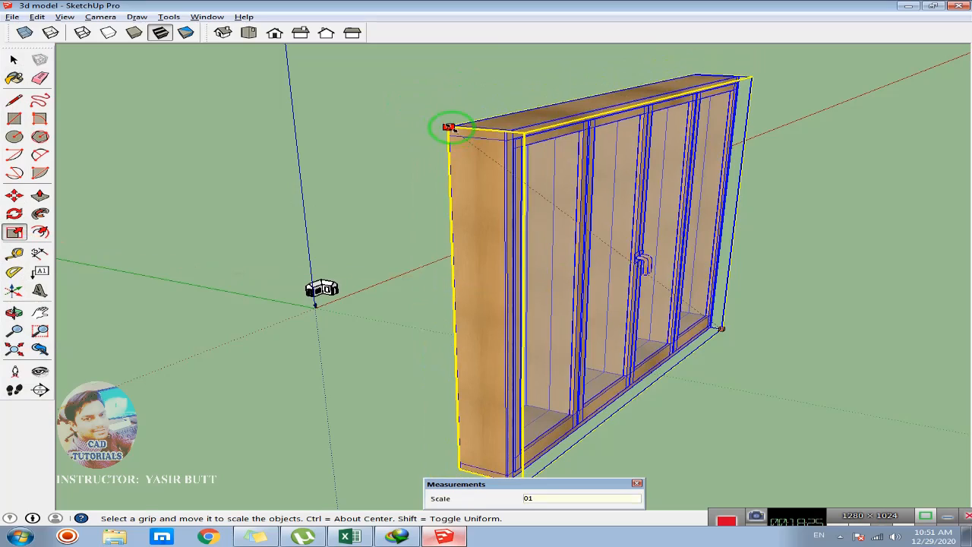
pyautogui.write('.1')
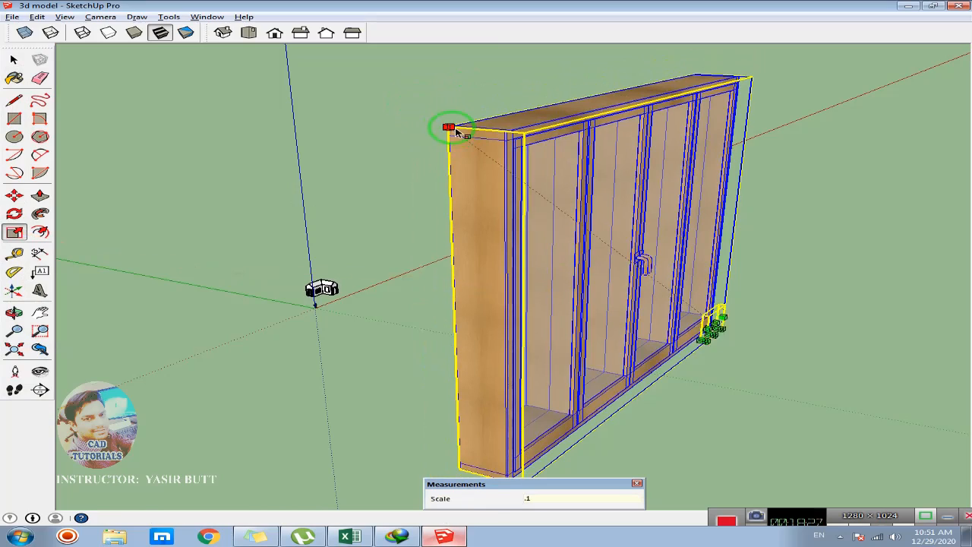
pyautogui.press('Return')
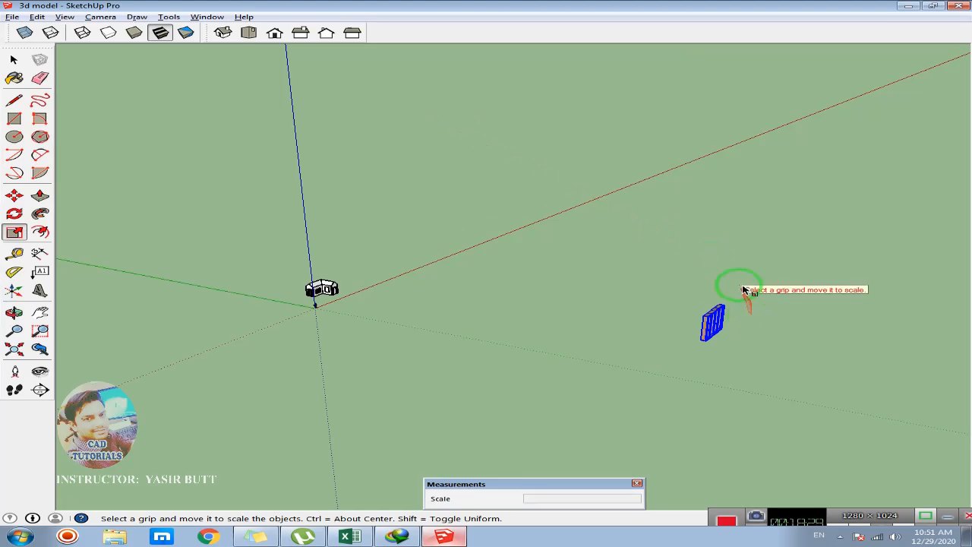
# - Move the scaled-down window about 215' and bring the whole model into view
pyautogui.moveTo(749, 291); pyautogui.dragTo(681, 363)
pyautogui.press('m')
pyautogui.click(677, 351)
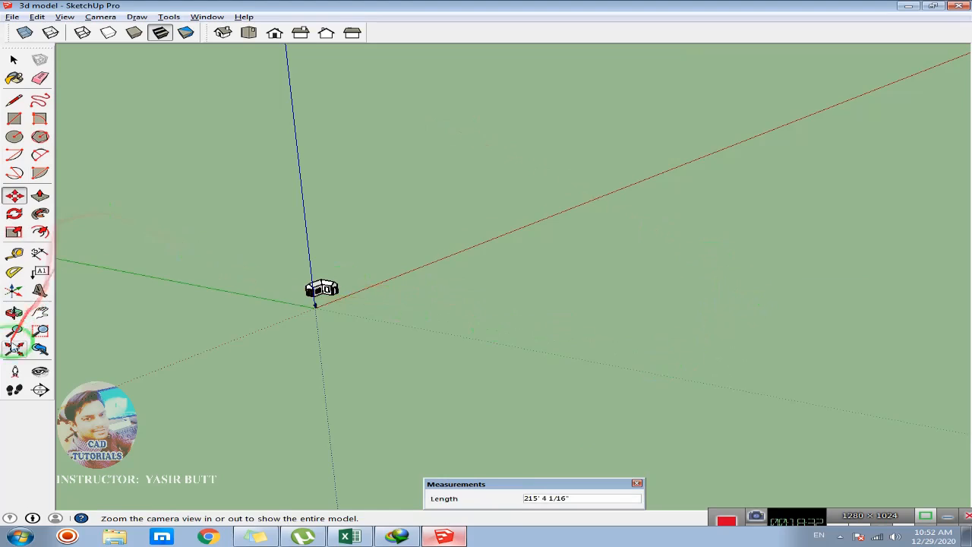
pyautogui.click(14, 349)
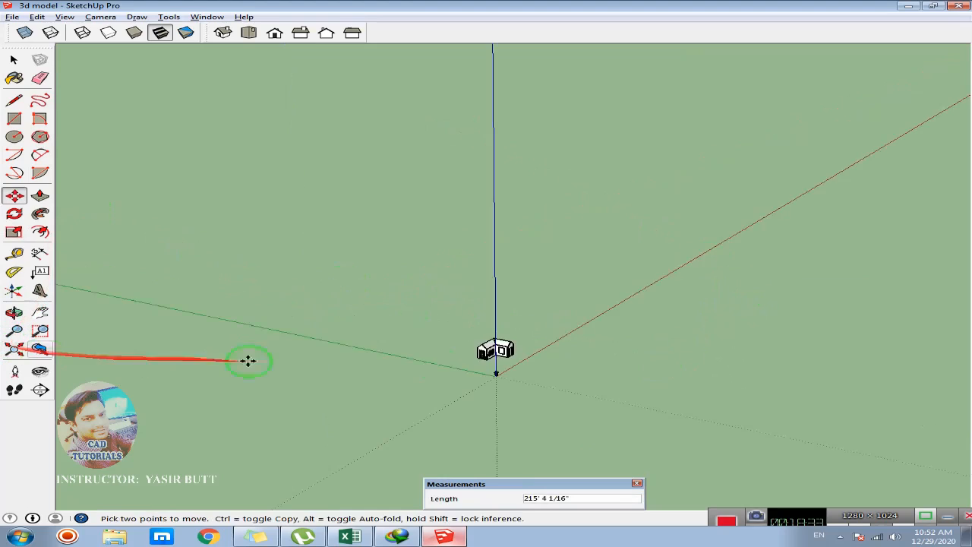
pyautogui.click(14, 349)
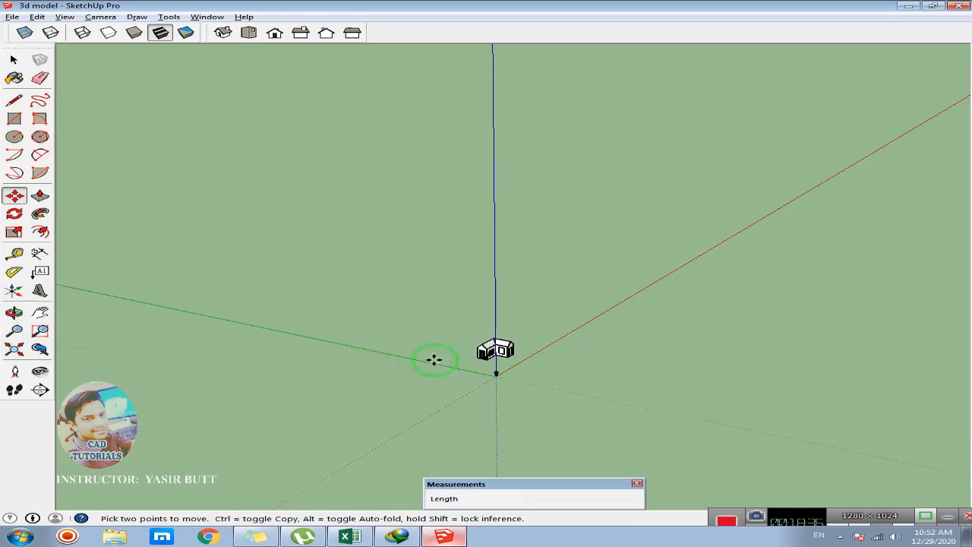
pyautogui.click(317, 297)
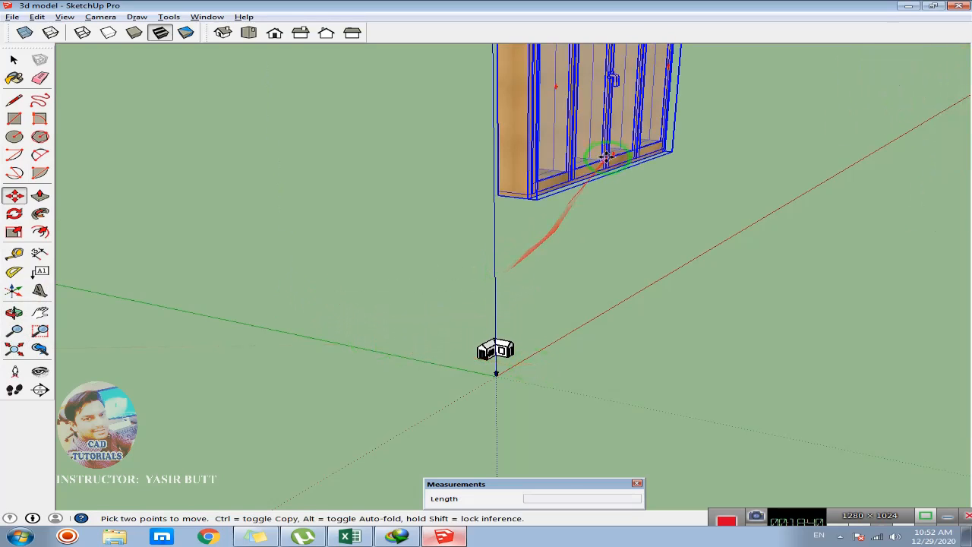
# - Delete the oversized four-panel window and return to a close view of the house
pyautogui.moveTo(608, 158); pyautogui.dragTo(623, 221, button='middle')
pyautogui.press('Delete')
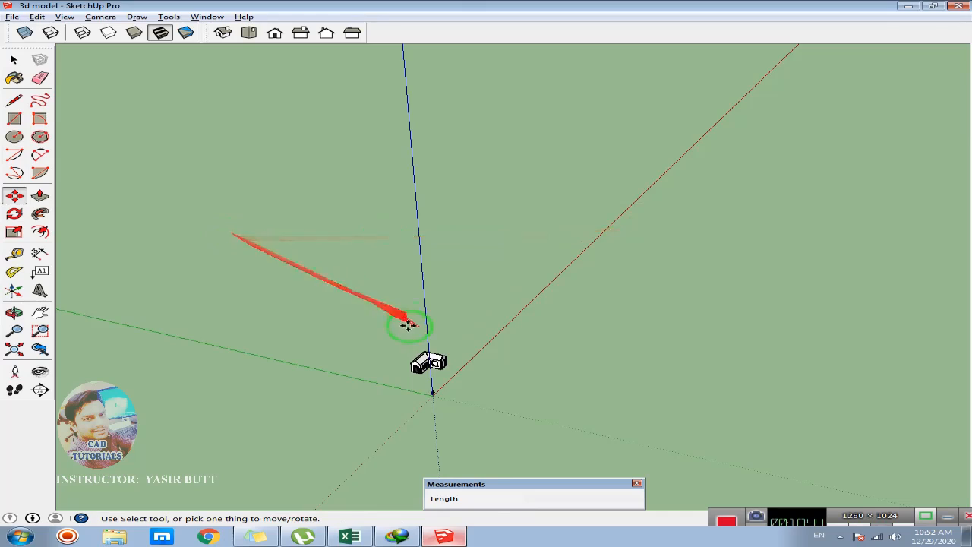
pyautogui.scroll(5, 510, 376)
pyautogui.scroll(3, 337, 319)
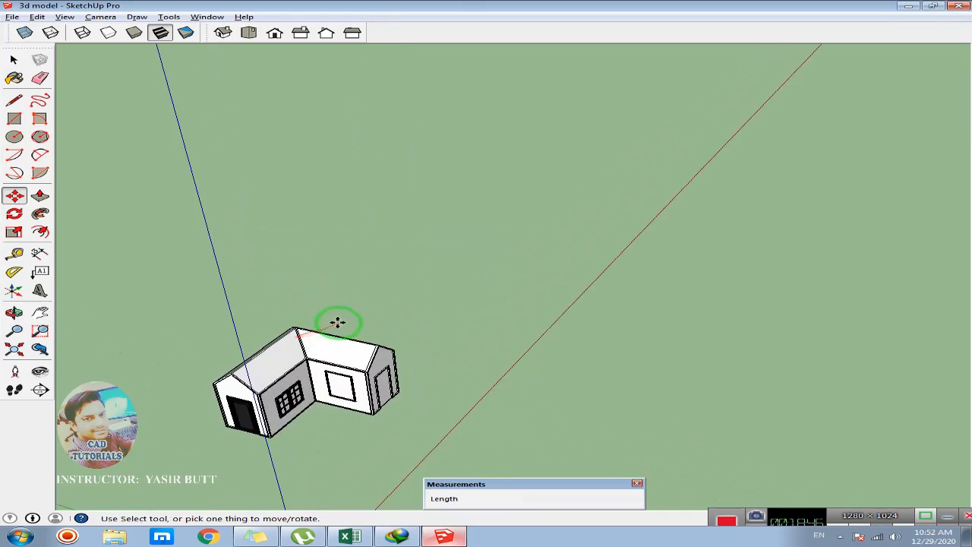
pyautogui.moveTo(336, 321); pyautogui.dragTo(217, 314, button='middle')
pyautogui.scroll(4, 322, 316)
pyautogui.scroll(3, 322, 316)
pyautogui.moveTo(336, 336); pyautogui.dragTo(315, 217, button='middle')
# - Import the "window1" model from the Skp 2015 Model folder and place it in front of the house's inner corner
pyautogui.click(12, 17)
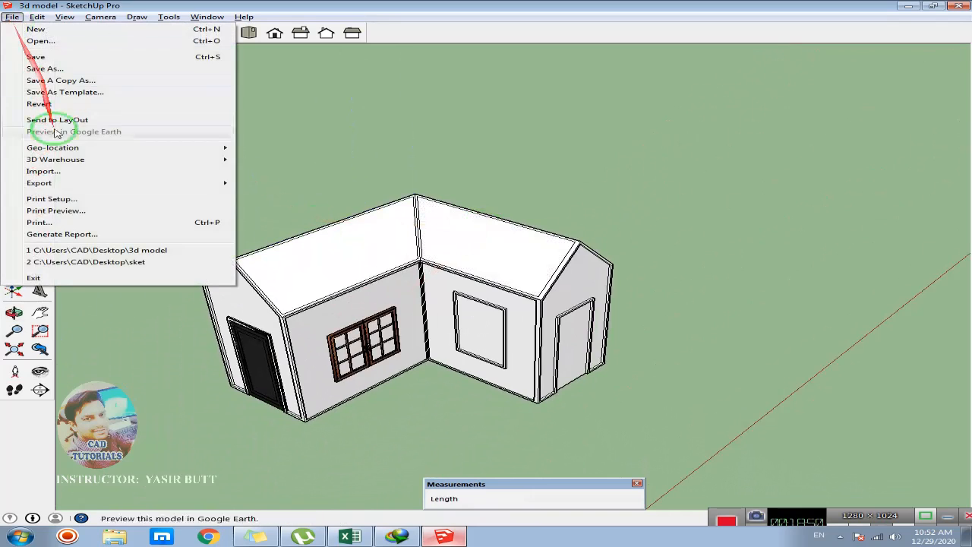
pyautogui.click(42, 171)
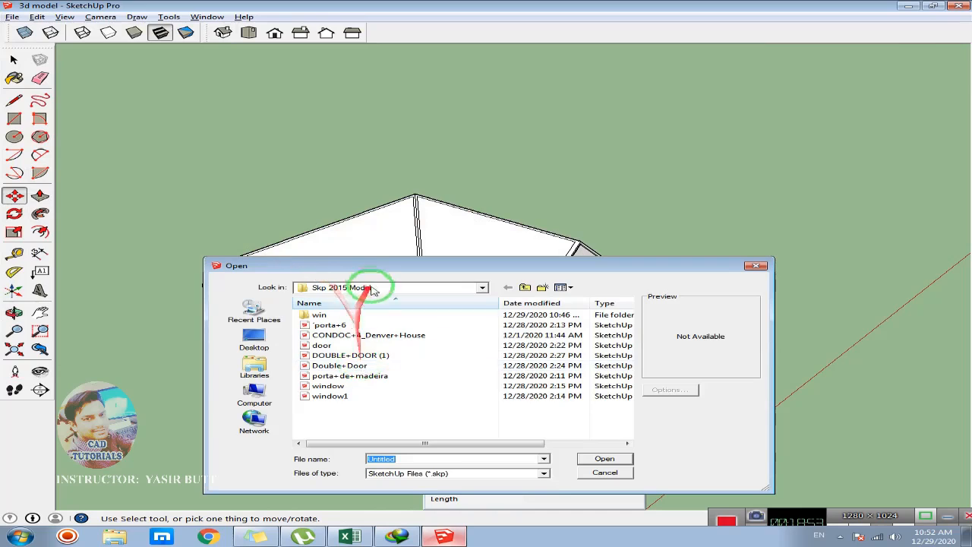
pyautogui.click(321, 345)
pyautogui.click(334, 367)
pyautogui.click(334, 375)
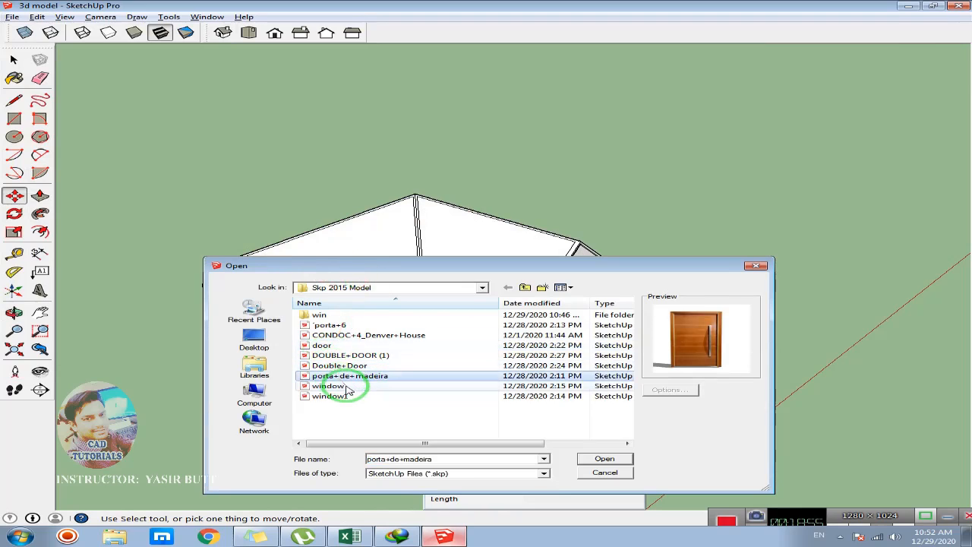
pyautogui.click(329, 386)
pyautogui.click(331, 396)
pyautogui.click(603, 459)
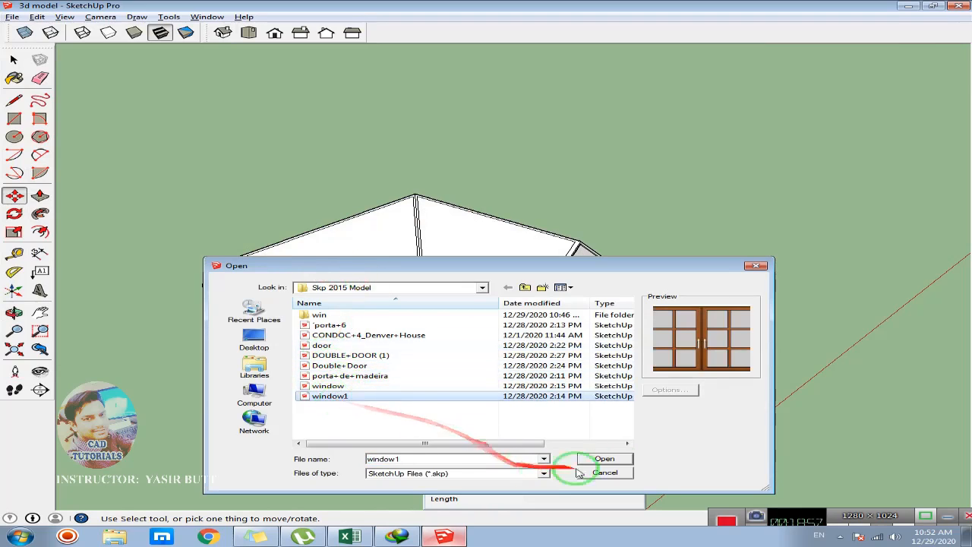
pyautogui.click(451, 400)
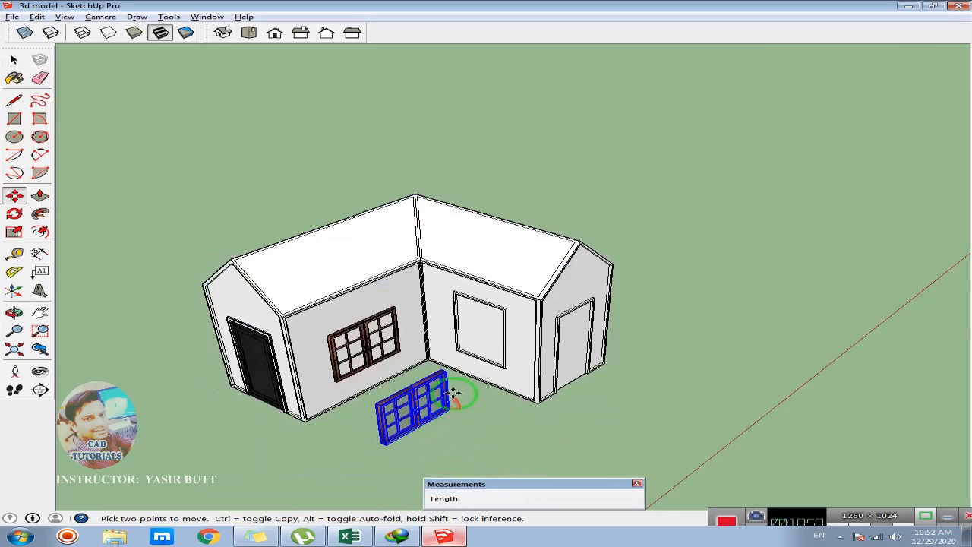
pyautogui.scroll(2, 454, 396)
pyautogui.click(14, 213)
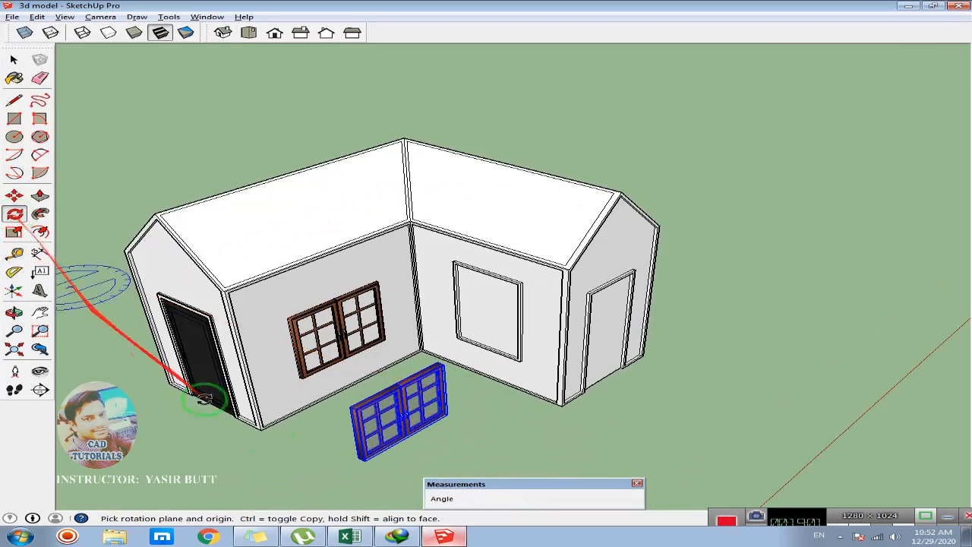
pyautogui.click(450, 413)
pyautogui.press('Escape')
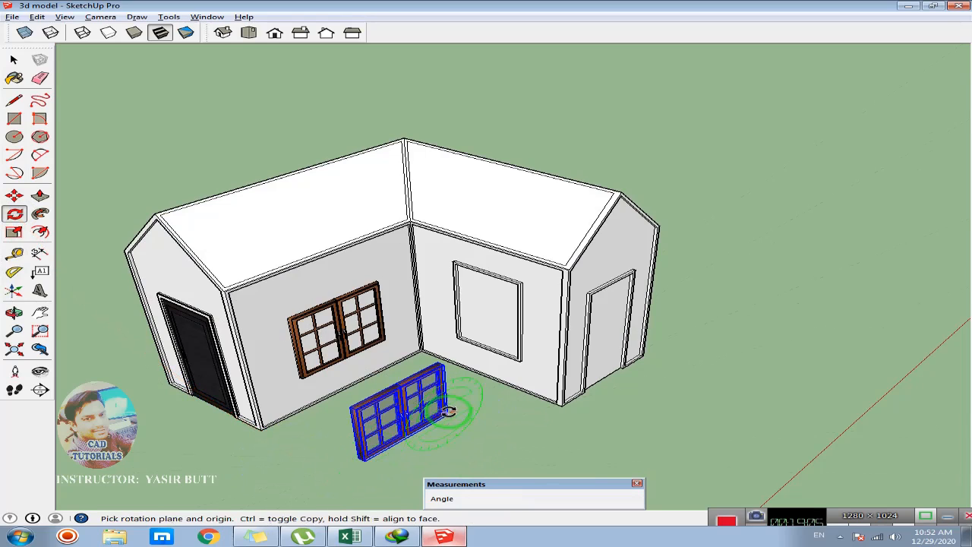
pyautogui.click(365, 459)
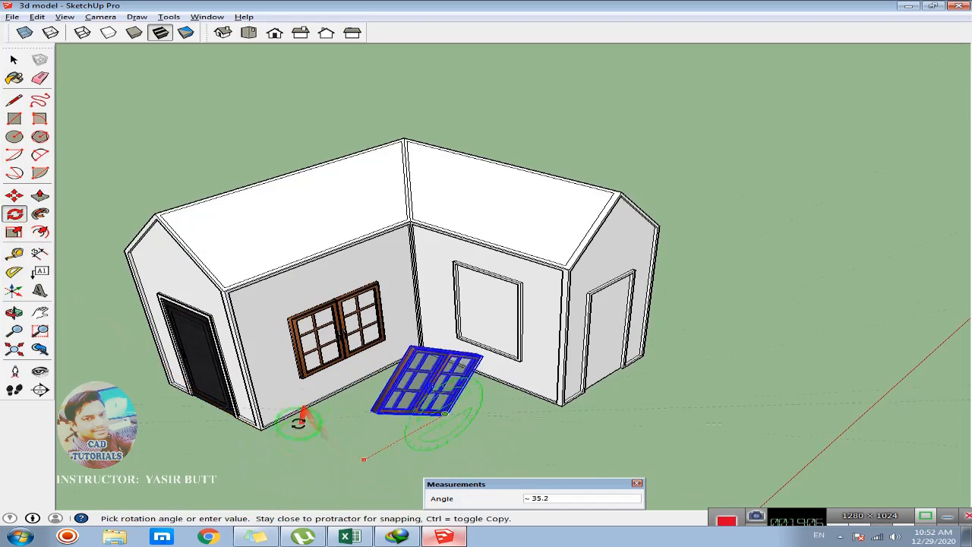
pyautogui.scroll(-1, 297, 439)
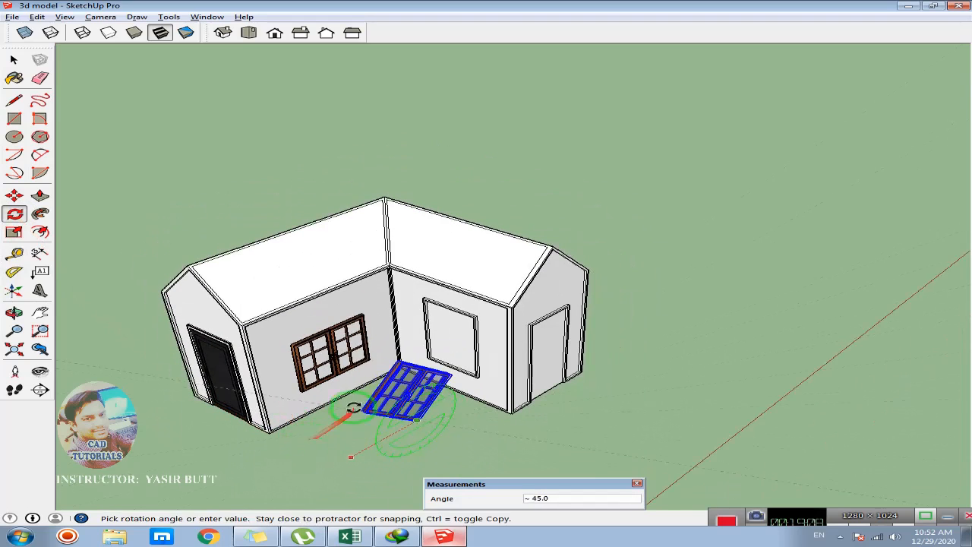
pyautogui.moveTo(337, 408); pyautogui.dragTo(343, 334, button='middle')
pyautogui.press('Escape')
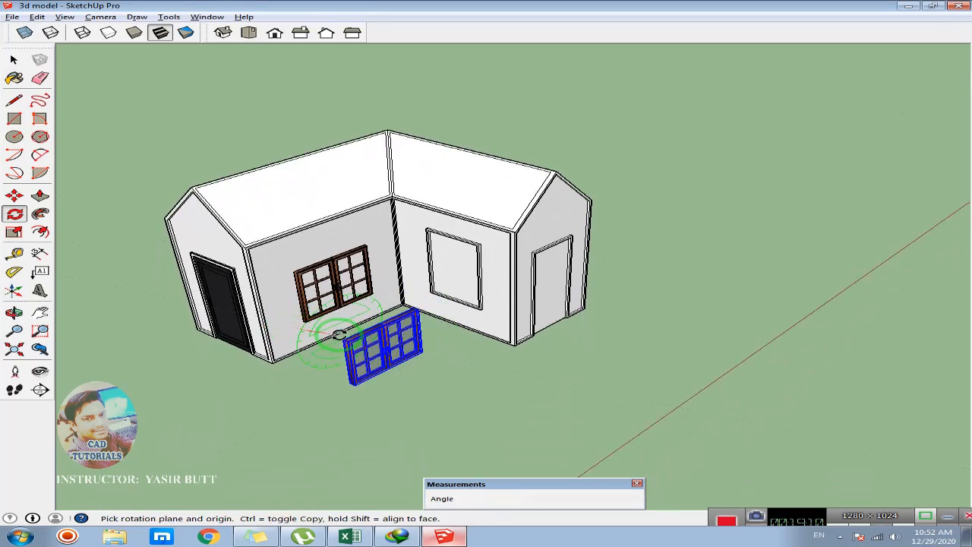
# - Try to rotate the window about its long horizontal edges, from the lower front corner and from the upper front corner
pyautogui.scroll(3, 396, 357)
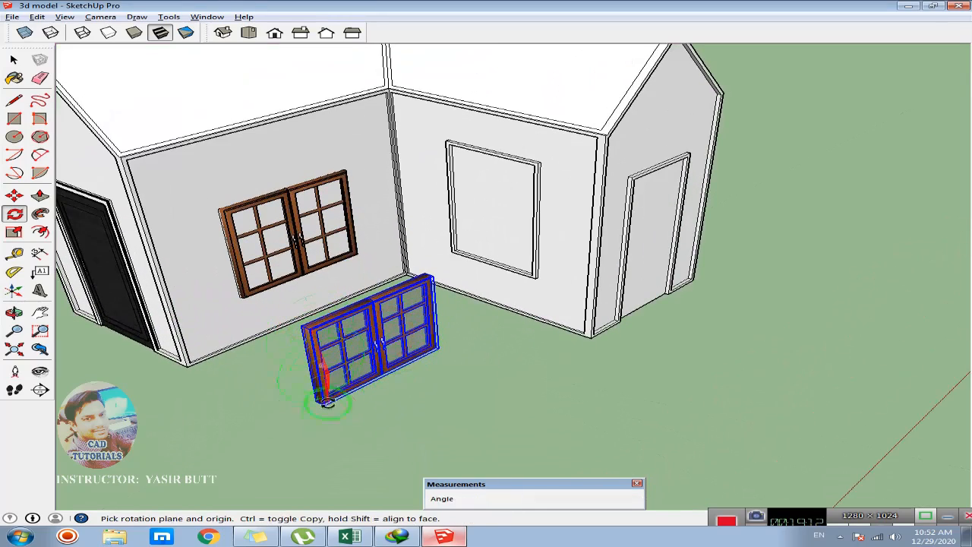
pyautogui.click(323, 400)
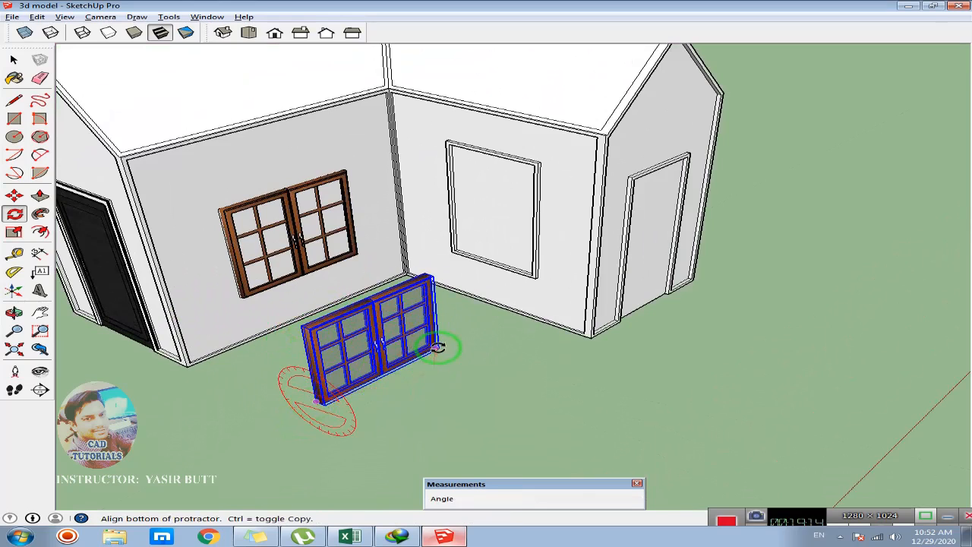
pyautogui.click(438, 347)
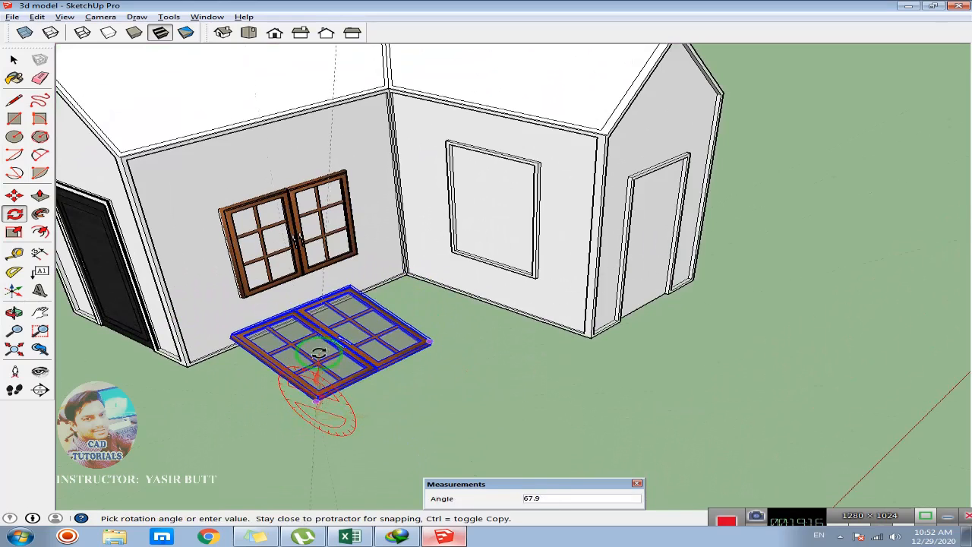
pyautogui.click(354, 371)
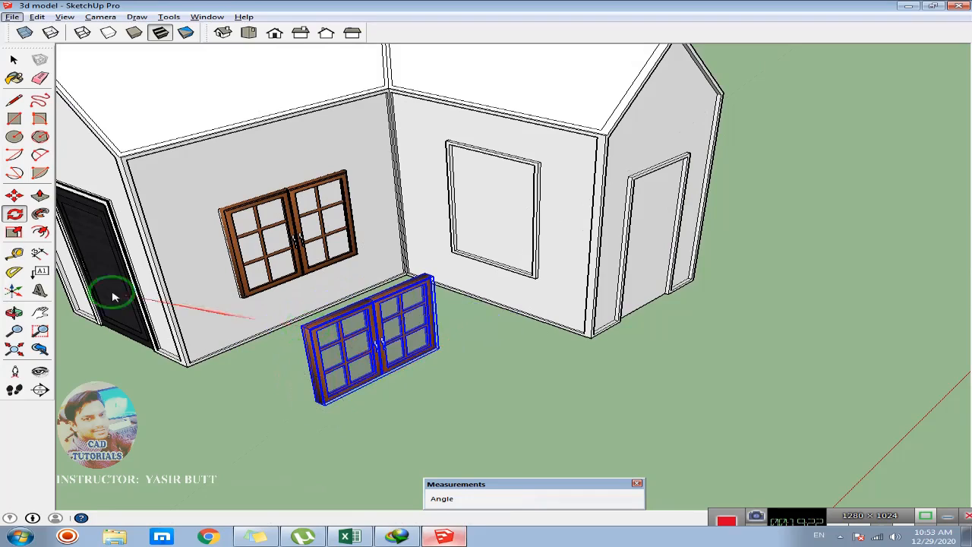
pyautogui.click(13, 215)
pyautogui.click(295, 313)
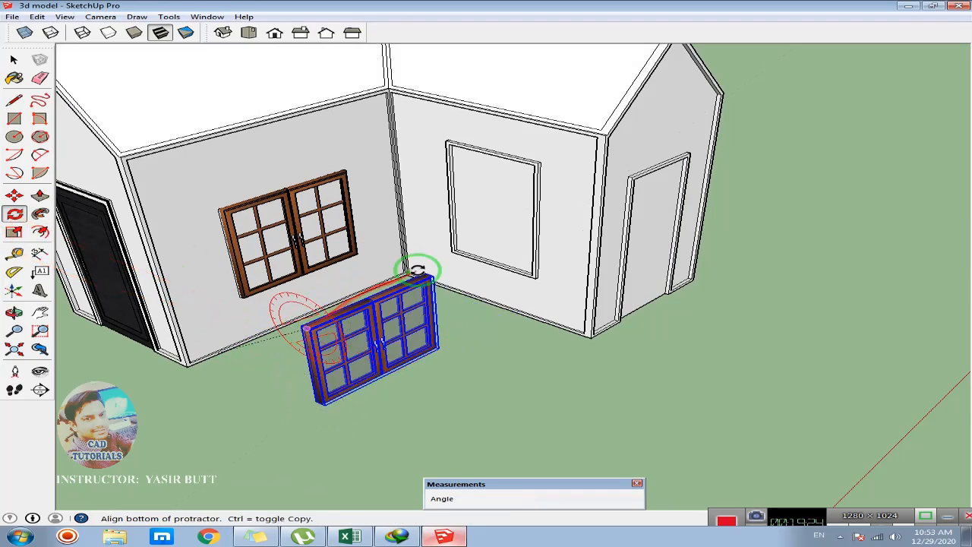
pyautogui.click(427, 278)
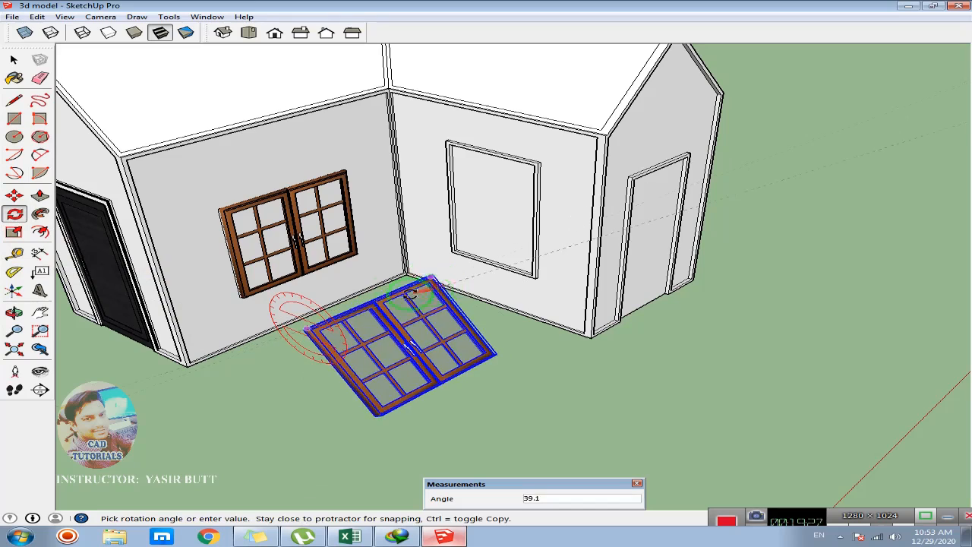
pyautogui.click(441, 281)
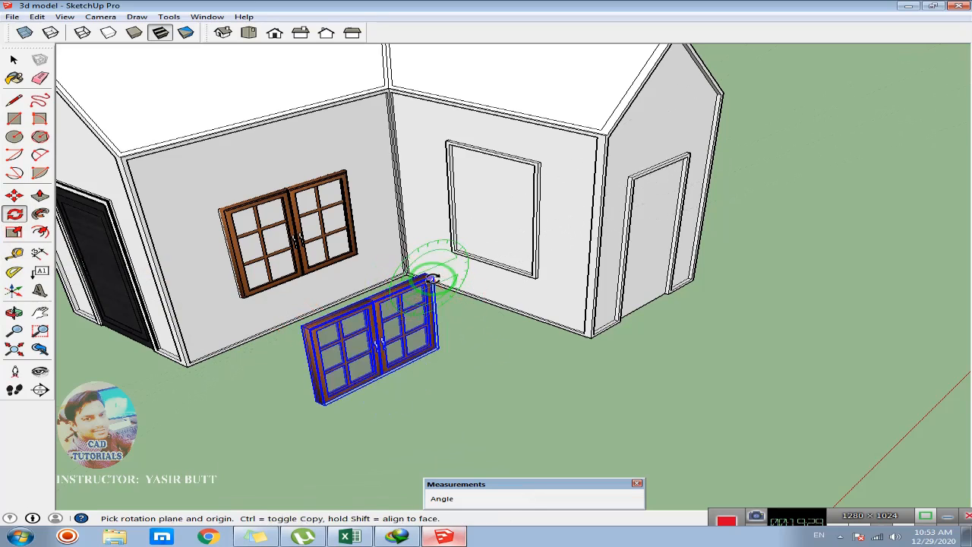
# - Rotate the window 90° horizontally about its upper corner nearest the house so it faces like the wall with the empty opening
pyautogui.click(429, 279)
pyautogui.click(305, 328)
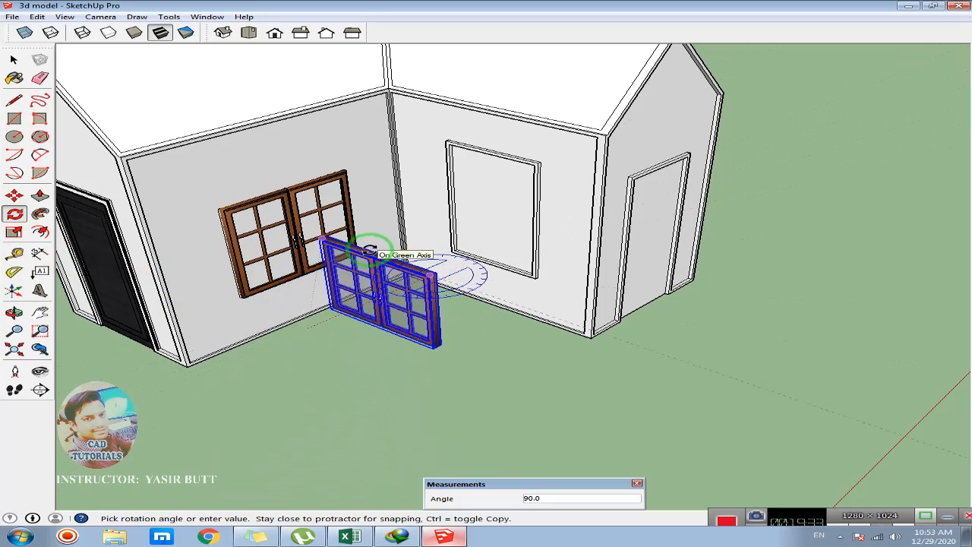
pyautogui.click(370, 251)
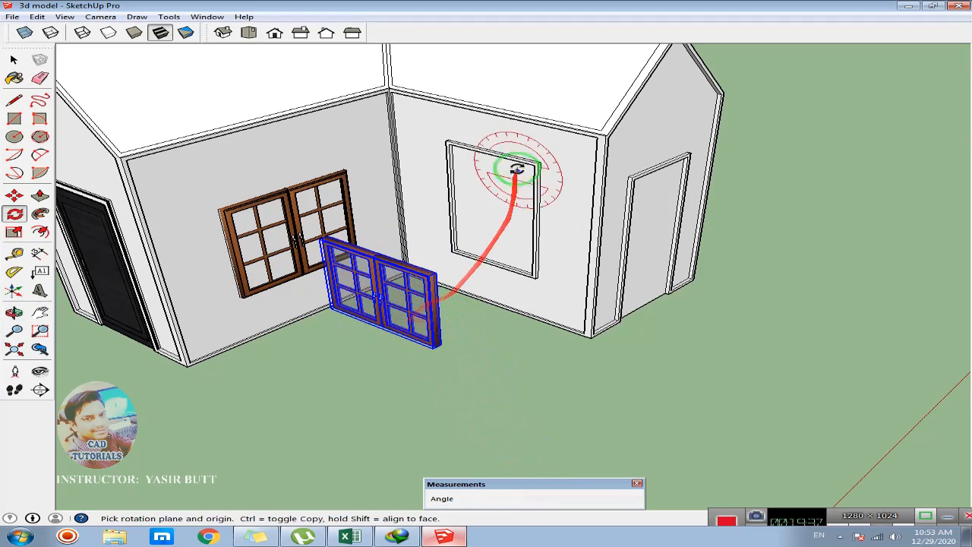
pyautogui.click(14, 59)
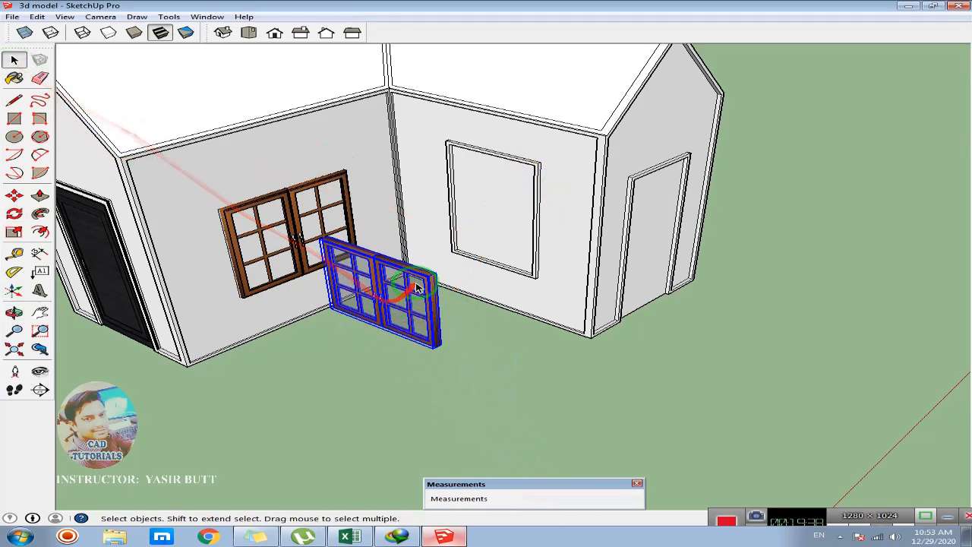
# - Move the window by its lower outer corner onto the matching lower corner of the empty wall opening
pyautogui.scroll(6, 448, 288)
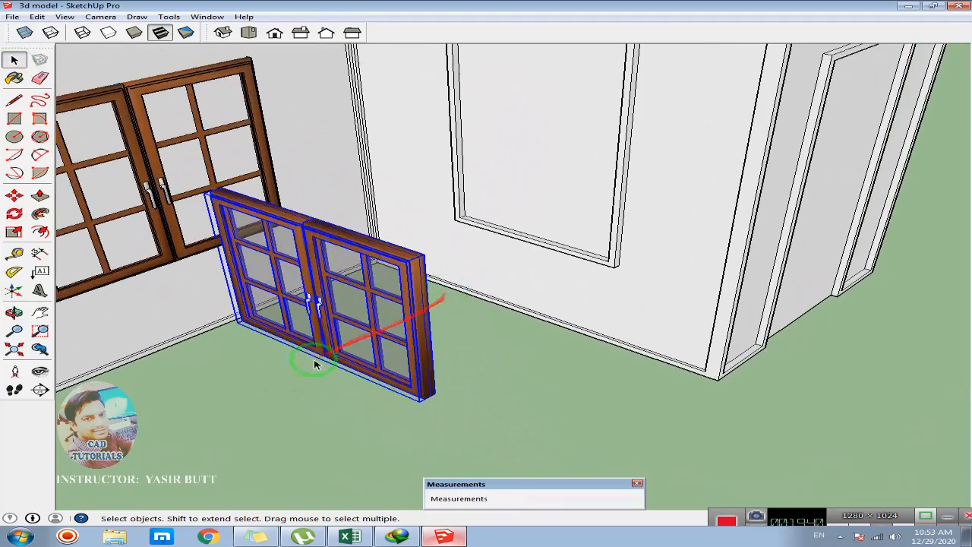
pyautogui.press('m')
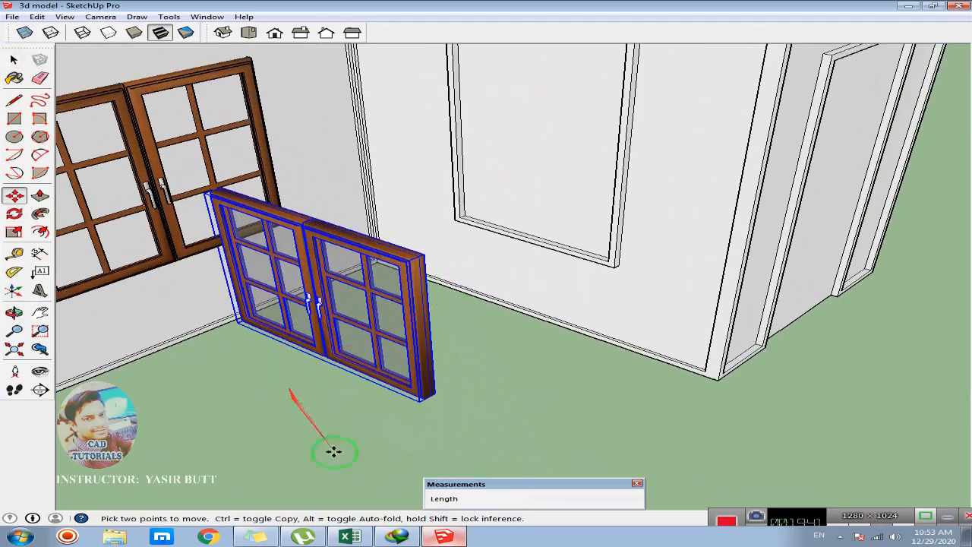
pyautogui.scroll(2, 437, 396)
pyautogui.click(423, 401)
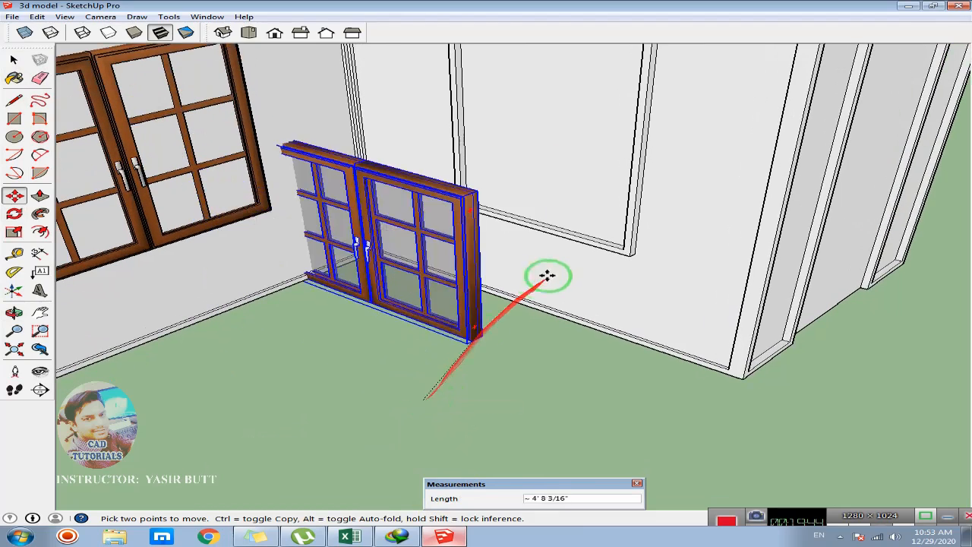
pyautogui.click(622, 250)
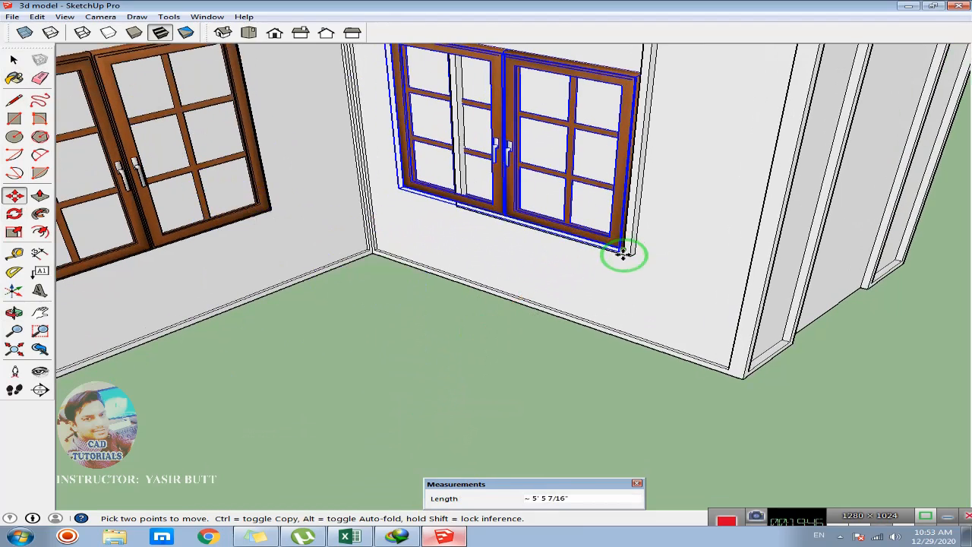
# - Scale the window to fill the wall opening, about 0.67 in depth, 1.43 in height and 0.71 in width
pyautogui.moveTo(486, 221); pyautogui.dragTo(495, 222, button='middle')
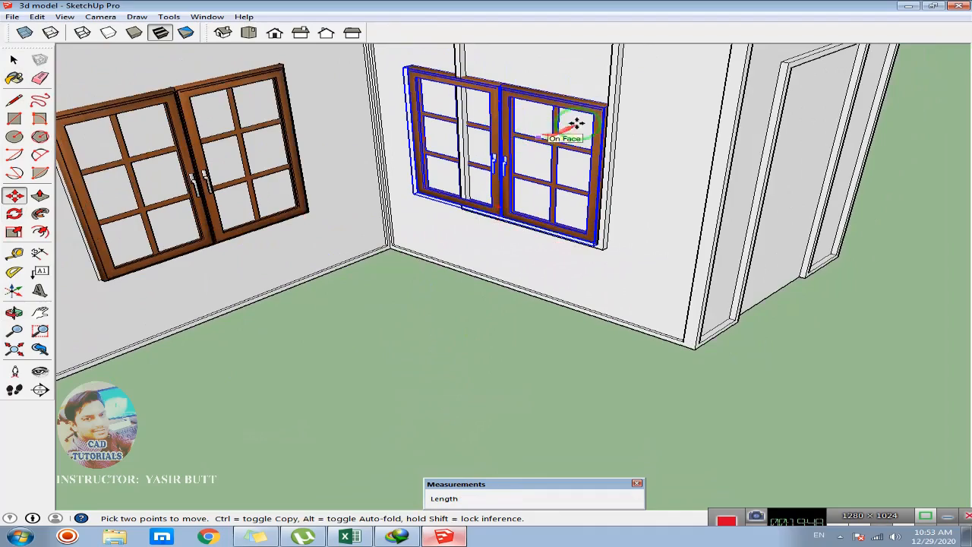
pyautogui.moveTo(583, 122); pyautogui.dragTo(555, 233, button='middle')
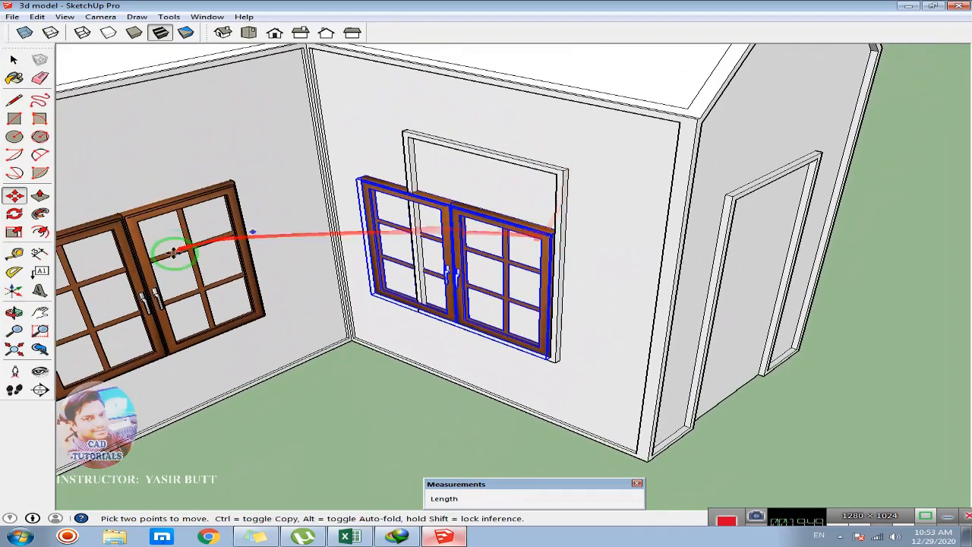
pyautogui.click(15, 233)
pyautogui.moveTo(454, 205); pyautogui.dragTo(471, 152)
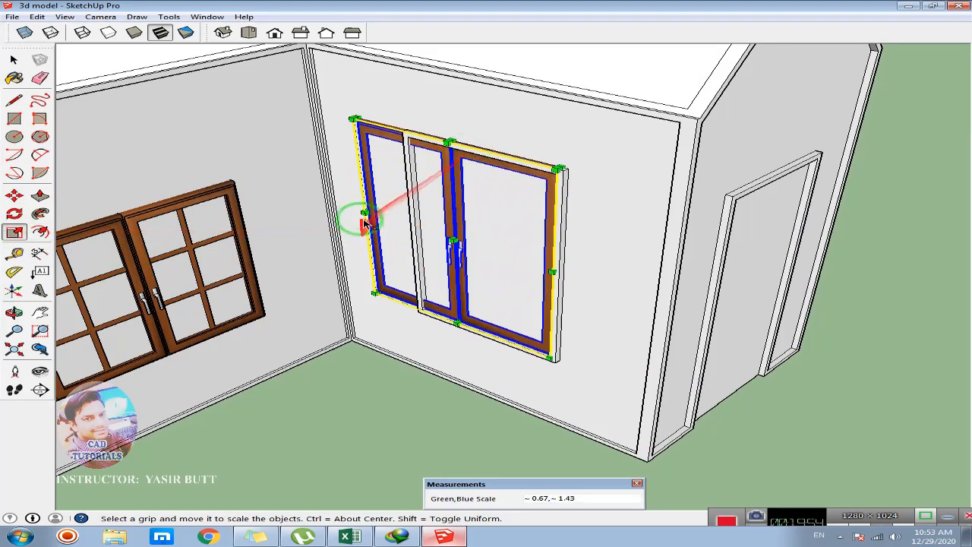
pyautogui.moveTo(366, 215); pyautogui.dragTo(418, 234)
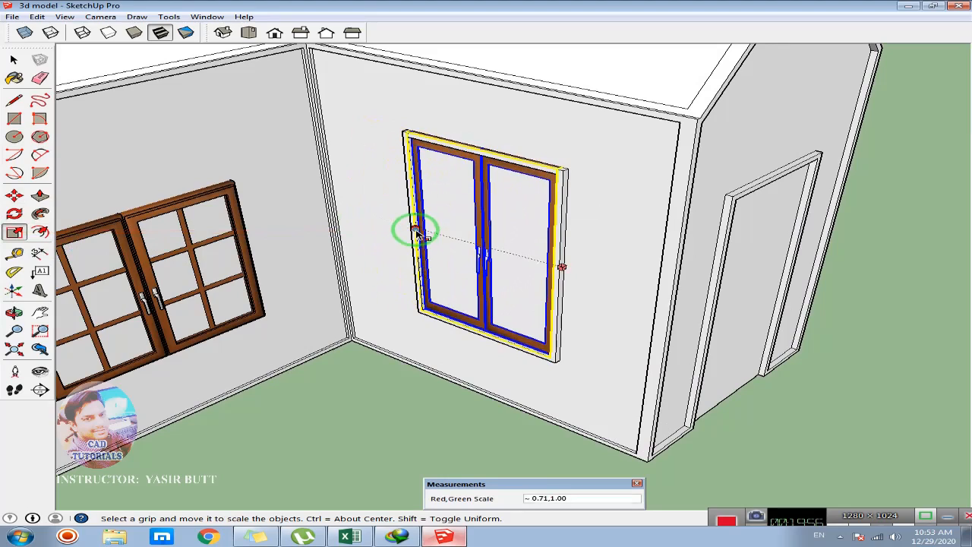
pyautogui.click(15, 59)
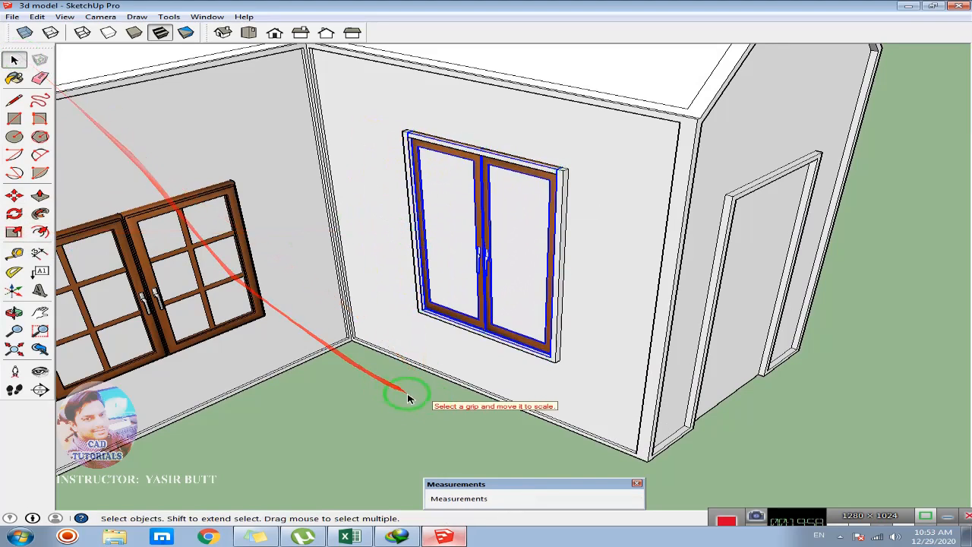
pyautogui.click(430, 390)
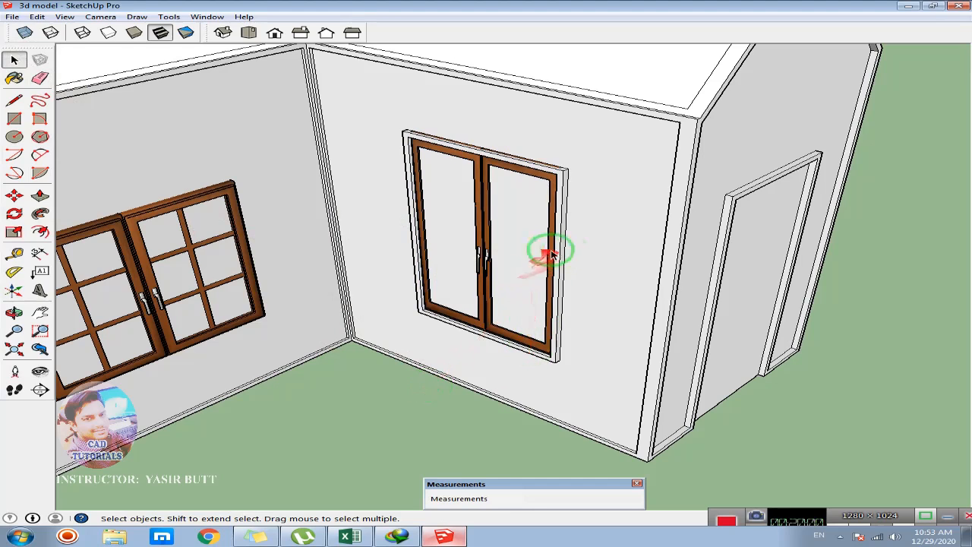
# - Move the window about 3 3/16" outward from its lower corner so its grilles stand clear of the wall face, and deselect it
pyautogui.click(539, 348)
pyautogui.press('m')
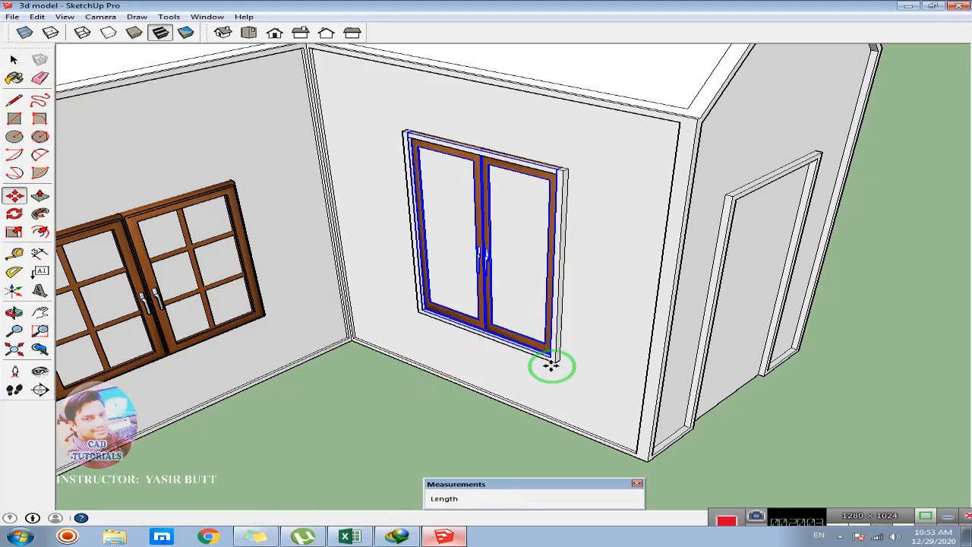
pyautogui.scroll(3, 561, 366)
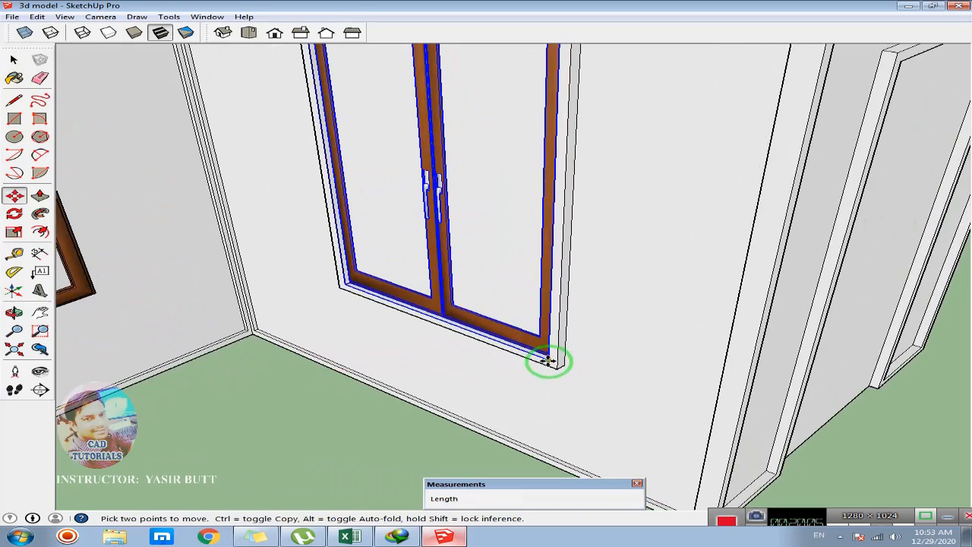
pyautogui.click(548, 362)
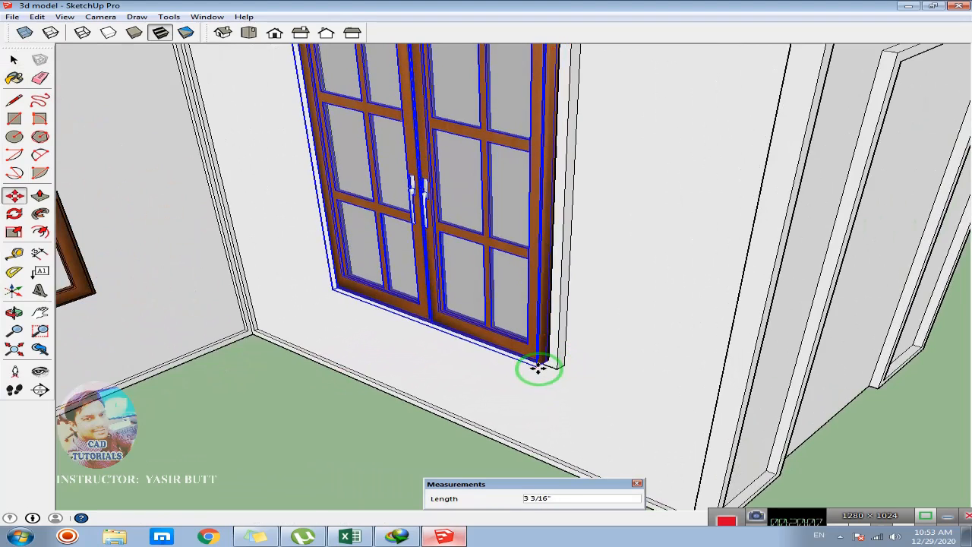
pyautogui.click(539, 368)
pyautogui.scroll(-1, 367, 352)
pyautogui.click(13, 60)
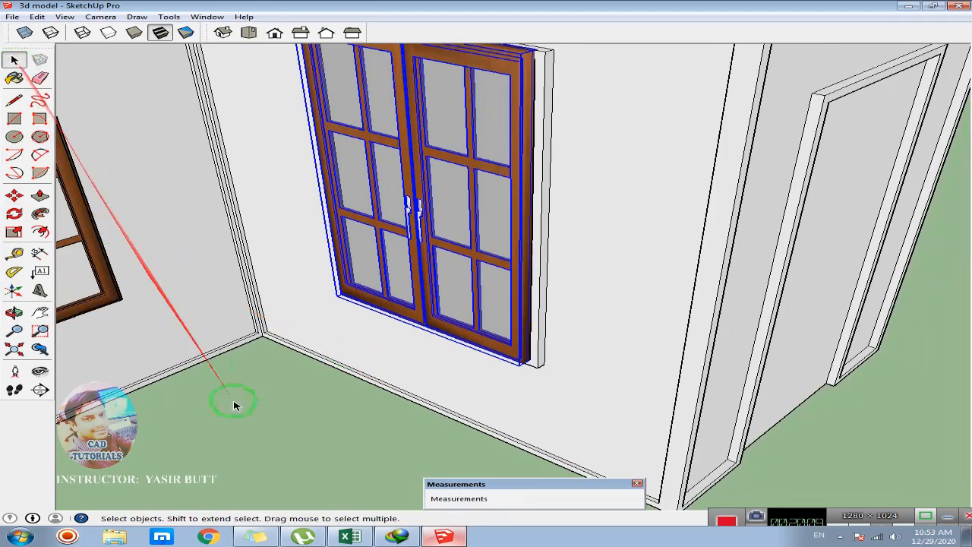
pyautogui.click(236, 406)
pyautogui.scroll(-2, 326, 401)
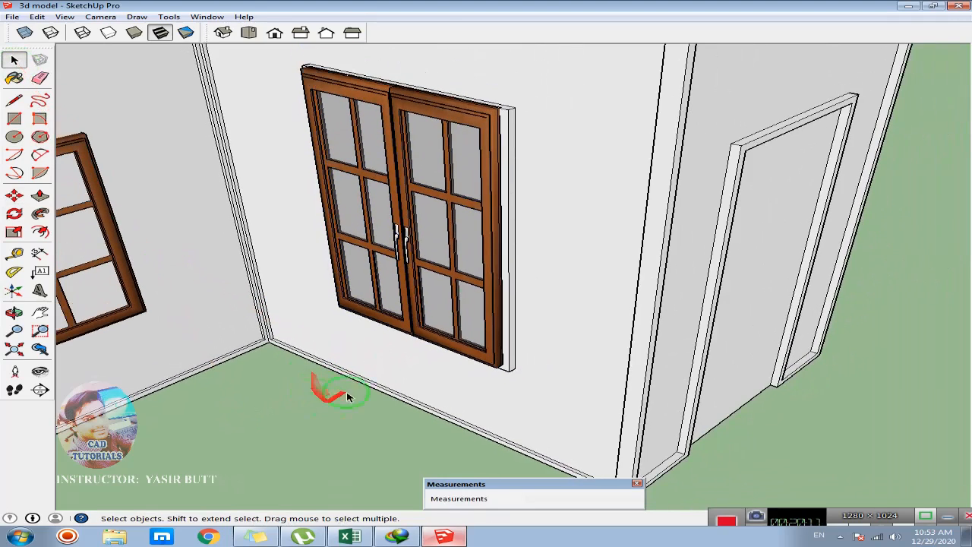
# - Import the "porta+6" door model from the Skp 2015 Model folder and place it beside the gable wall with the empty doorway
pyautogui.moveTo(354, 354); pyautogui.dragTo(681, 270, button='middle')
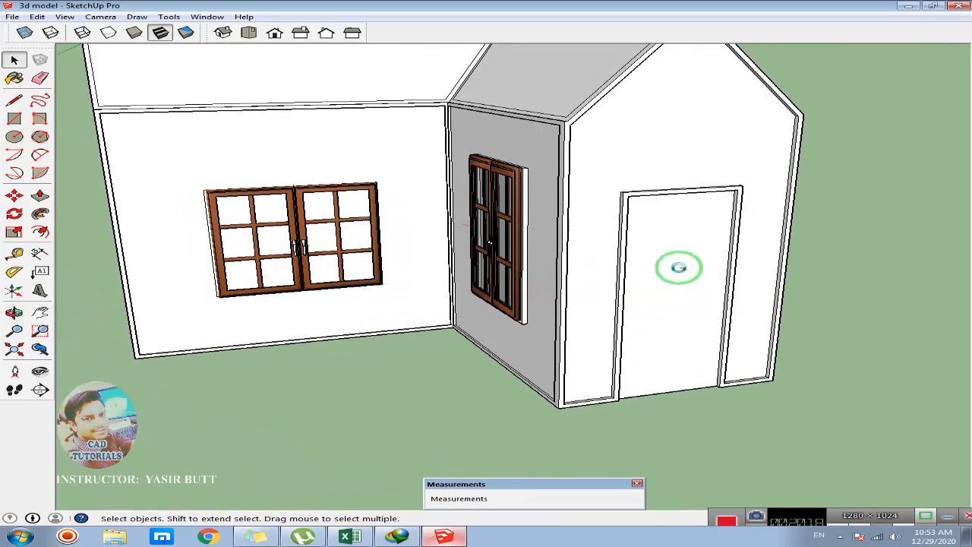
pyautogui.moveTo(408, 215); pyautogui.dragTo(157, 102, button='middle')
pyautogui.click(12, 16)
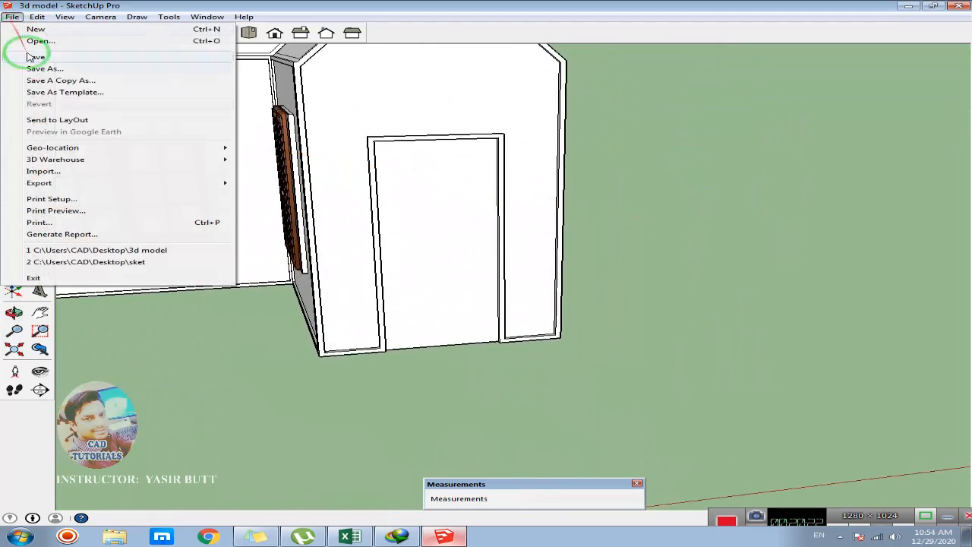
pyautogui.click(42, 170)
pyautogui.click(329, 325)
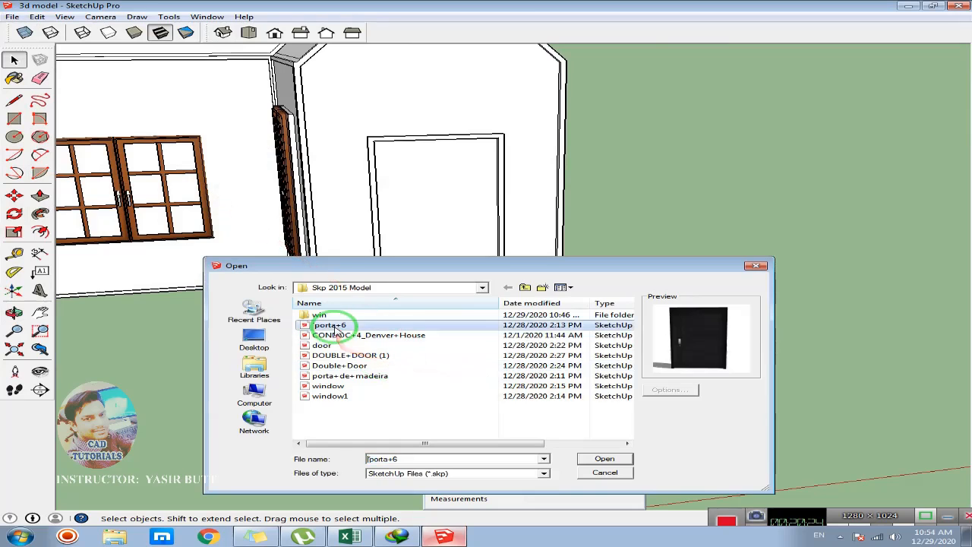
pyautogui.click(600, 459)
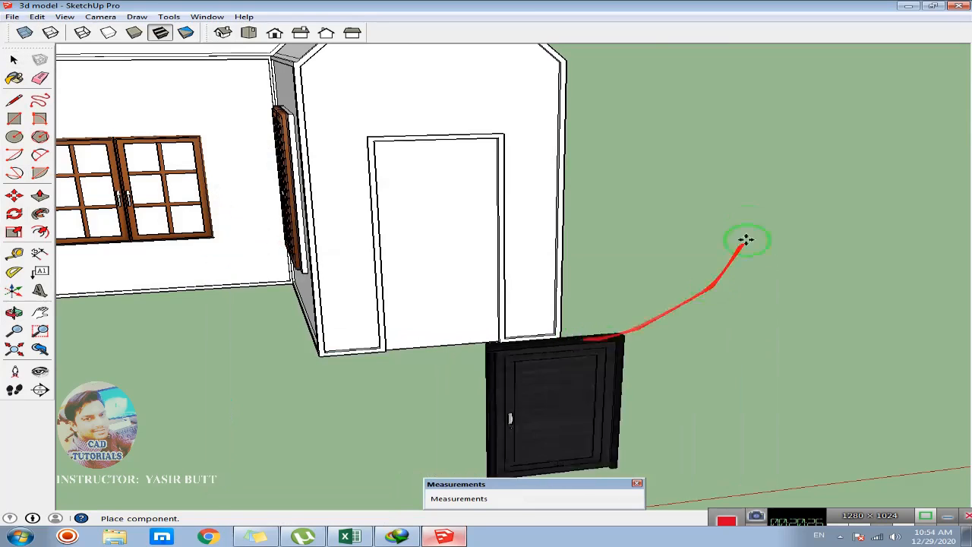
pyautogui.click(732, 230)
# - Move the imported door off the wall corner to stand in front of the gable wall's doorway, about 9' 1 3/4" in the final move
pyautogui.press('m')
pyautogui.moveTo(560, 335)
pyautogui.mouseDown(button='middle')
pyautogui.moveTo(682, 333)
pyautogui.moveTo(563, 331)
pyautogui.mouseUp(button='middle')
pyautogui.click(684, 326)
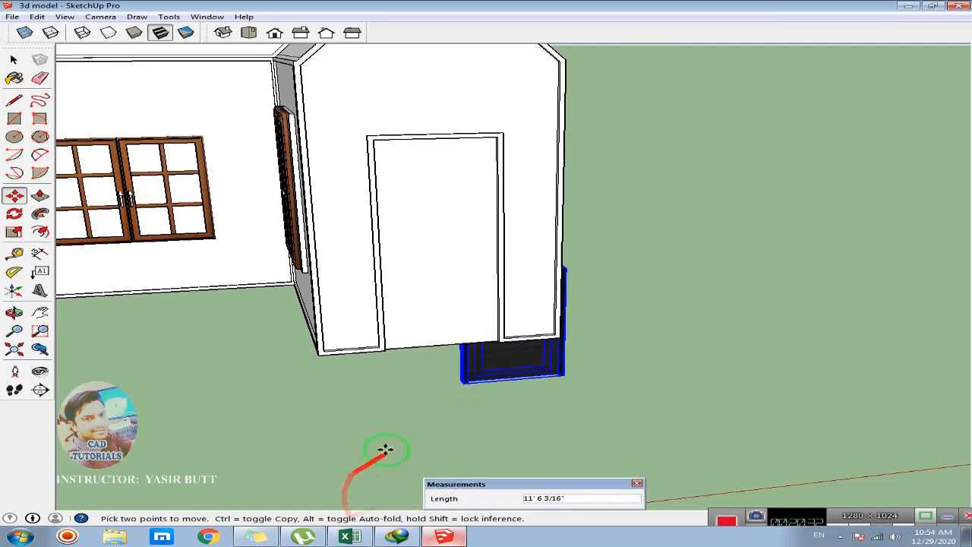
pyautogui.click(522, 375)
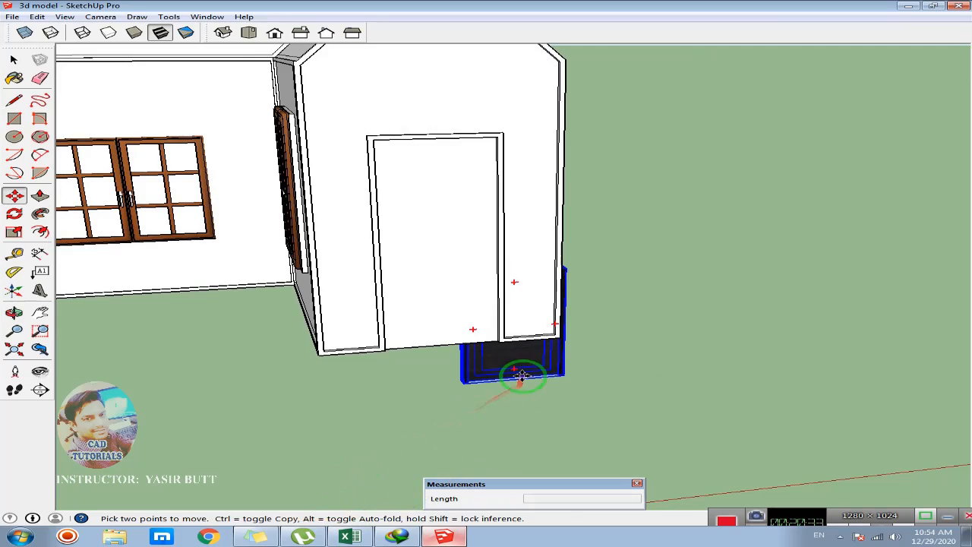
pyautogui.click(566, 375)
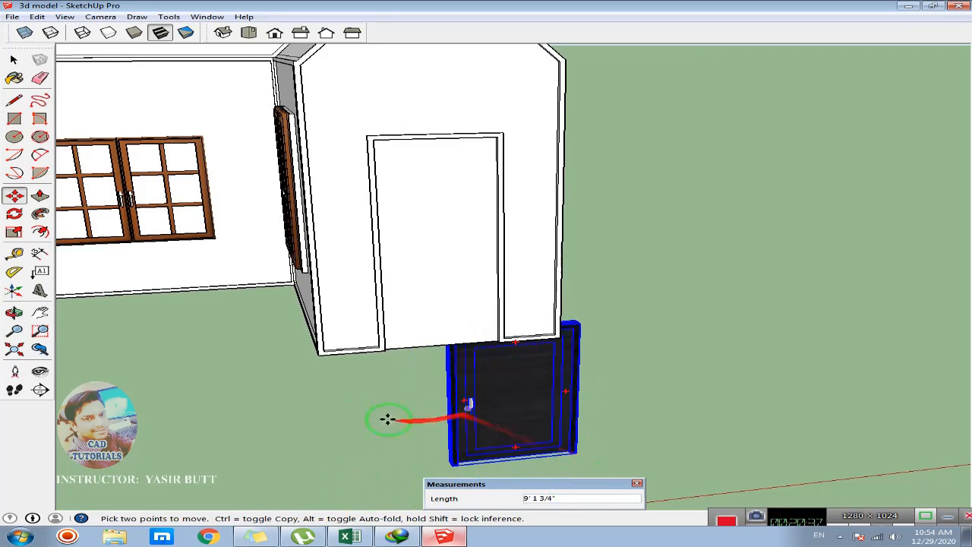
pyautogui.moveTo(387, 419); pyautogui.dragTo(469, 296, button='middle')
# - Try to move the door by its lower outer corner onto the lower corner of the gable doorway
pyautogui.press('q')
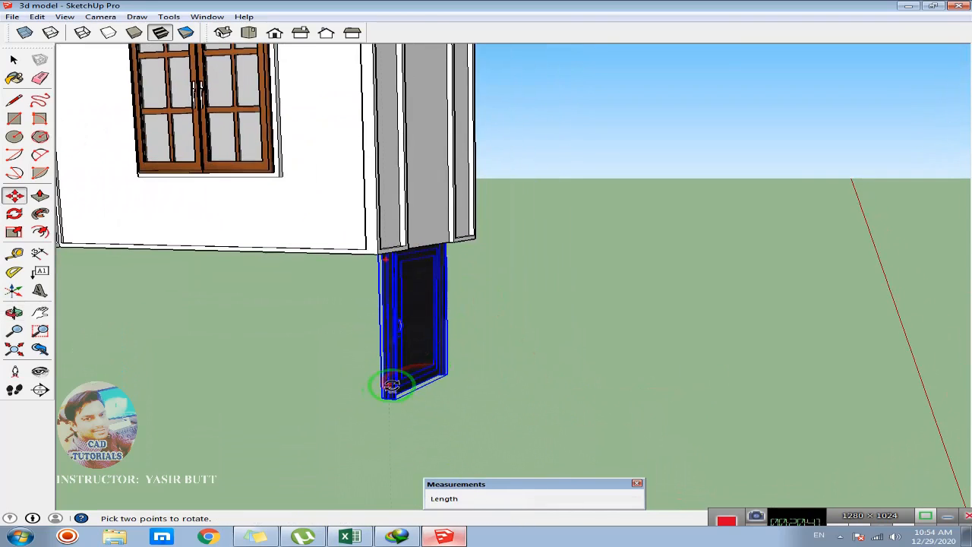
pyautogui.scroll(4, 391, 387)
pyautogui.scroll(3, 390, 387)
pyautogui.press('m')
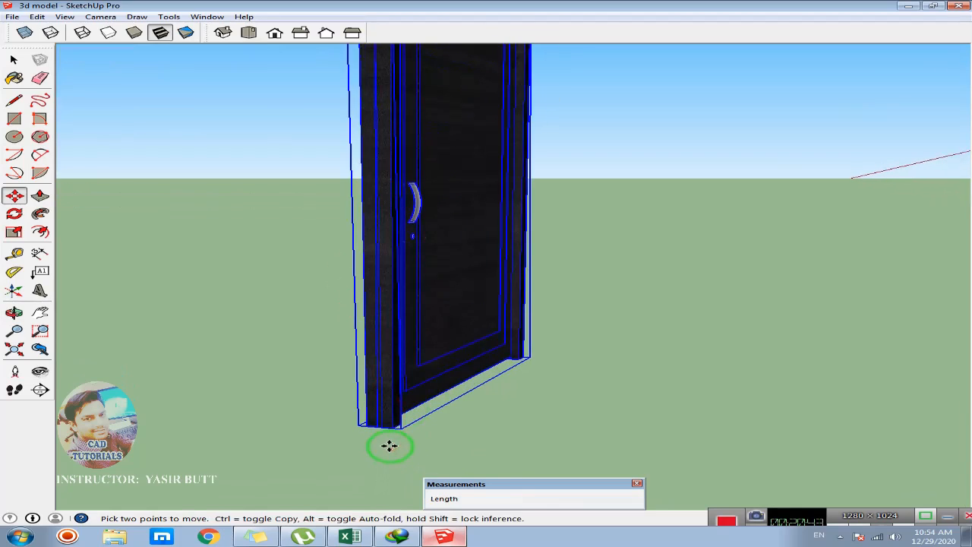
pyautogui.click(367, 426)
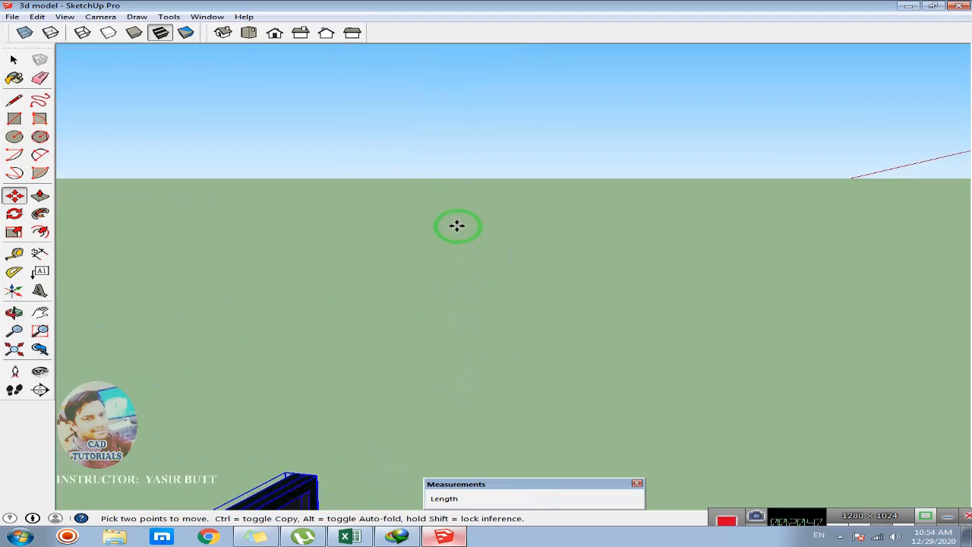
pyautogui.moveTo(426, 238); pyautogui.dragTo(360, 257, button='middle')
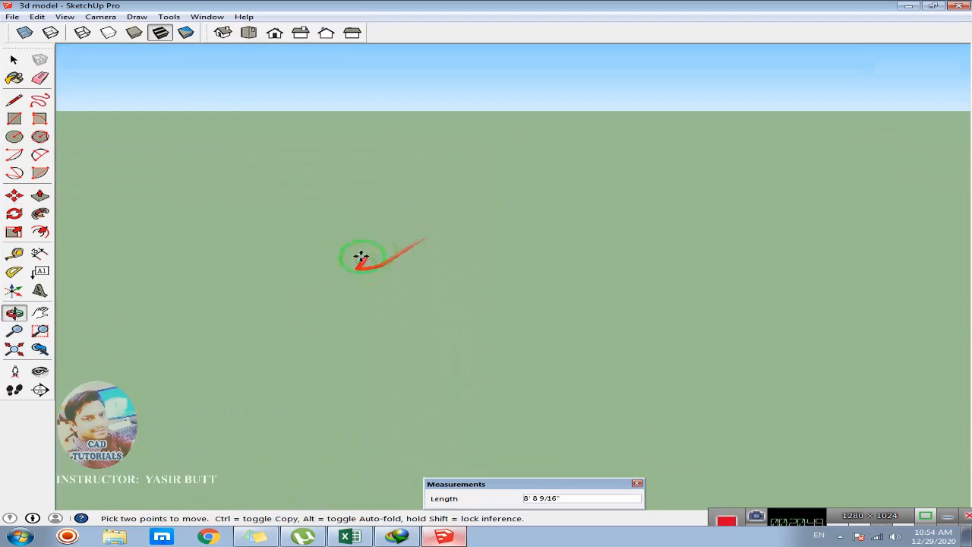
pyautogui.click(14, 349)
pyautogui.scroll(6, 616, 217)
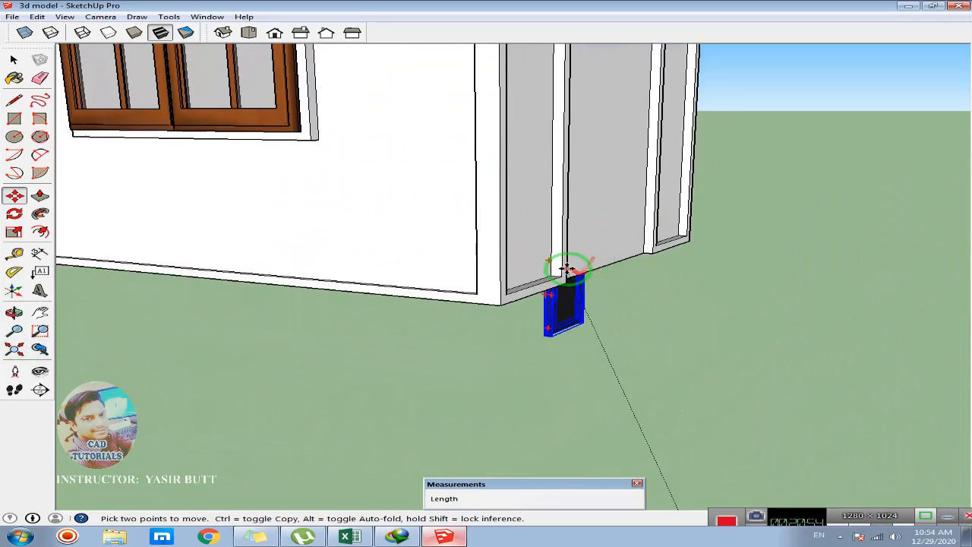
pyautogui.scroll(2, 567, 265)
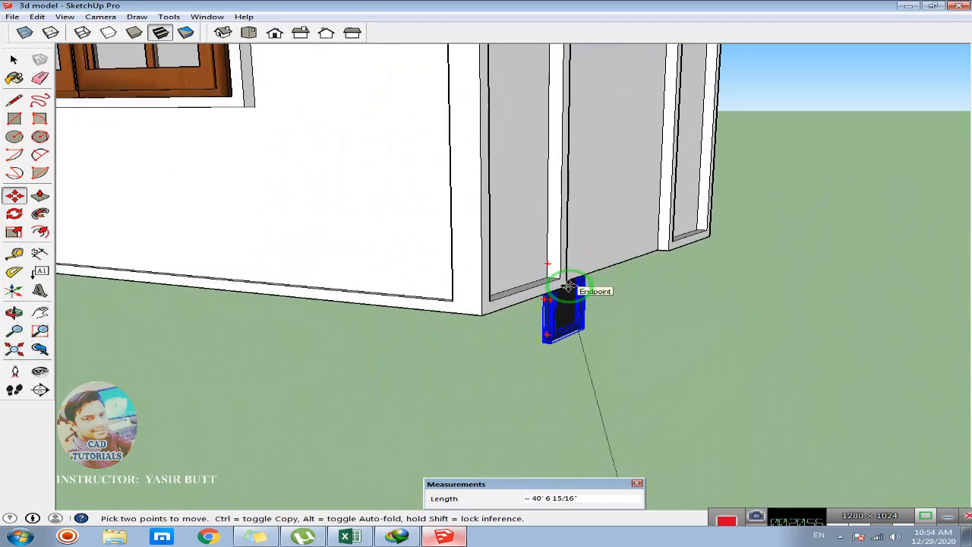
pyautogui.scroll(-4, 585, 293)
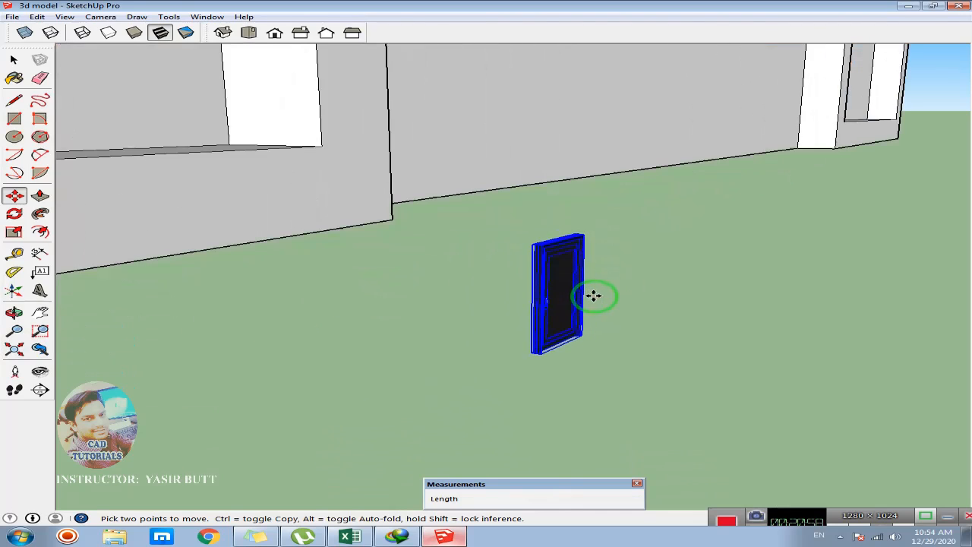
pyautogui.click(619, 263)
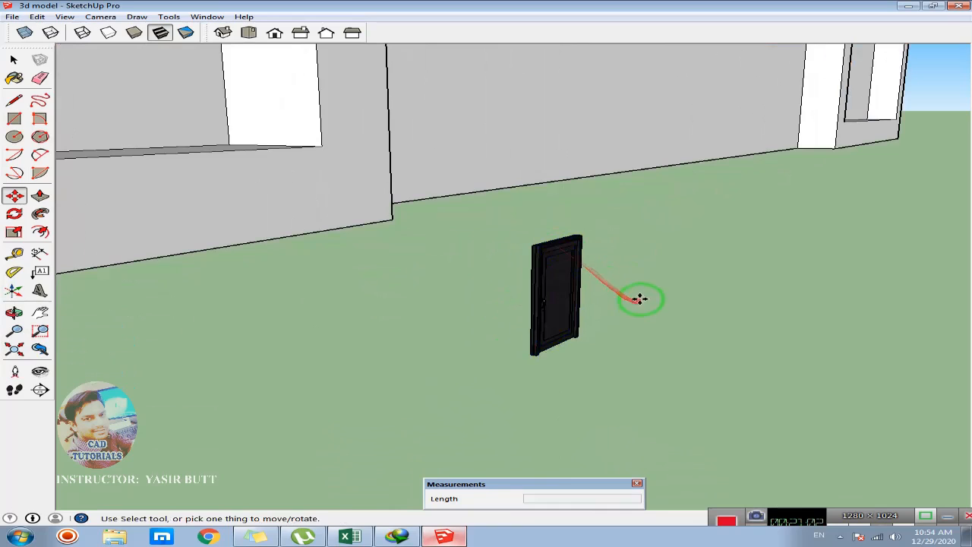
pyautogui.click(561, 252)
pyautogui.press('Escape')
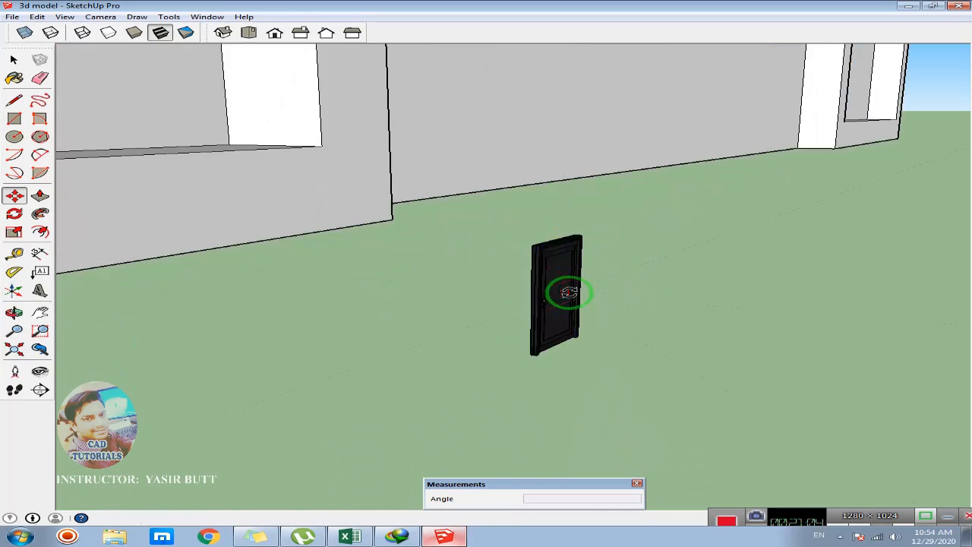
# - Select the door and scale it uniformly by 3 from its lower corner
pyautogui.click(14, 59)
pyautogui.click(569, 272)
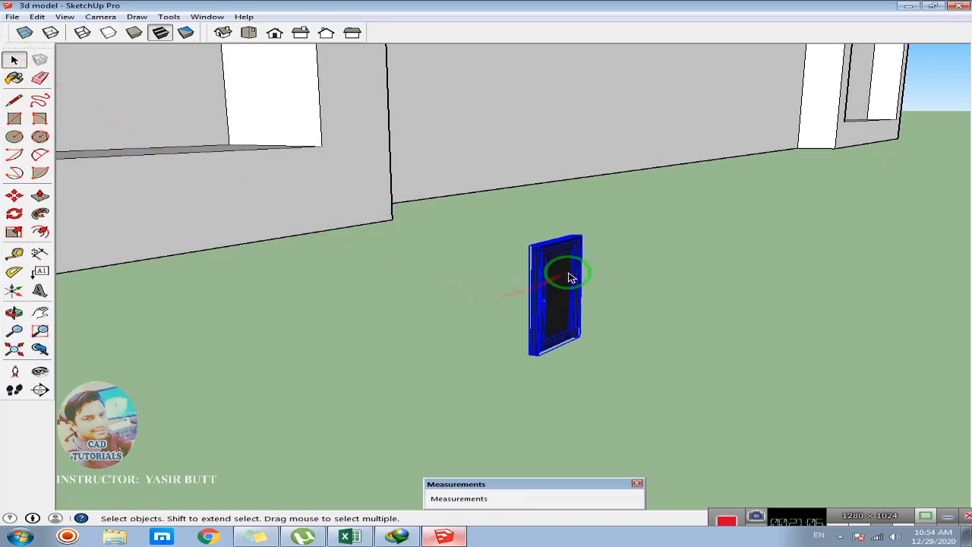
pyautogui.click(14, 232)
pyautogui.click(536, 361)
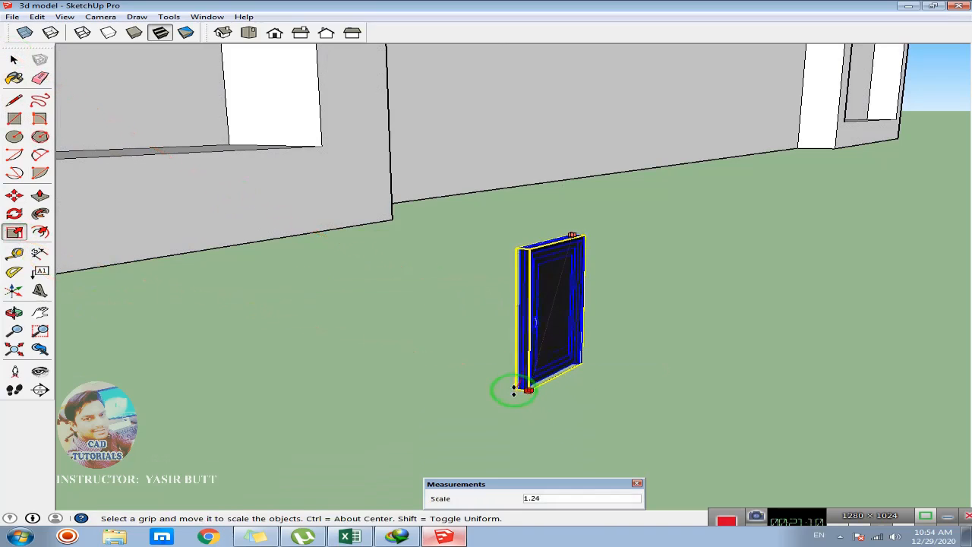
pyautogui.write('3')
pyautogui.press('Return')
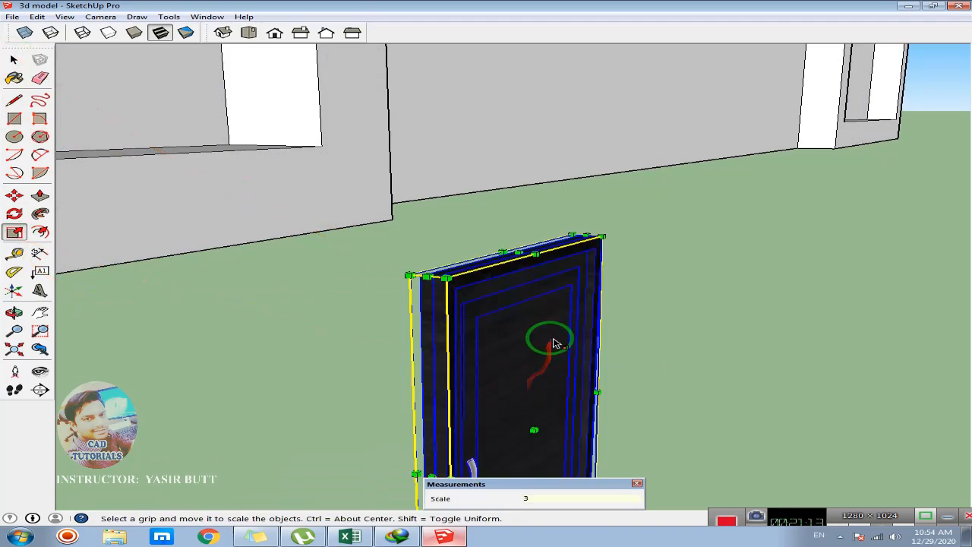
# - Move the enlarged door by its lower outer corner to the lower corner of the gable wall's doorway
pyautogui.moveTo(612, 380); pyautogui.dragTo(623, 266, button='middle')
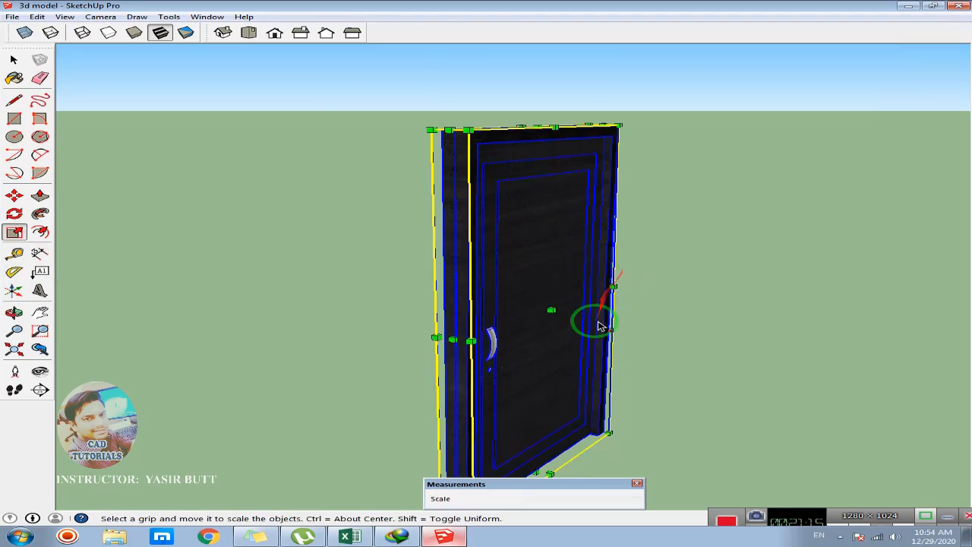
pyautogui.scroll(-4, 582, 320)
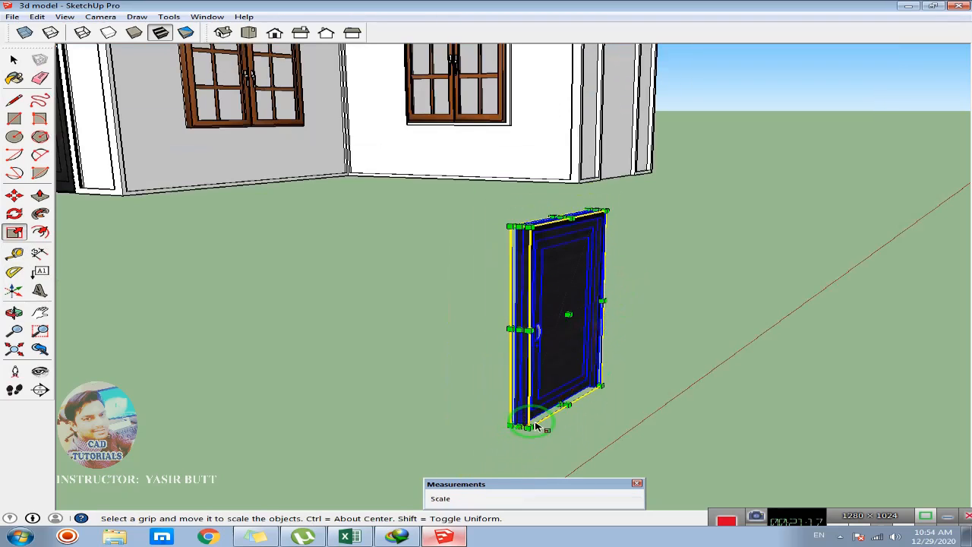
pyautogui.press('m')
pyautogui.scroll(1, 530, 432)
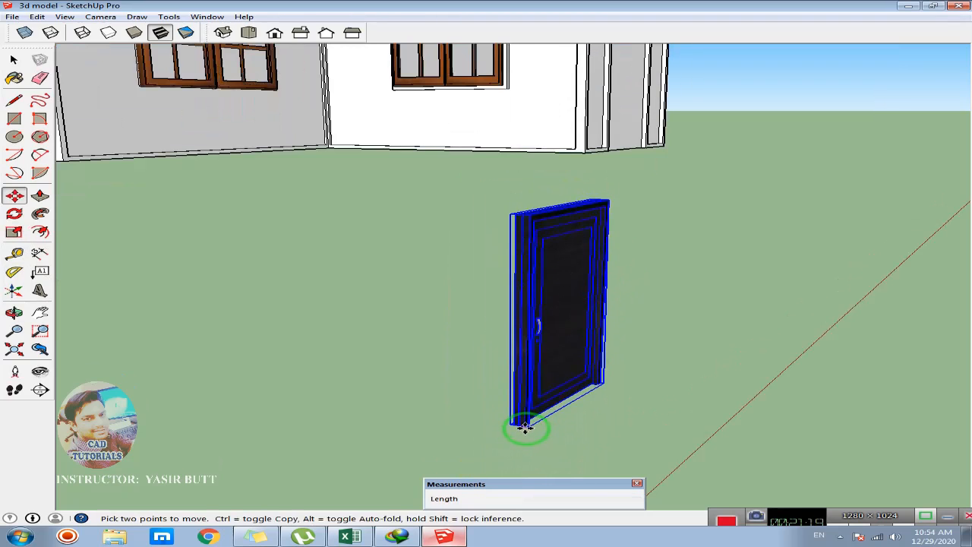
pyautogui.click(525, 427)
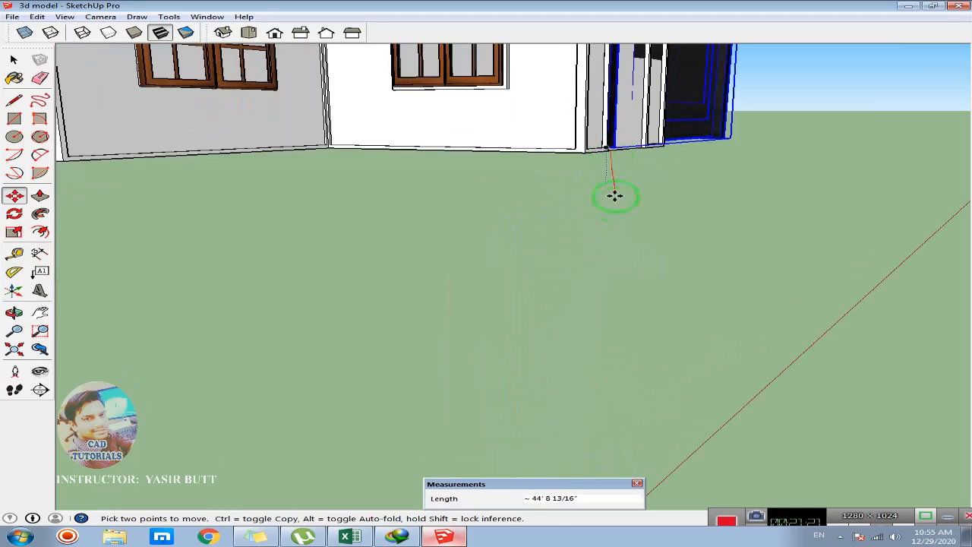
pyautogui.scroll(-4, 614, 196)
pyautogui.moveTo(627, 175); pyautogui.dragTo(515, 197, button='middle')
pyautogui.scroll(3, 515, 199)
pyautogui.scroll(-2, 518, 210)
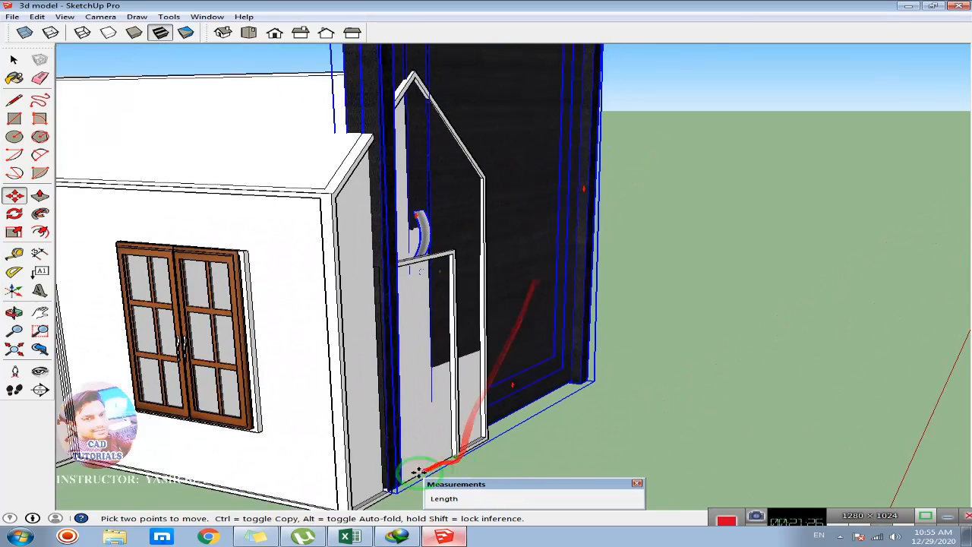
pyautogui.scroll(1, 408, 459)
pyautogui.scroll(1, 394, 496)
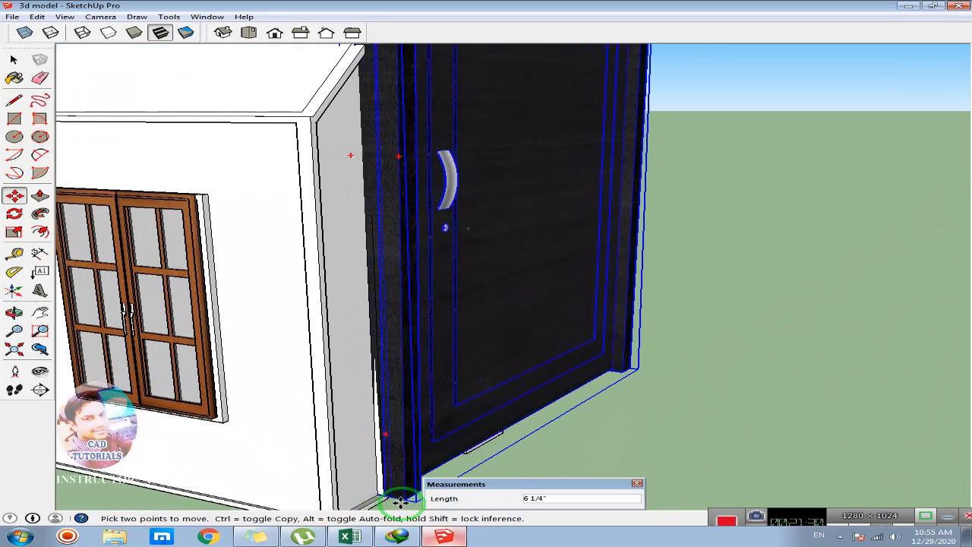
pyautogui.moveTo(474, 363); pyautogui.dragTo(490, 268, button='middle')
pyautogui.scroll(-1, 674, 244)
pyautogui.scroll(-2, 674, 244)
pyautogui.moveTo(674, 245); pyautogui.dragTo(641, 256, button='middle')
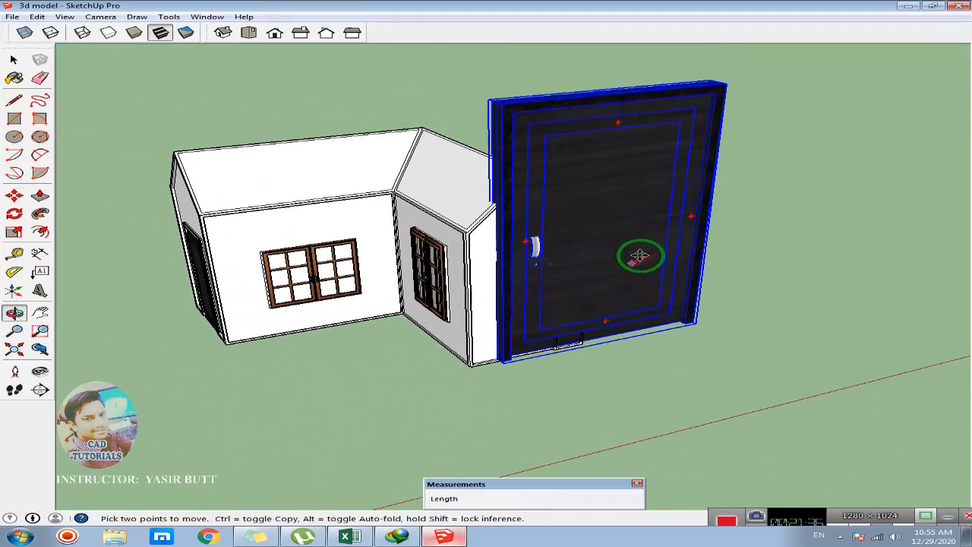
# - Scale the oversized door down uniformly to about 0.37, towards the upper corner of the doorway
pyautogui.click(14, 232)
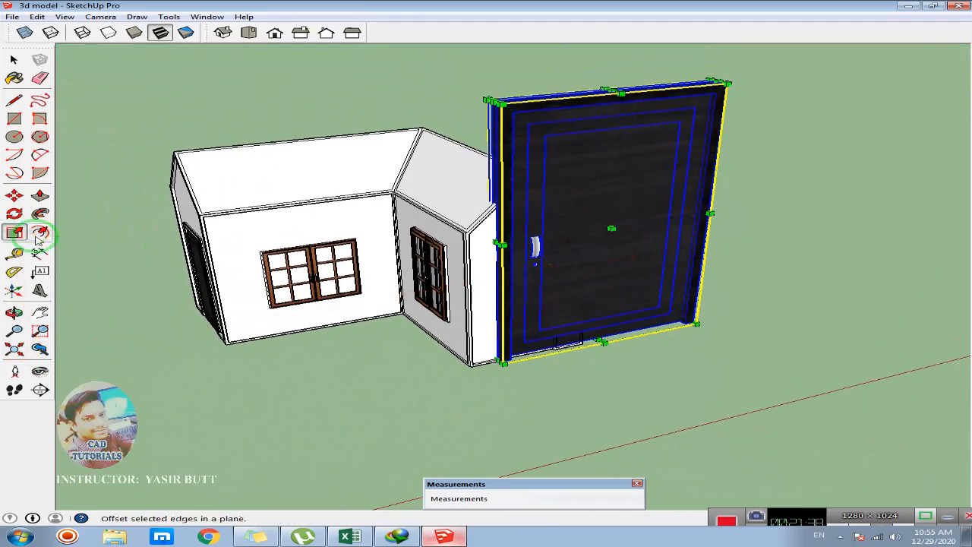
pyautogui.click(722, 87)
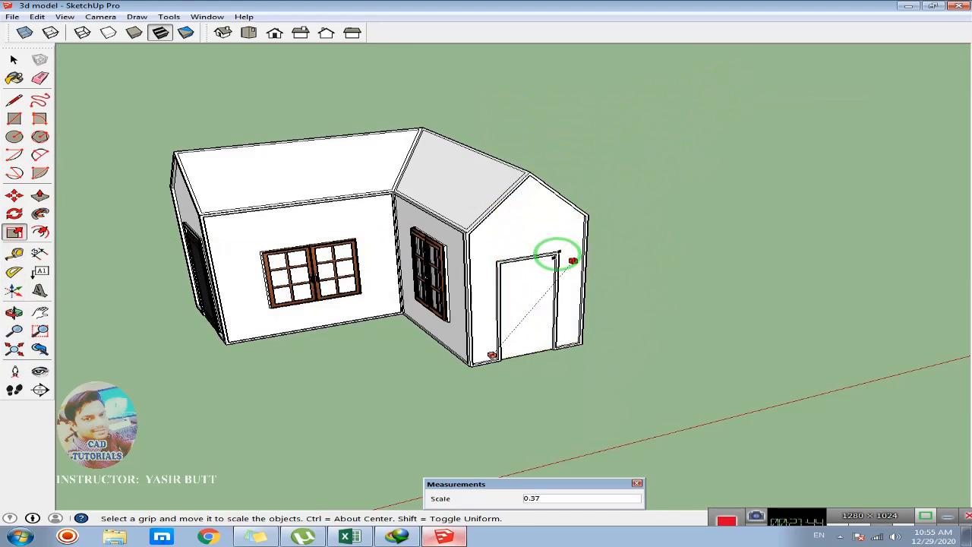
pyautogui.click(559, 256)
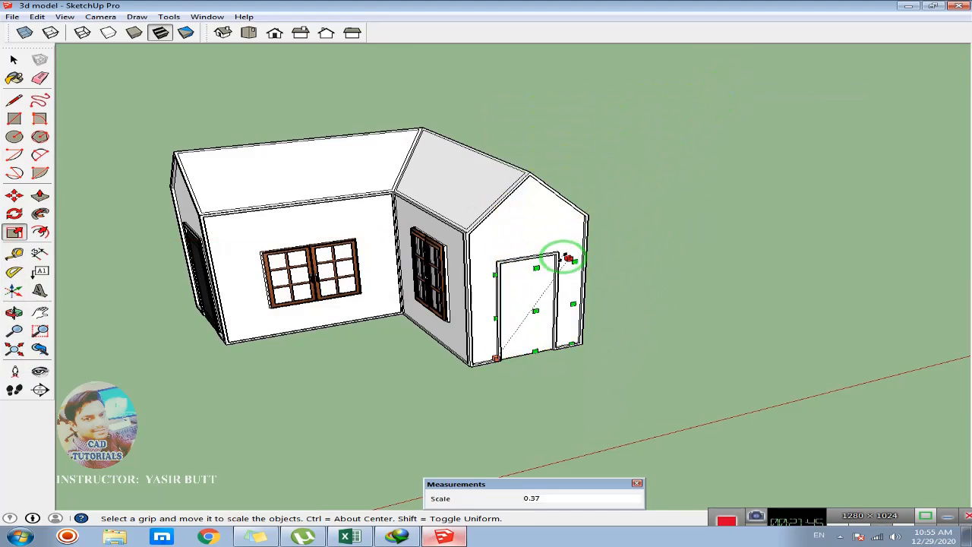
# - Pull the door about 1' 4 11/16" out of the wall, and move its lower corner about 9 3/8" onto the doorway's lower corner
pyautogui.press('m')
pyautogui.click(569, 371)
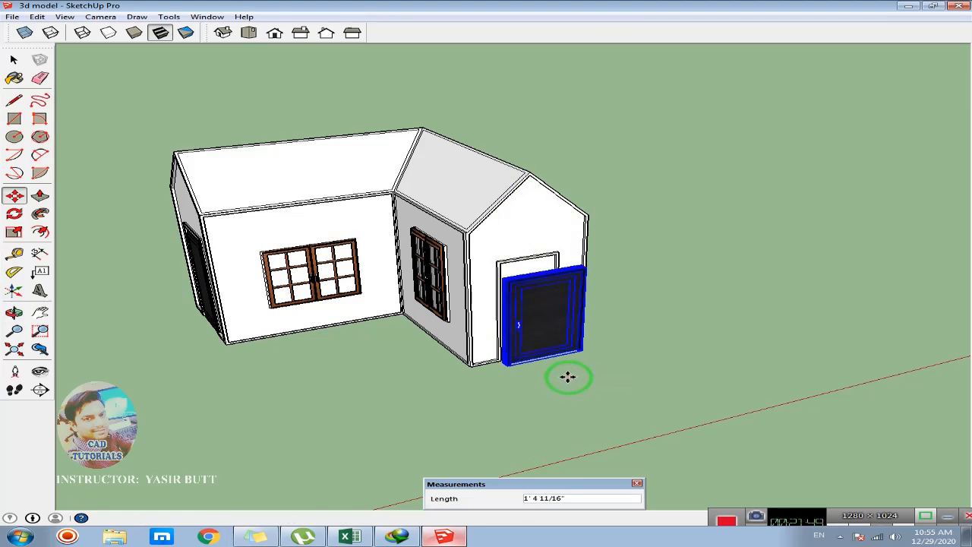
pyautogui.scroll(1, 529, 341)
pyautogui.scroll(5, 529, 342)
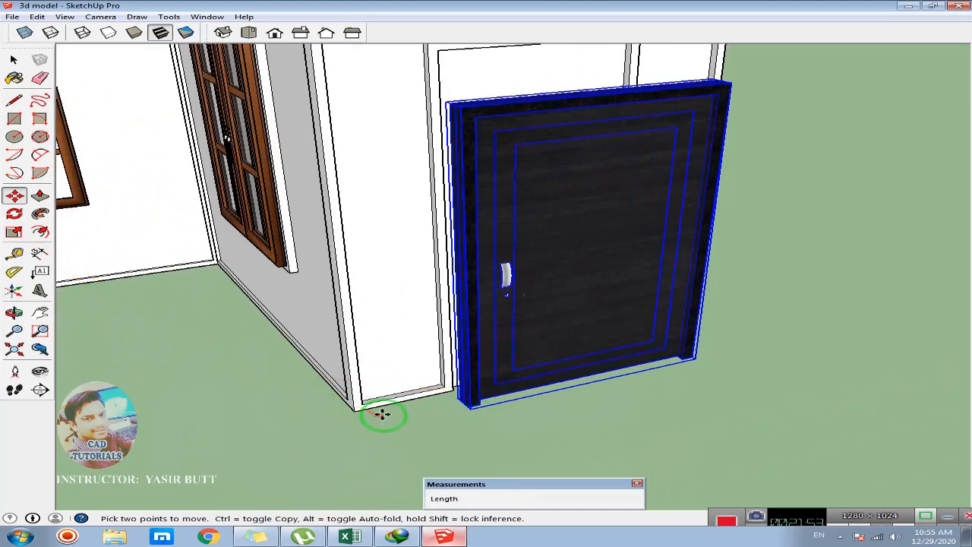
pyautogui.scroll(1, 382, 414)
pyautogui.click(464, 397)
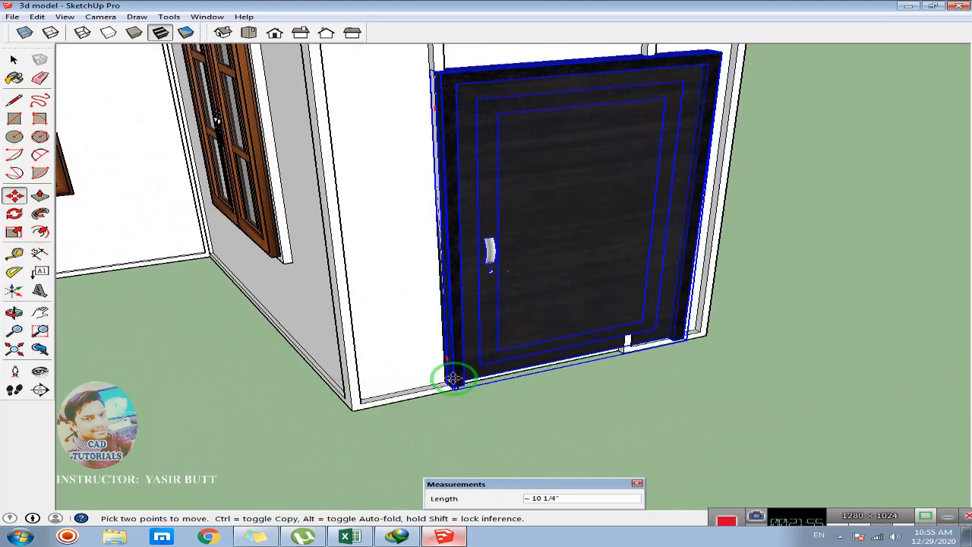
pyautogui.click(453, 384)
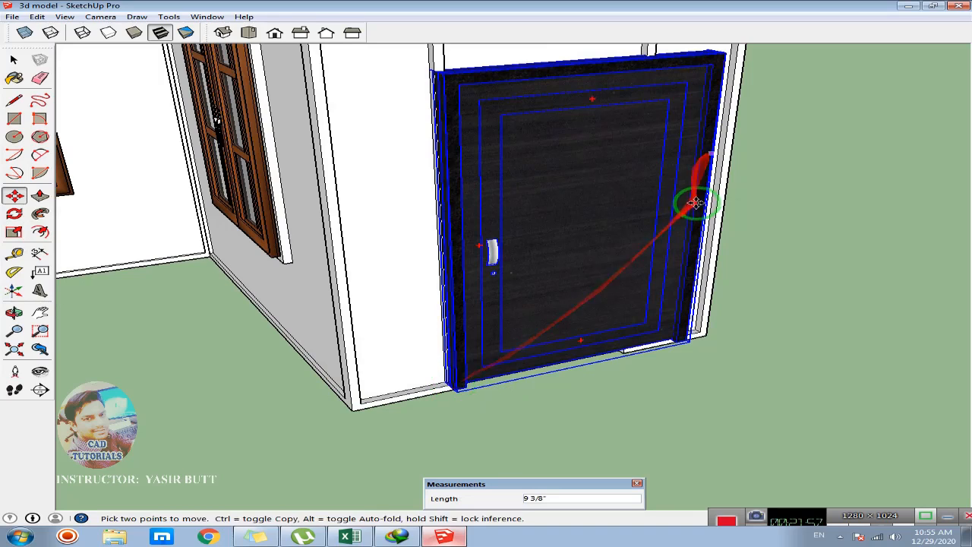
# - Scale the door to fill the doorway, about 0.74 in width, 0.37 in depth and 1.13 in height, and deselect it
pyautogui.click(13, 232)
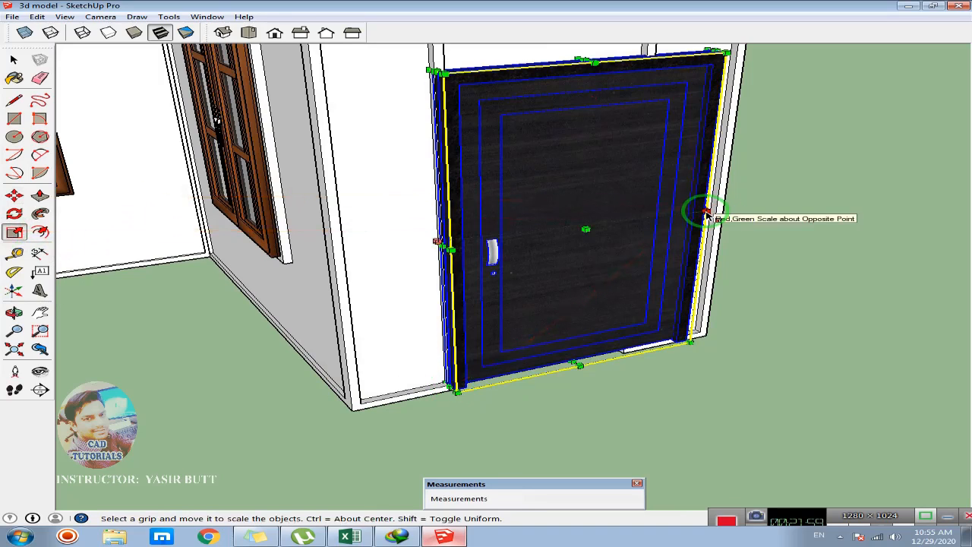
pyautogui.moveTo(694, 213); pyautogui.dragTo(631, 217)
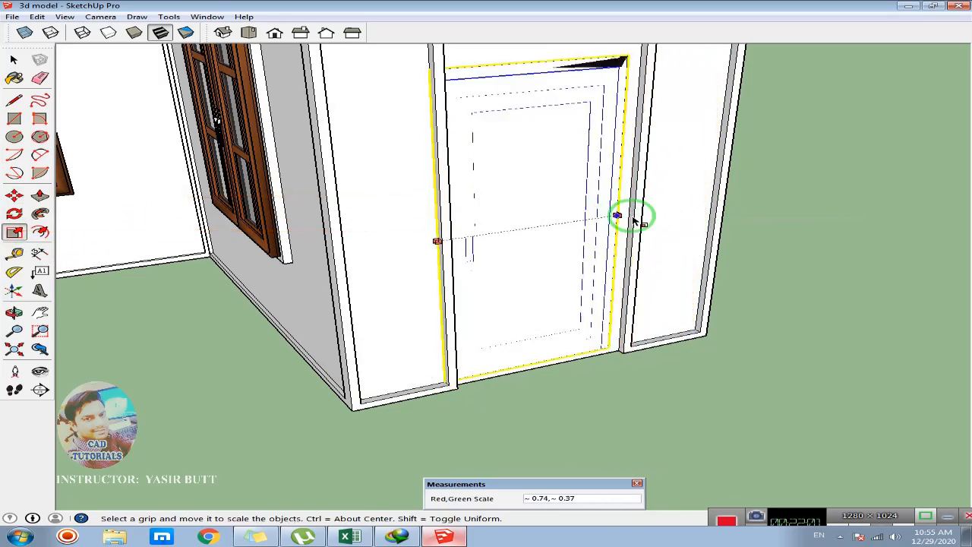
pyautogui.moveTo(595, 139); pyautogui.dragTo(569, 200, button='middle')
pyautogui.moveTo(536, 168); pyautogui.dragTo(527, 122)
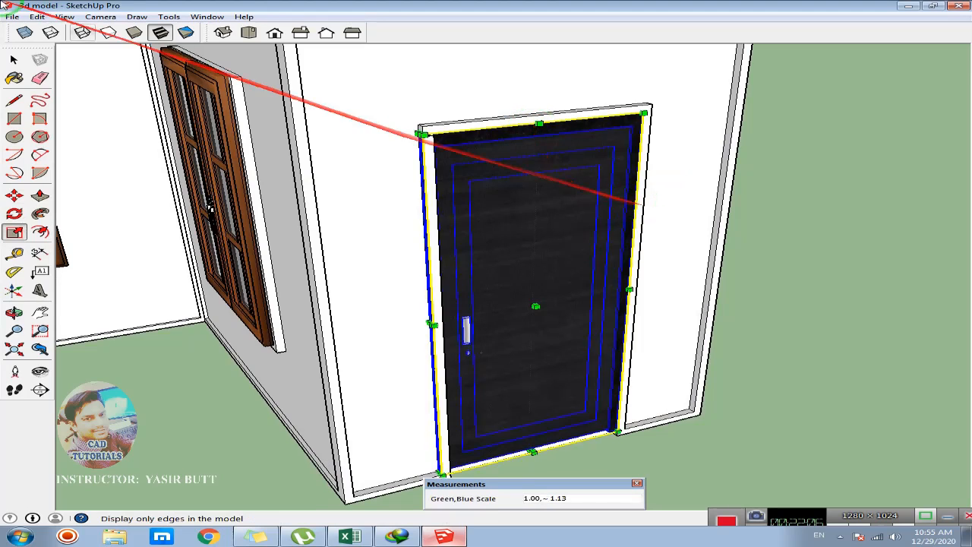
pyautogui.click(13, 59)
pyautogui.click(855, 145)
pyautogui.scroll(-4, 656, 221)
pyautogui.scroll(-4, 589, 290)
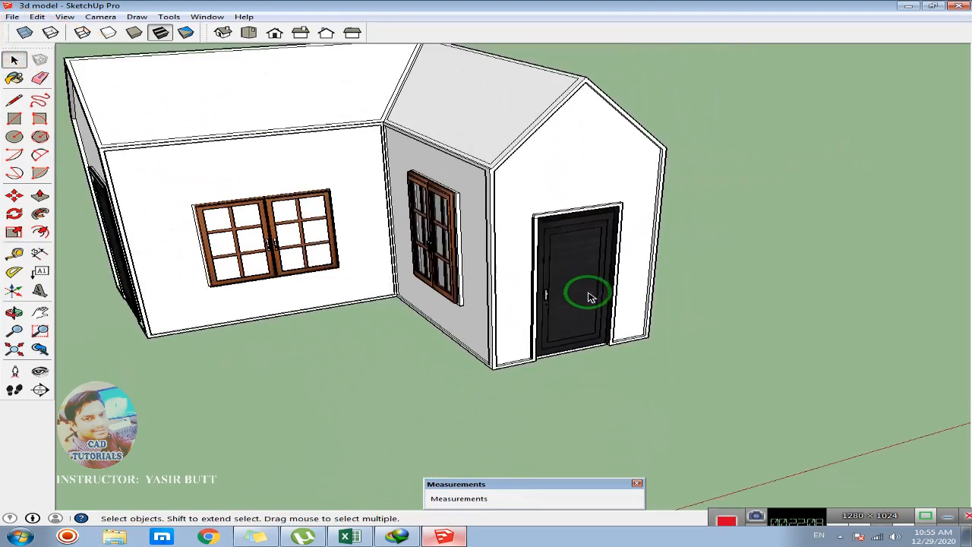
pyautogui.moveTo(585, 291); pyautogui.dragTo(596, 270, button='middle')
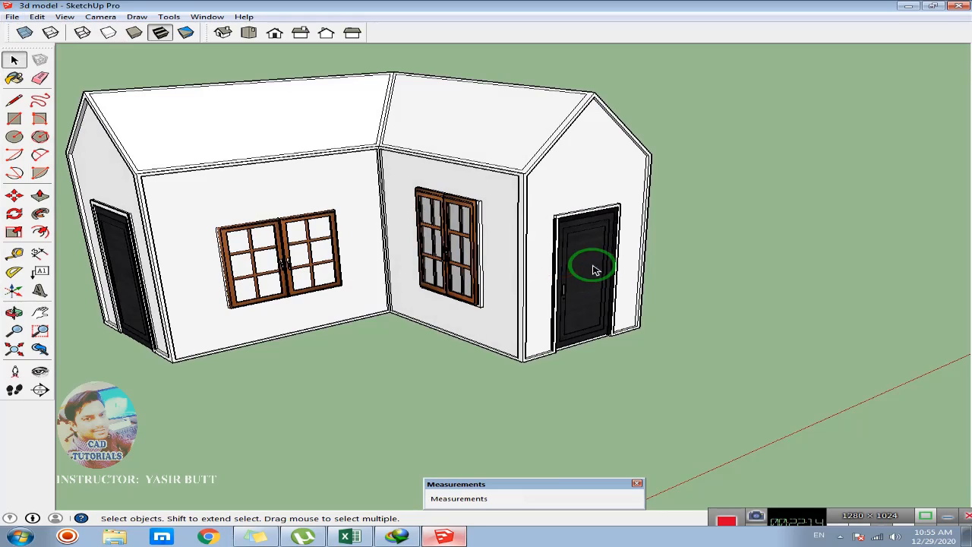
pyautogui.moveTo(369, 220); pyautogui.dragTo(399, 240, button='middle')
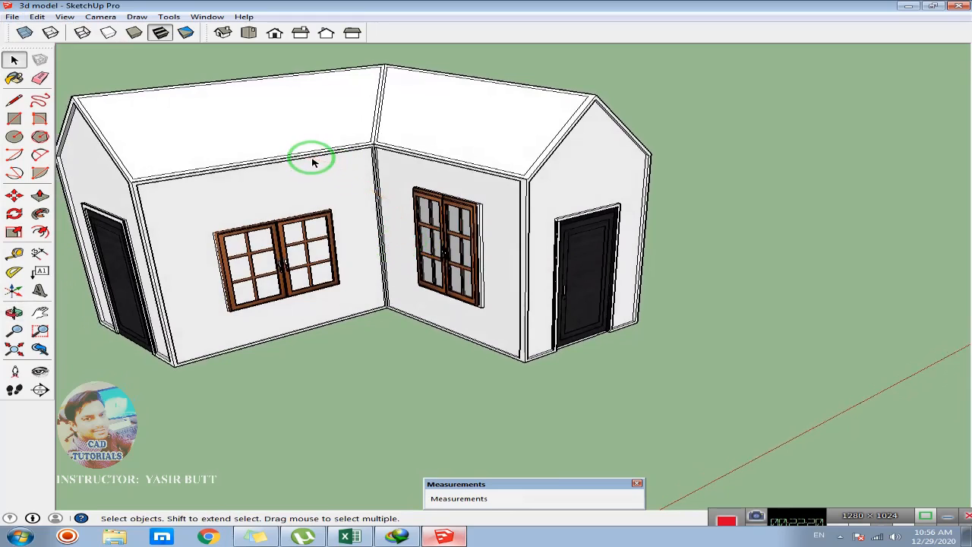
# - Draw a ground rectangle about 36' 4" by 43' around the whole house in top view
pyautogui.scroll(-3, 354, 171)
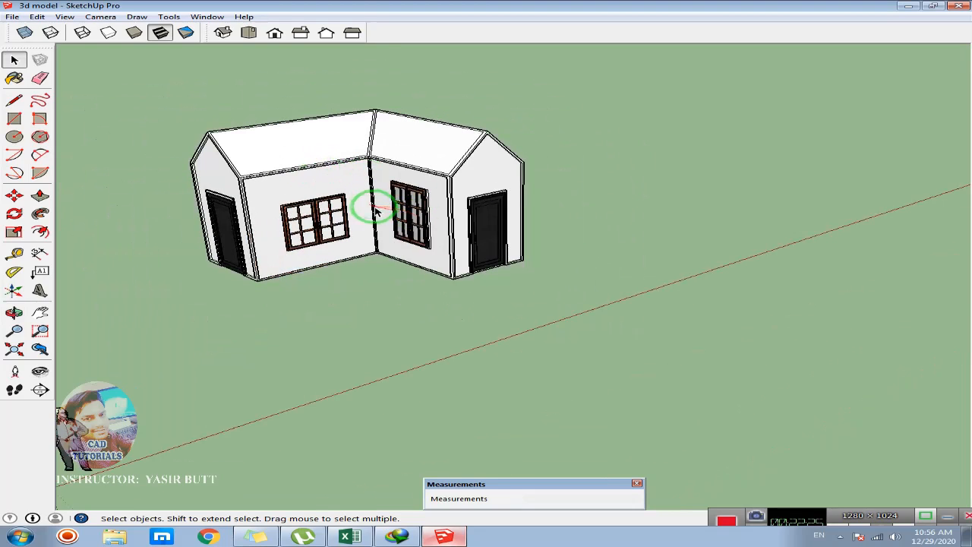
pyautogui.click(248, 33)
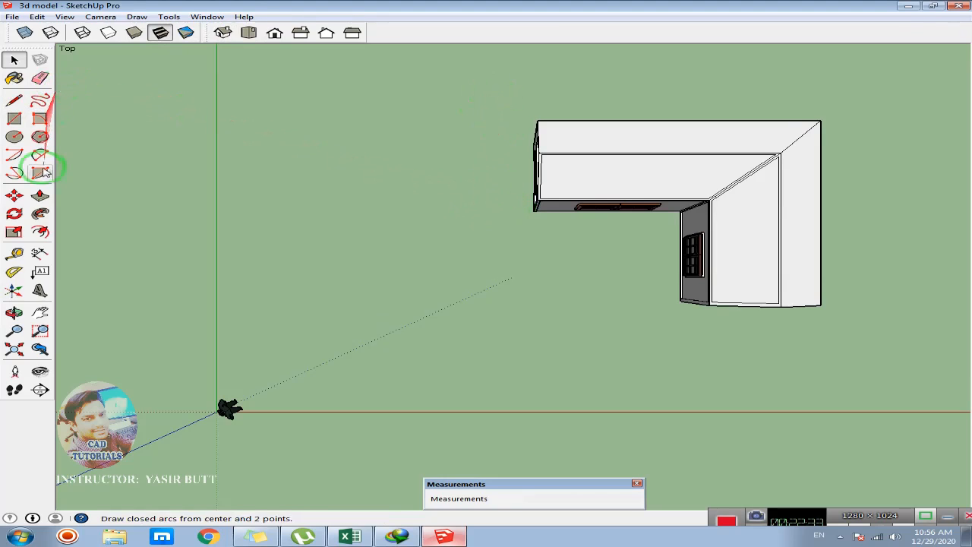
pyautogui.click(14, 119)
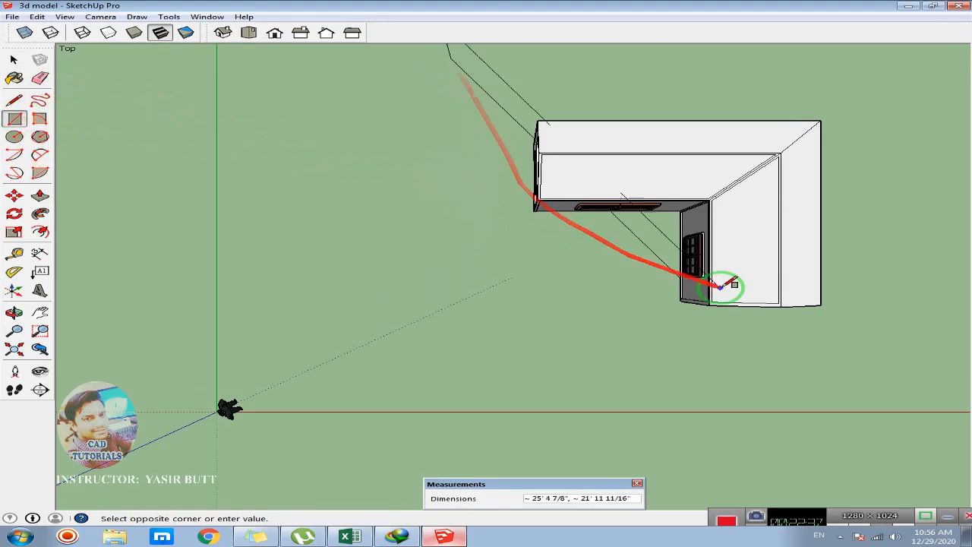
pyautogui.click(911, 441)
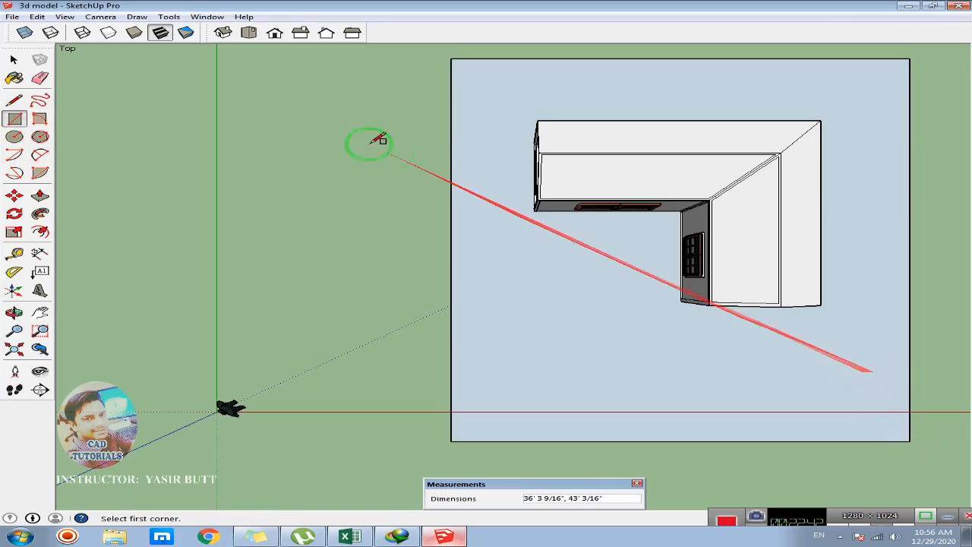
# - Make a group of the ground rectangle around the house in an isometric view
pyautogui.click(223, 38)
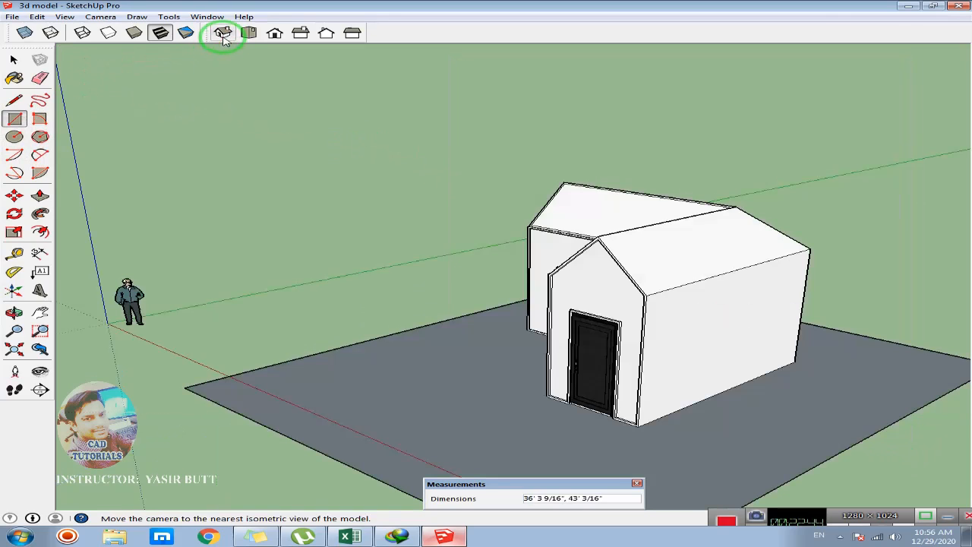
pyautogui.click(14, 59)
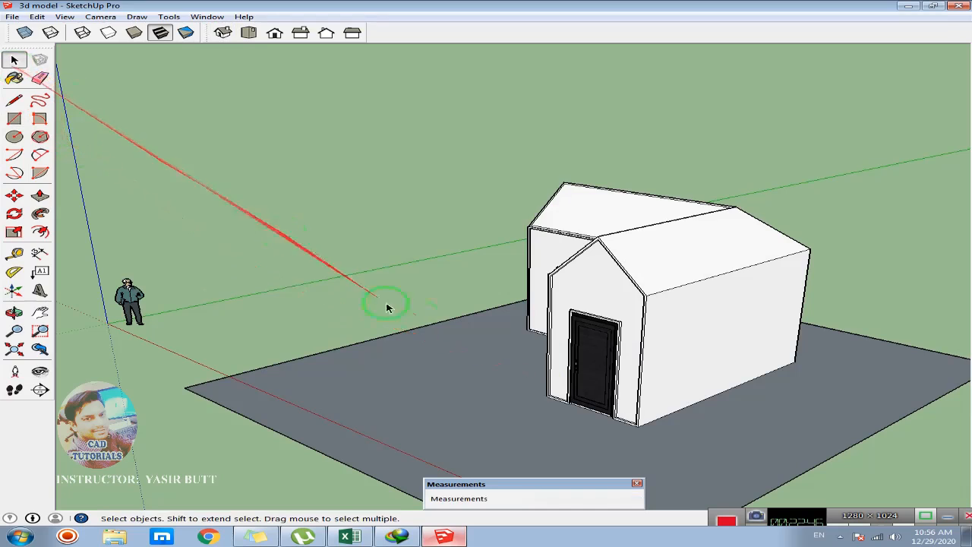
pyautogui.moveTo(569, 347); pyautogui.dragTo(372, 340, button='middle')
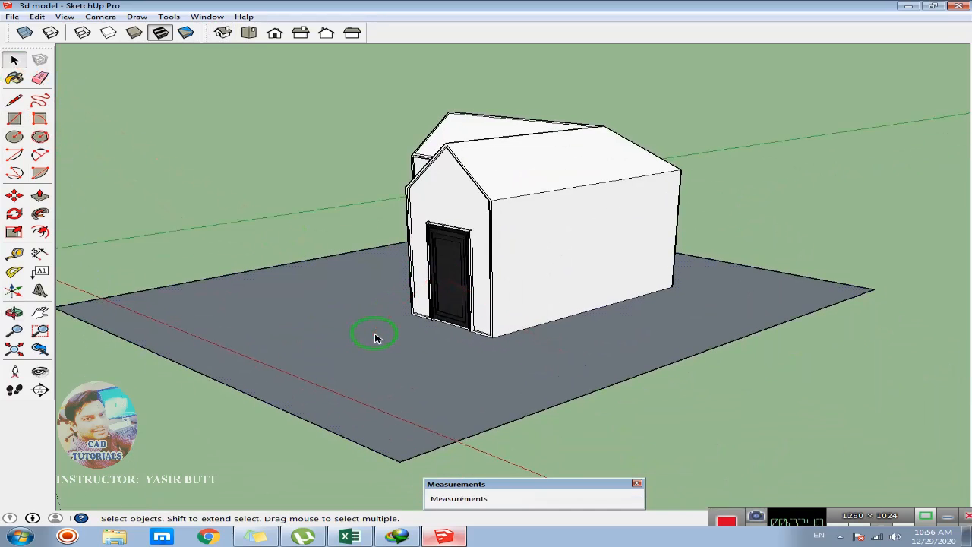
pyautogui.click(376, 339)
pyautogui.rightClick(376, 367)
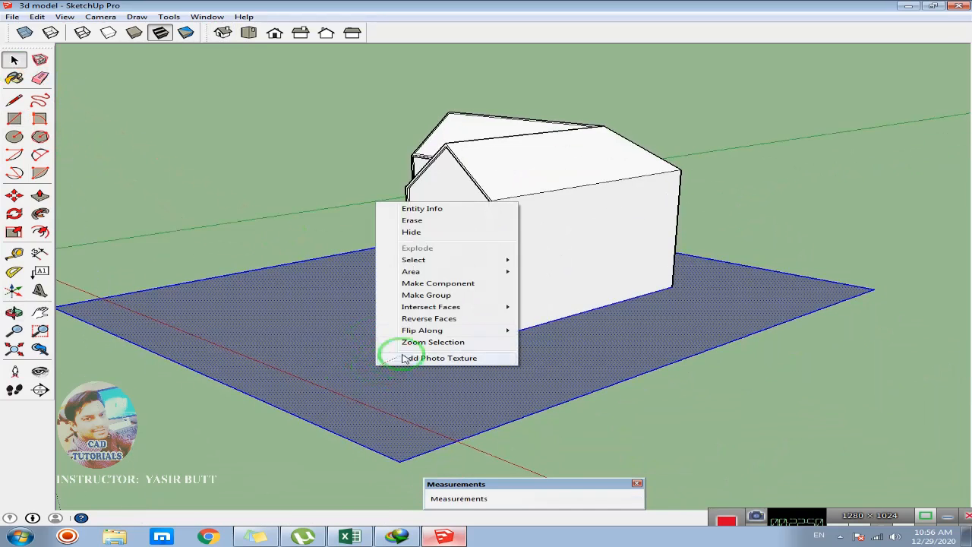
pyautogui.click(448, 295)
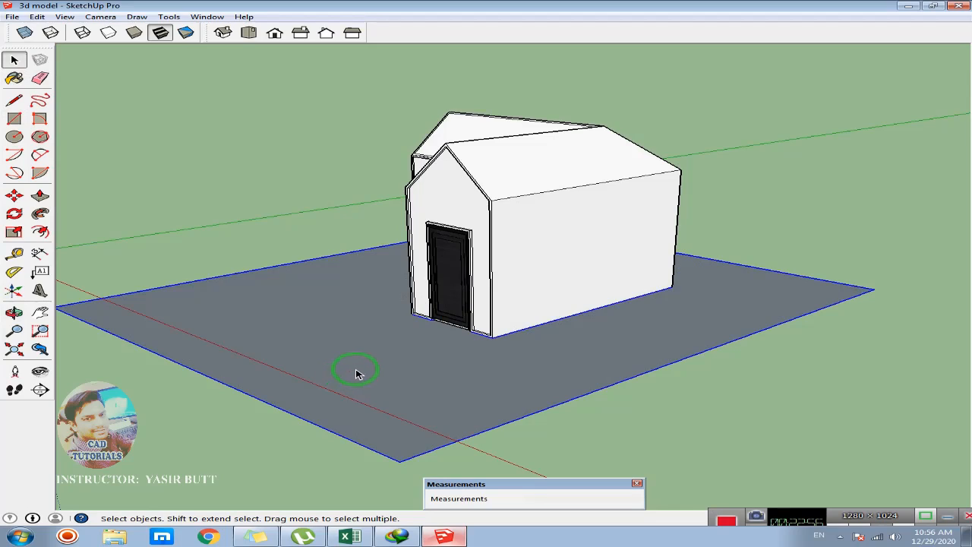
# - Open the ground group for editing and offset the rectangle's outline inward by 4.5"
pyautogui.doubleClick(317, 361)
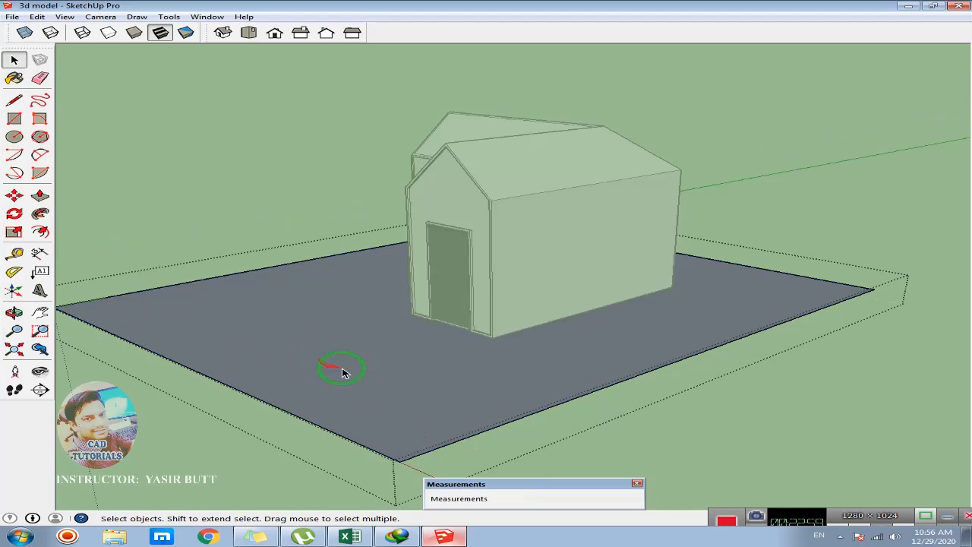
pyautogui.click(44, 235)
pyautogui.click(129, 298)
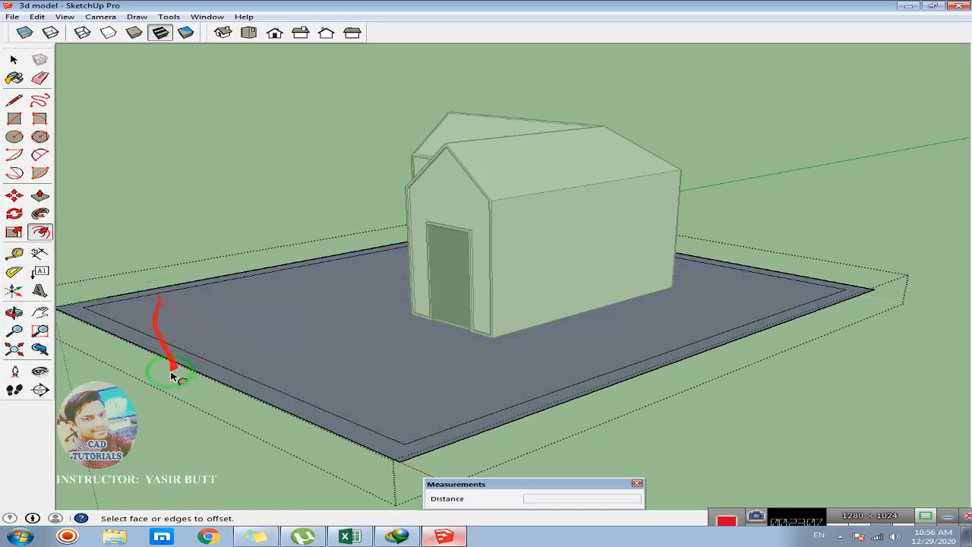
pyautogui.hotkey('ctrl', 'z')
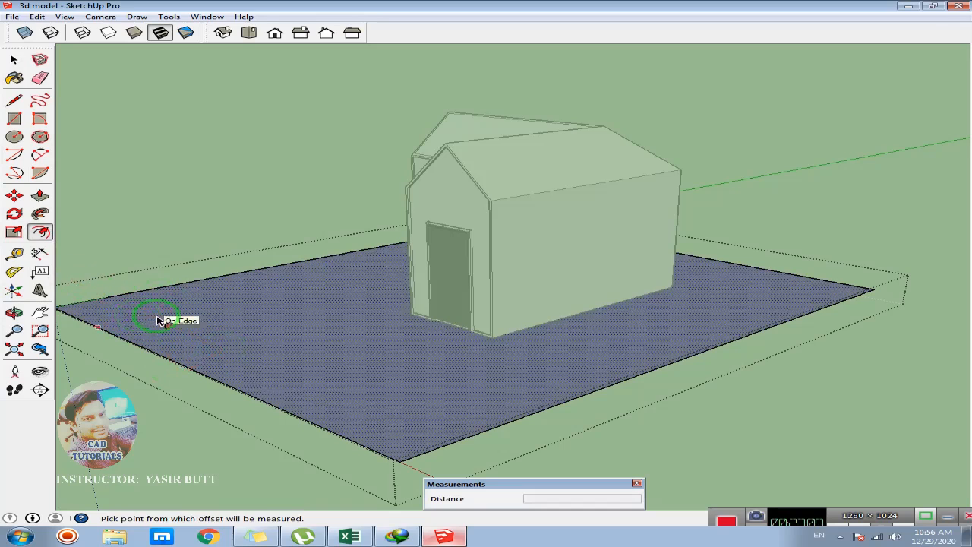
pyautogui.click(104, 311)
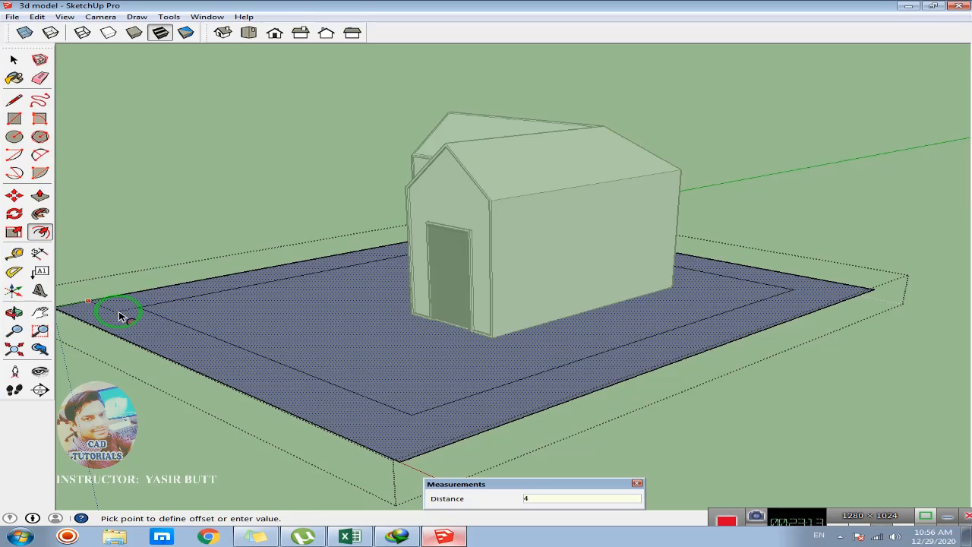
pyautogui.write('4.5')
pyautogui.press('Return')
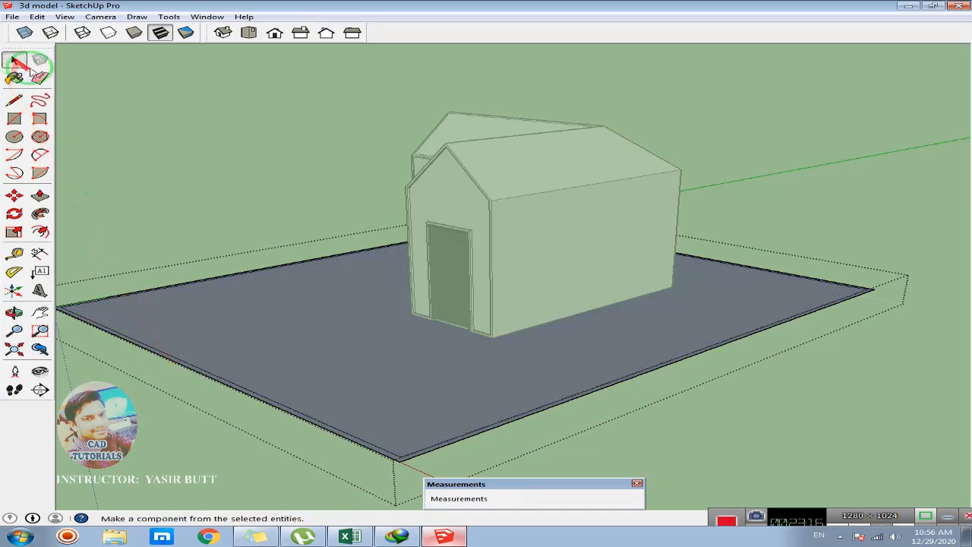
pyautogui.click(14, 60)
# - Draw short 4 1/2" lines across the border strip near its front corner to mark off a section
pyautogui.scroll(-1, 232, 369)
pyautogui.scroll(4, 246, 380)
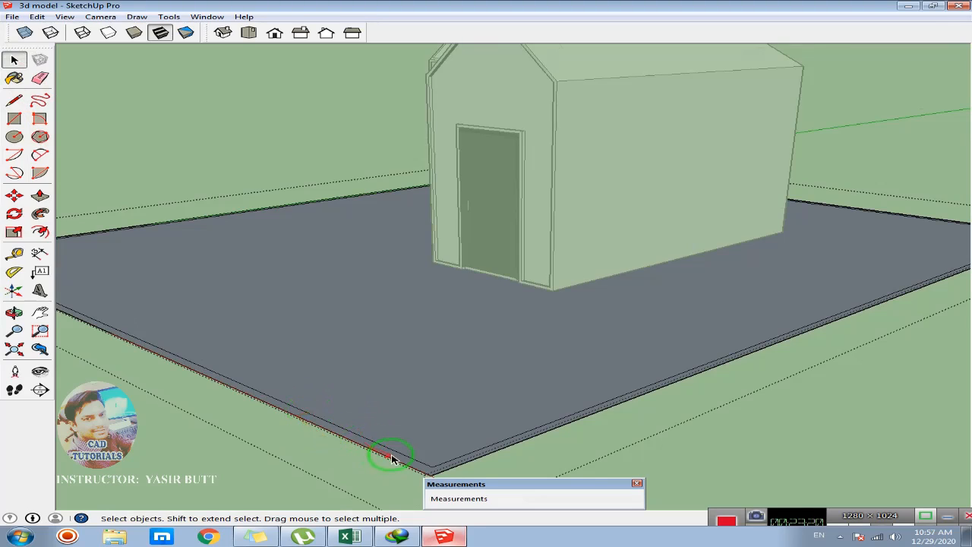
pyautogui.scroll(2, 392, 456)
pyautogui.press('l')
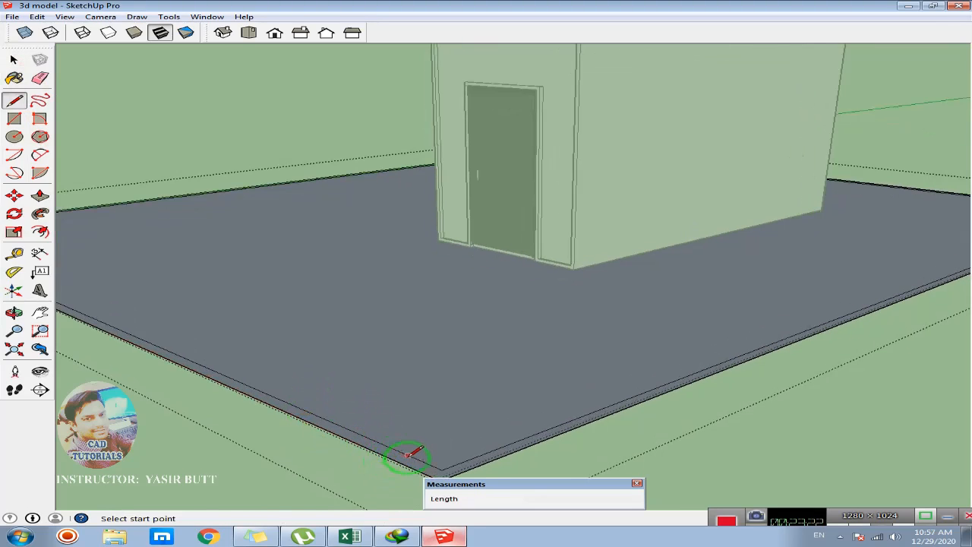
pyautogui.click(407, 456)
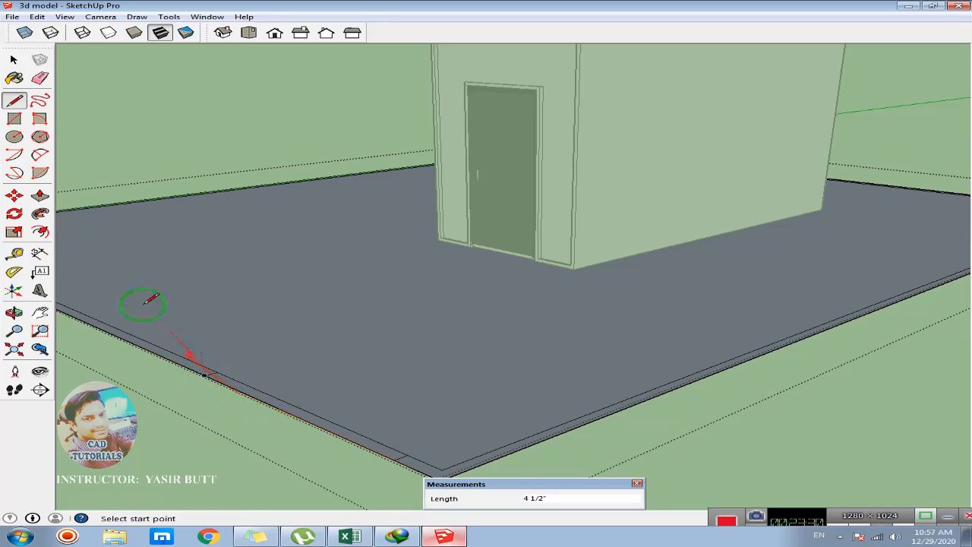
pyautogui.click(14, 59)
# - Close the ground group, try erasing part of the border strip, and undo back to before the short dividing lines
pyautogui.moveTo(137, 218); pyautogui.dragTo(186, 370, button='middle')
pyautogui.scroll(2, 166, 410)
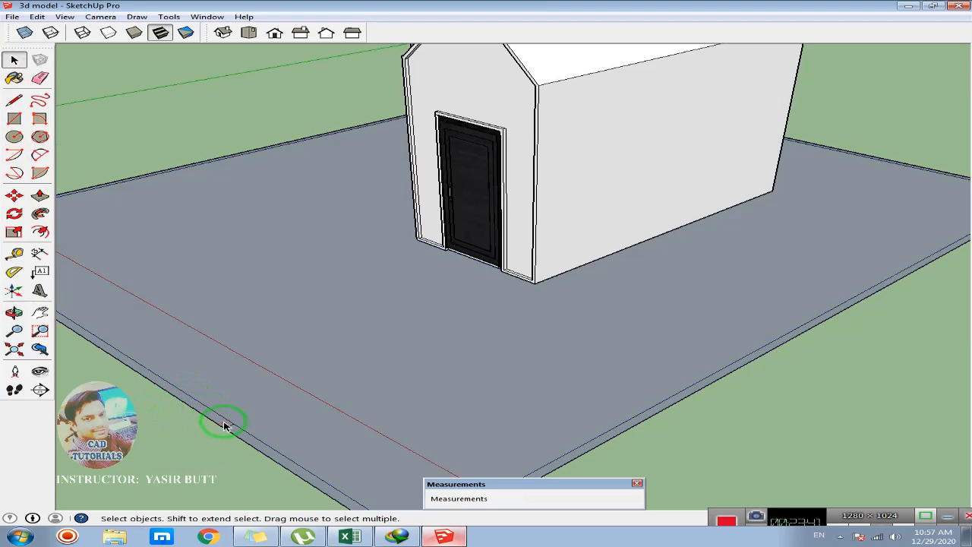
pyautogui.scroll(-4, 224, 424)
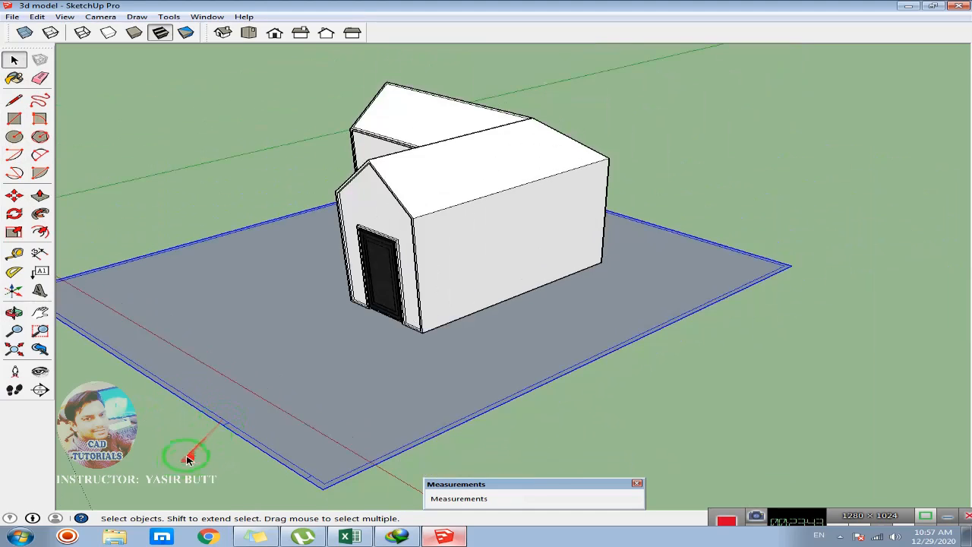
pyautogui.scroll(3, 201, 448)
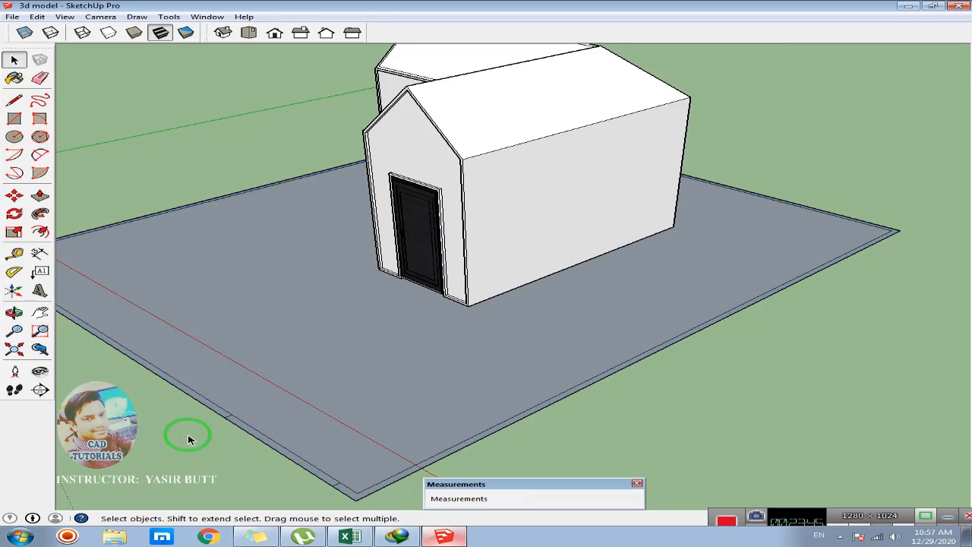
pyautogui.click(41, 79)
pyautogui.scroll(2, 300, 446)
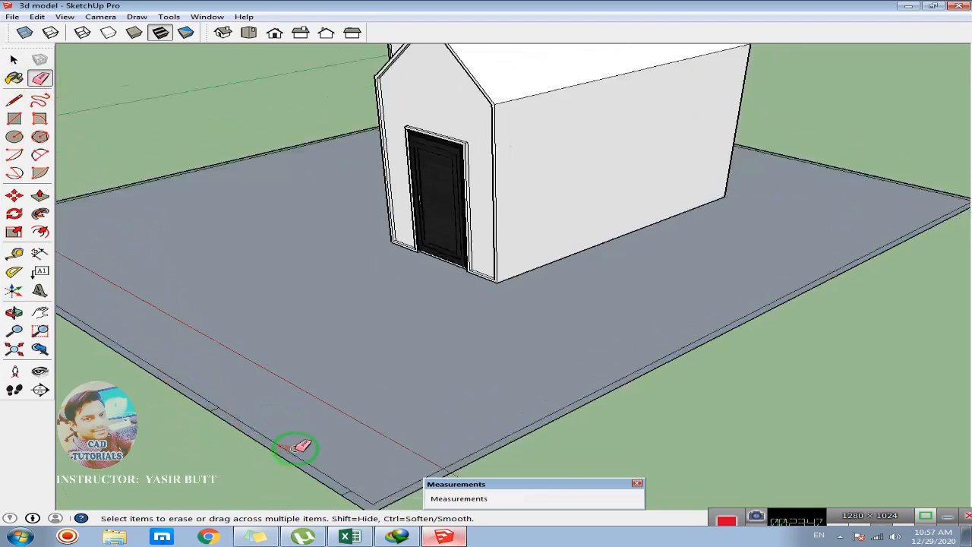
pyautogui.scroll(1, 300, 447)
pyautogui.click(294, 452)
pyautogui.hotkey('ctrl', 'z')
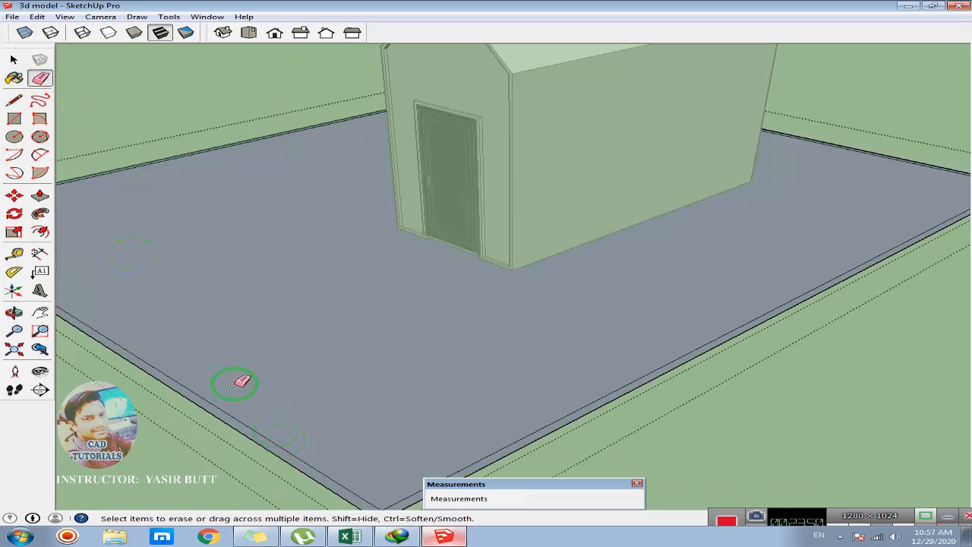
# - Reopen the ground group, Push/Pull the border strip upward into a low boundary wall around the yard, and close the group
pyautogui.click(14, 59)
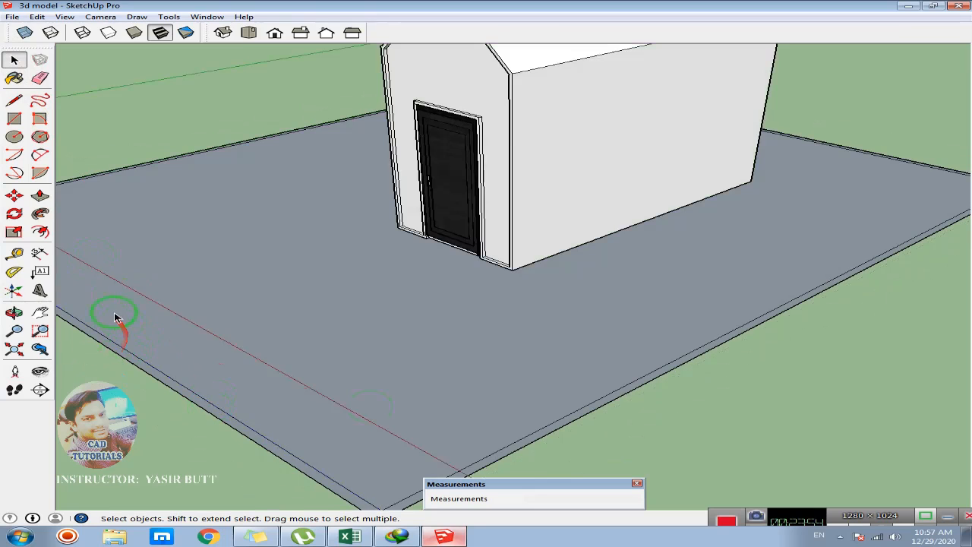
pyautogui.scroll(5, 600, 429)
pyautogui.scroll(1, 597, 417)
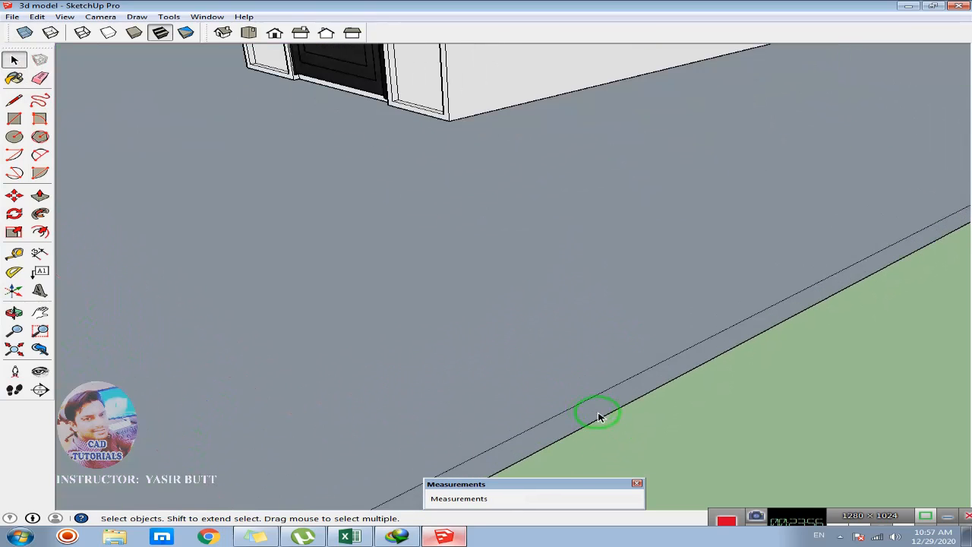
pyautogui.doubleClick(592, 412)
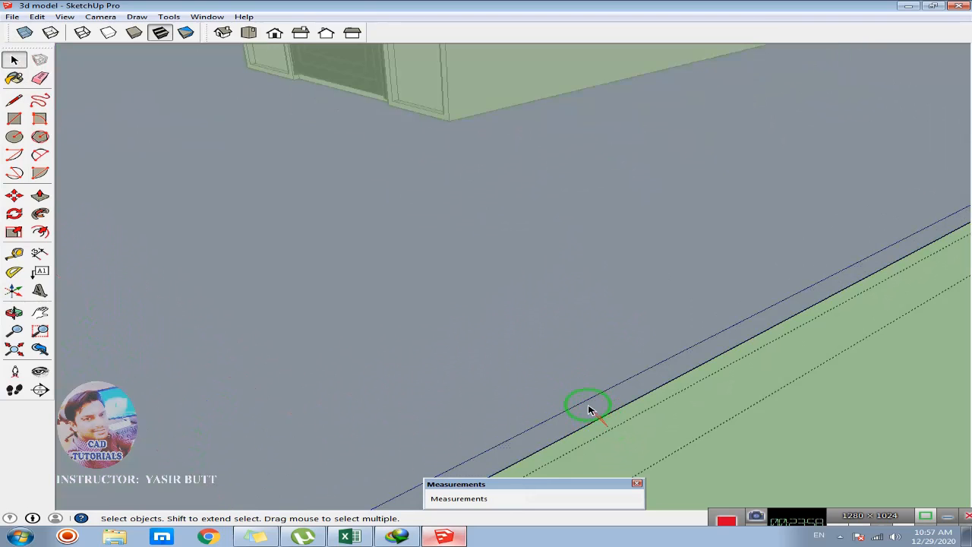
pyautogui.click(591, 411)
pyautogui.scroll(-5, 585, 411)
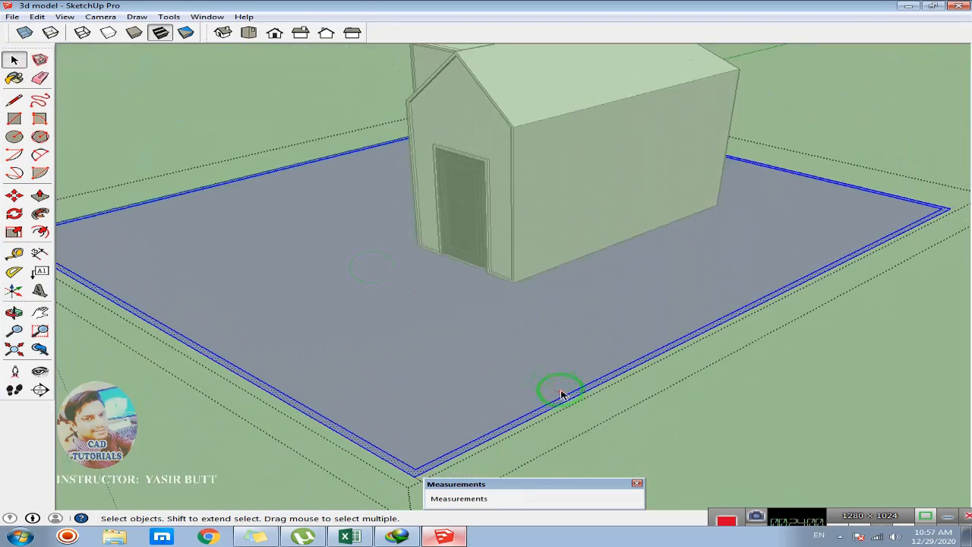
pyautogui.click(39, 196)
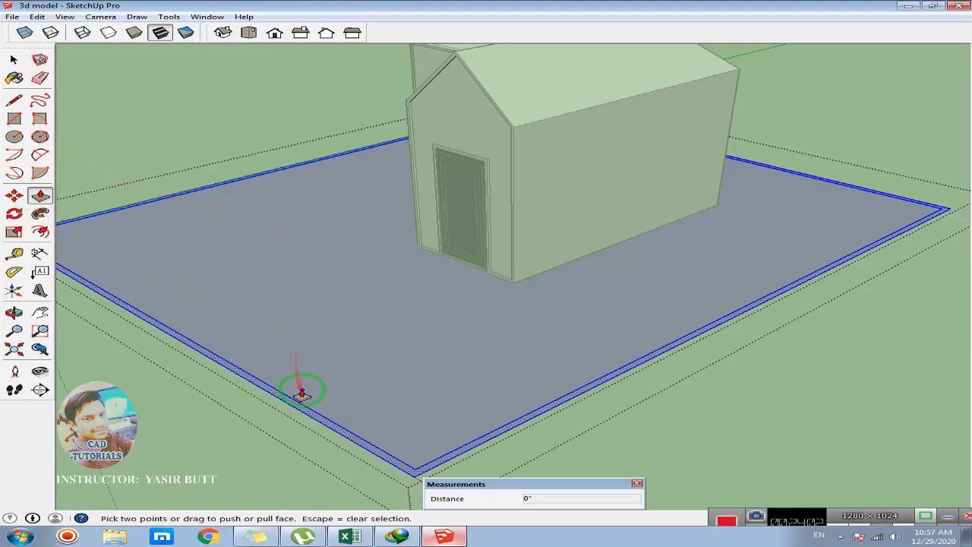
pyautogui.moveTo(301, 390); pyautogui.dragTo(298, 311)
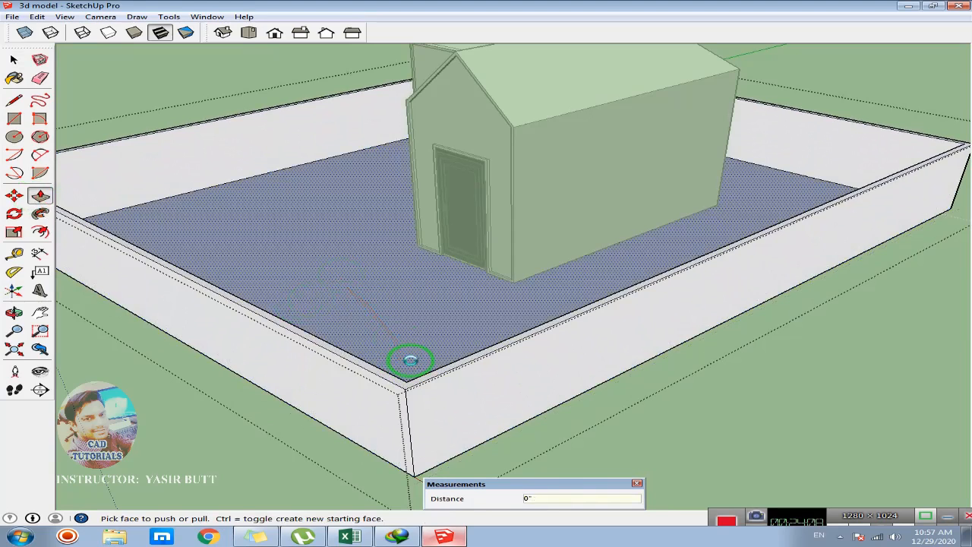
pyautogui.click(14, 59)
pyautogui.click(95, 89)
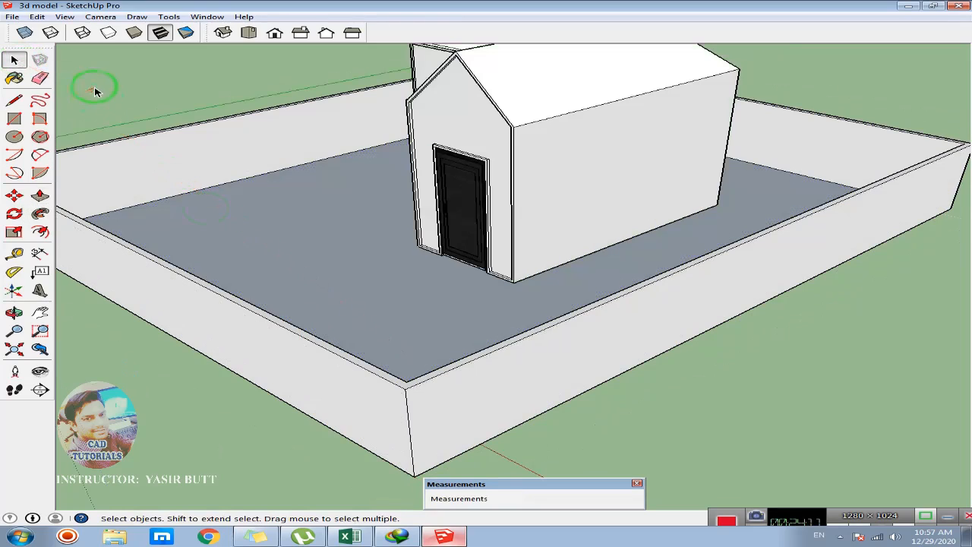
# - Draw two short lines across the top of the front boundary wall near its corner to mark off a section
pyautogui.scroll(1, 380, 373)
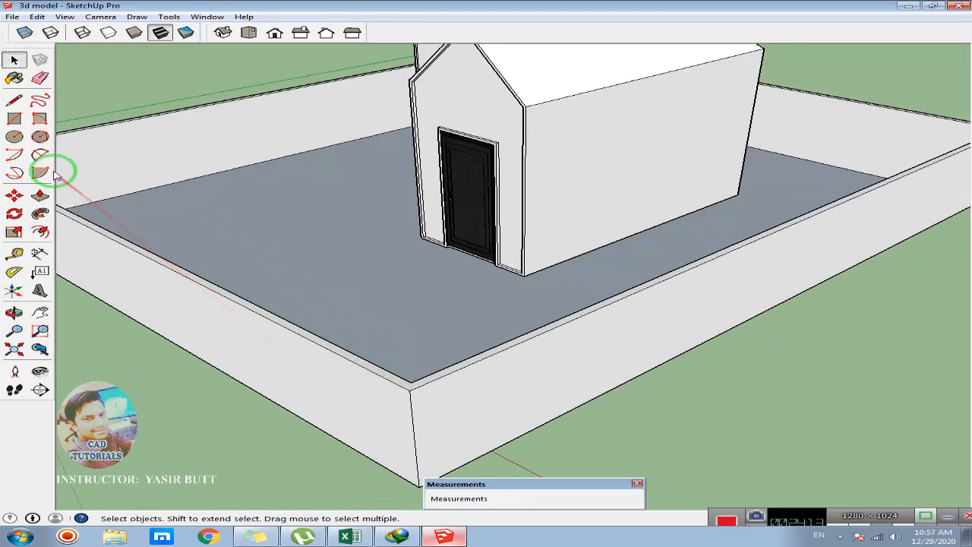
pyautogui.click(14, 100)
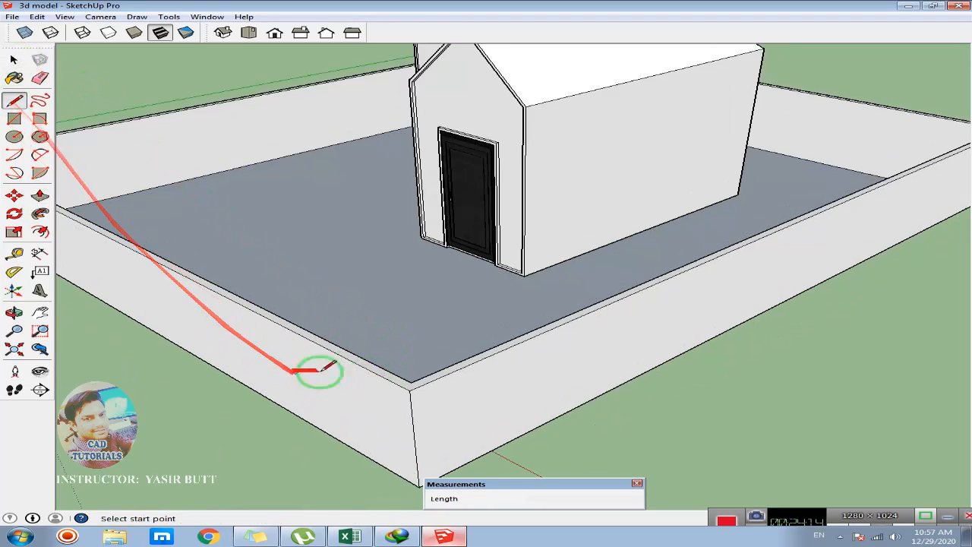
pyautogui.scroll(1, 383, 374)
pyautogui.click(384, 378)
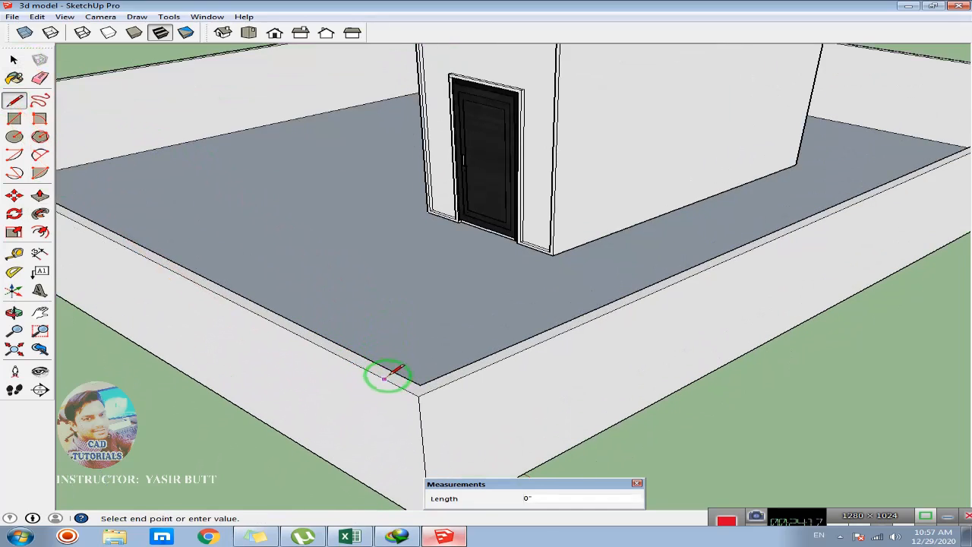
pyautogui.click(296, 322)
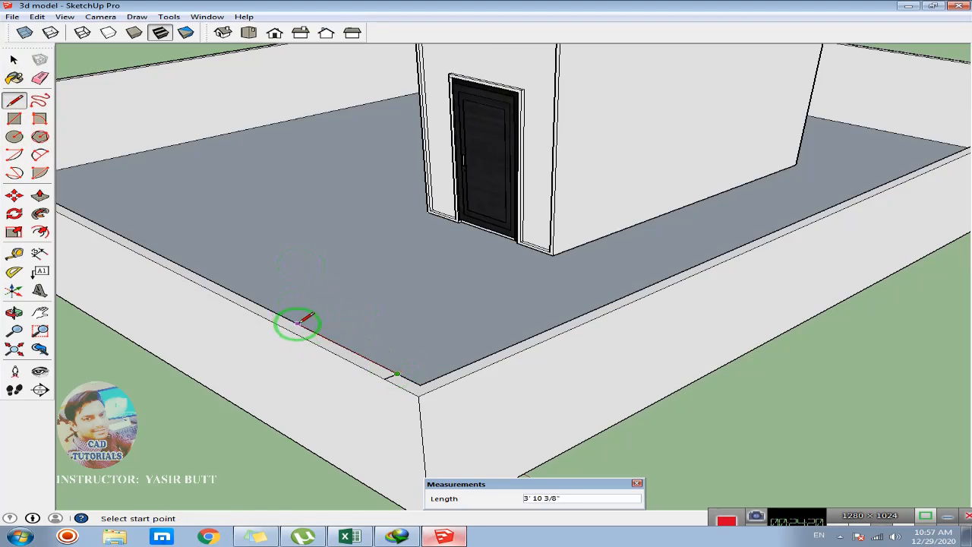
pyautogui.click(232, 295)
pyautogui.click(319, 332)
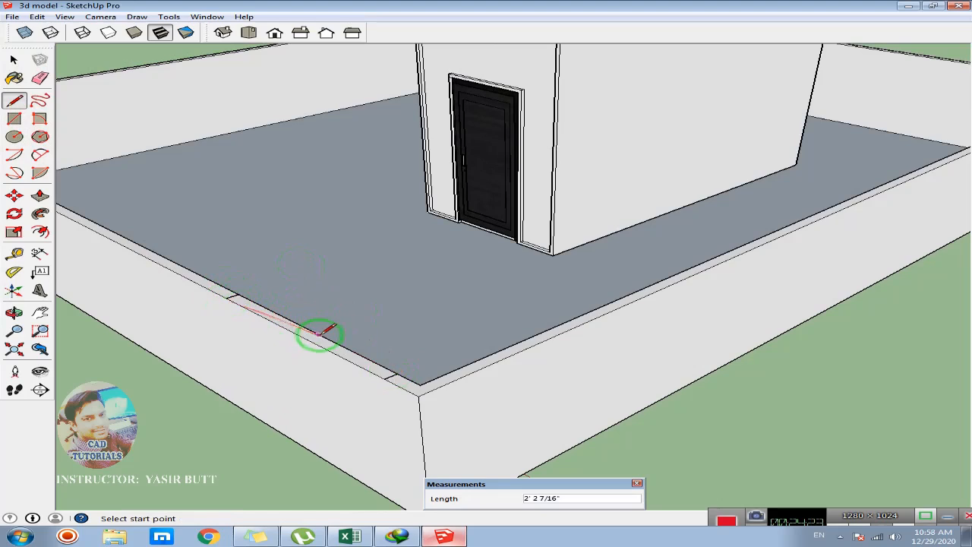
pyautogui.click(15, 61)
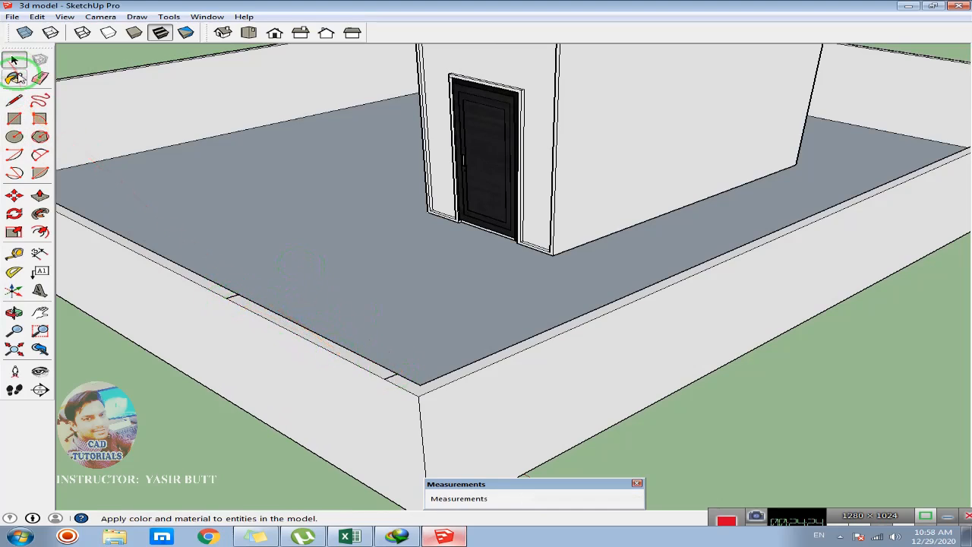
pyautogui.tripleClick(300, 335)
pyautogui.doubleClick(303, 333)
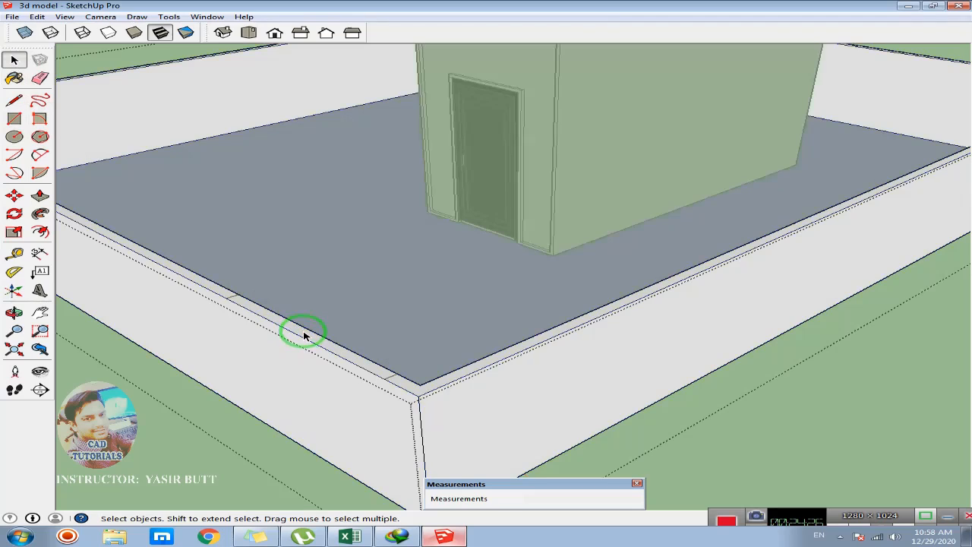
pyautogui.click(310, 337)
pyautogui.doubleClick(313, 338)
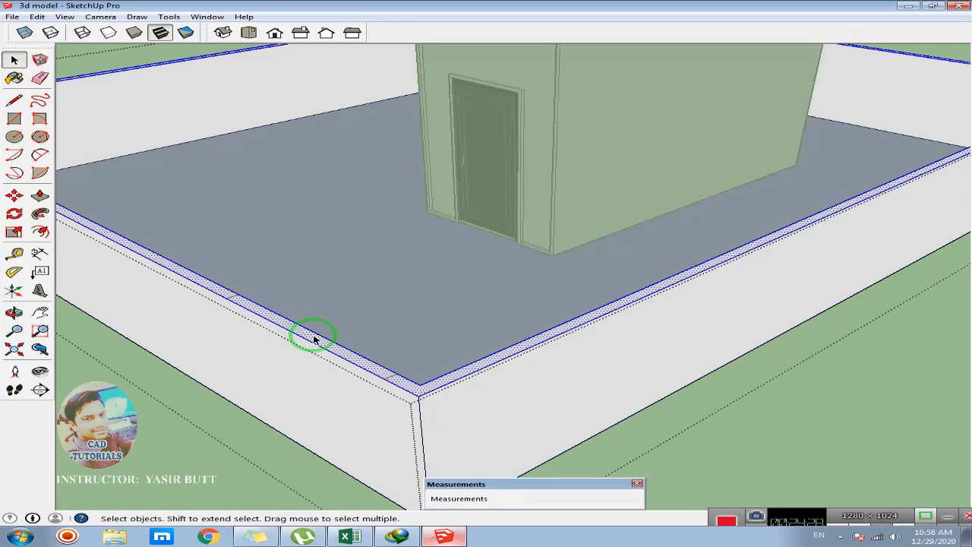
pyautogui.press('Escape')
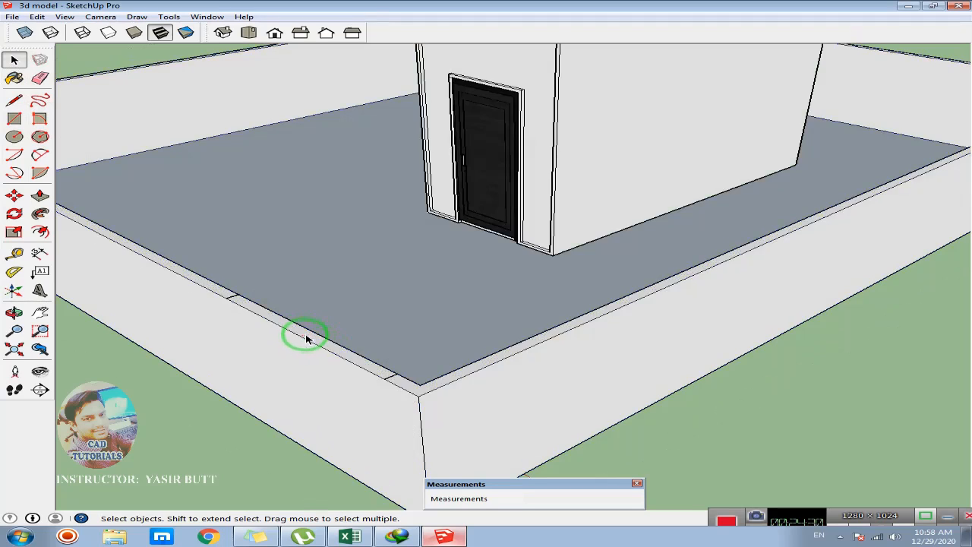
pyautogui.doubleClick(306, 336)
pyautogui.doubleClick(307, 337)
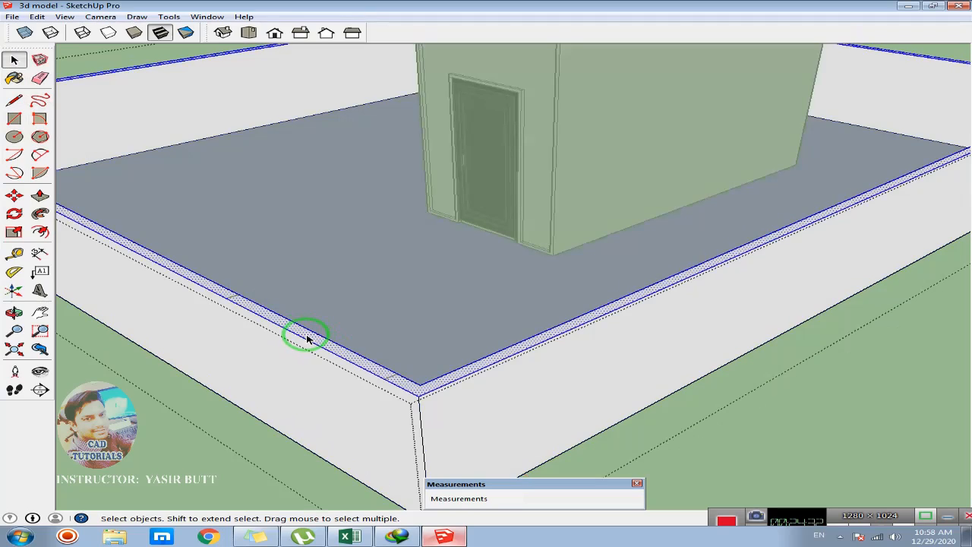
pyautogui.press('Escape')
# - Explode the ground and boundary wall group, and clear the selection
pyautogui.click(309, 338)
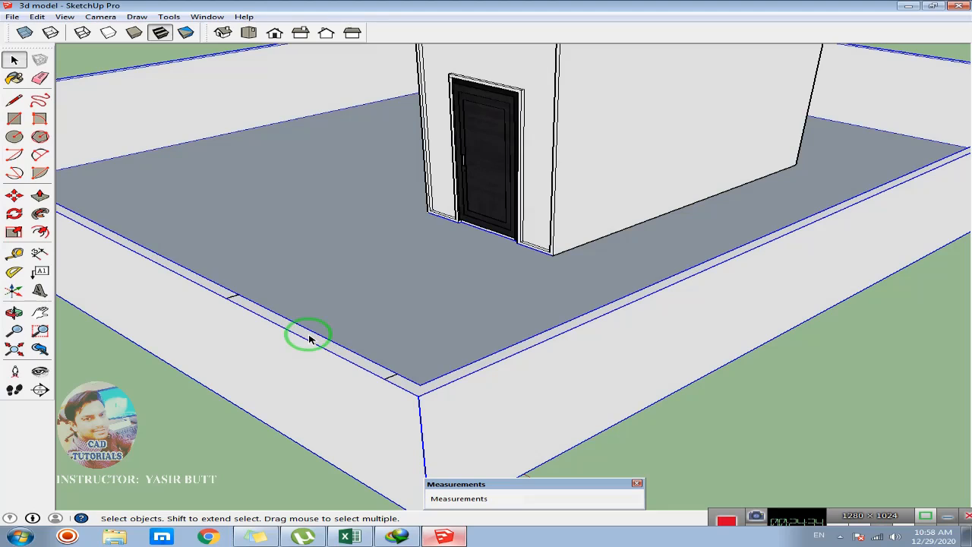
pyautogui.rightClick(306, 341)
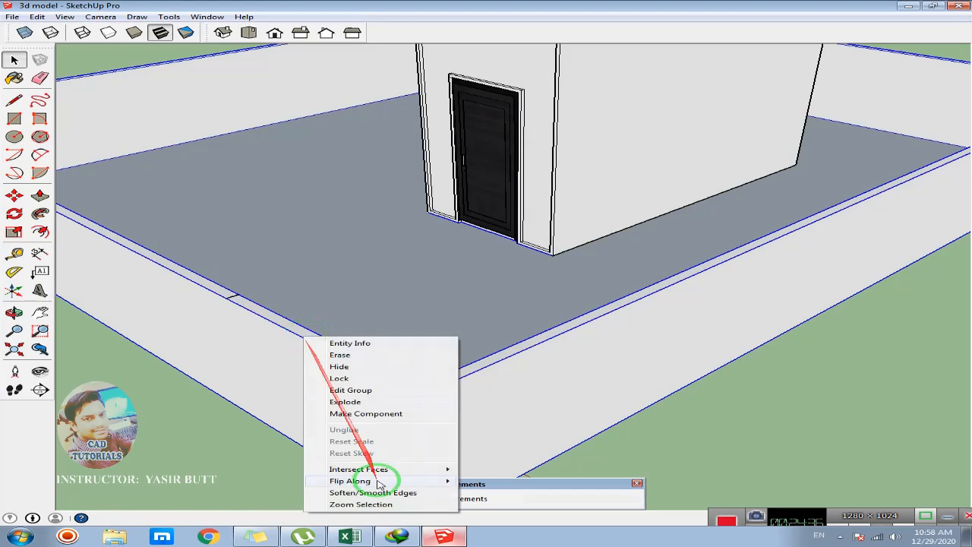
pyautogui.click(345, 402)
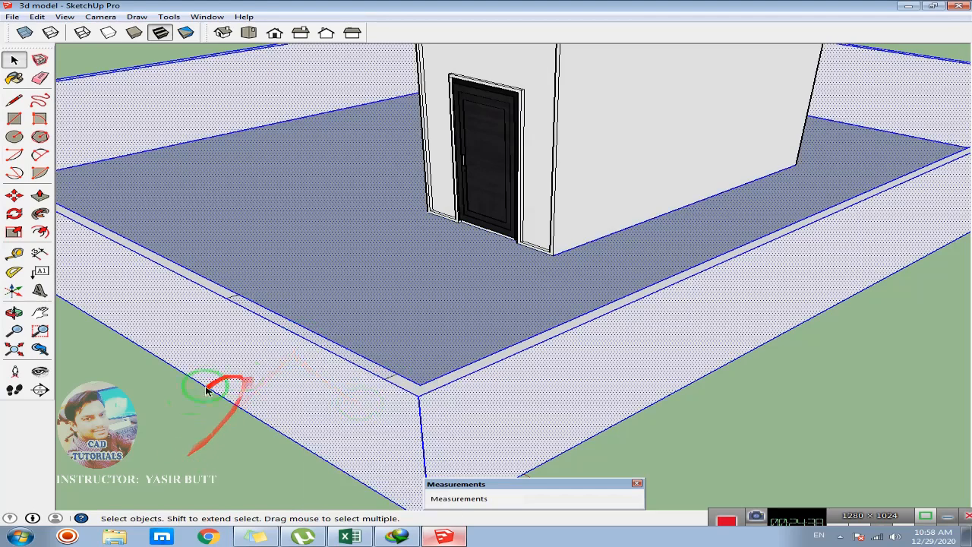
pyautogui.click(202, 389)
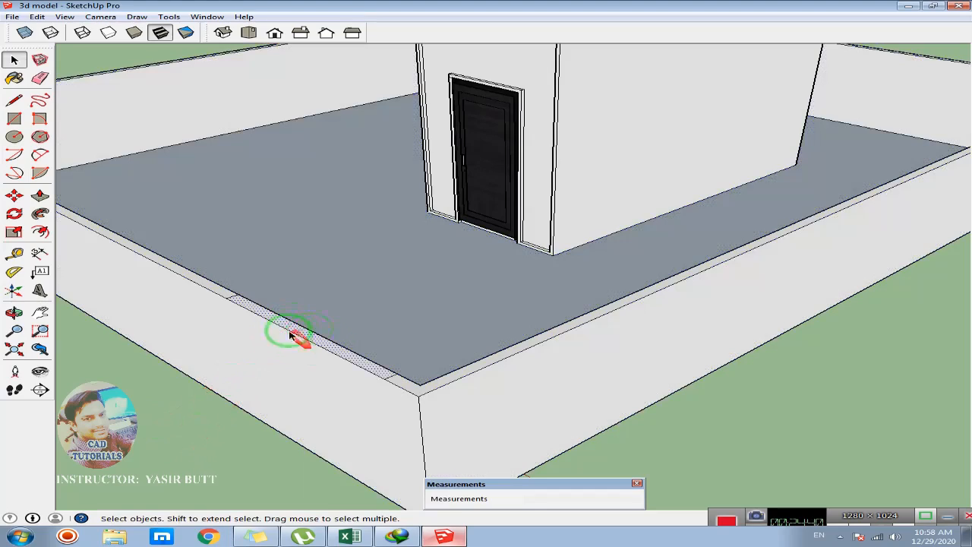
# - Push/Pull the marked-off section of the front boundary wall down to ground level to cut a gate opening
pyautogui.click(39, 196)
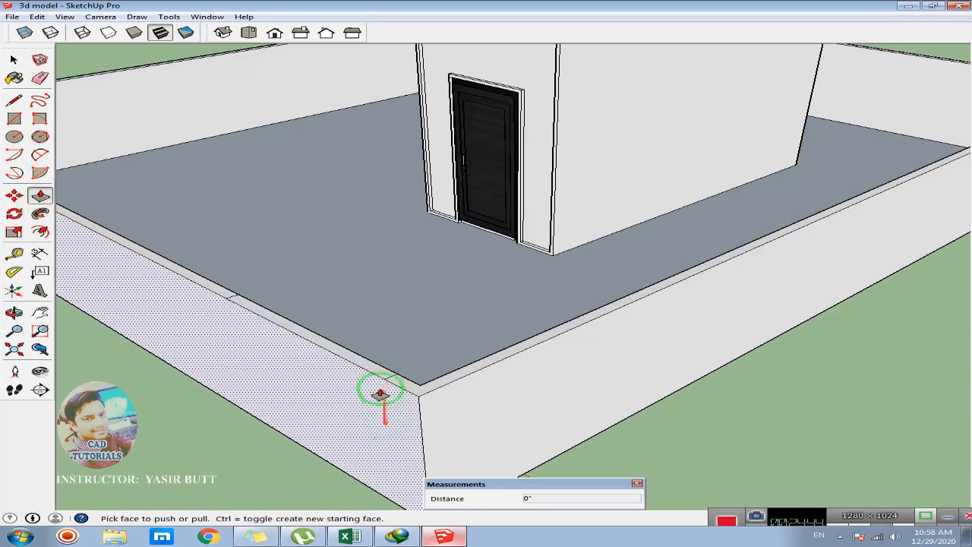
pyautogui.click(382, 382)
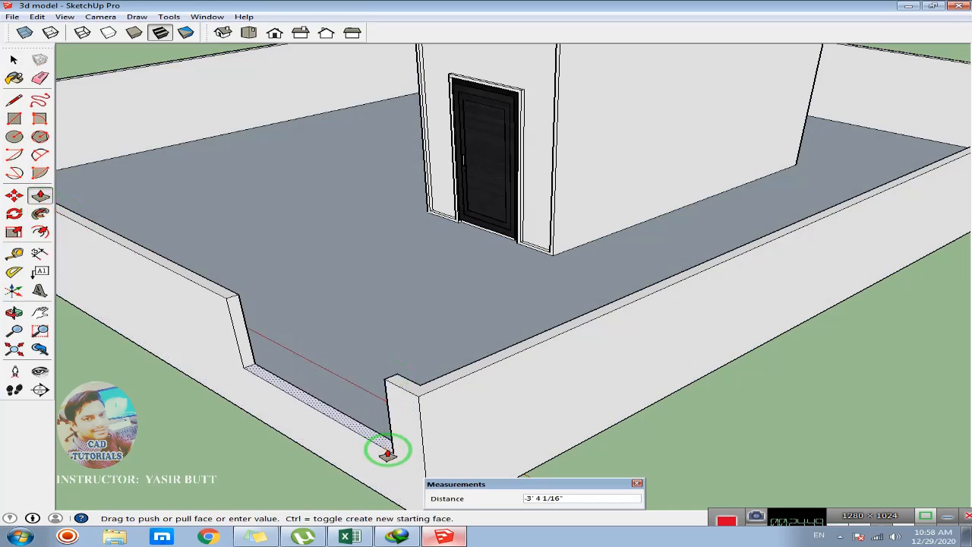
pyautogui.click(387, 453)
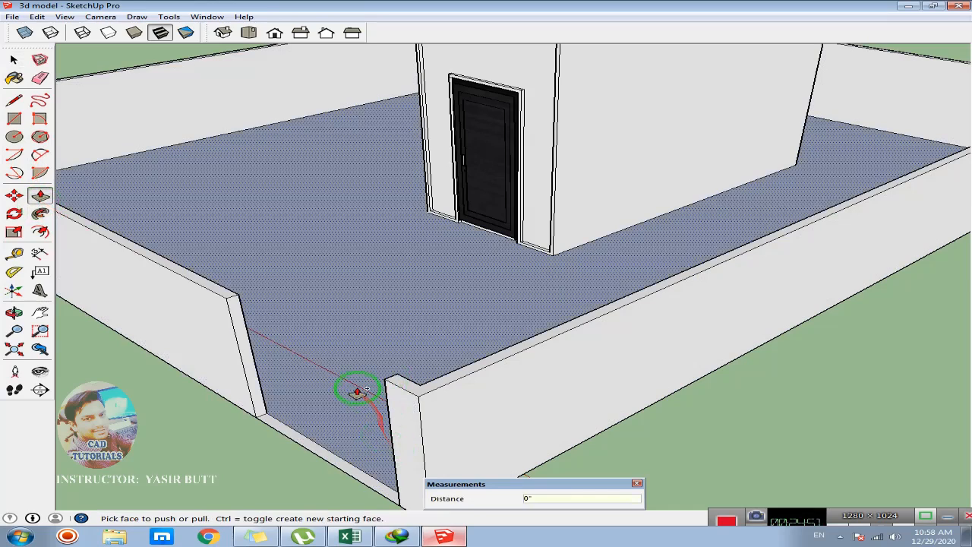
# - Draw a circle with a radius of about 1' 2 1/2" on the gable wall above the front door
pyautogui.scroll(-3, 282, 373)
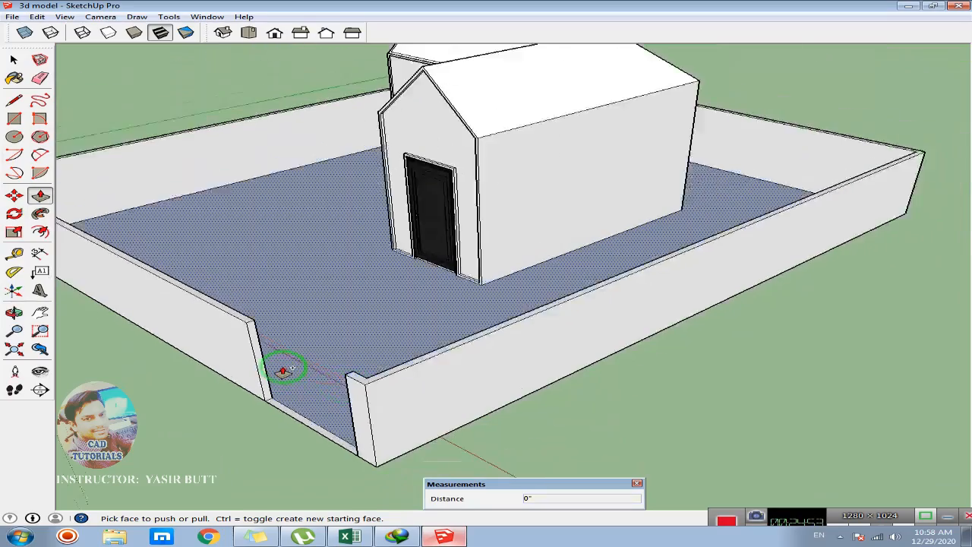
pyautogui.moveTo(246, 341); pyautogui.dragTo(521, 362, button='middle')
pyautogui.moveTo(282, 347); pyautogui.dragTo(323, 328, button='middle')
pyautogui.scroll(1, 263, 309)
pyautogui.moveTo(264, 308); pyautogui.dragTo(282, 231, button='middle')
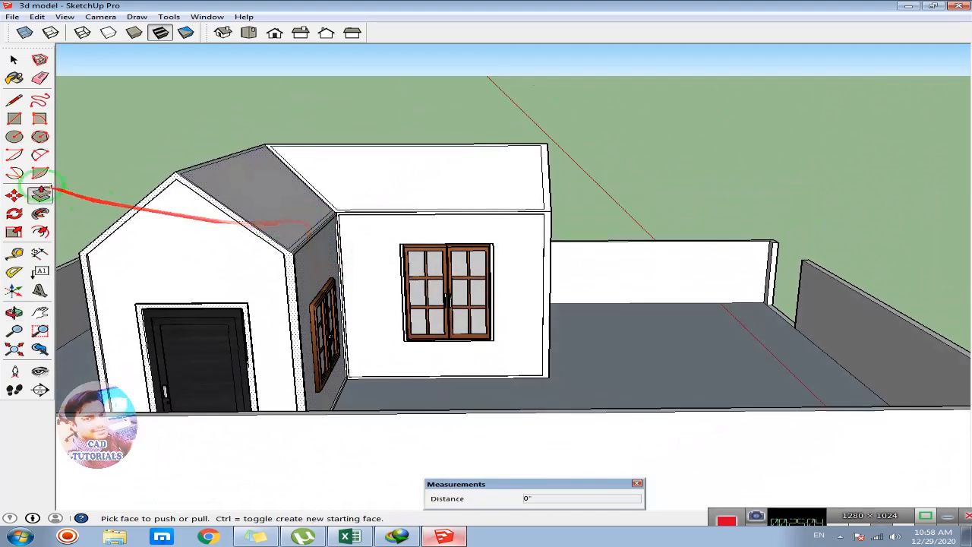
pyautogui.click(14, 137)
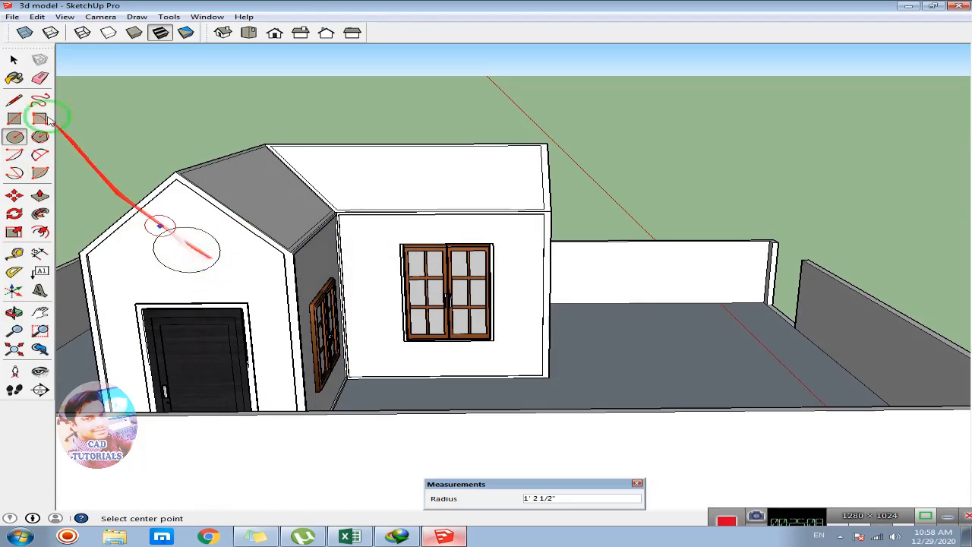
# - Offset the gable circle outward by about 3" to form a ring around it
pyautogui.click(40, 232)
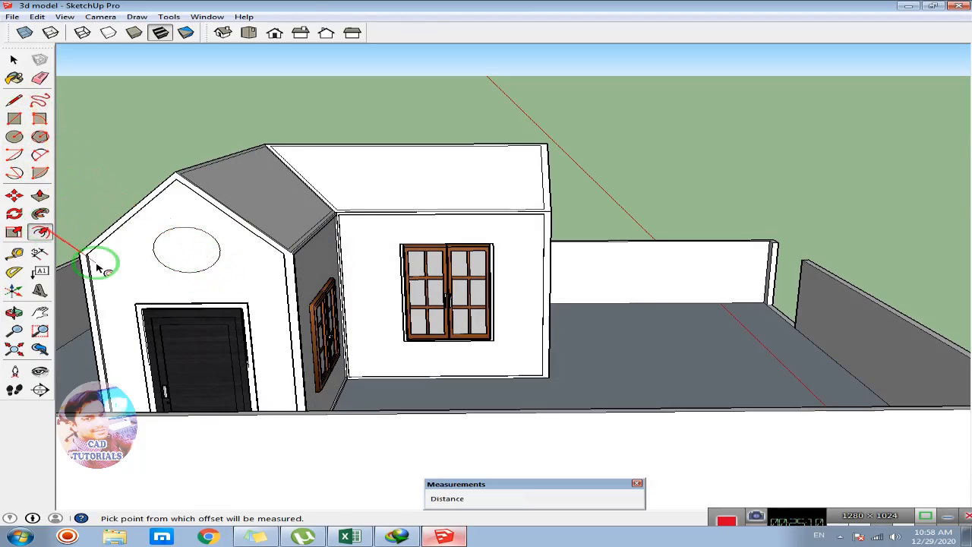
pyautogui.click(171, 241)
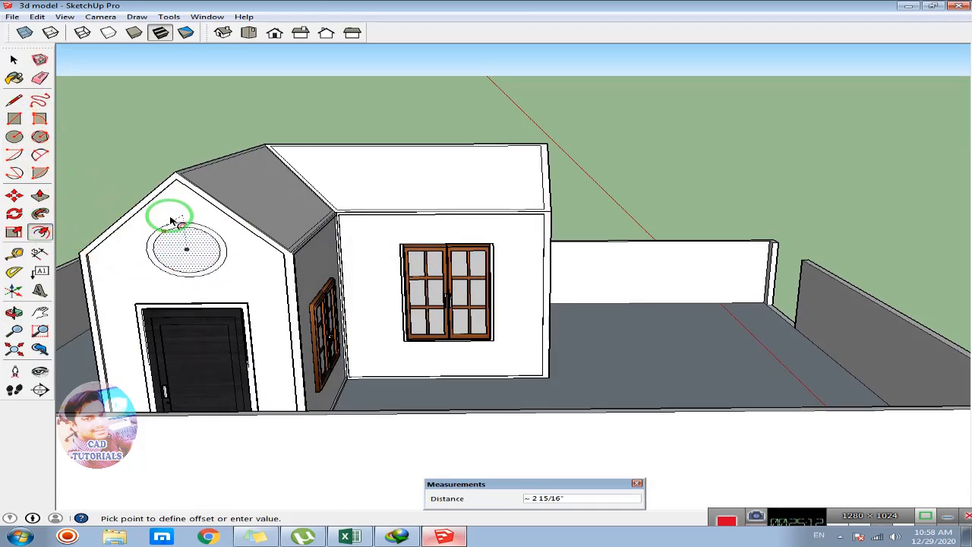
pyautogui.click(173, 221)
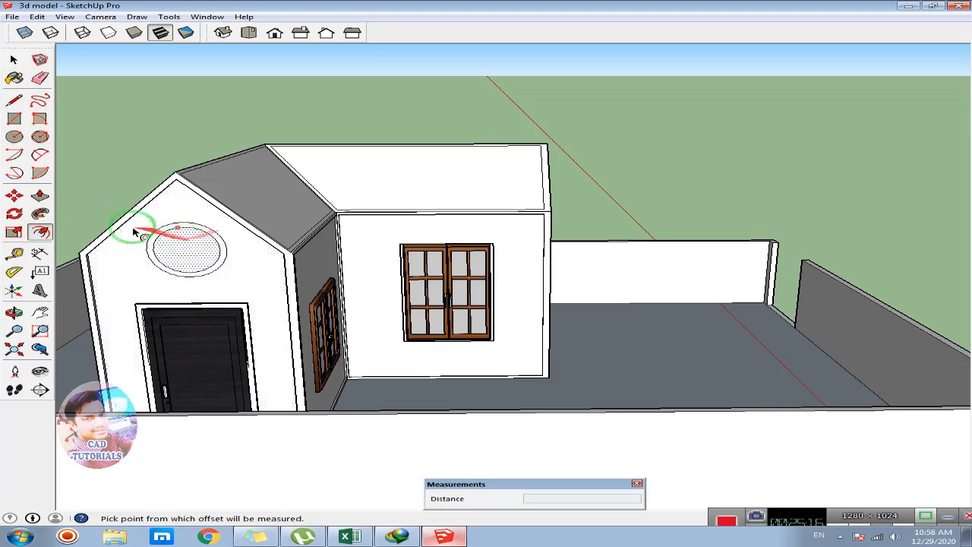
pyautogui.click(220, 240)
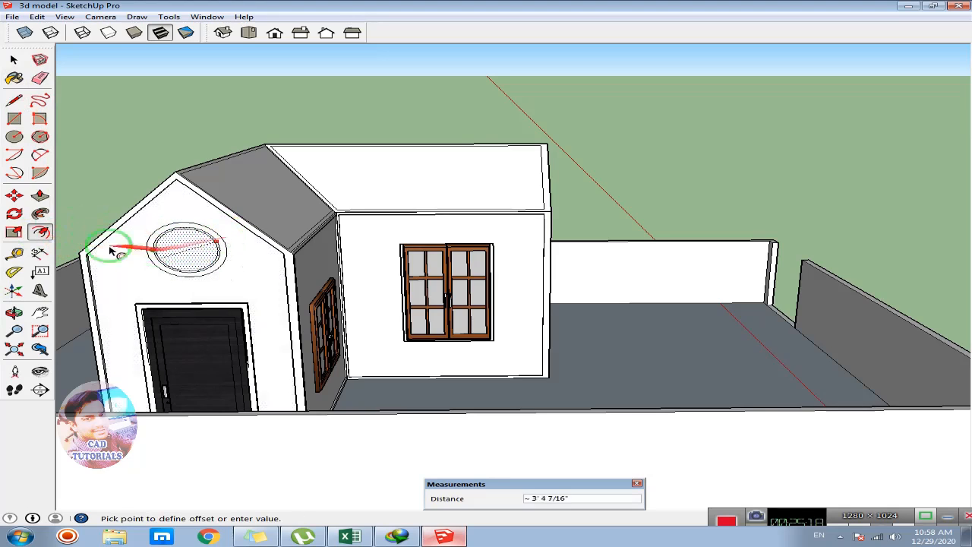
# - Try to Push/Pull the inner circle on the gable wall inward, and undo the push
pyautogui.click(41, 195)
pyautogui.click(228, 248)
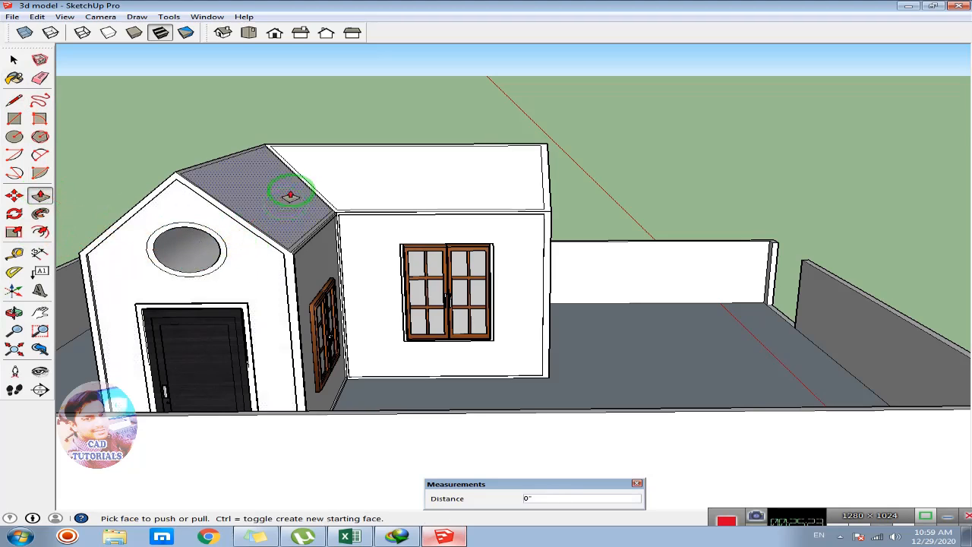
pyautogui.moveTo(282, 191); pyautogui.dragTo(287, 307, button='middle')
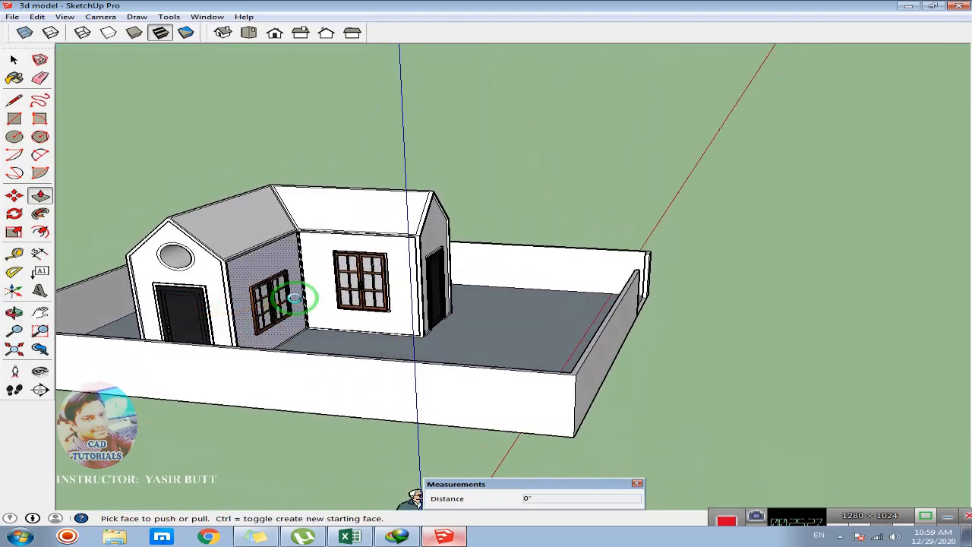
pyautogui.moveTo(465, 311); pyautogui.dragTo(580, 243, button='middle')
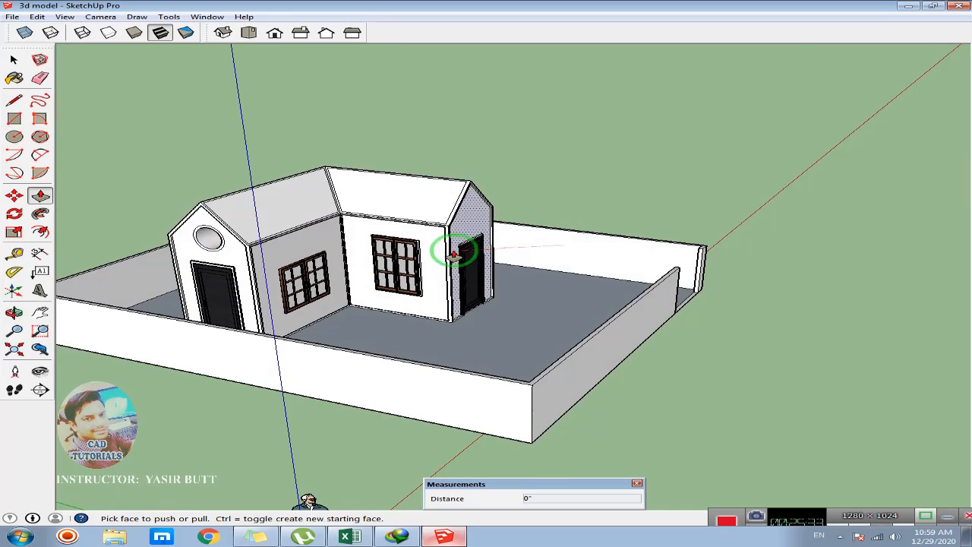
pyautogui.scroll(2, 205, 240)
pyautogui.scroll(2, 205, 240)
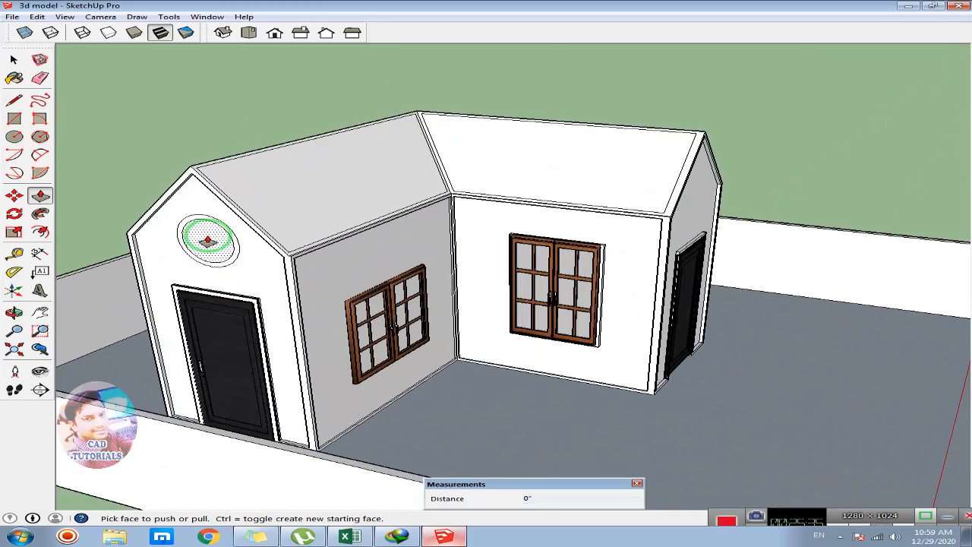
pyautogui.click(201, 240)
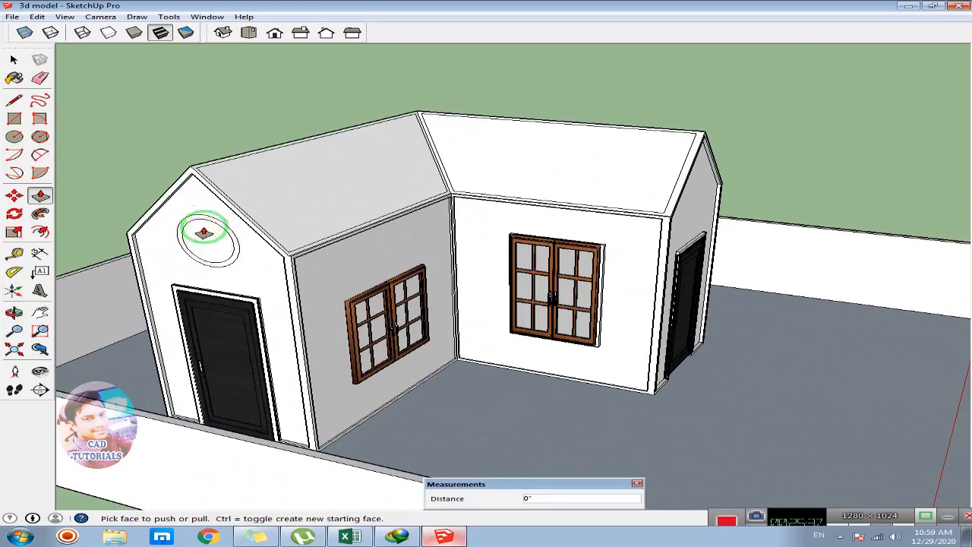
# - Push/Pull the ring around the gable circle outward into a raised round frame
pyautogui.scroll(2, 206, 220)
pyautogui.press('space')
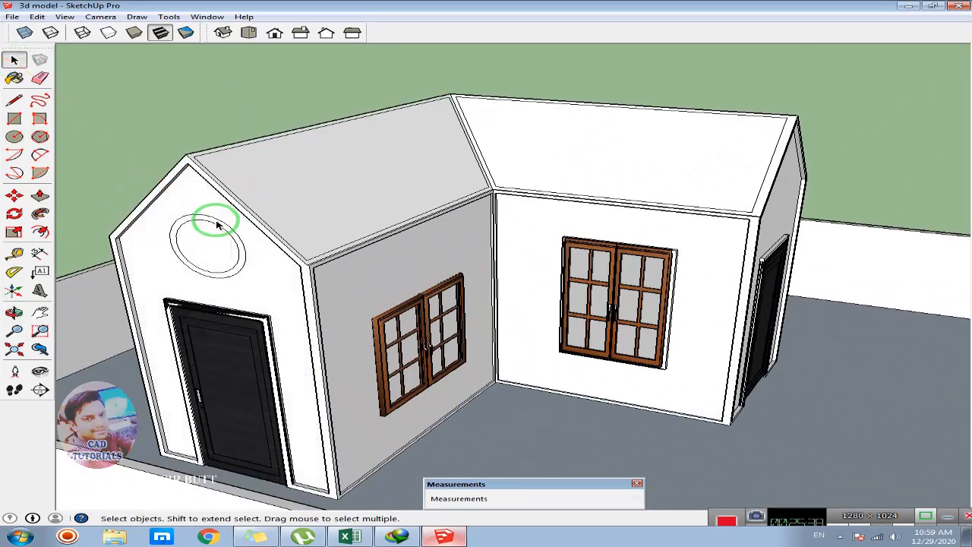
pyautogui.click(203, 222)
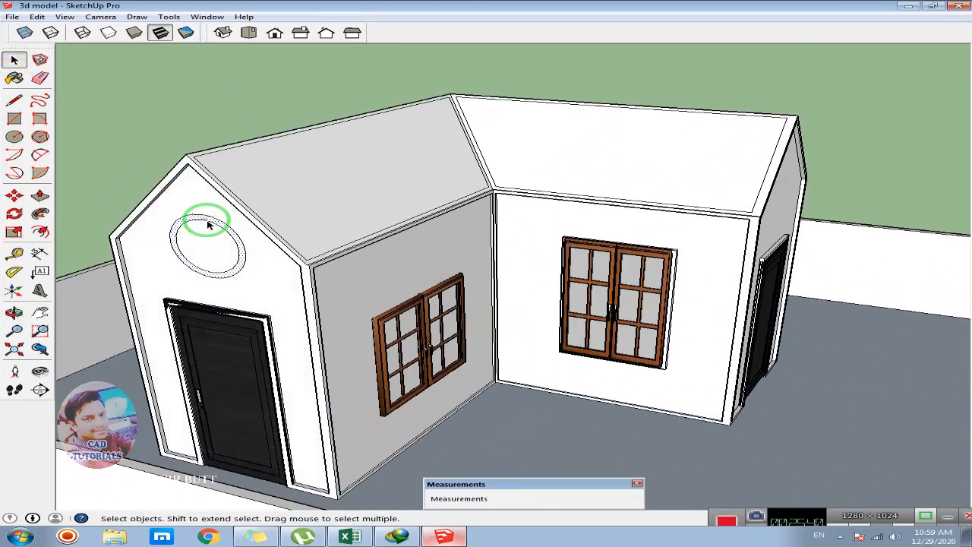
pyautogui.press('p')
pyautogui.click(217, 237)
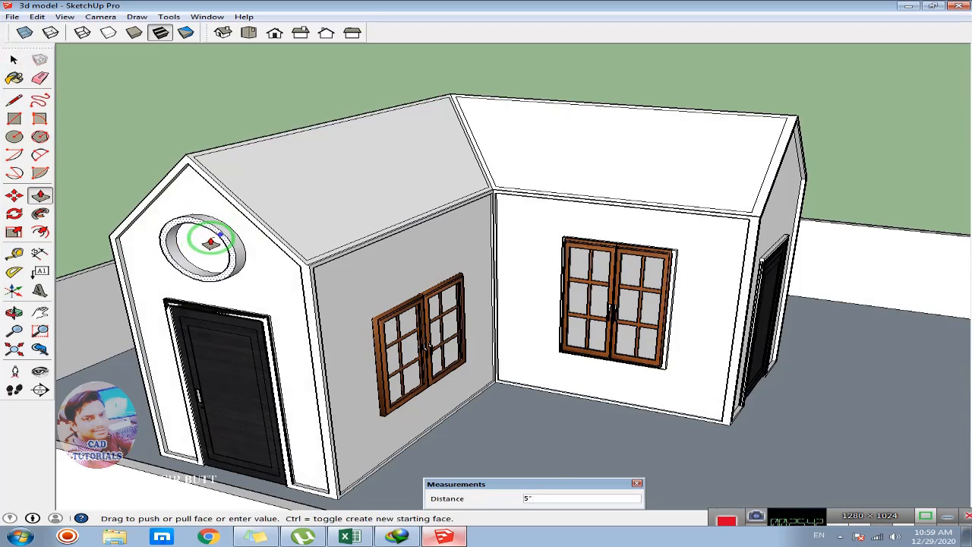
pyautogui.click(209, 240)
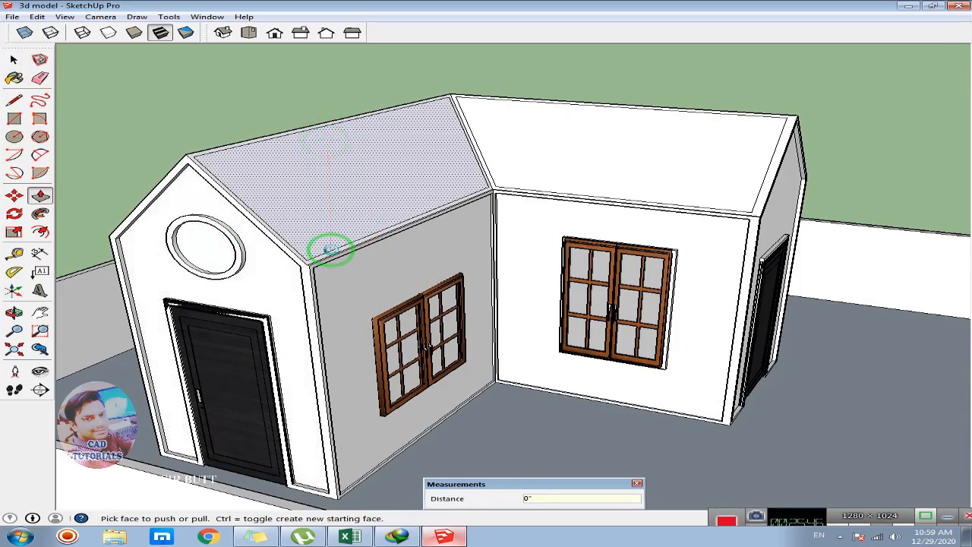
pyautogui.scroll(-2, 492, 294)
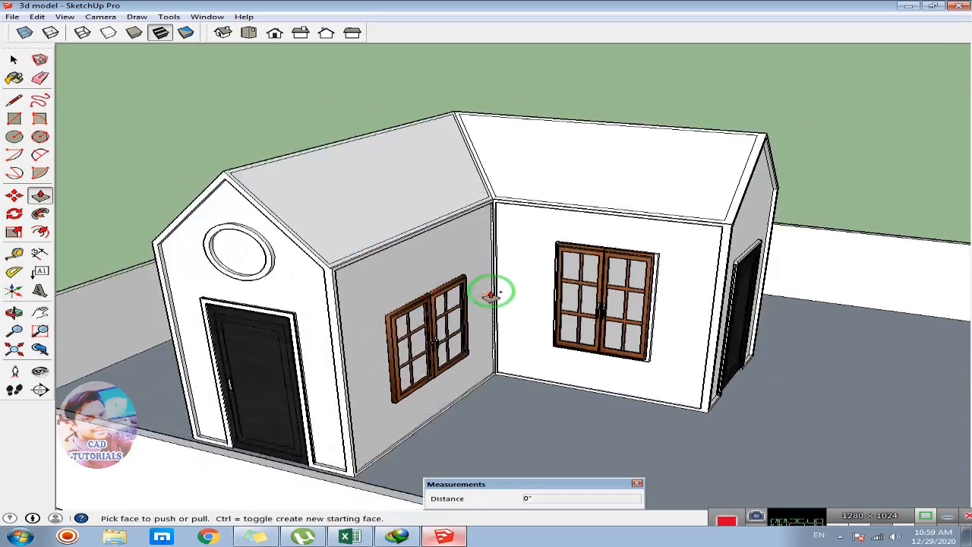
pyautogui.scroll(2, 400, 235)
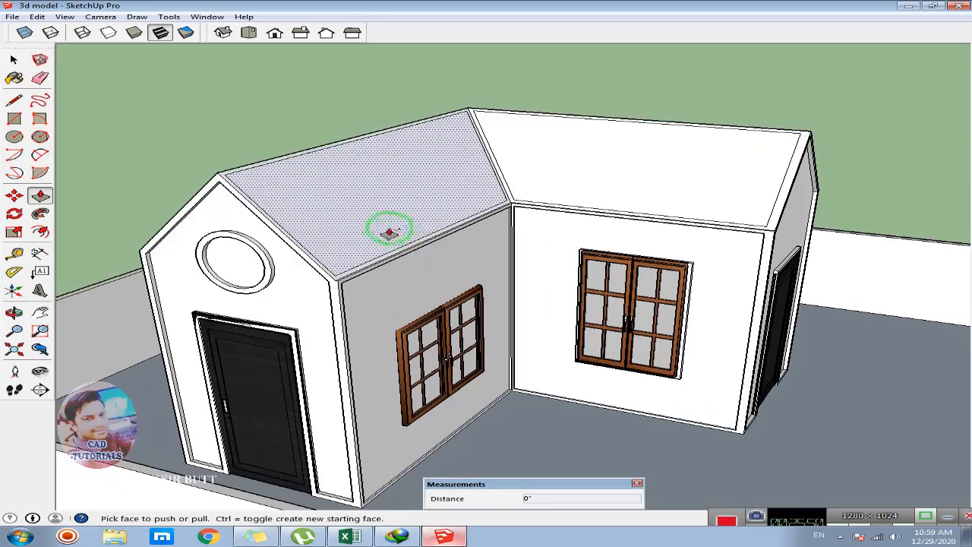
pyautogui.scroll(-5, 502, 304)
pyautogui.moveTo(523, 311)
pyautogui.mouseDown(button='middle')
pyautogui.moveTo(317, 296)
pyautogui.moveTo(517, 336)
pyautogui.moveTo(402, 339)
pyautogui.moveTo(579, 341)
pyautogui.mouseUp(button='middle')
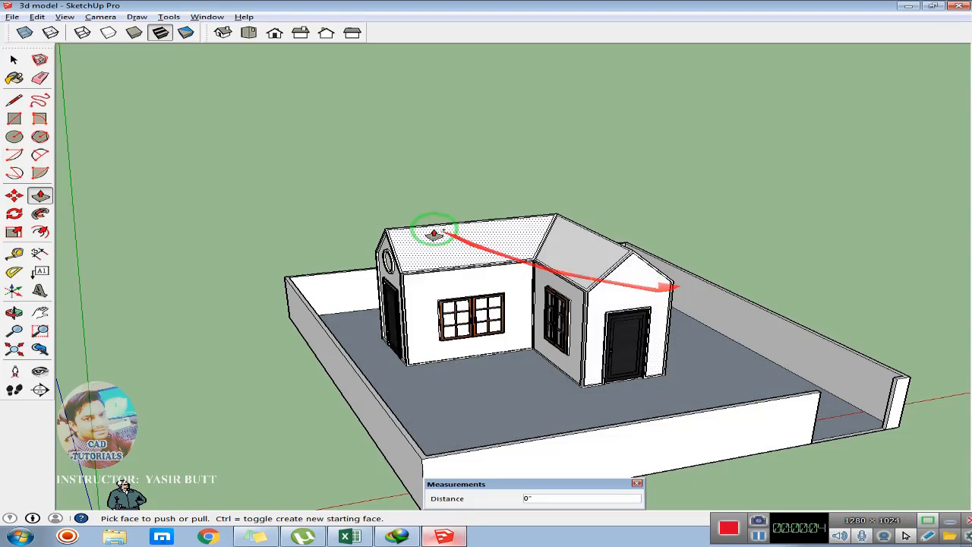
pyautogui.scroll(-3, 521, 288)
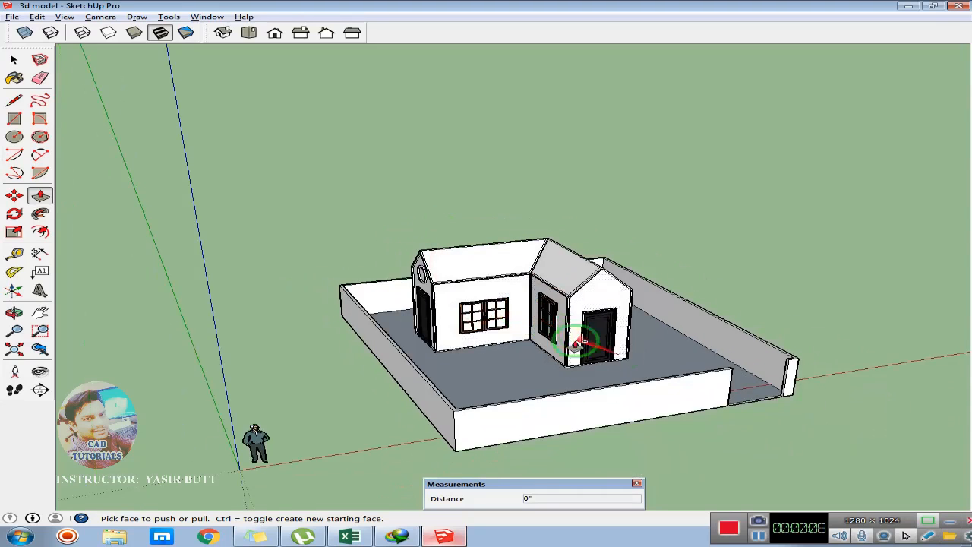
pyautogui.scroll(2, 585, 335)
# - Switch to Chrome and search Google for "3d warehouse"
pyautogui.click(224, 536)
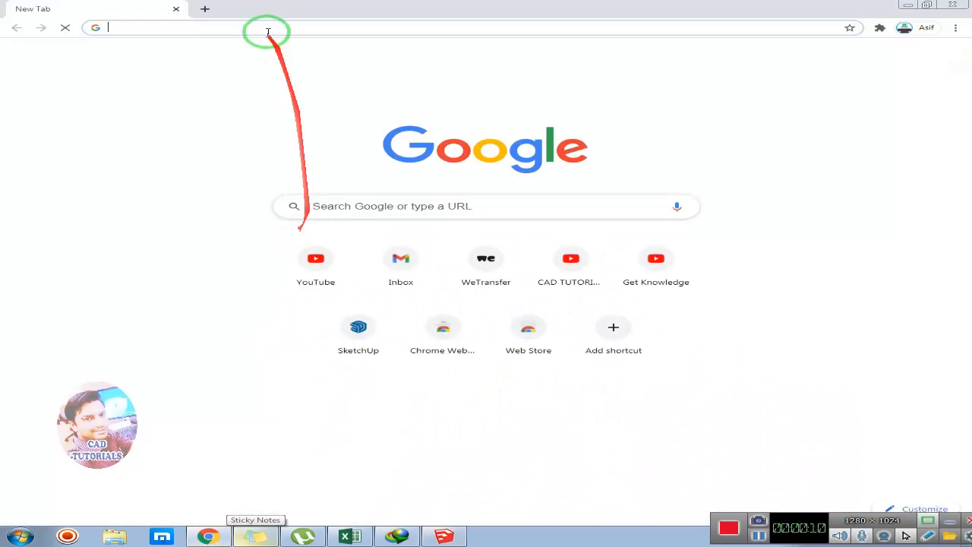
pyautogui.click(331, 205)
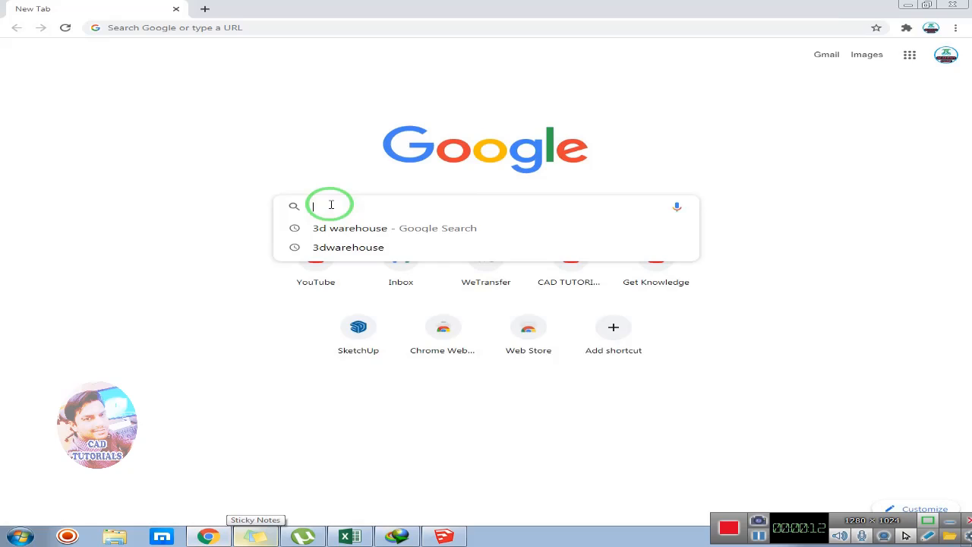
pyautogui.write('3d ware')
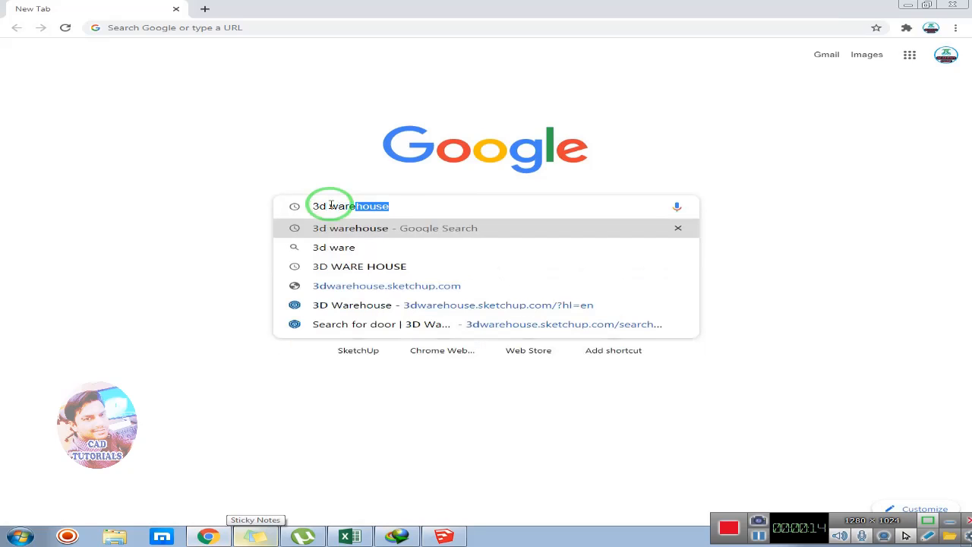
pyautogui.press('Return')
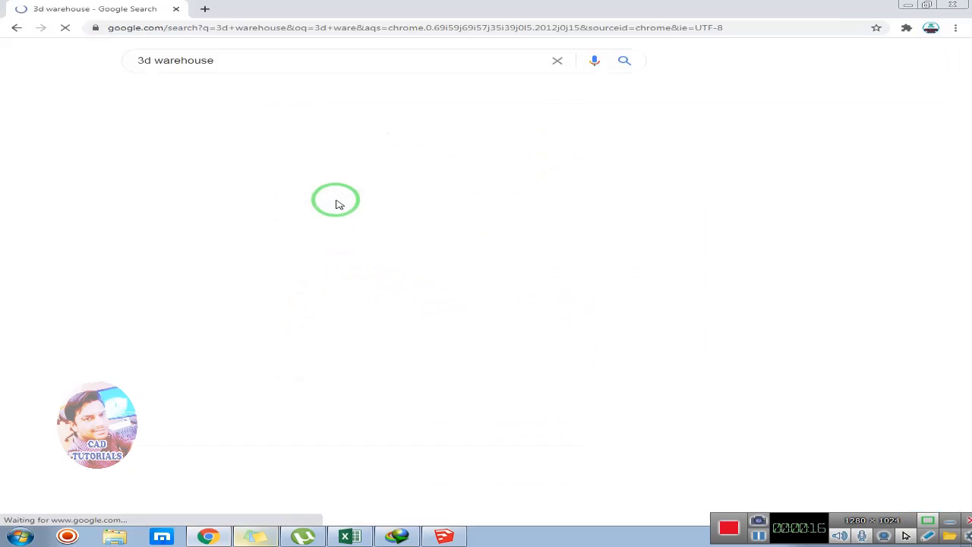
# - Open the 3D Warehouse site, search it for "window", and list the results as models
pyautogui.click(213, 156)
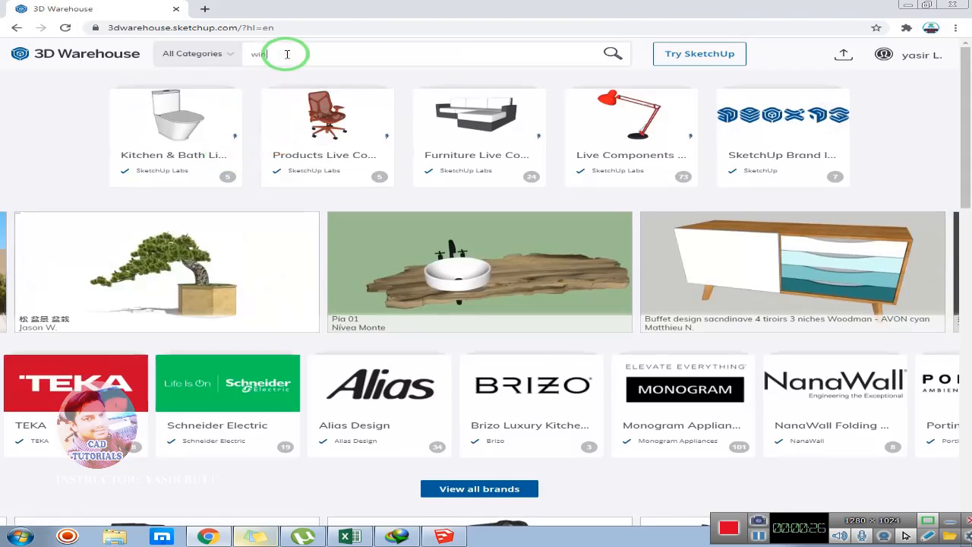
pyautogui.press('Return')
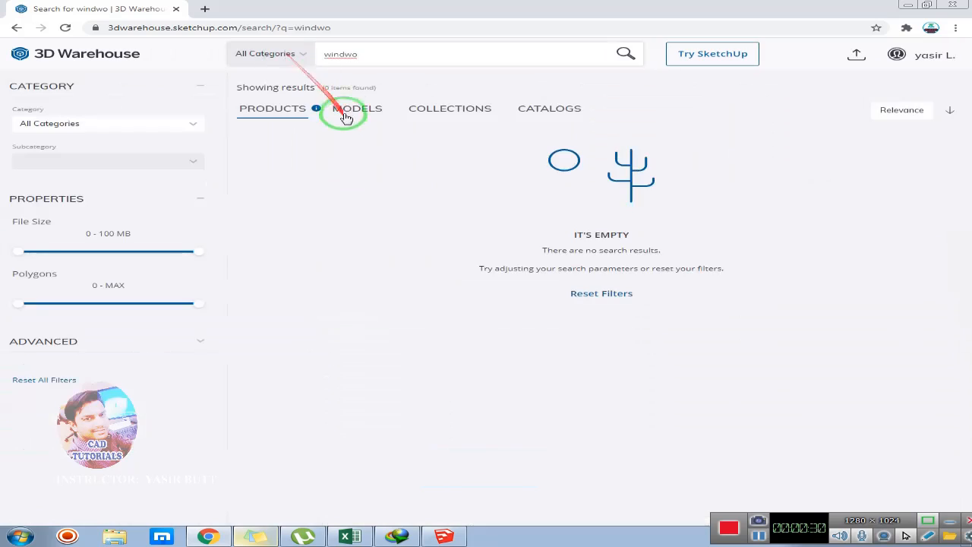
pyautogui.click(367, 53)
pyautogui.press('BackSpace')
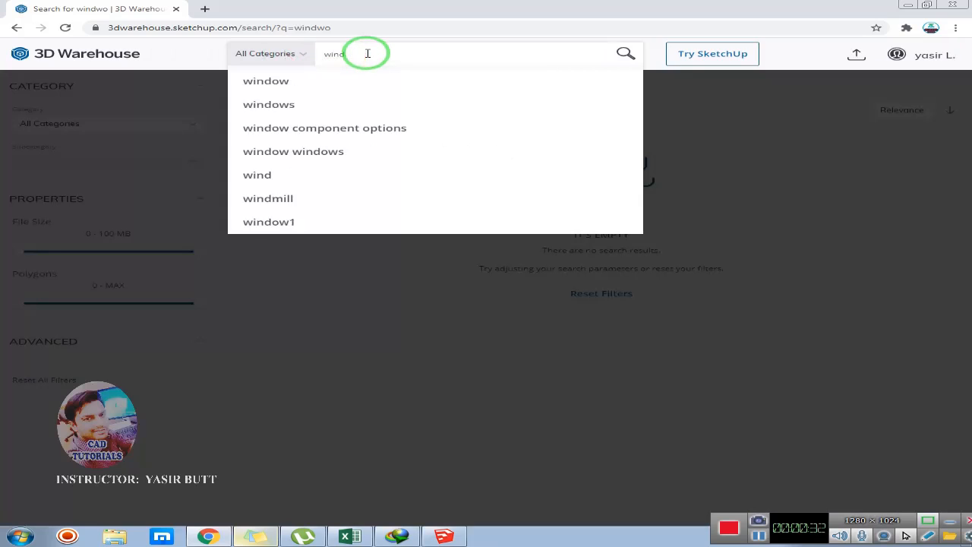
pyautogui.press('Return')
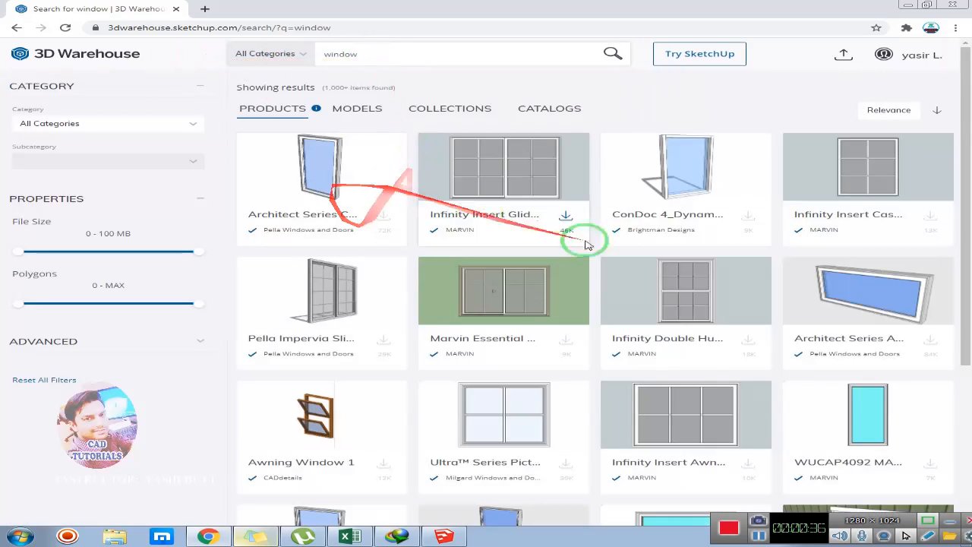
pyautogui.click(358, 110)
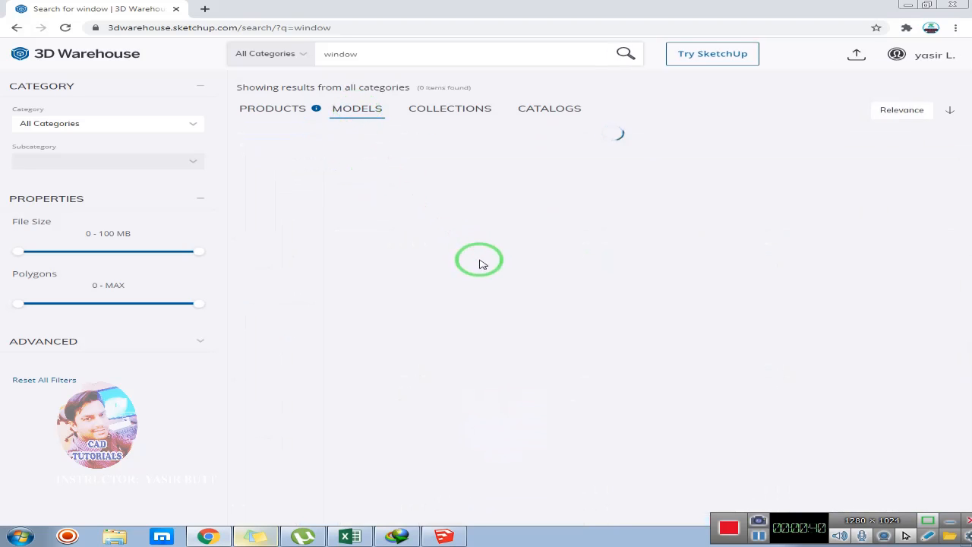
# - Browse the window models and check the download formats offered for the brown double window, including SketchUp 2015 Model
pyautogui.scroll(-3, 474, 330)
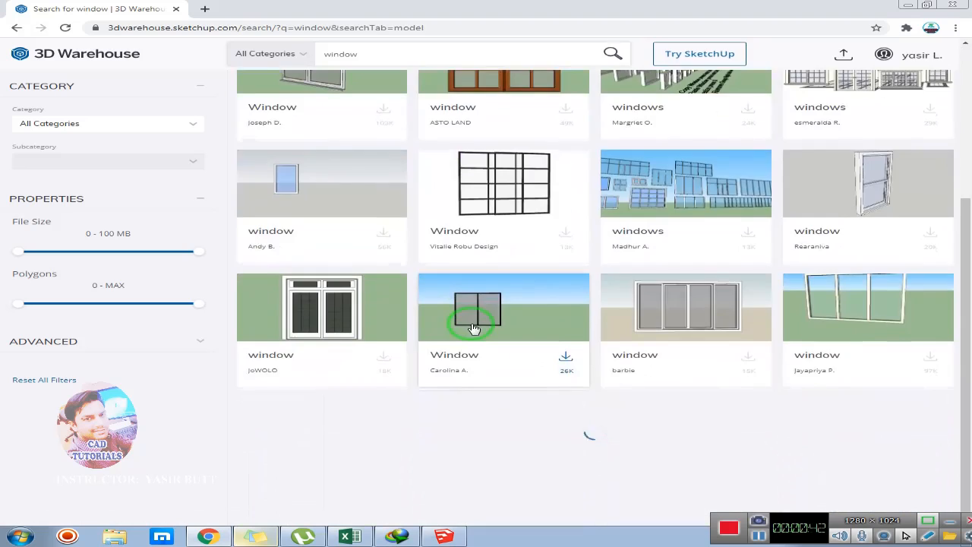
pyautogui.scroll(2, 524, 319)
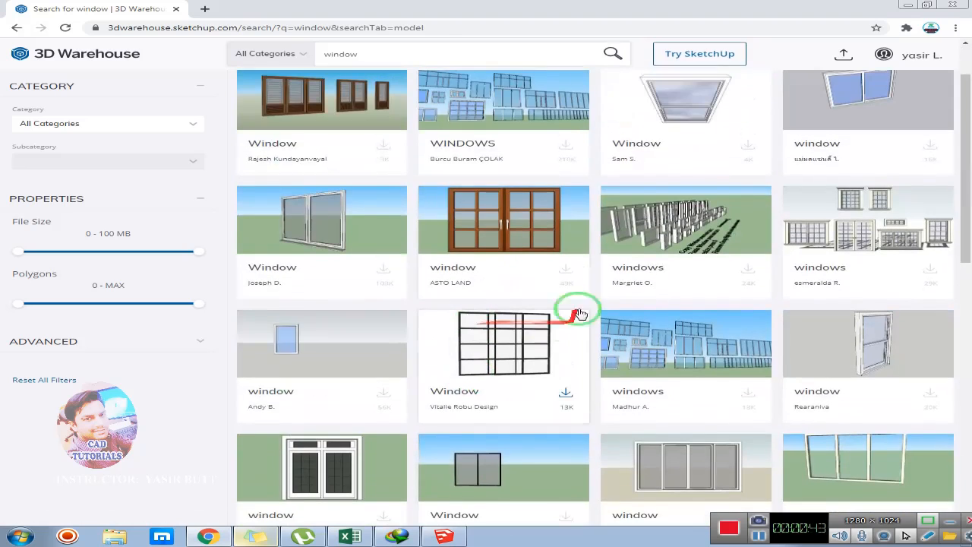
pyautogui.click(566, 270)
pyautogui.click(527, 325)
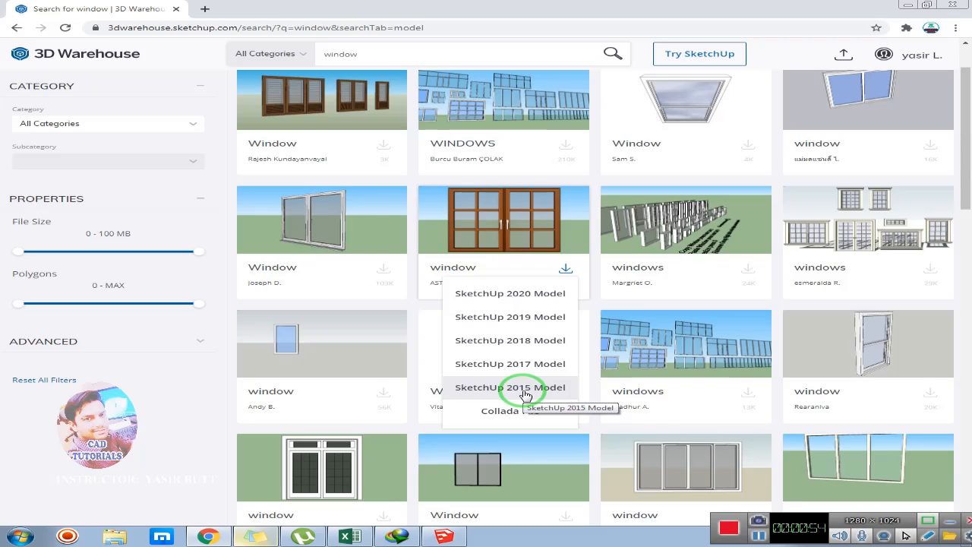
pyautogui.click(555, 389)
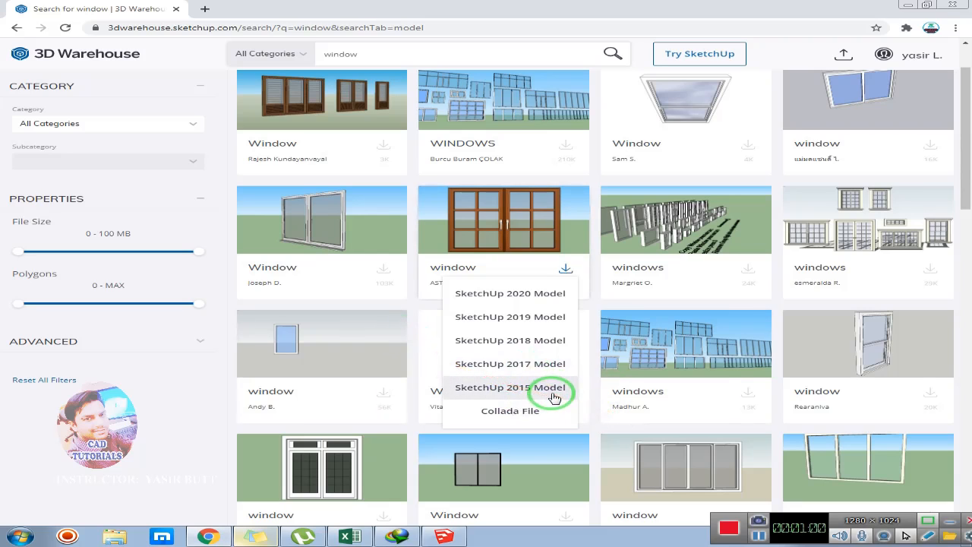
# - Download the white double window with dark panes as a Collada file, accepting the duplicate link with the show-or-resume option
pyautogui.scroll(-3, 380, 445)
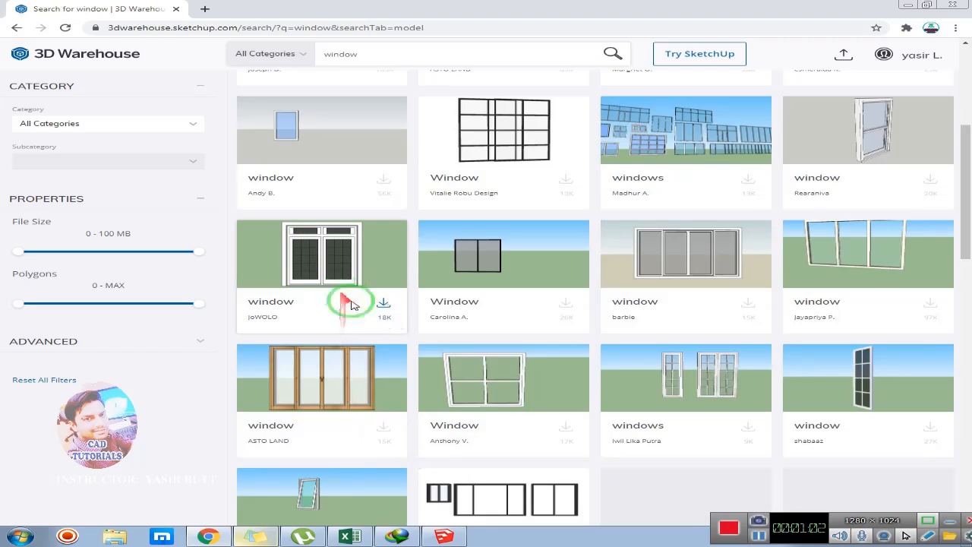
pyautogui.click(384, 304)
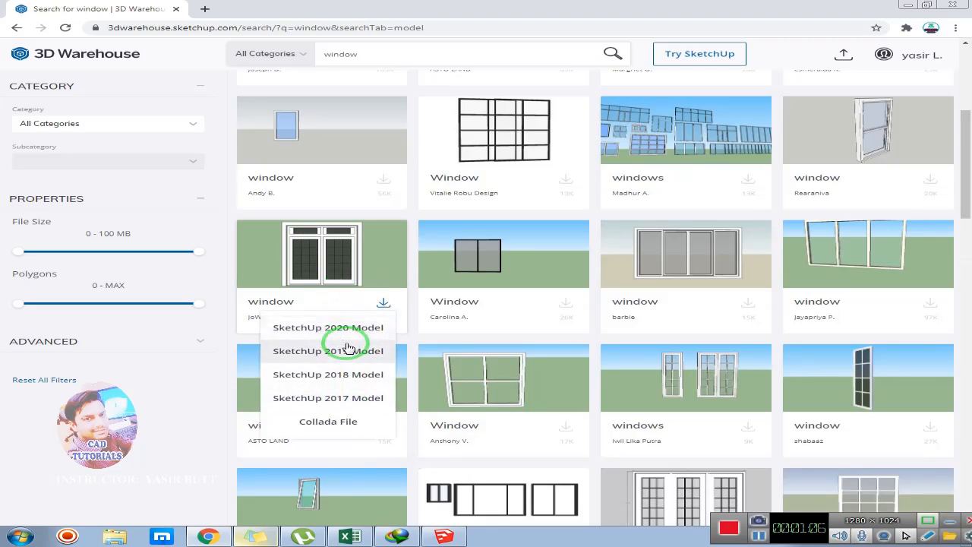
pyautogui.click(341, 424)
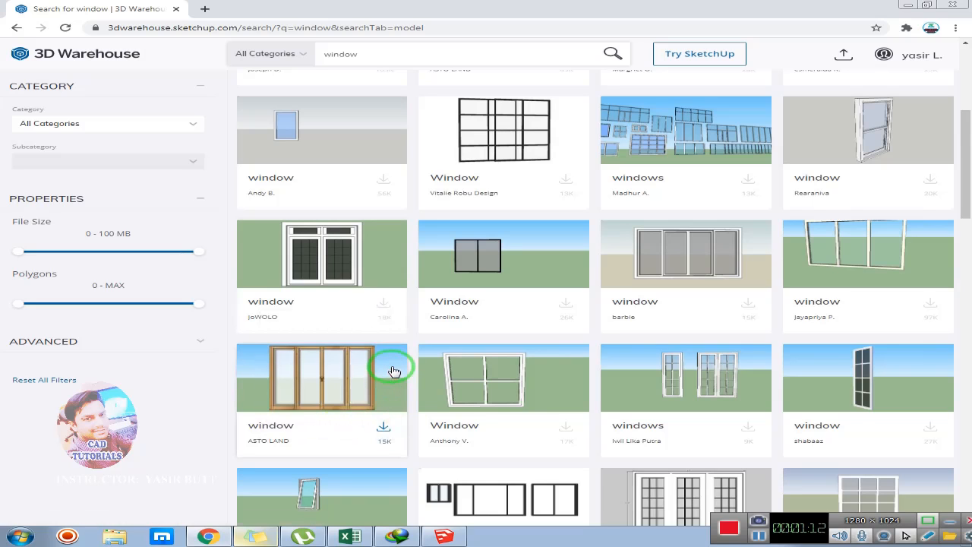
pyautogui.click(393, 538)
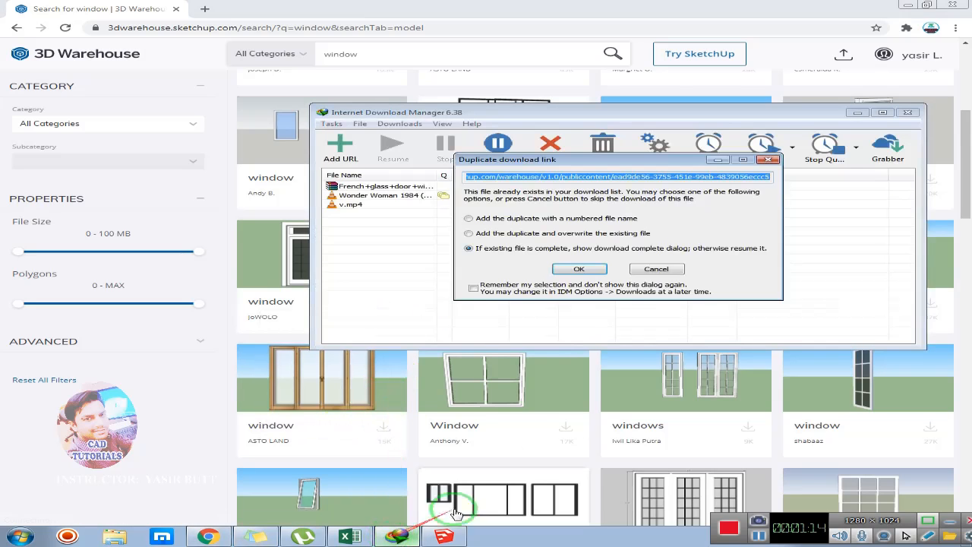
pyautogui.click(522, 332)
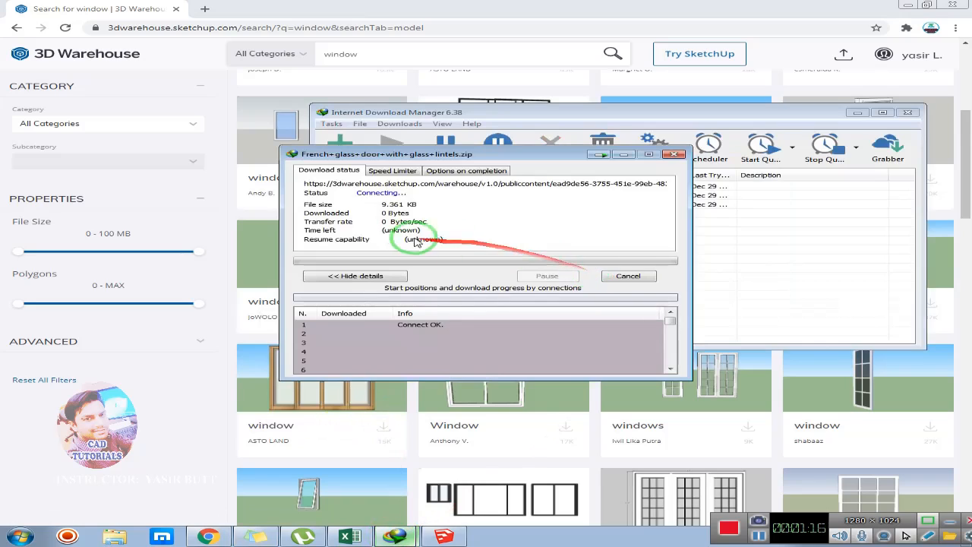
# - Open the folder containing the downloaded French+glass+door+with+glass+lintels archive from Internet Download Manager
pyautogui.click(380, 187)
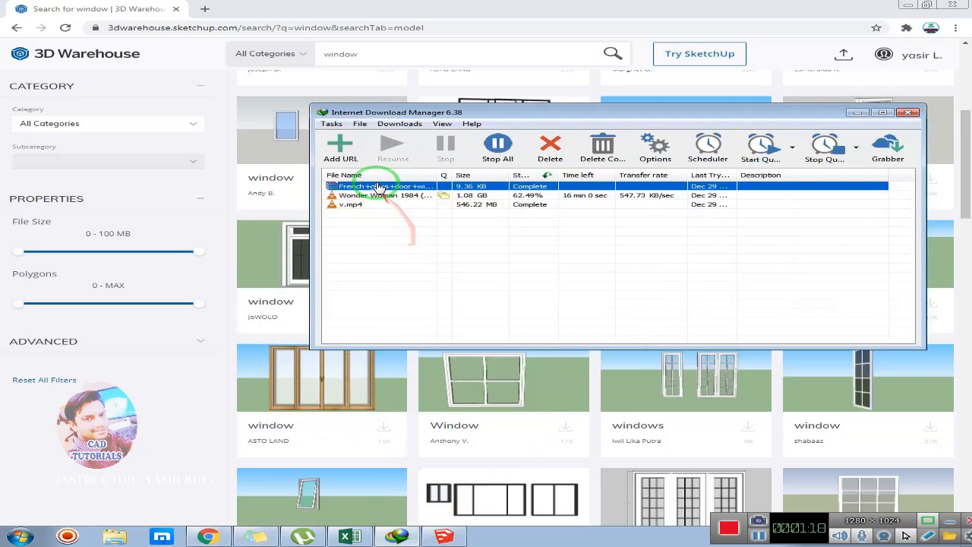
pyautogui.rightClick(380, 189)
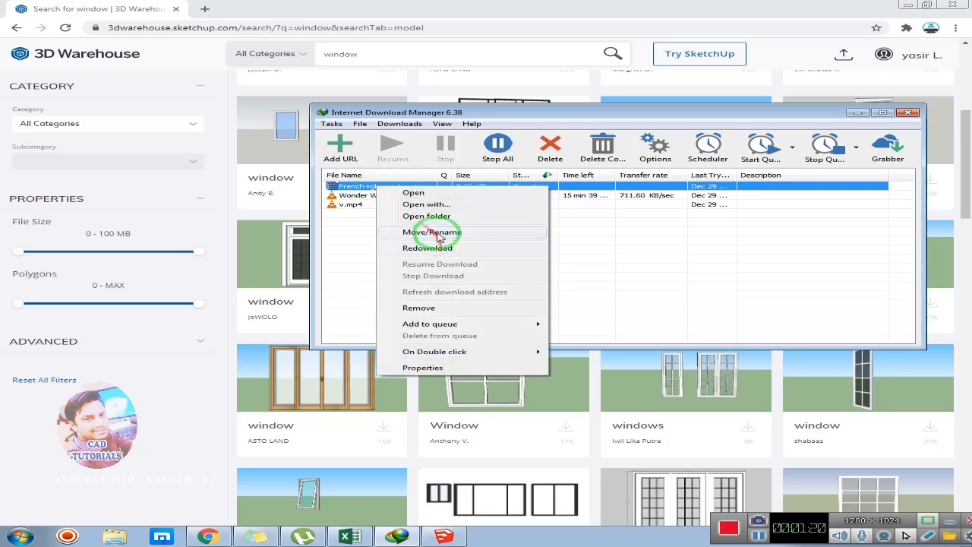
pyautogui.click(435, 217)
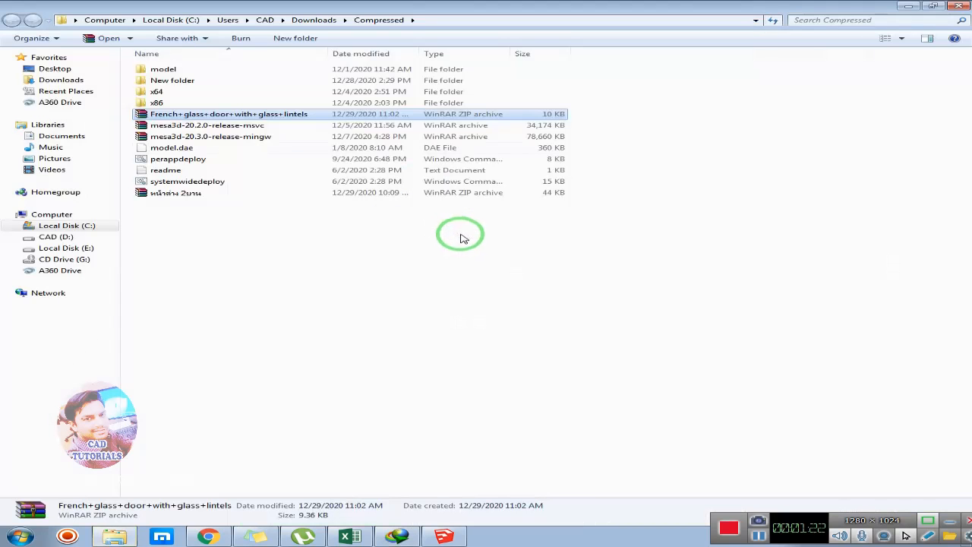
# - Copy the French+glass+door+with+glass+lintels archive into New folder (2) on the desktop
pyautogui.rightClick(207, 115)
pyautogui.click(243, 281)
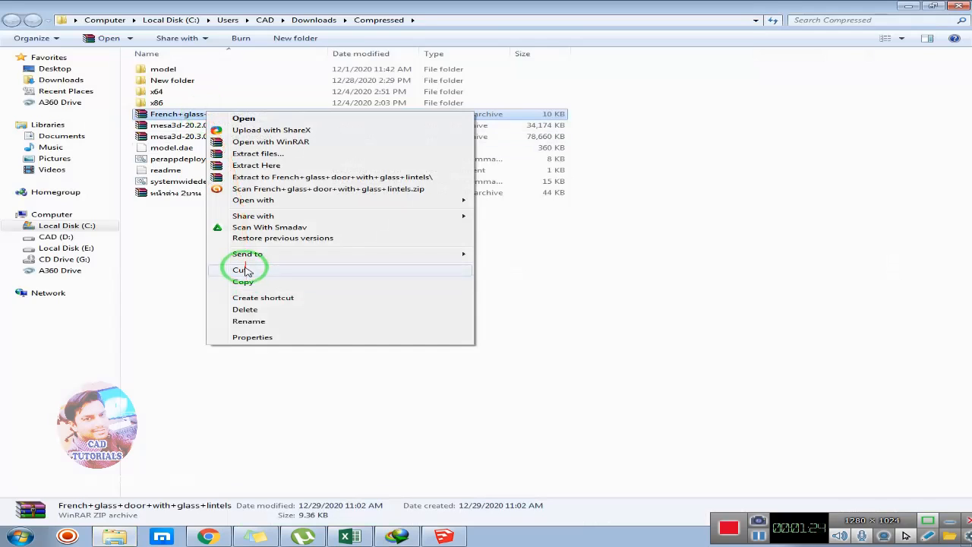
pyautogui.click(55, 69)
pyautogui.click(652, 196)
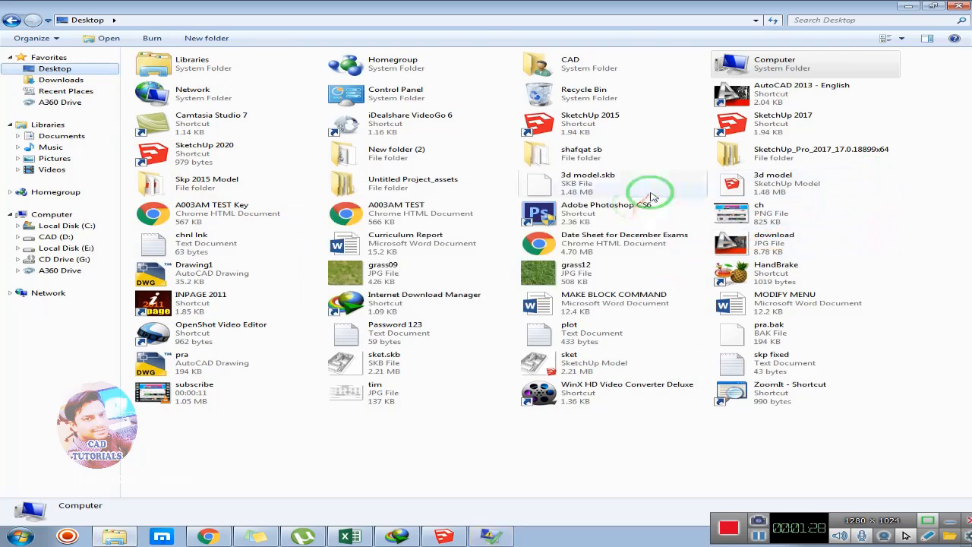
pyautogui.doubleClick(404, 155)
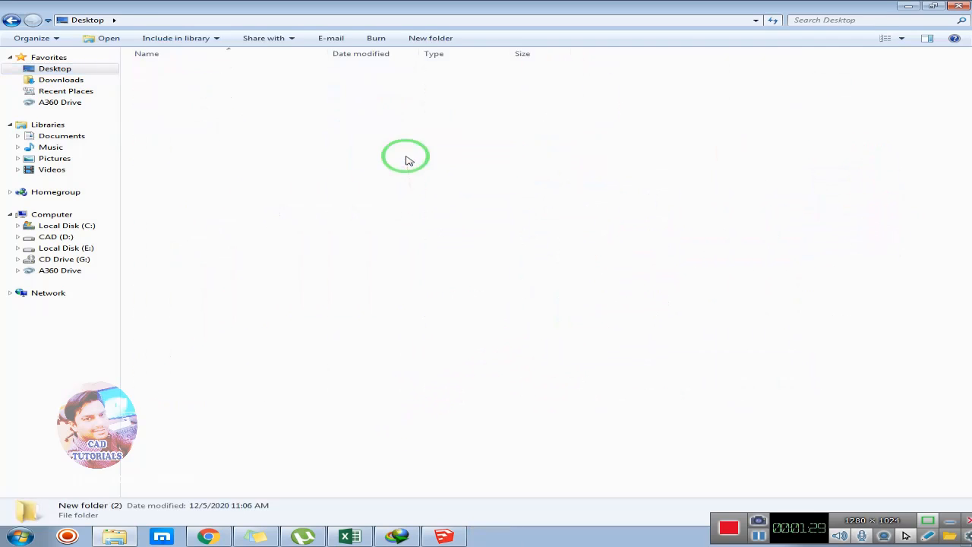
pyautogui.rightClick(218, 199)
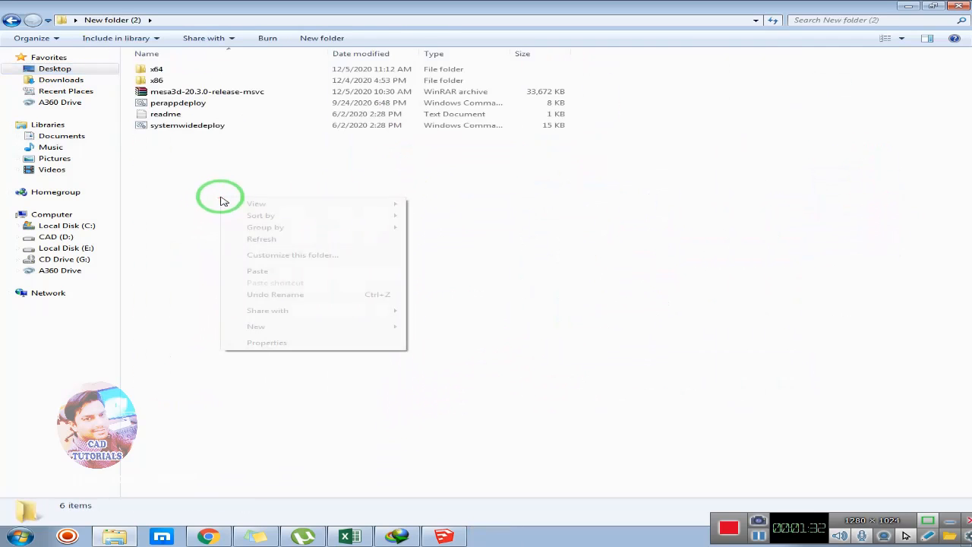
pyautogui.click(257, 271)
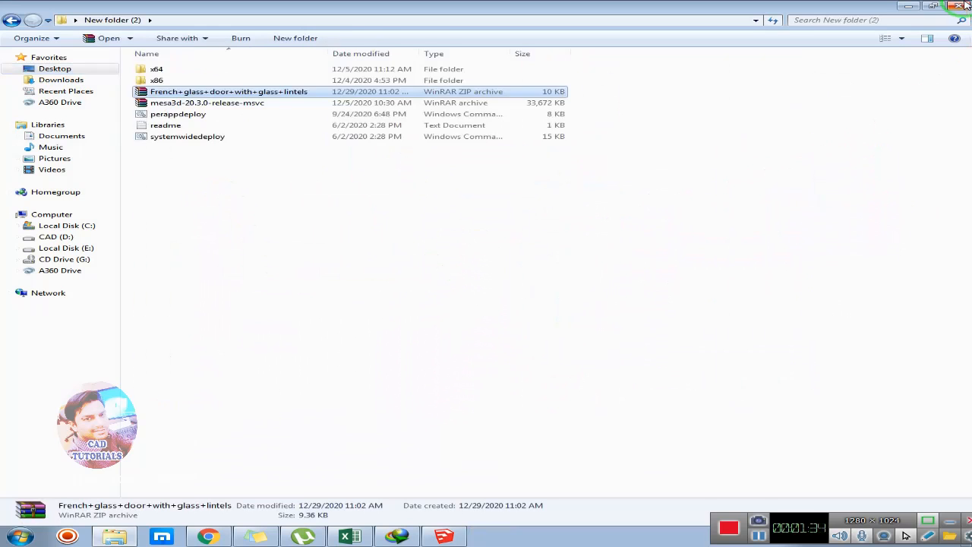
pyautogui.click(445, 536)
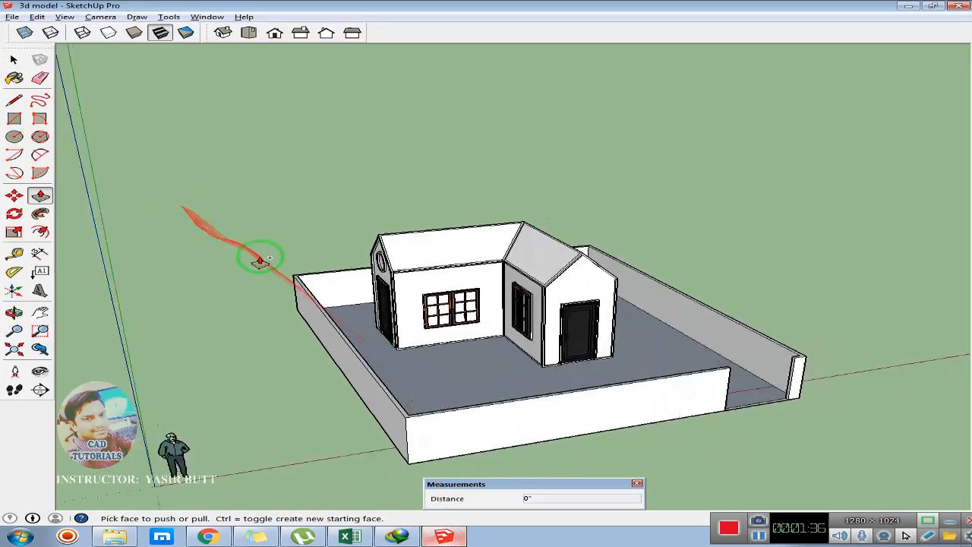
pyautogui.scroll(-2, 260, 261)
pyautogui.click(12, 17)
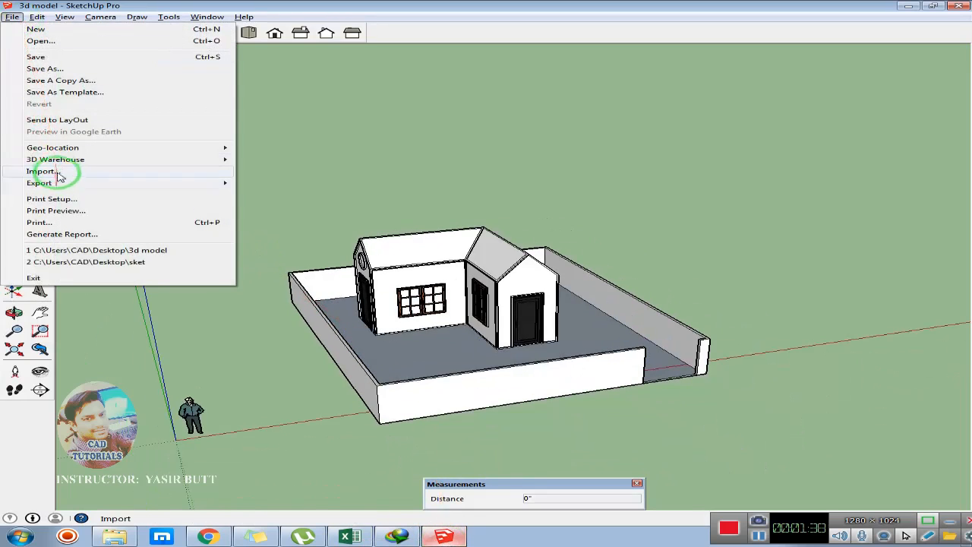
pyautogui.click(45, 172)
pyautogui.moveTo(413, 258); pyautogui.dragTo(358, 93)
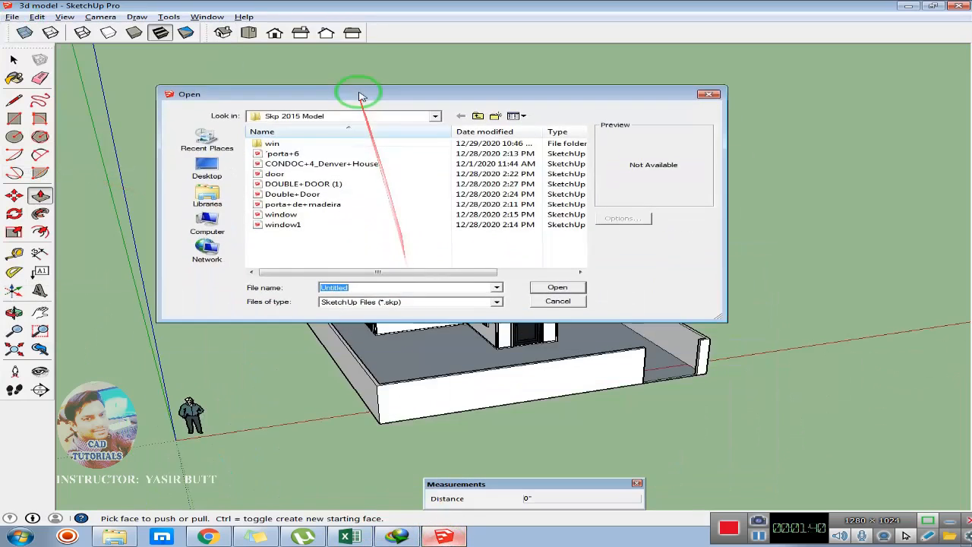
pyautogui.click(207, 167)
pyautogui.doubleClick(326, 189)
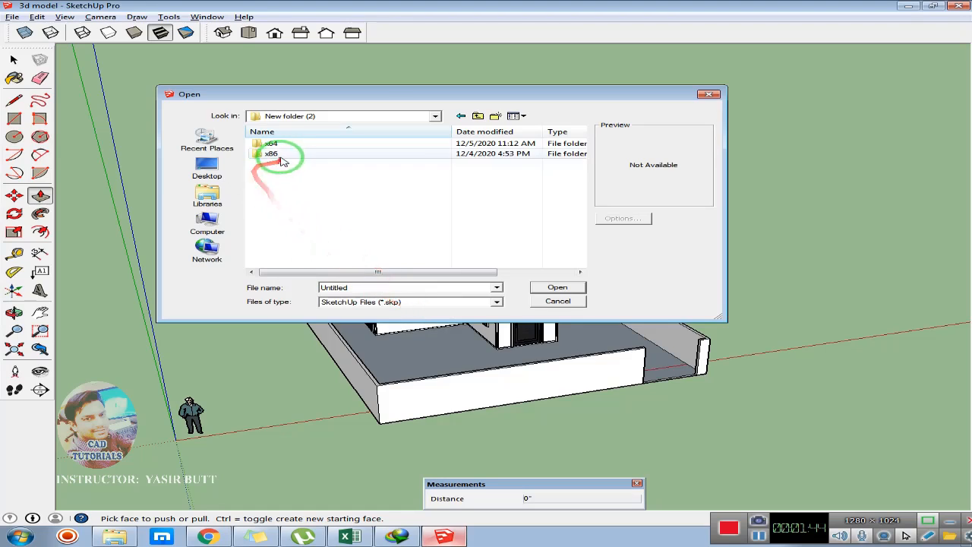
pyautogui.click(408, 303)
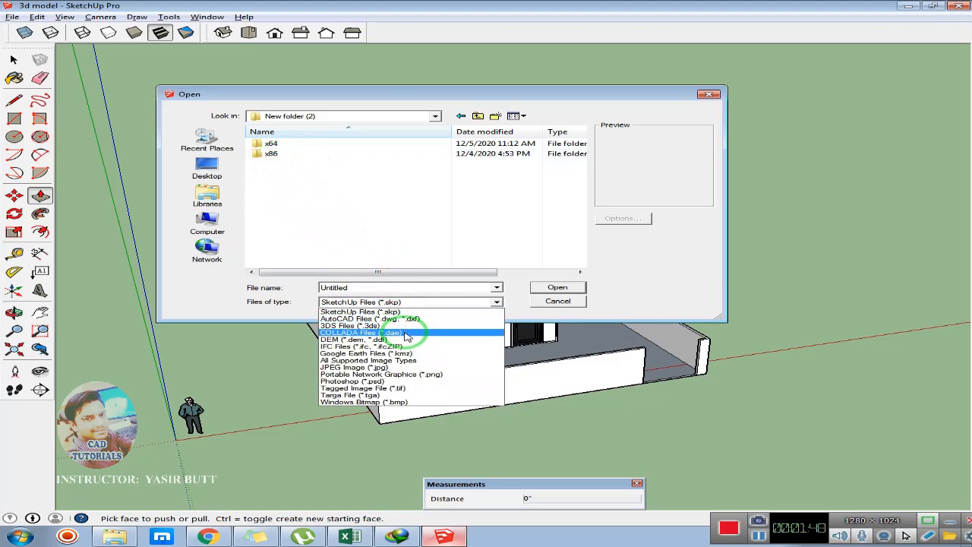
pyautogui.click(406, 335)
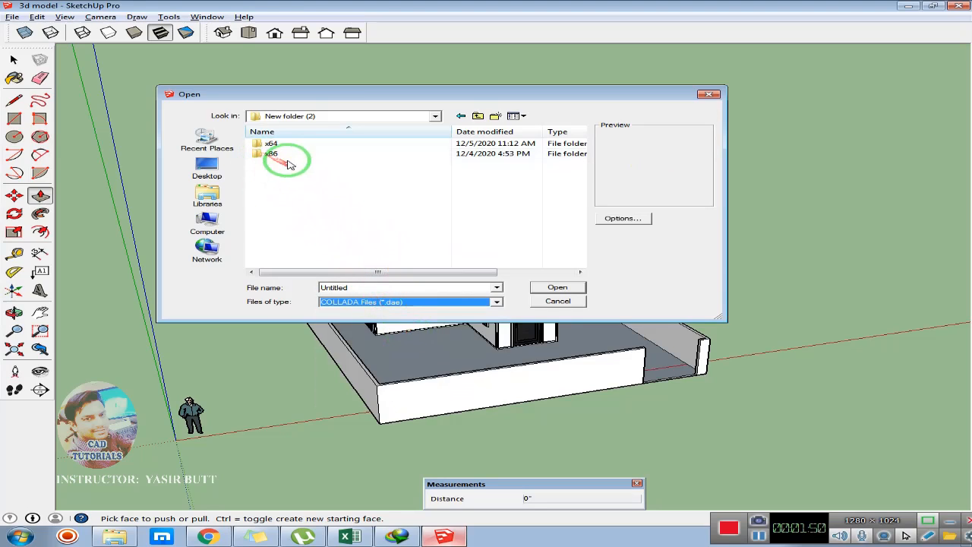
pyautogui.click(309, 117)
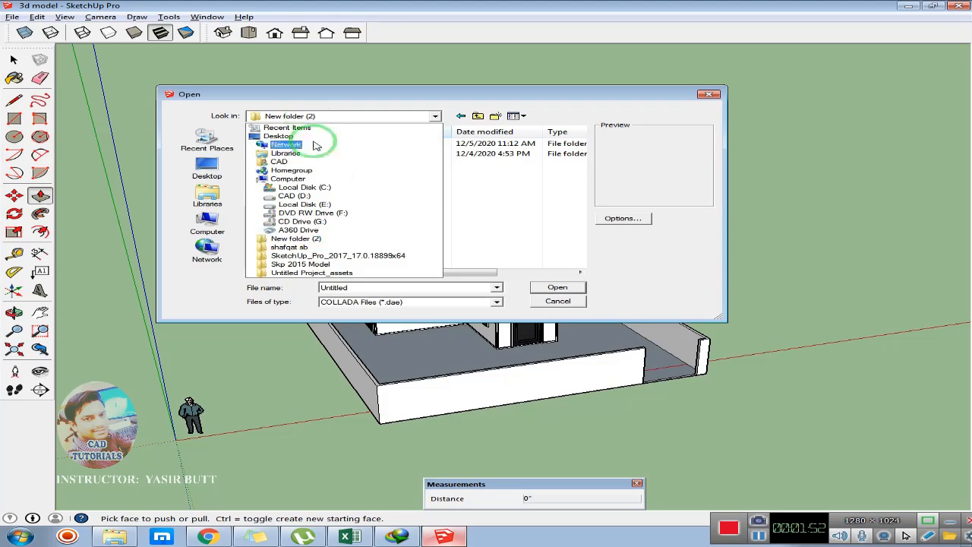
pyautogui.click(326, 240)
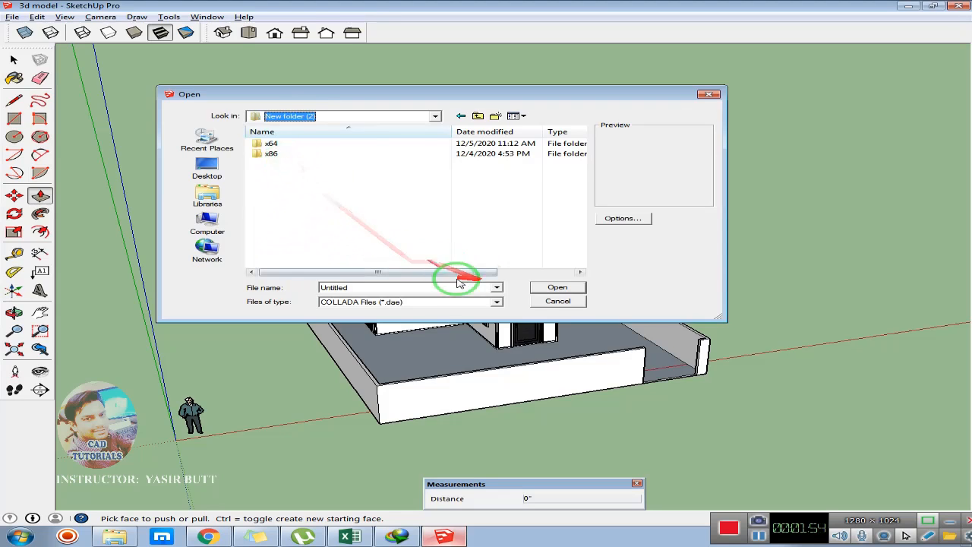
pyautogui.click(565, 306)
# - Return to New folder (2) on the desktop and extract the French+glass+door+with+glass+lintels archive there
pyautogui.click(21, 536)
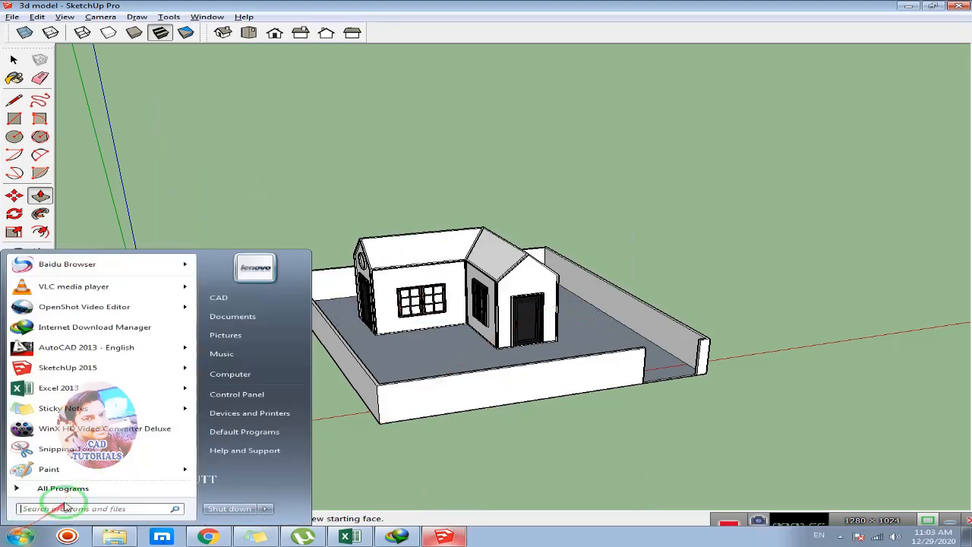
pyautogui.click(296, 311)
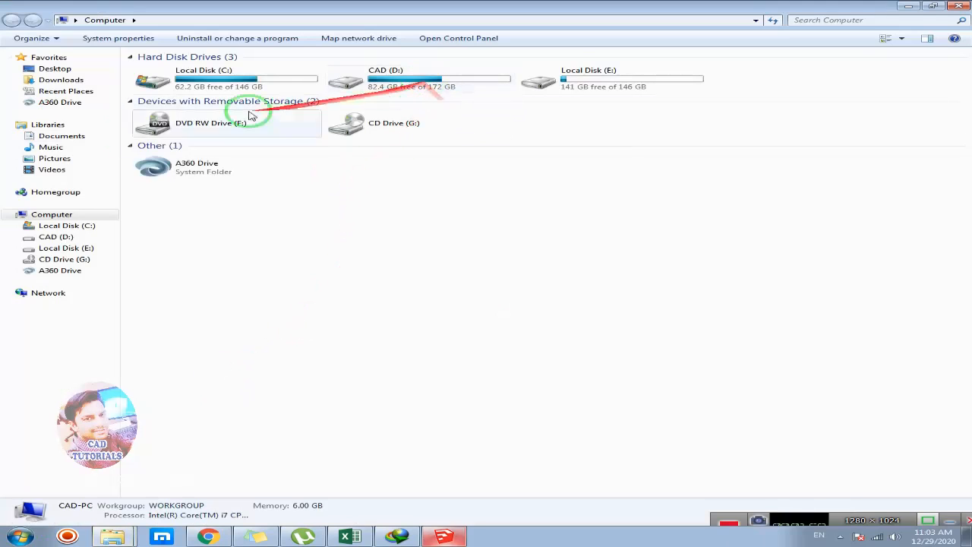
pyautogui.click(65, 70)
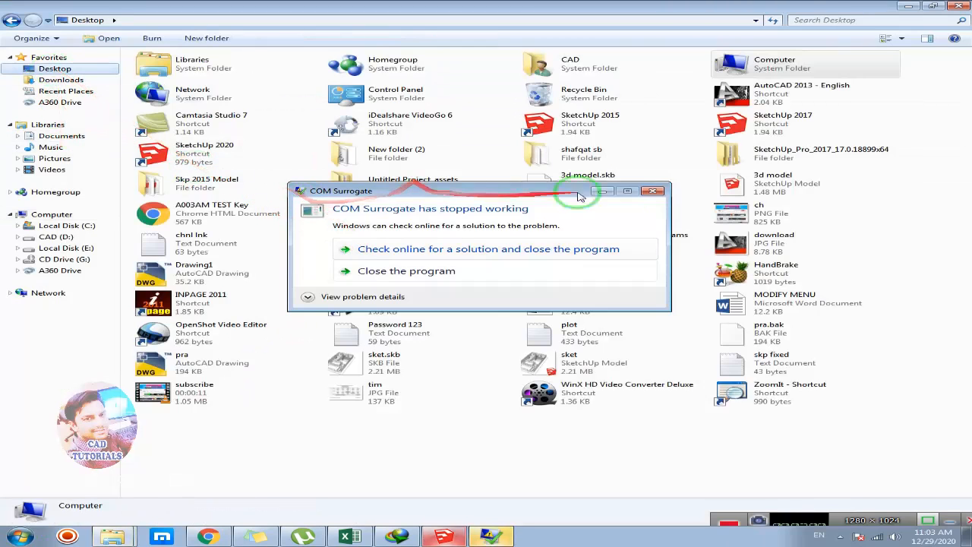
pyautogui.click(645, 191)
pyautogui.doubleClick(439, 145)
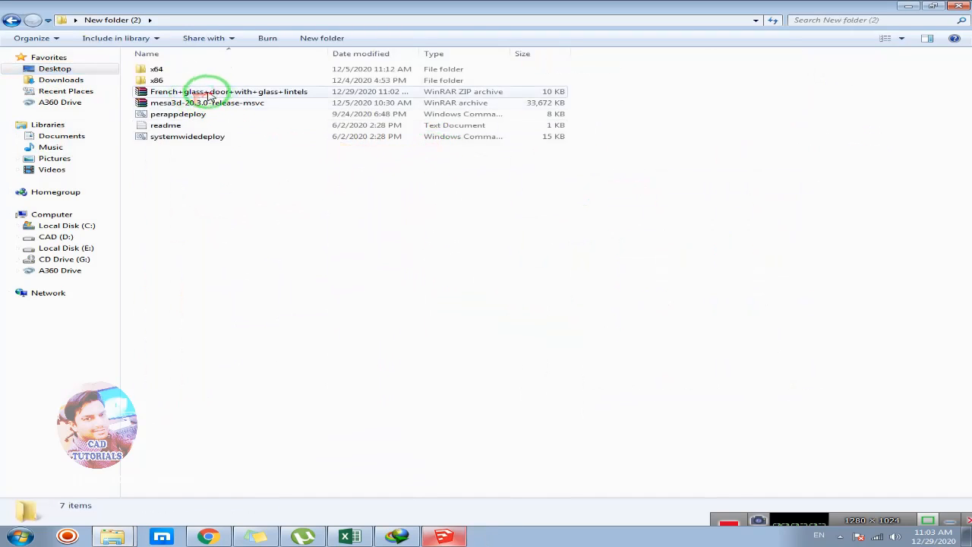
pyautogui.rightClick(212, 93)
pyautogui.click(278, 145)
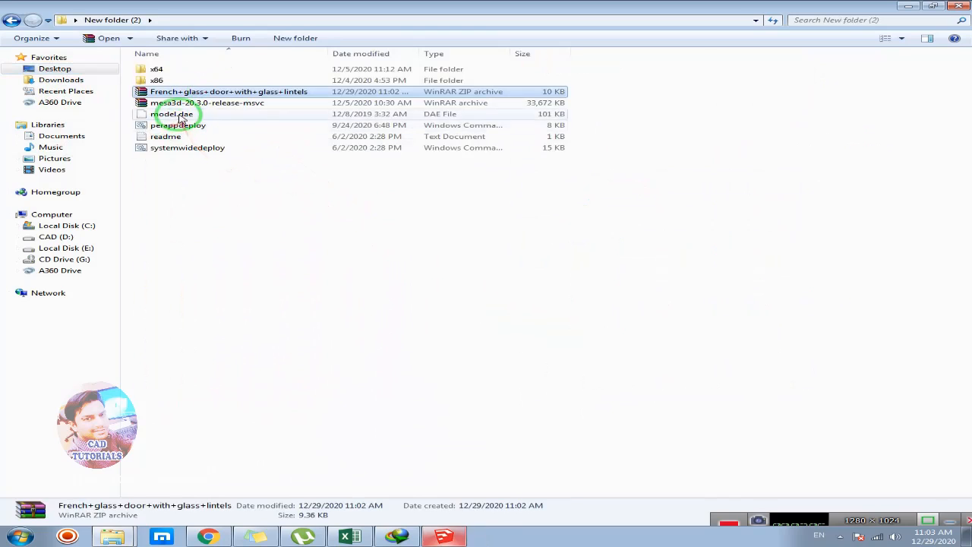
# - Switch to SketchUp and import model.dae from New folder (2) on the desktop, using the COLLADA Files (*.dae) file type
pyautogui.click(174, 116)
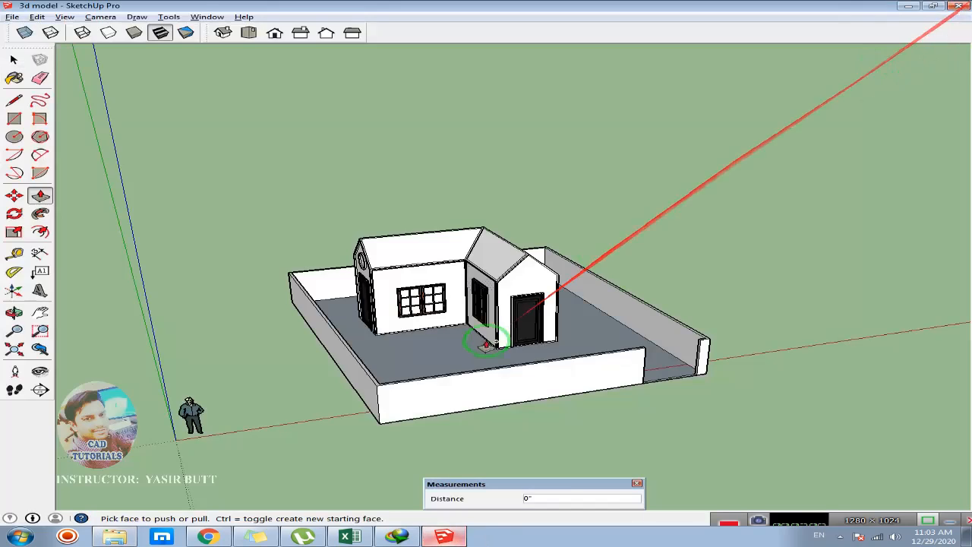
pyautogui.click(13, 17)
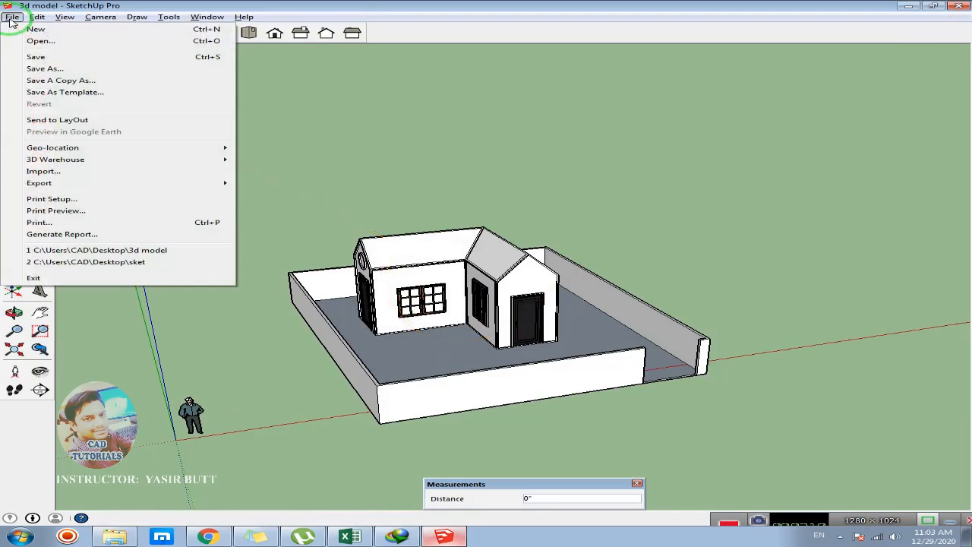
pyautogui.click(45, 172)
pyautogui.click(206, 167)
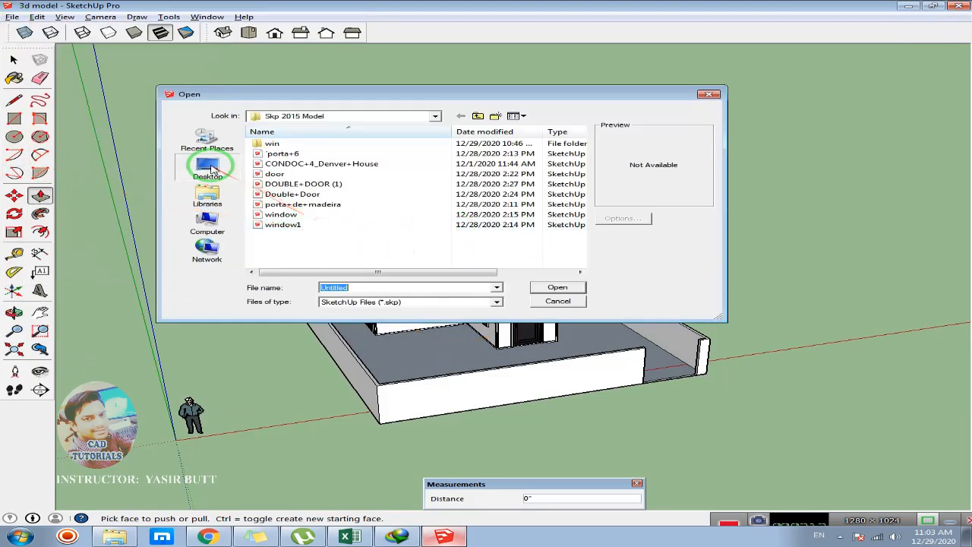
pyautogui.doubleClick(327, 183)
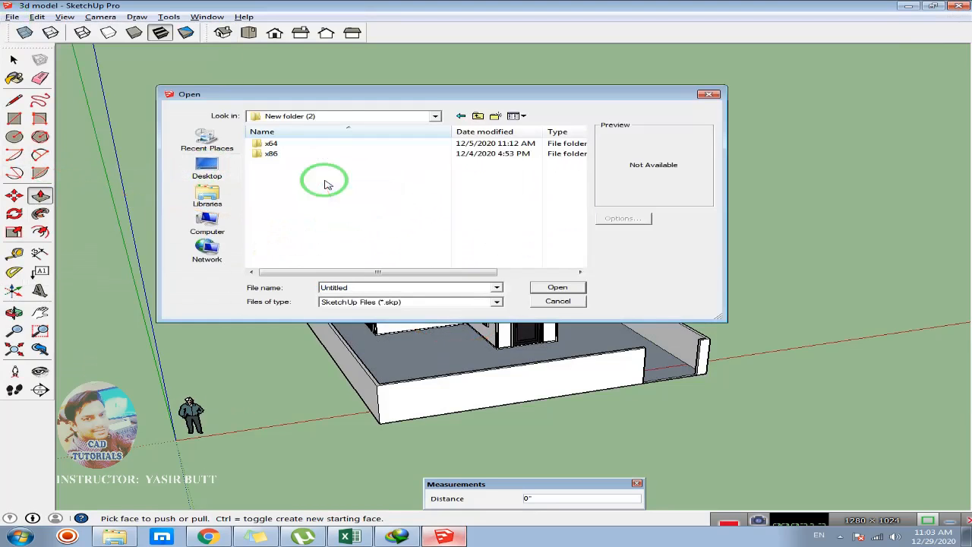
pyautogui.click(365, 303)
pyautogui.click(358, 327)
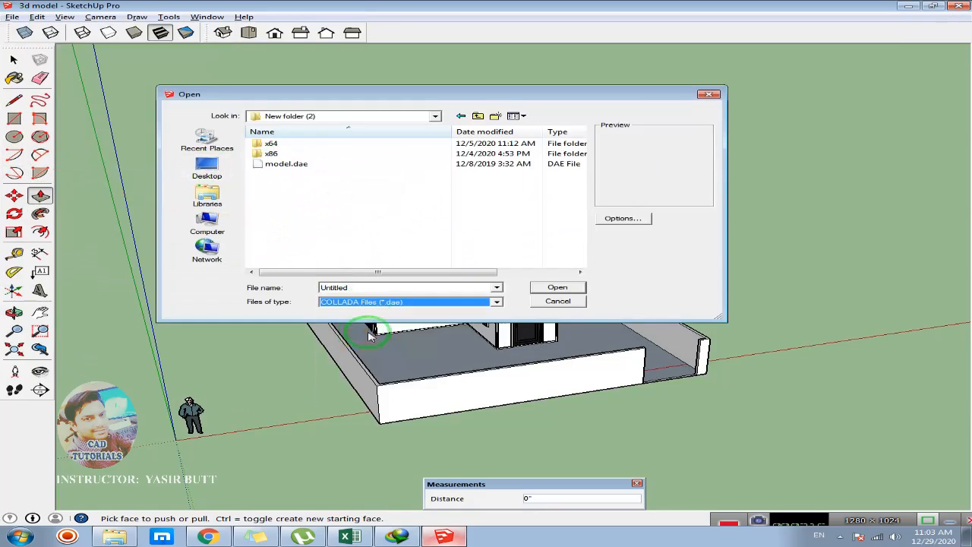
pyautogui.doubleClick(296, 165)
# - Place the imported double window on open ground outside the boundary wall, behind the standing figure
pyautogui.scroll(-5, 445, 269)
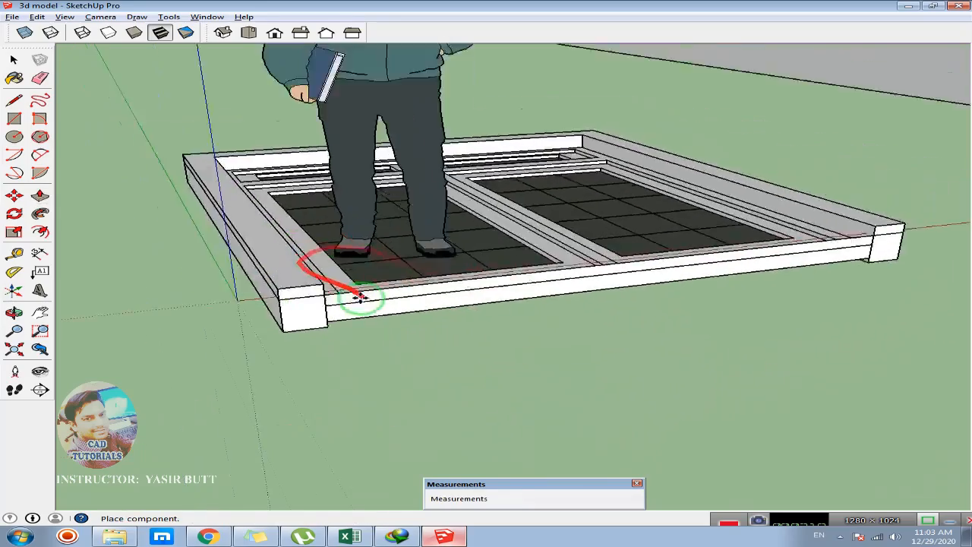
pyautogui.scroll(-1, 450, 363)
pyautogui.click(276, 166)
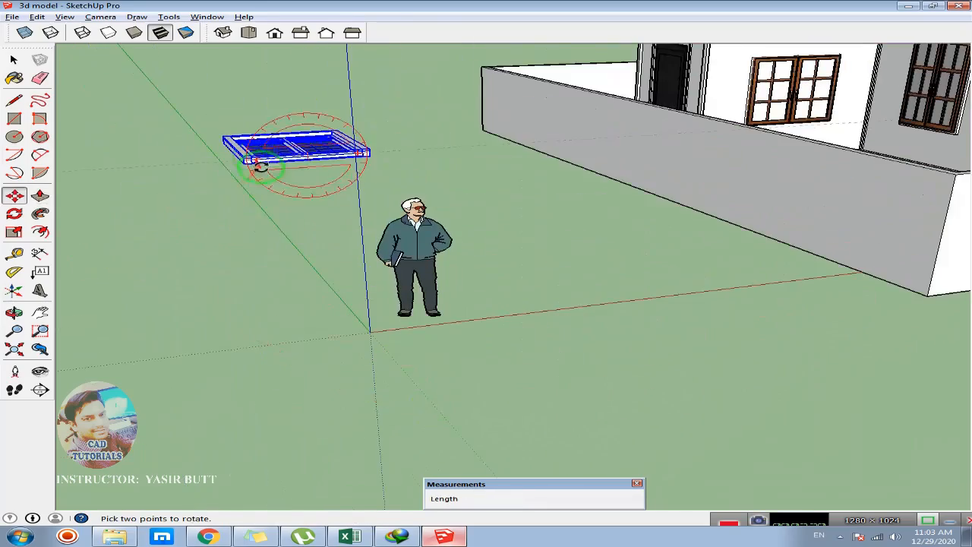
pyautogui.scroll(3, 304, 177)
pyautogui.scroll(3, 250, 175)
pyautogui.scroll(-4, 283, 214)
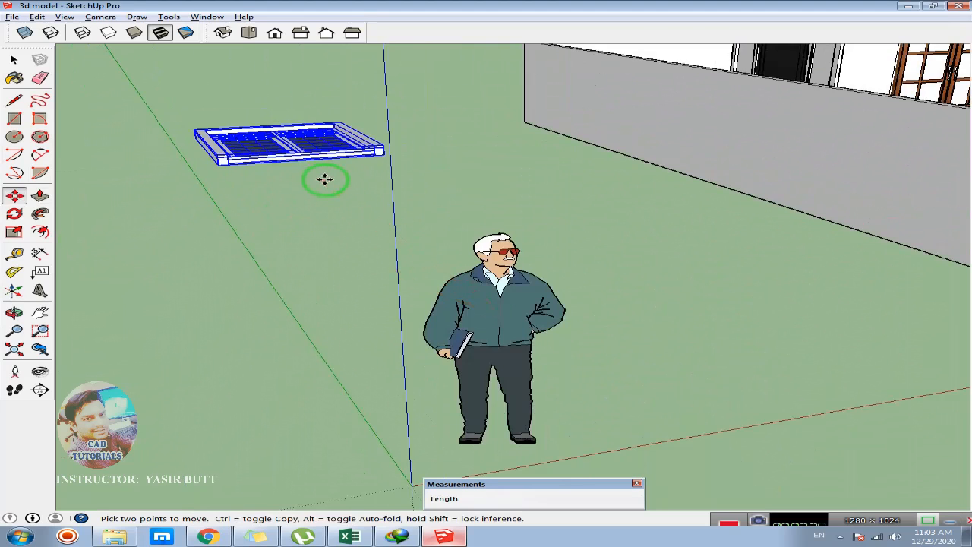
pyautogui.scroll(-3, 342, 201)
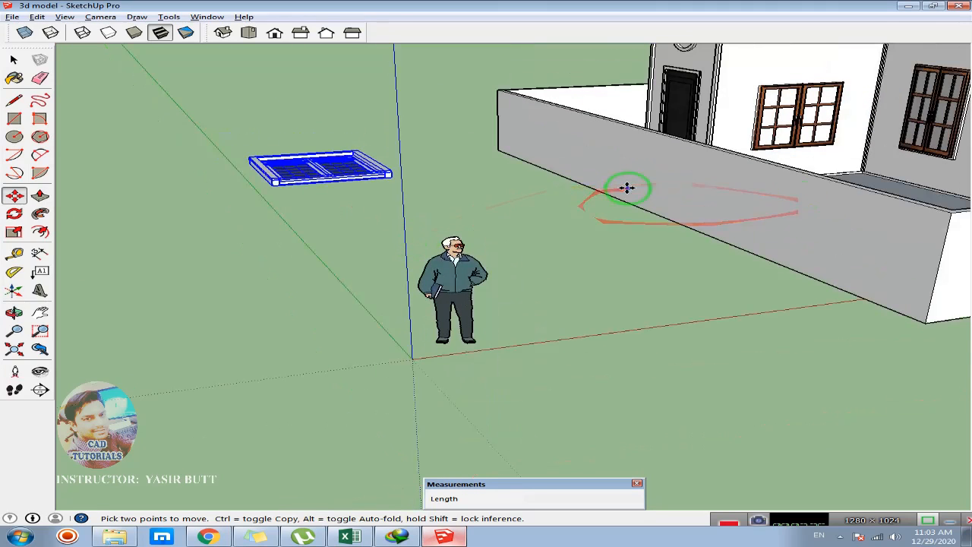